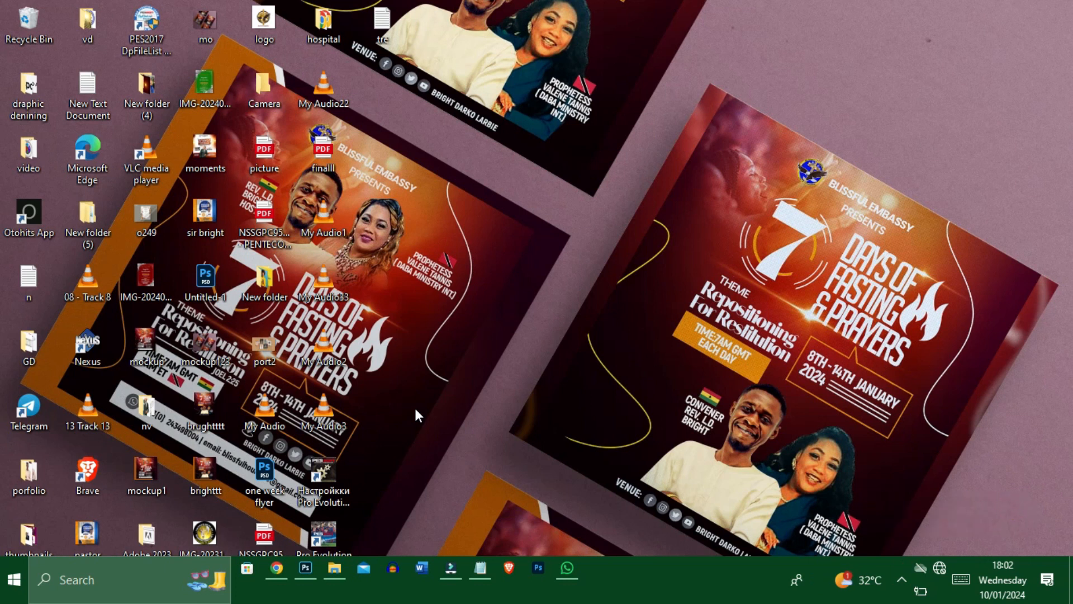
- Switch to Photoshop and create a new 4 by 4 inch document at 300 pixels/inch with a white background
left_click(305, 568)
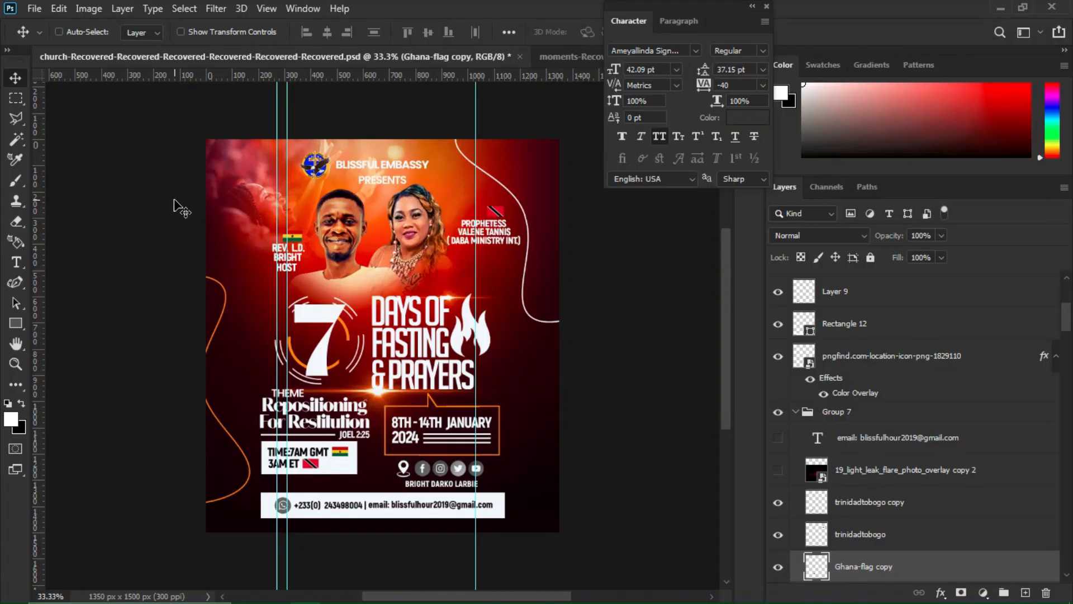
left_click(38, 13)
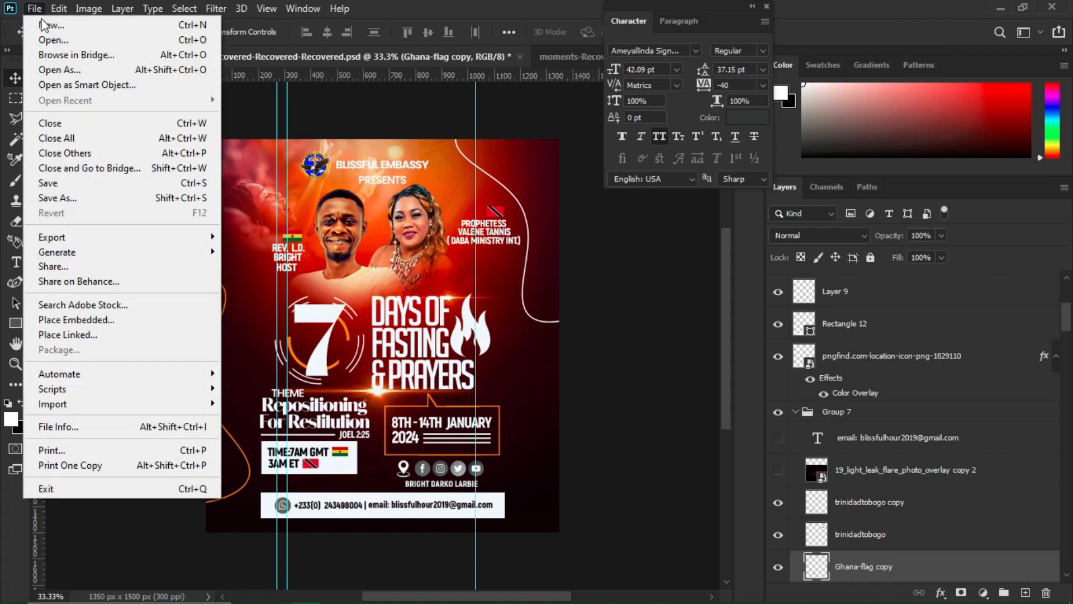
left_click(42, 22)
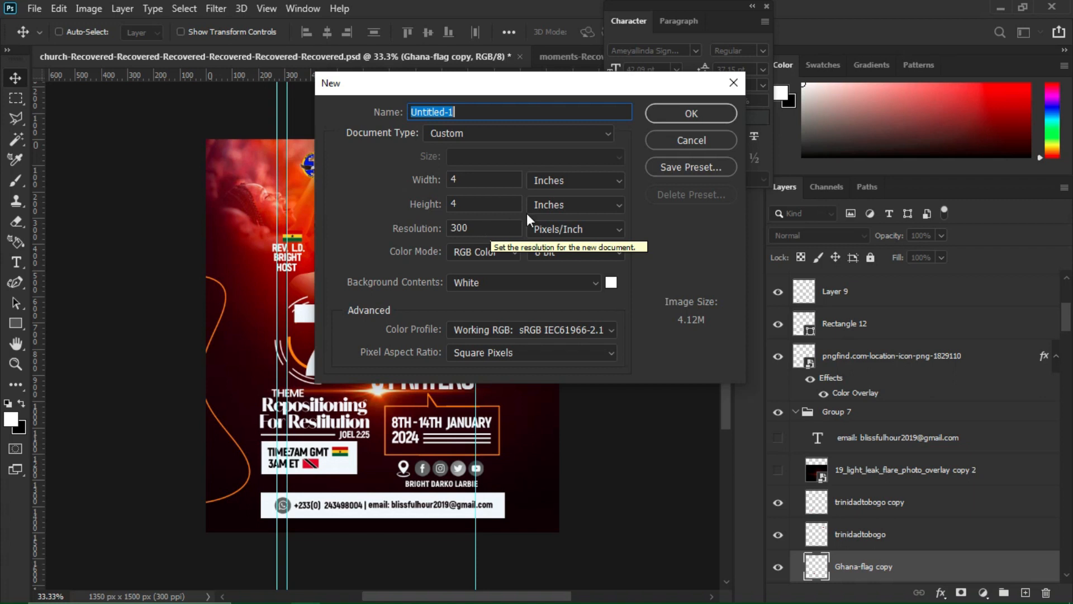
left_click(604, 180)
left_click(576, 211)
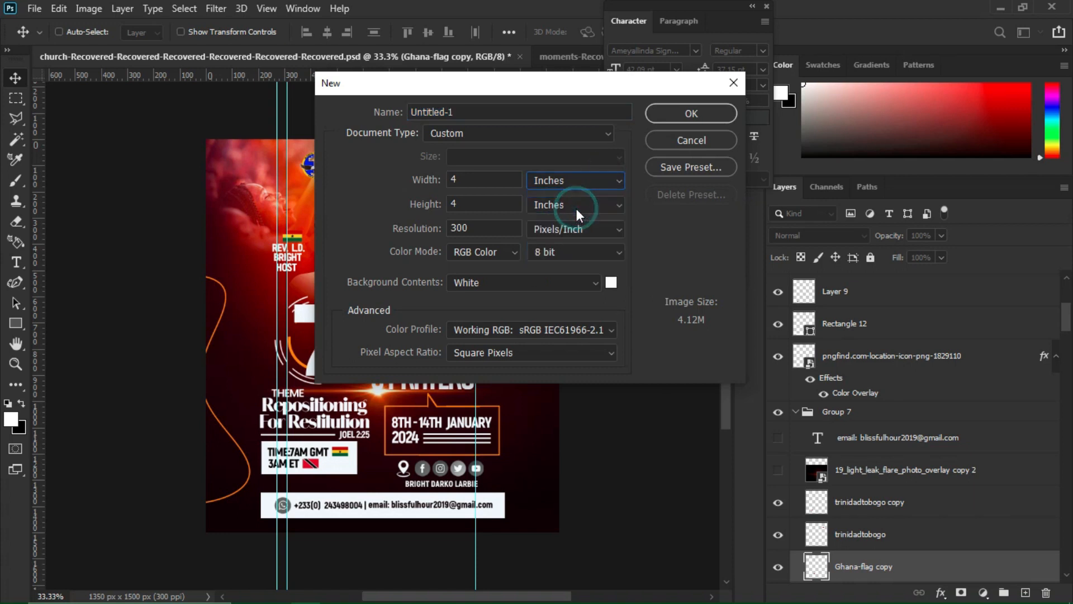
left_click(670, 114)
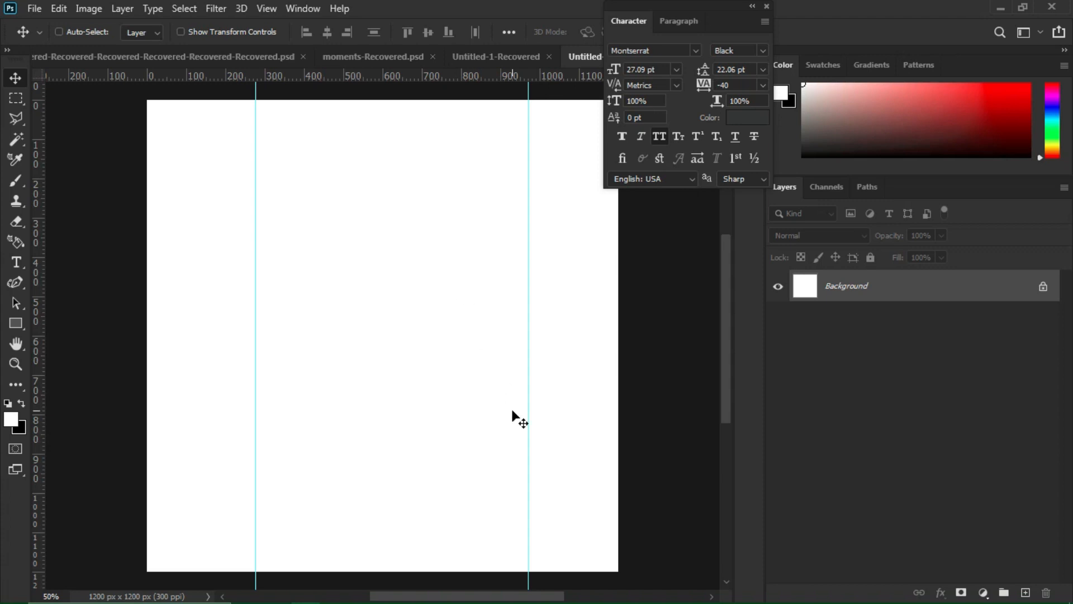
- Copy the heading line PIWC-NKWANTA from the tre text file in Notepad and return to the Photoshop document
mouse_move(498, 599)
mouse_move(482, 568)
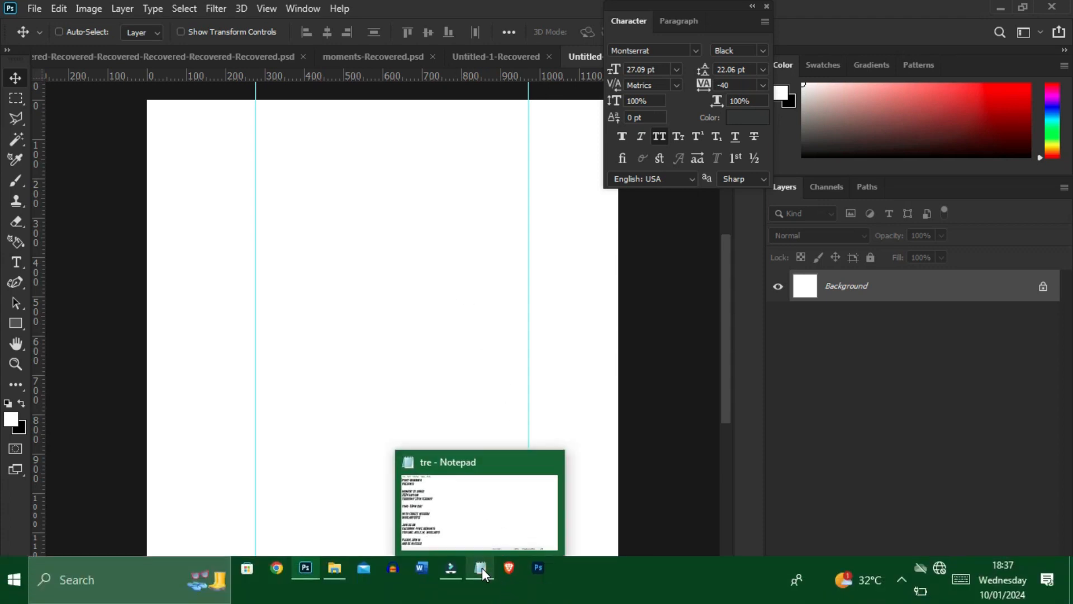
left_click(461, 490)
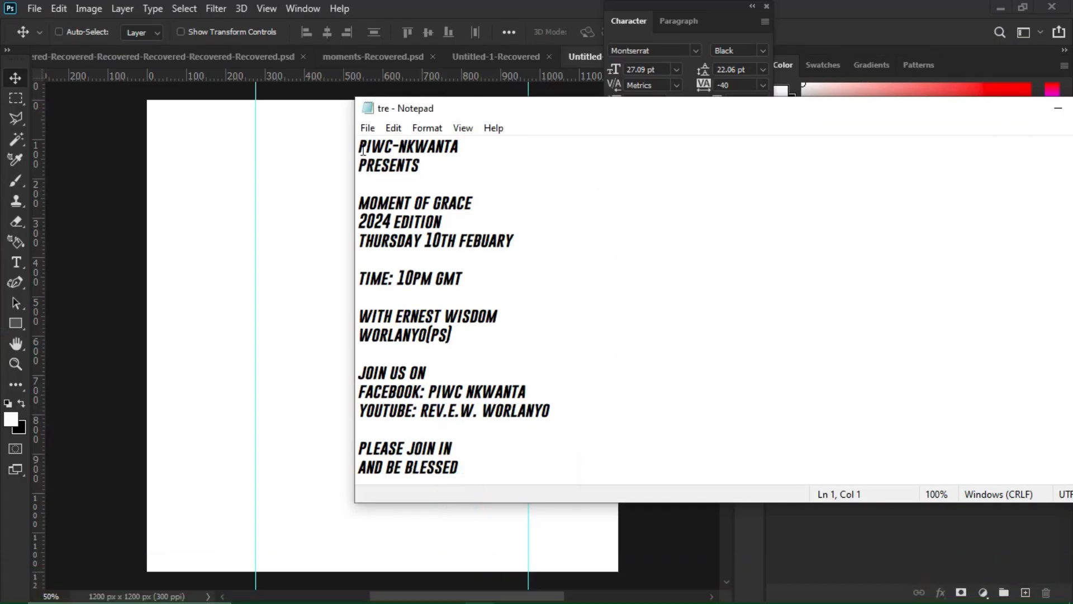
left_click_drag(358, 142, 463, 143)
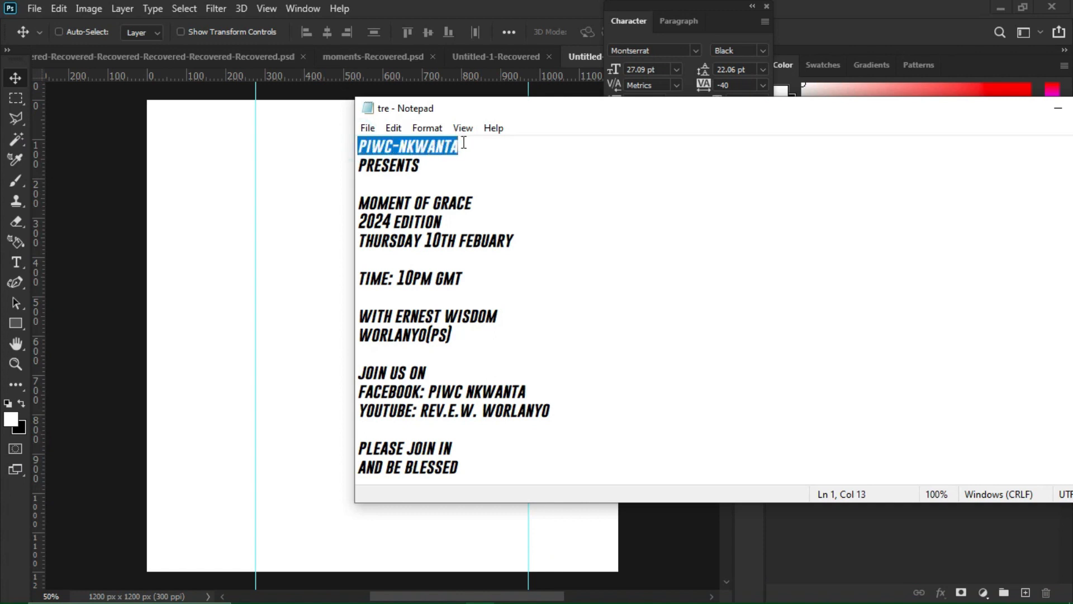
left_click(216, 182)
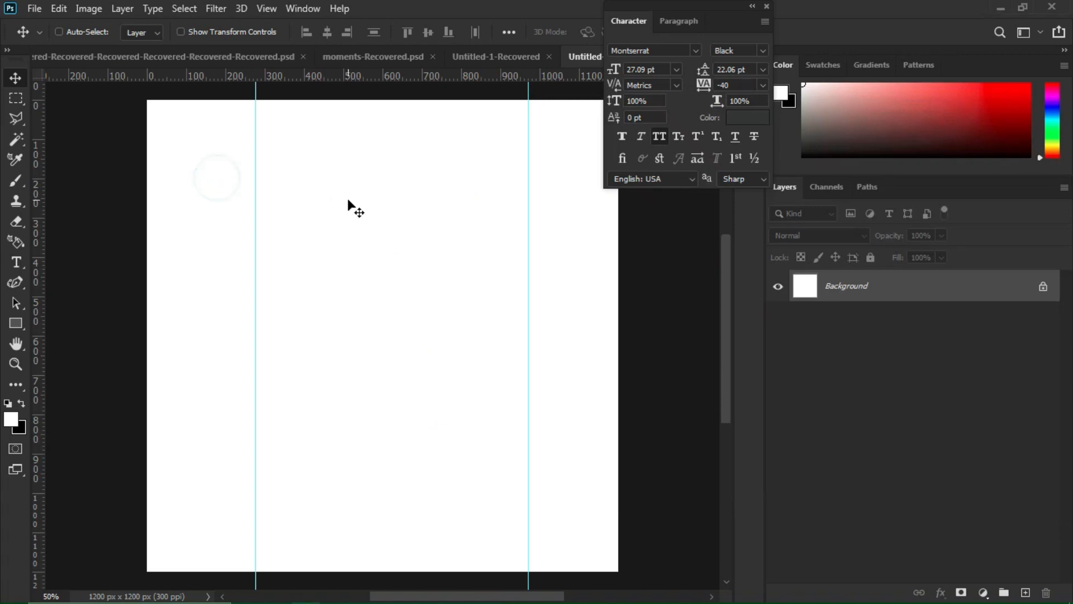
- Add a text layer near the top of the canvas containing the copied line PIWC-NKWANTA
key("t")
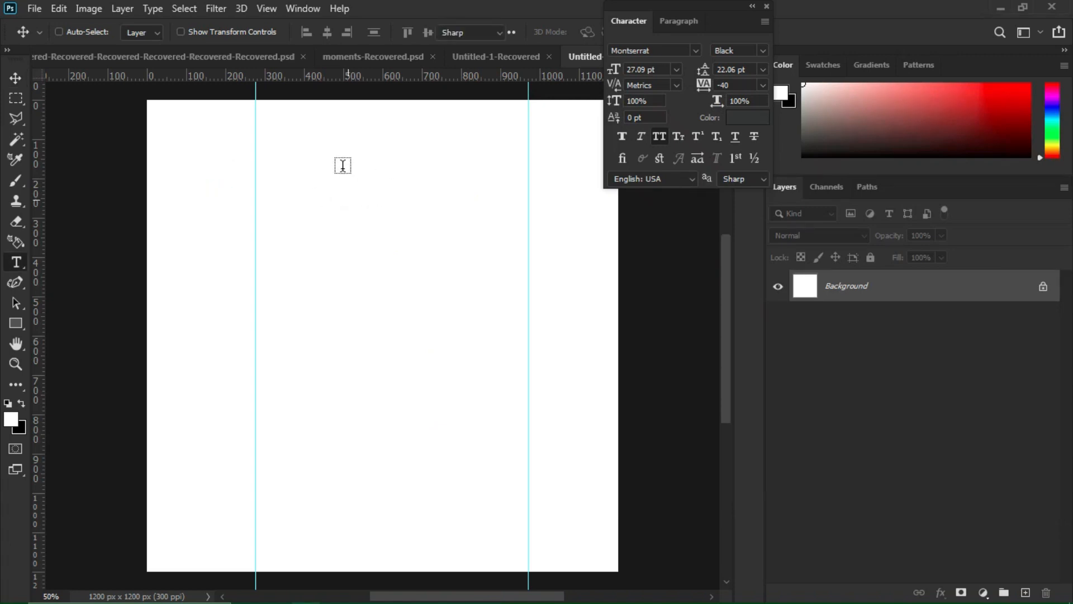
key("v")
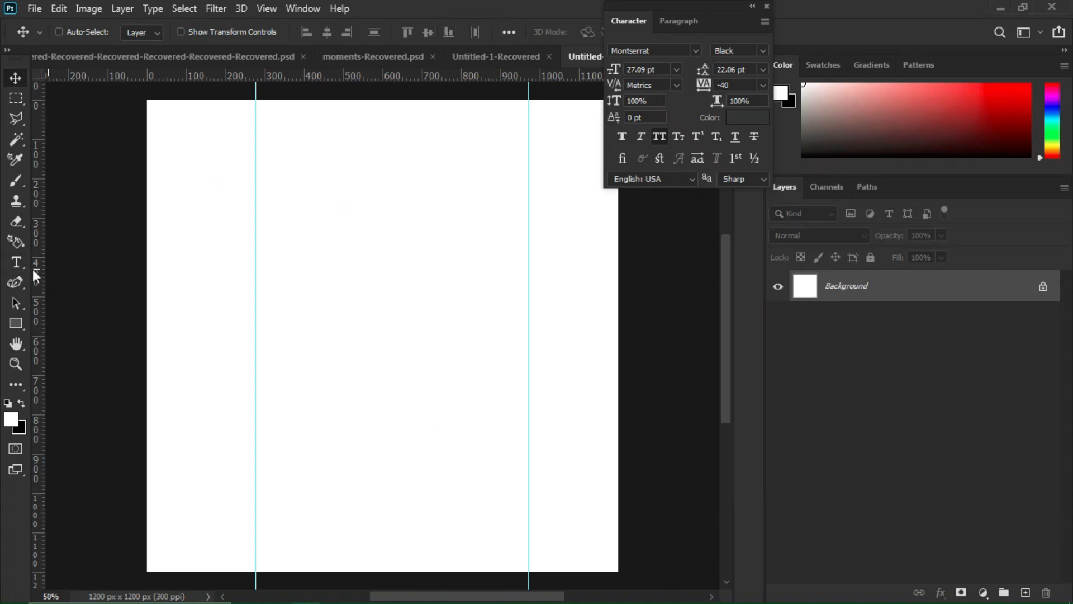
left_click(17, 263)
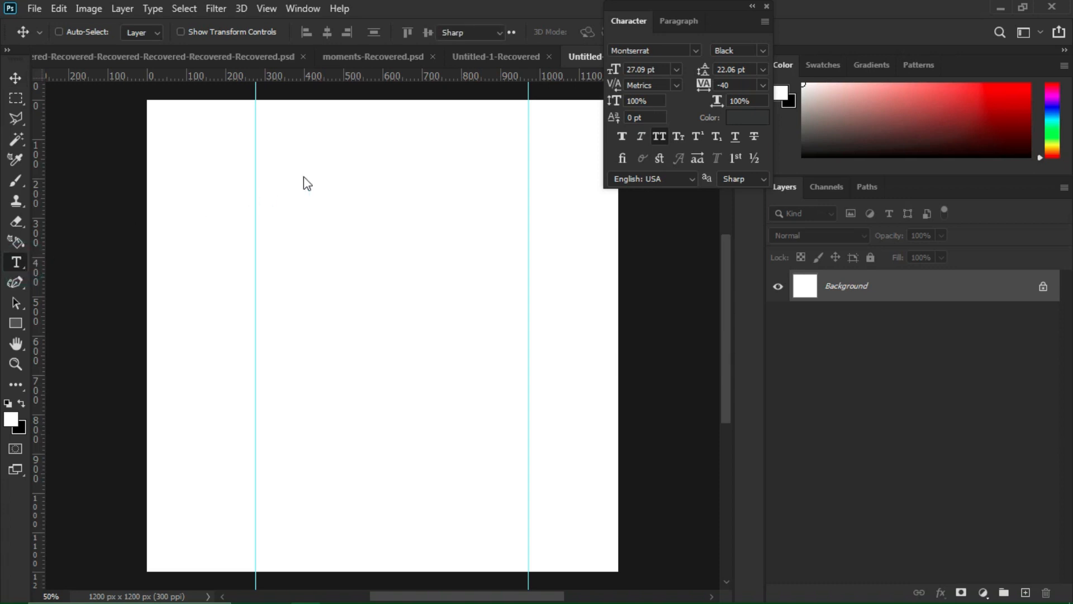
left_click(320, 156)
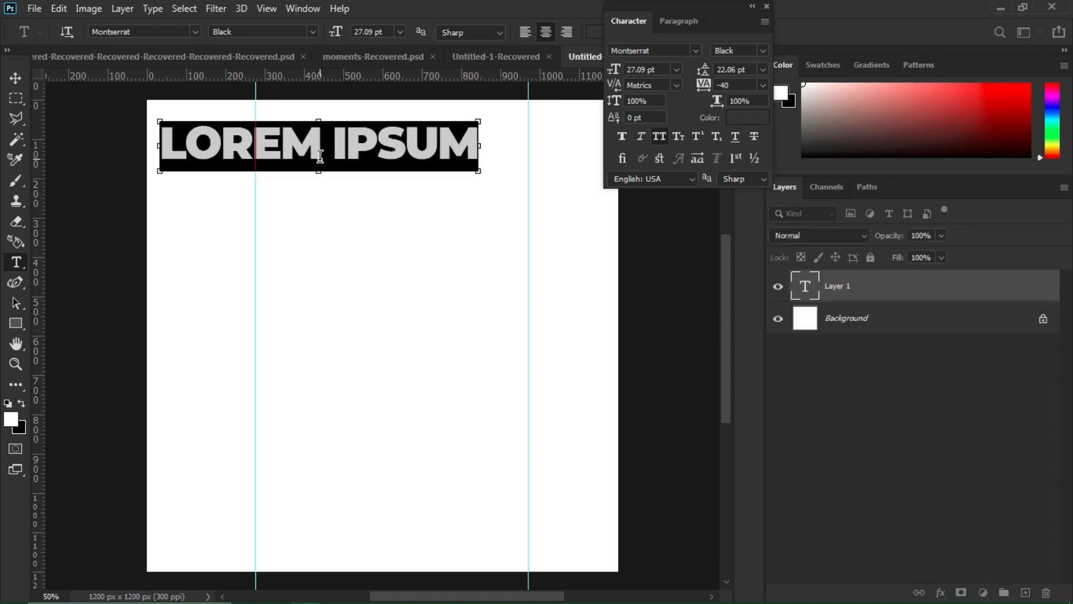
type("LOREM IPSUM")
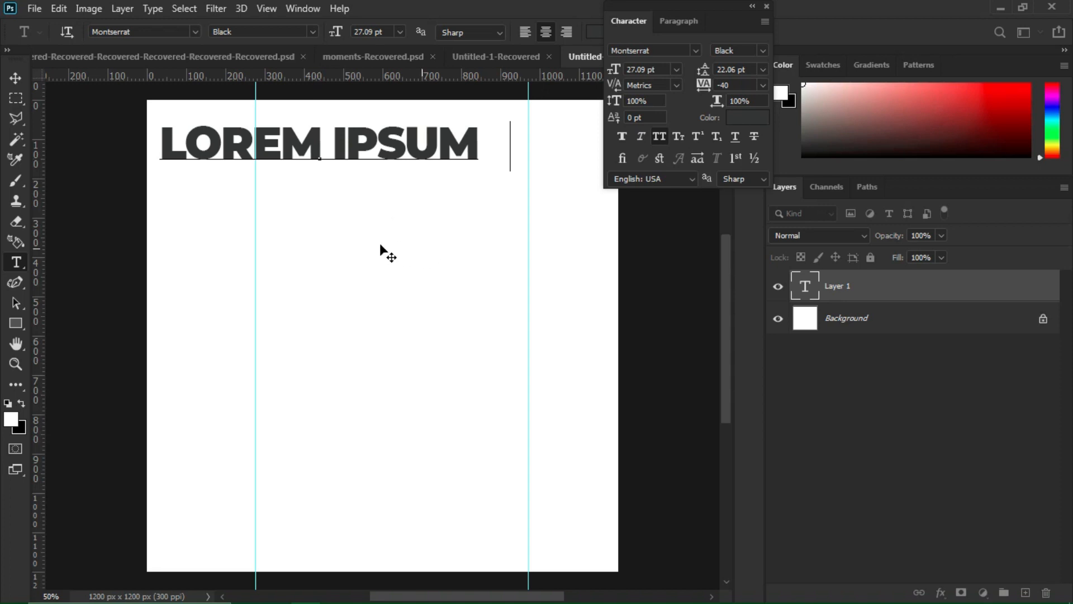
left_click(16, 77)
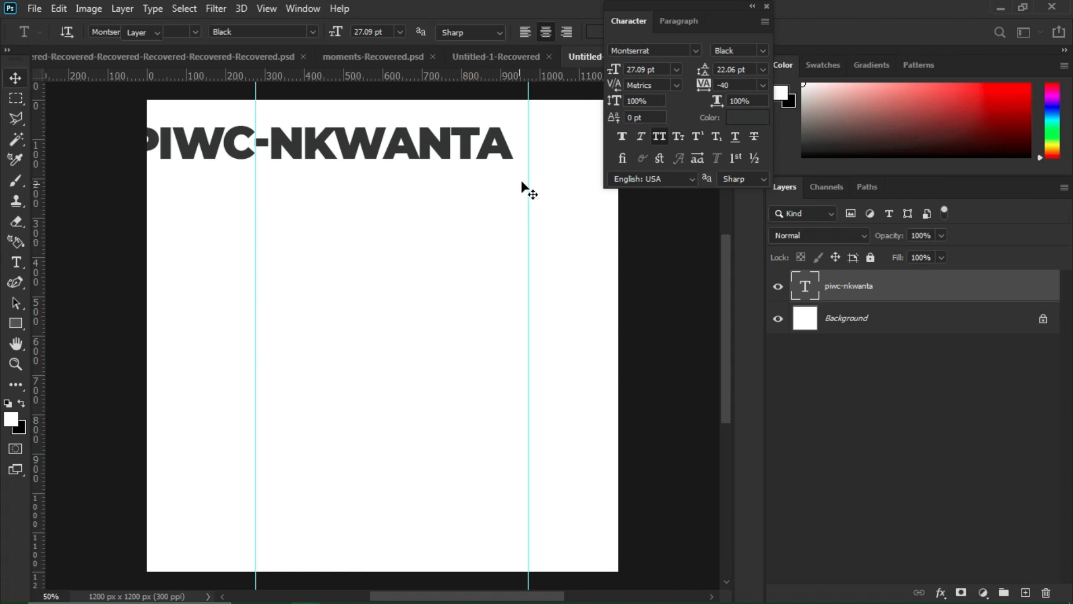
- Scale the PIWC-NKWANTA text down to about 44% and move it right until it sits near the canvas's top centre
key("ctrl+t")
left_click_drag(467, 162, 301, 135)
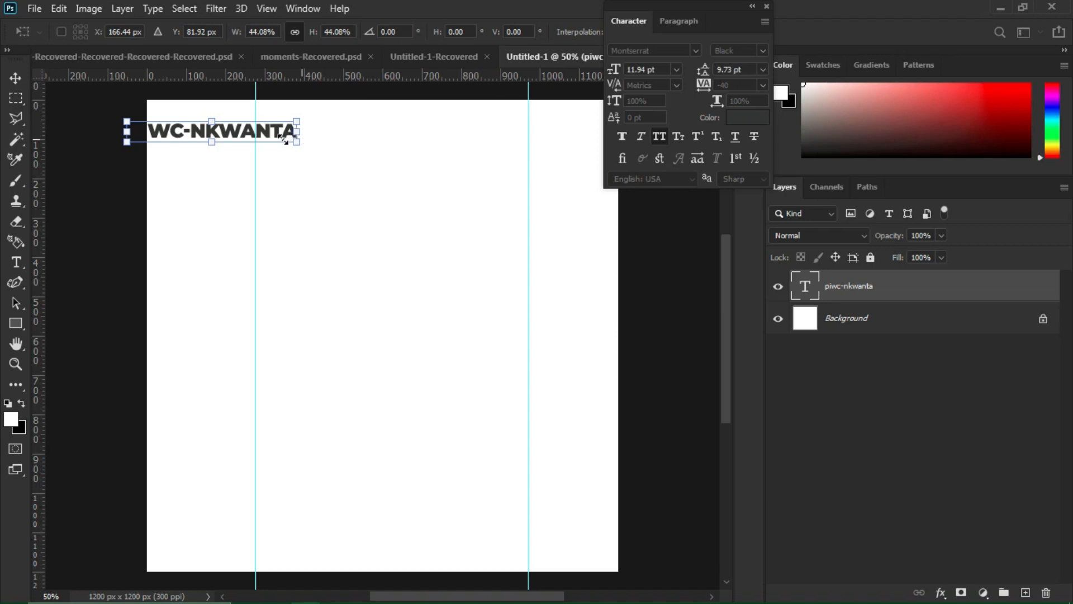
key("Return")
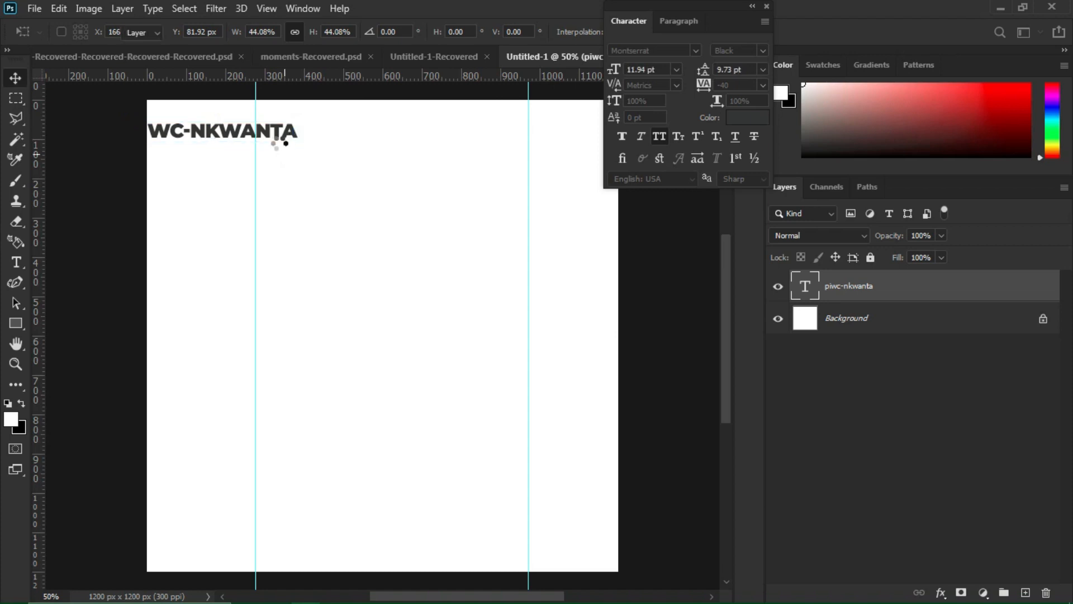
left_click_drag(283, 149, 450, 151)
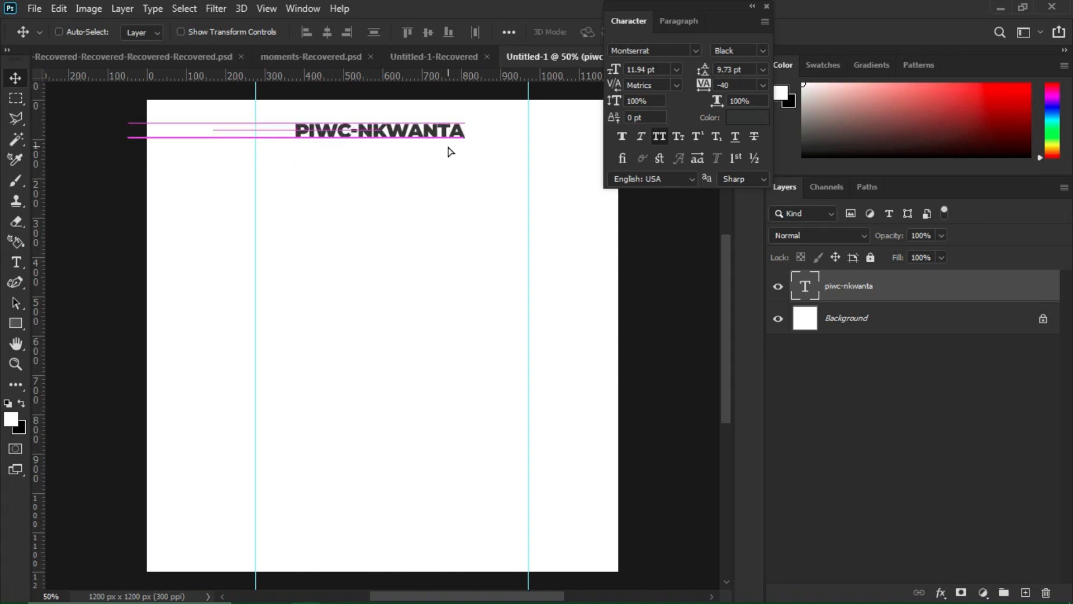
- Shrink the PIWC-NKWANTA text further to about 87%, a font size of about 10.4 pt
key("ctrl+t")
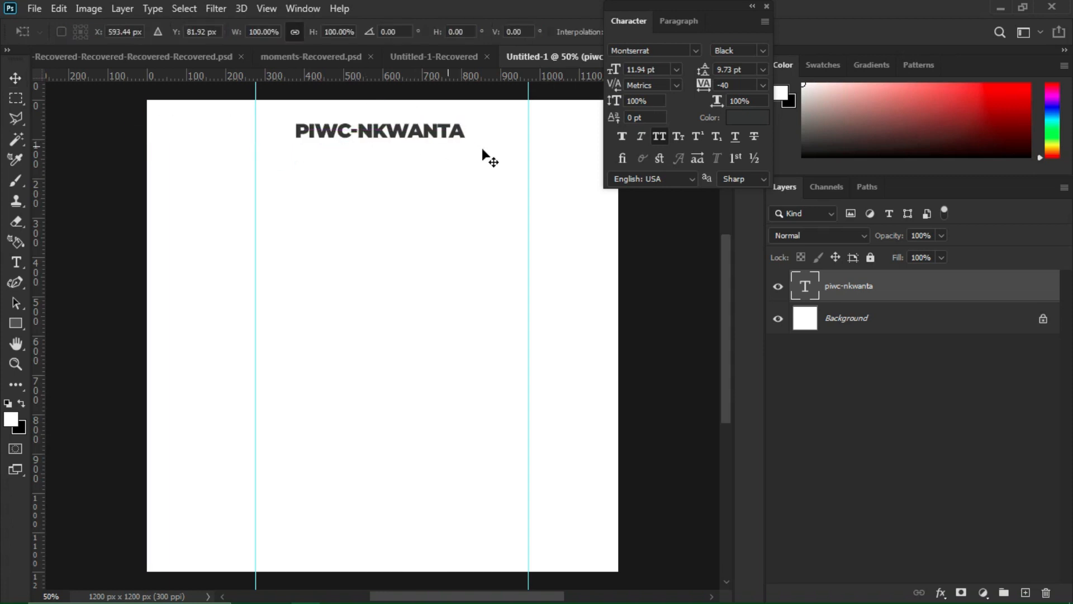
left_click_drag(464, 142, 445, 140)
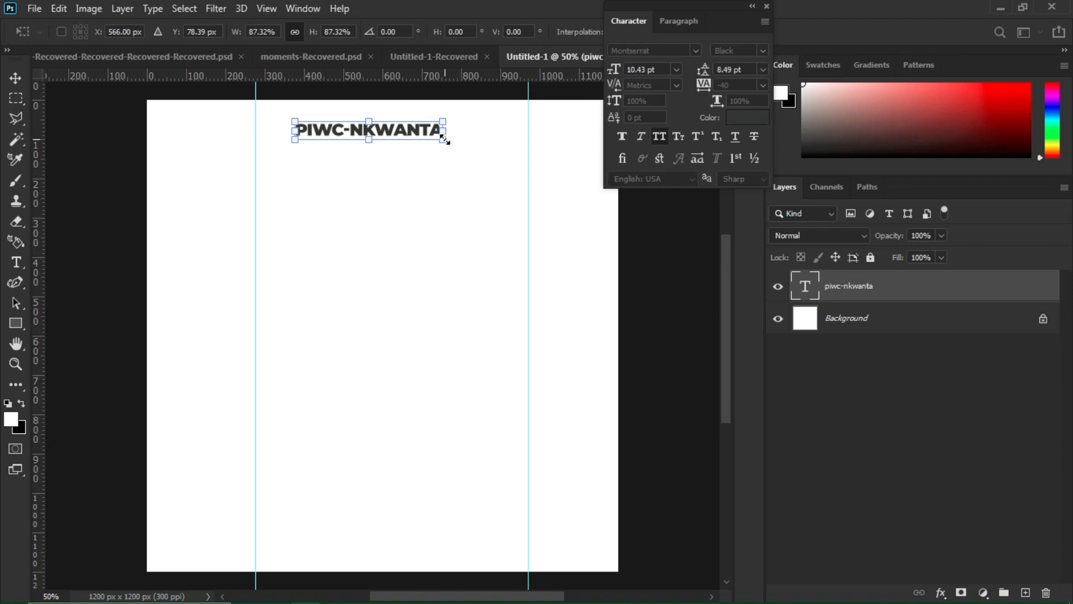
key("Return")
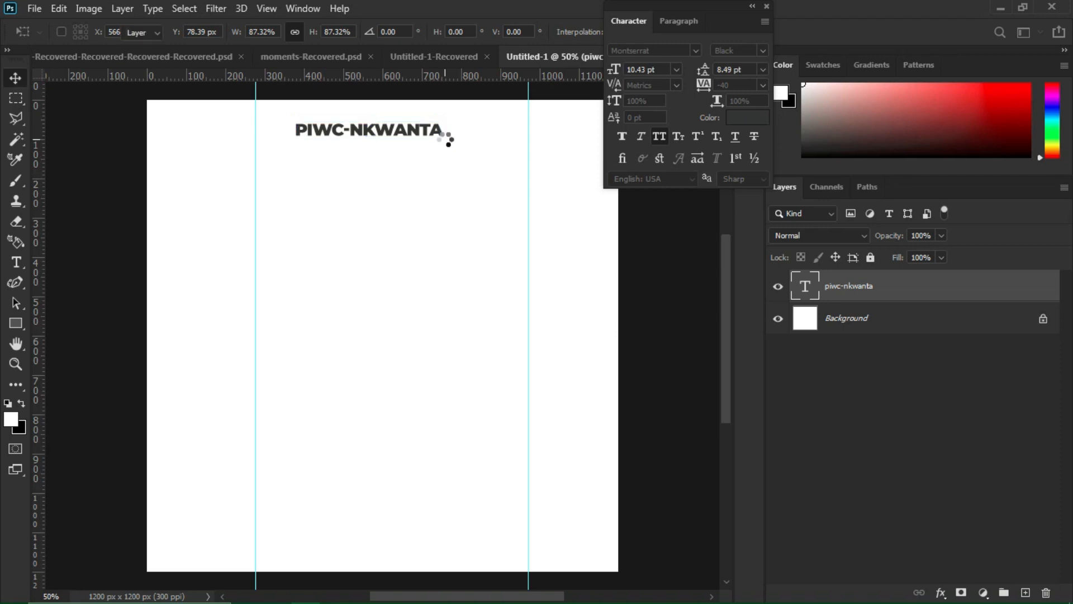
key("ctrl+t")
key("Return")
key("ctrl+a")
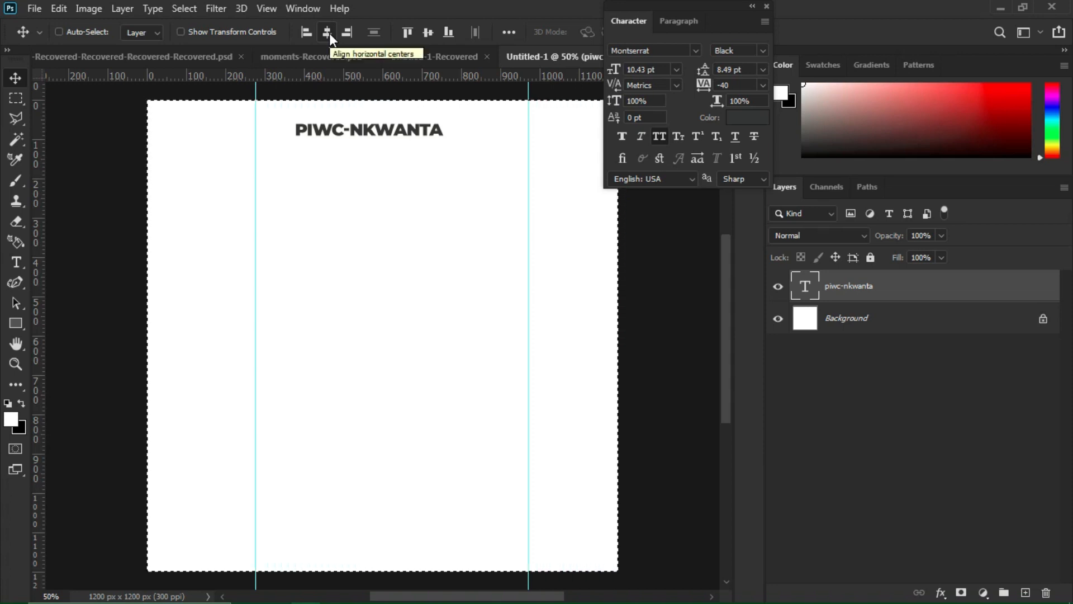
key("ctrl+d")
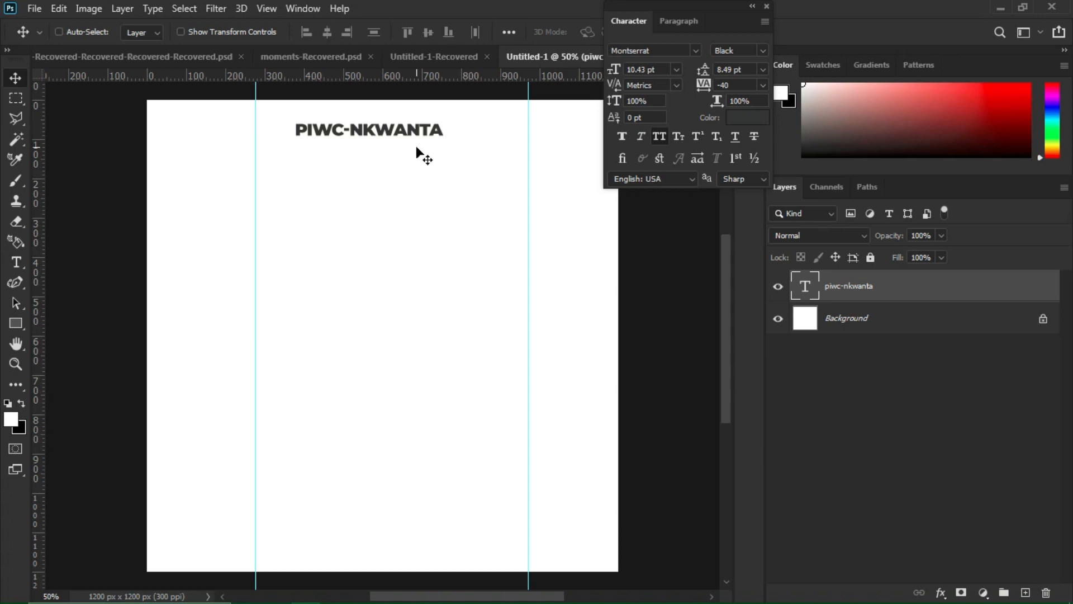
- Duplicate the PIWC-NKWANTA text layer and place the copy directly below the original
key("ctrl")
key("ctrl+j")
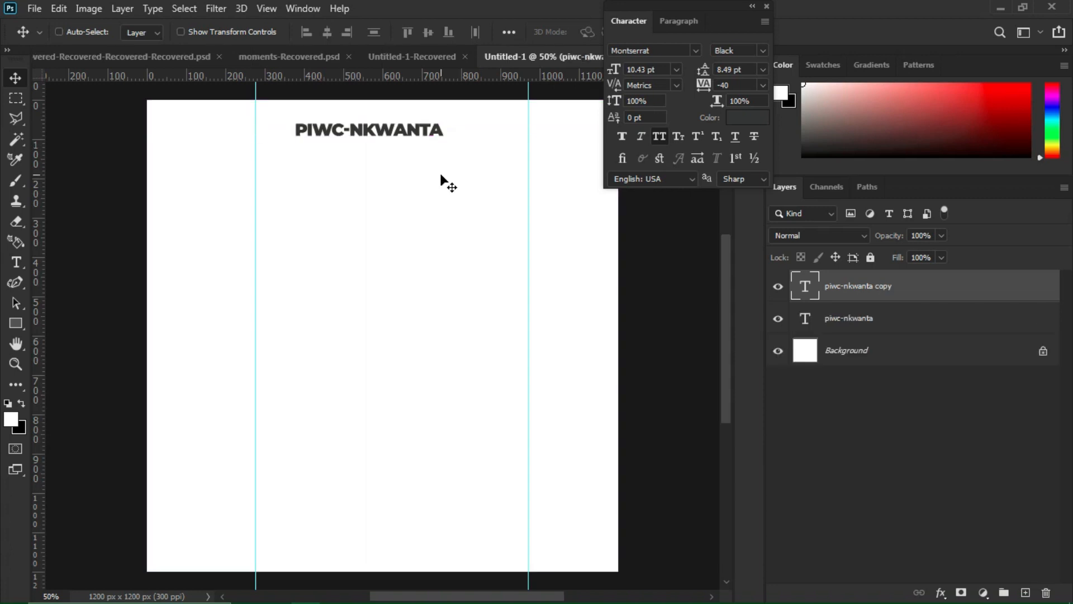
left_click_drag(384, 133, 382, 158)
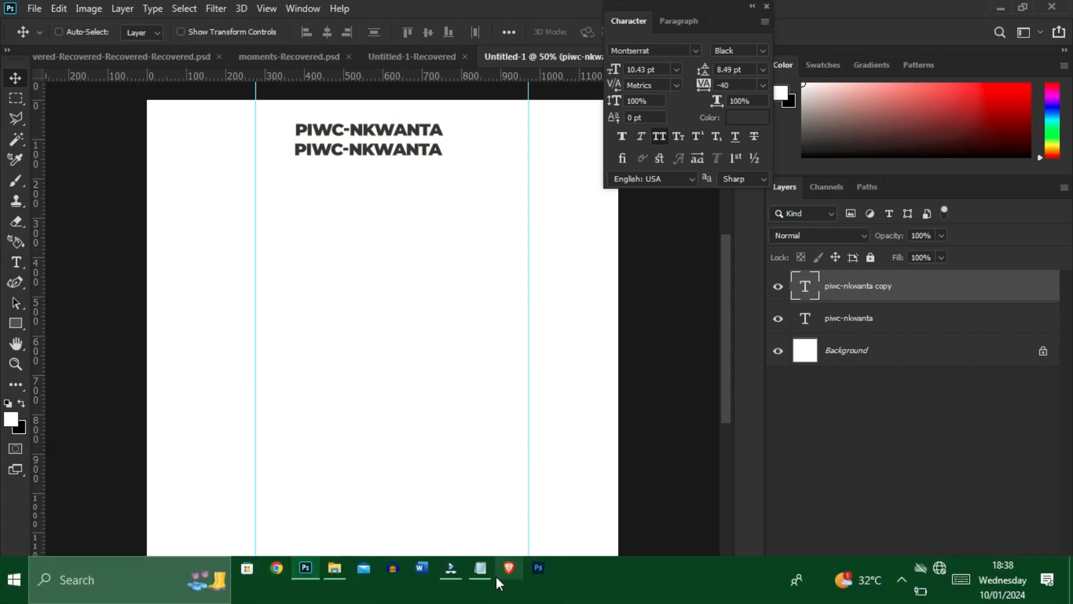
- Copy the word PRESENTS from the tre text file in Notepad and return to the Photoshop document
mouse_move(489, 574)
left_click(477, 538)
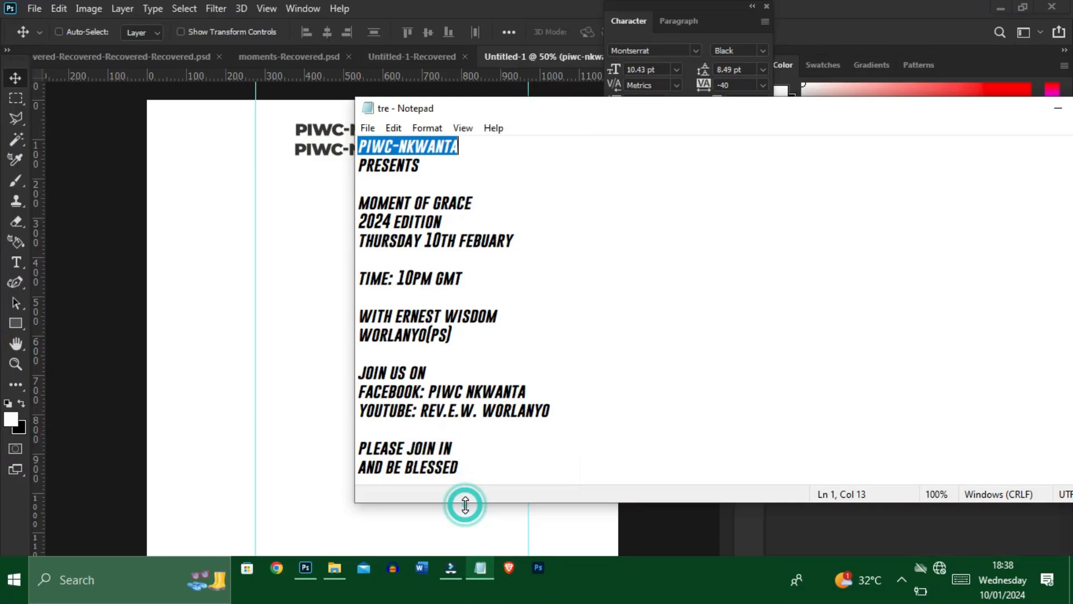
left_click_drag(419, 166, 358, 165)
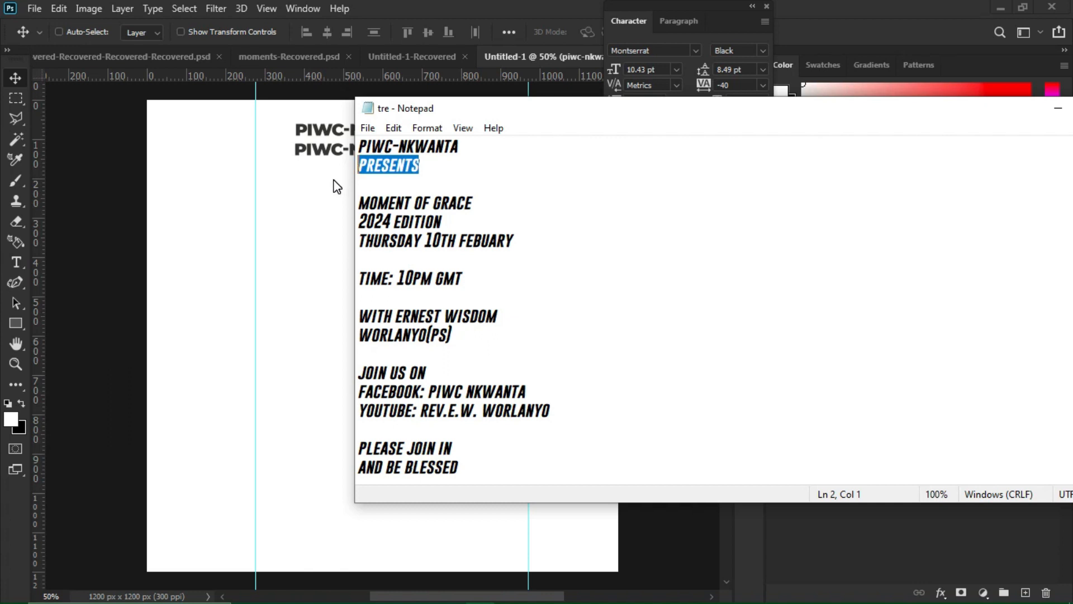
left_click(333, 180)
- Replace the duplicated lower text line with the copied word PRESENTS
key("t")
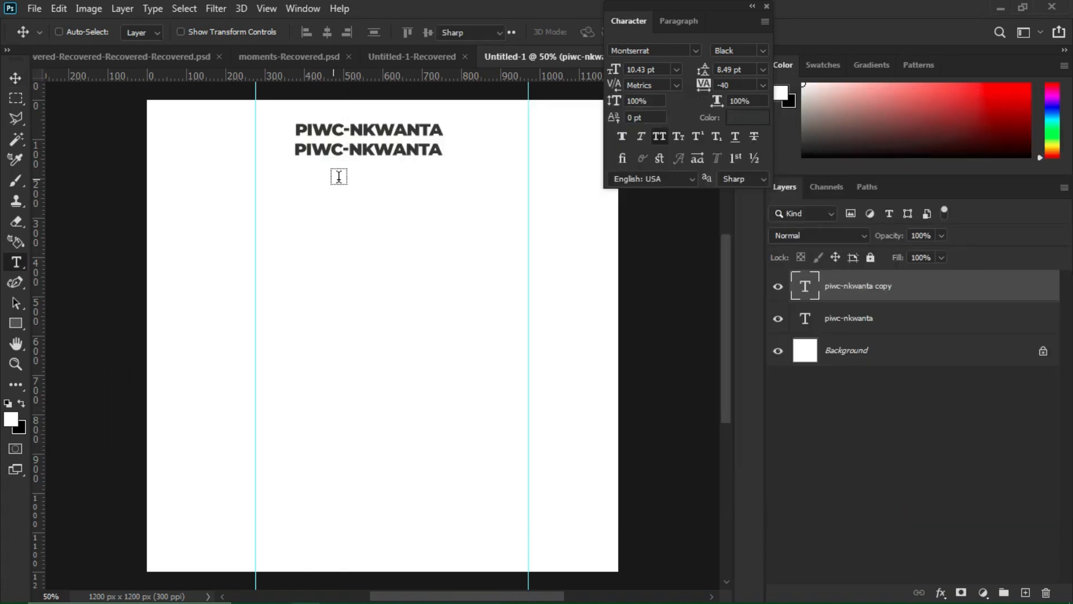
key("v")
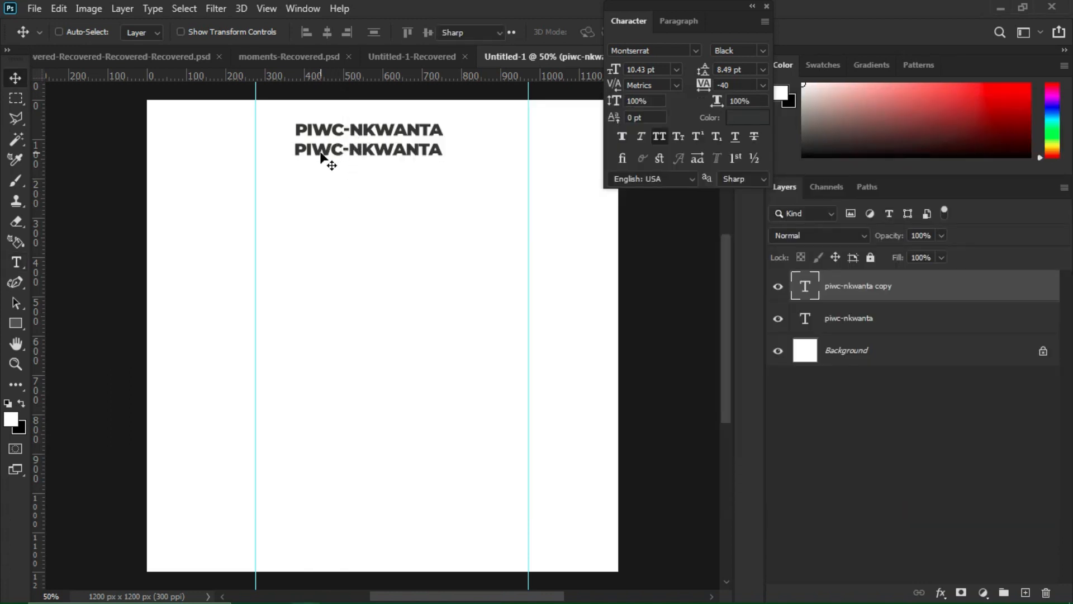
left_click(17, 262)
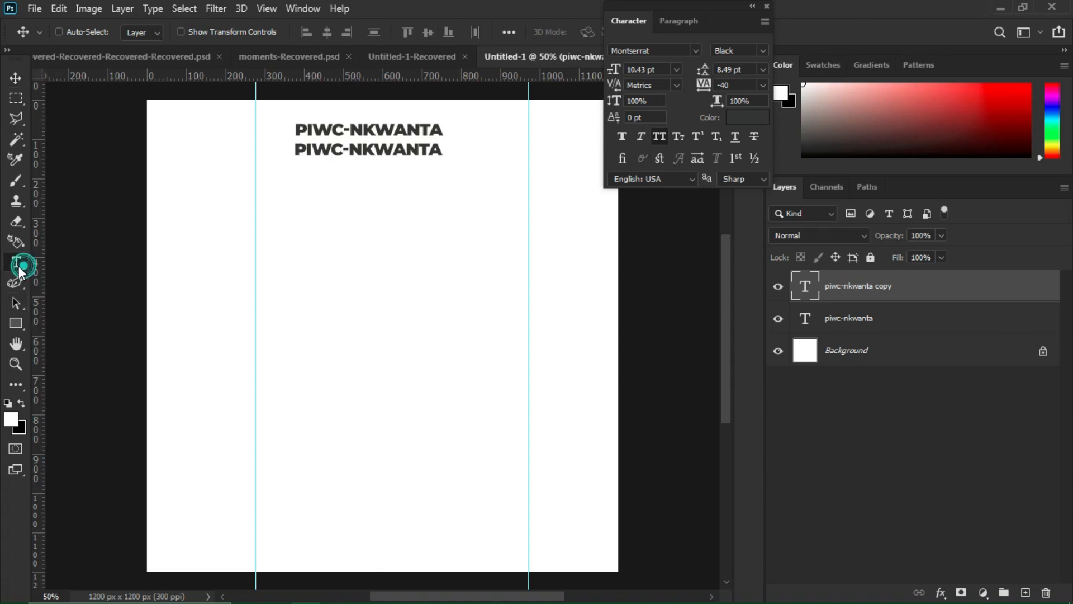
left_click(333, 146)
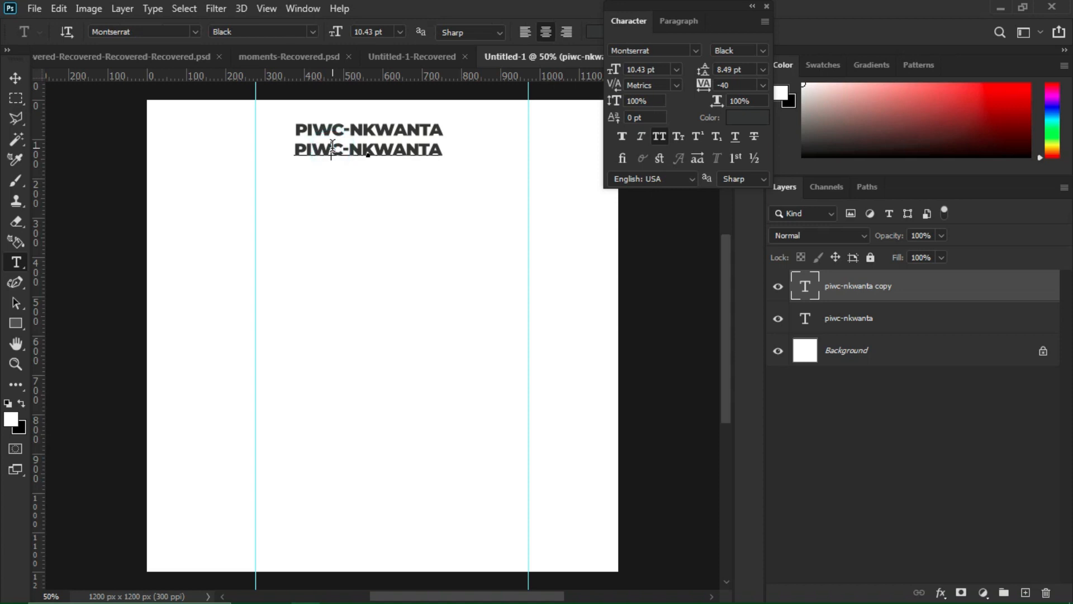
key("ctrl+a")
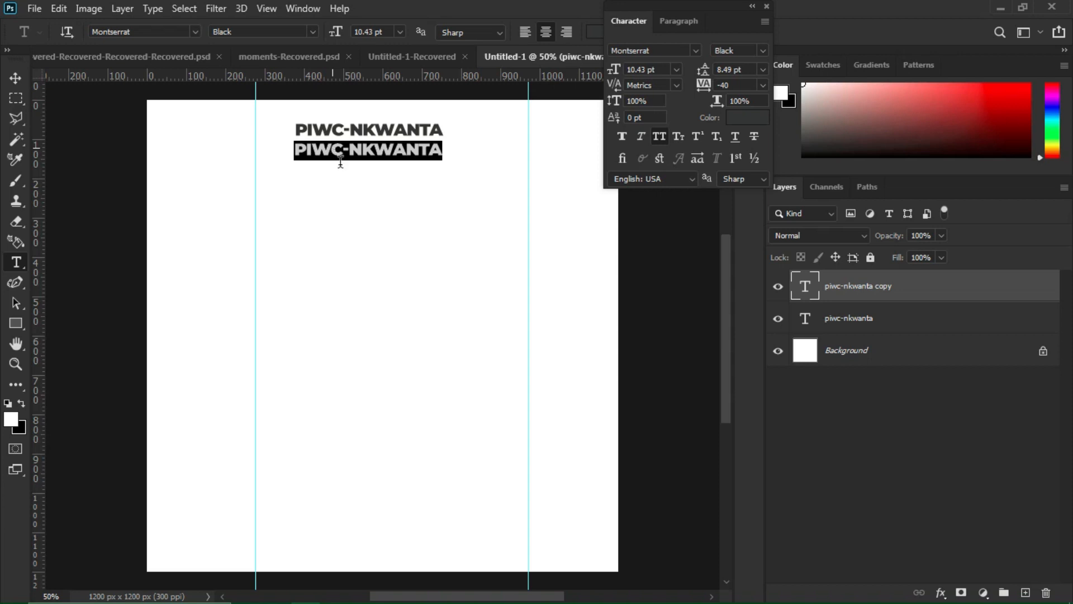
left_click(19, 83)
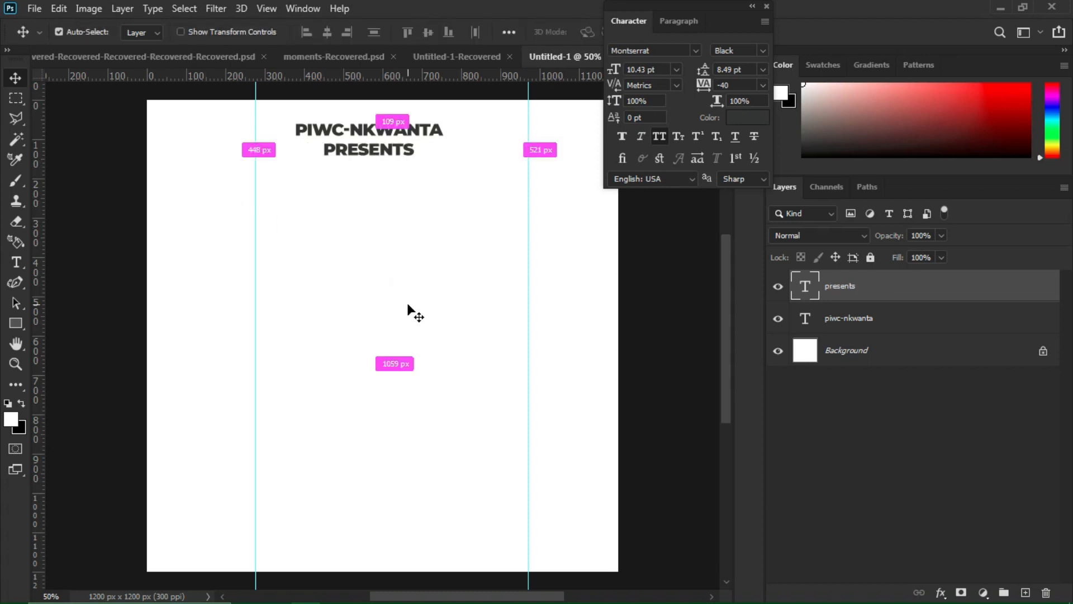
- Scale the PRESENTS text down to about 88%, a font size of about 9.15 pt
key("ctrl+t")
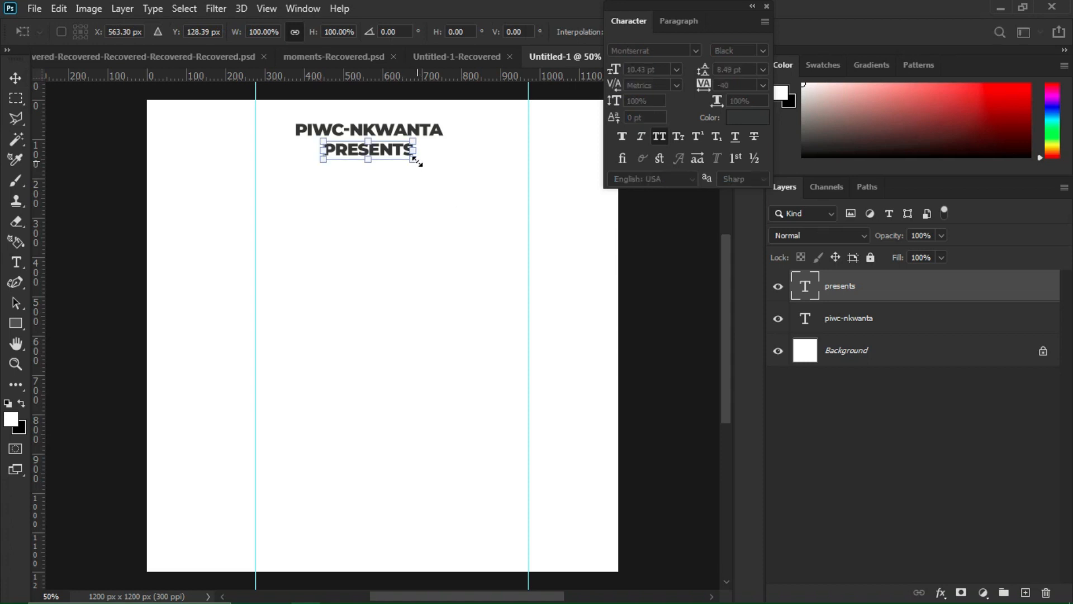
left_click_drag(416, 162, 408, 157)
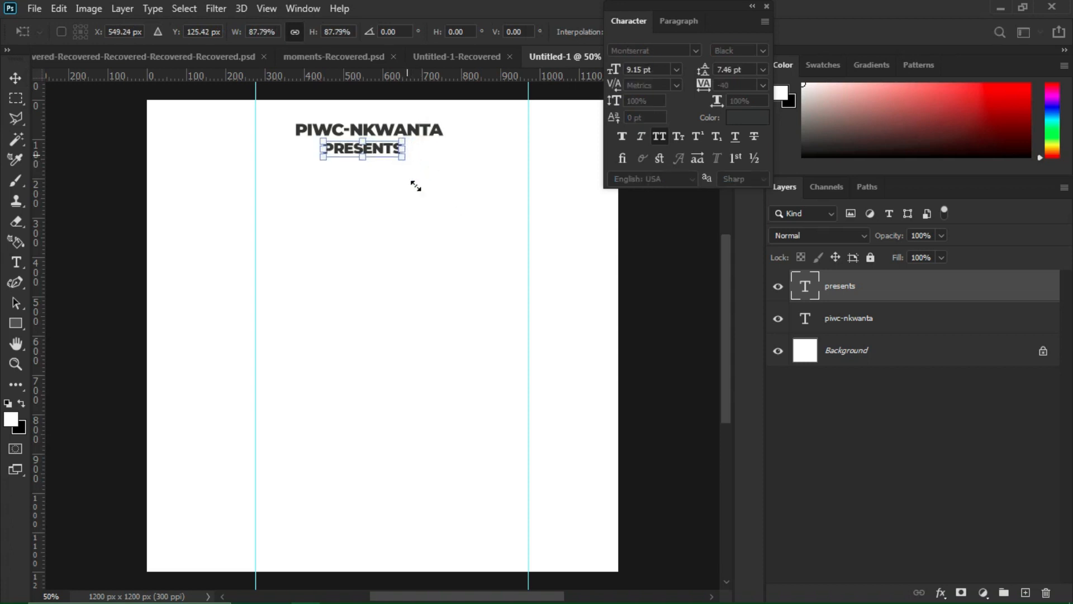
key("Return")
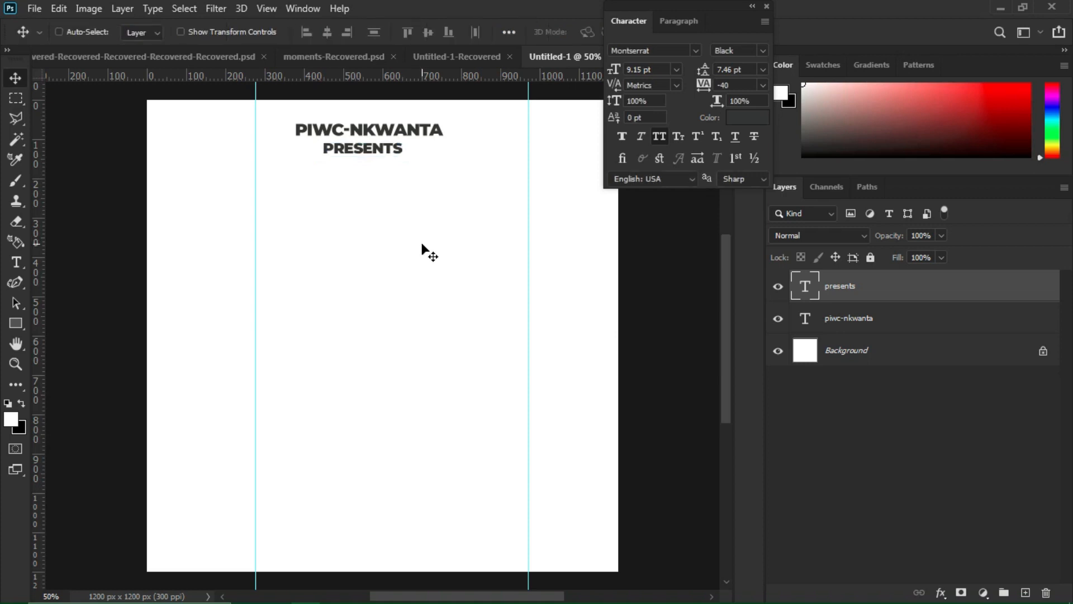
- Centre the PRESENTS text horizontally on the whole canvas and clear the selection
key("ctrl")
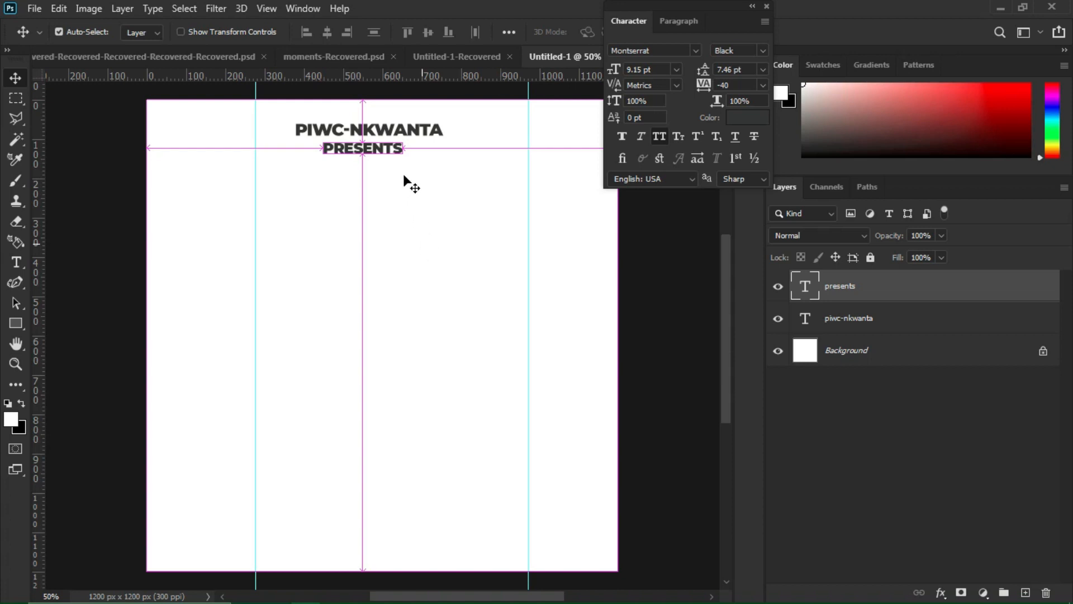
key("ctrl+a")
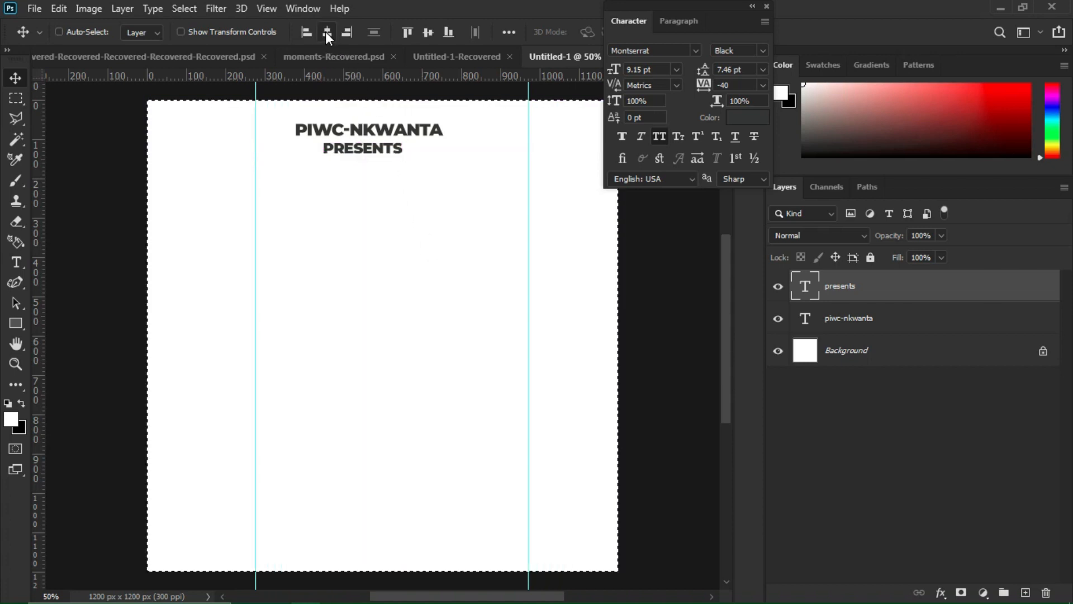
left_click(327, 32)
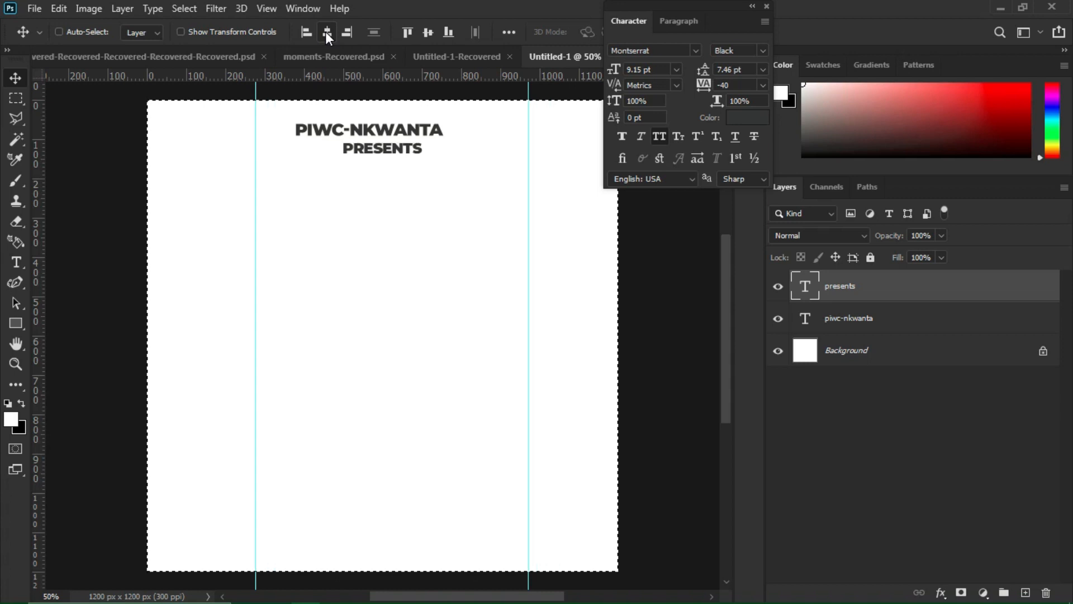
key("ctrl")
key("ctrl+d")
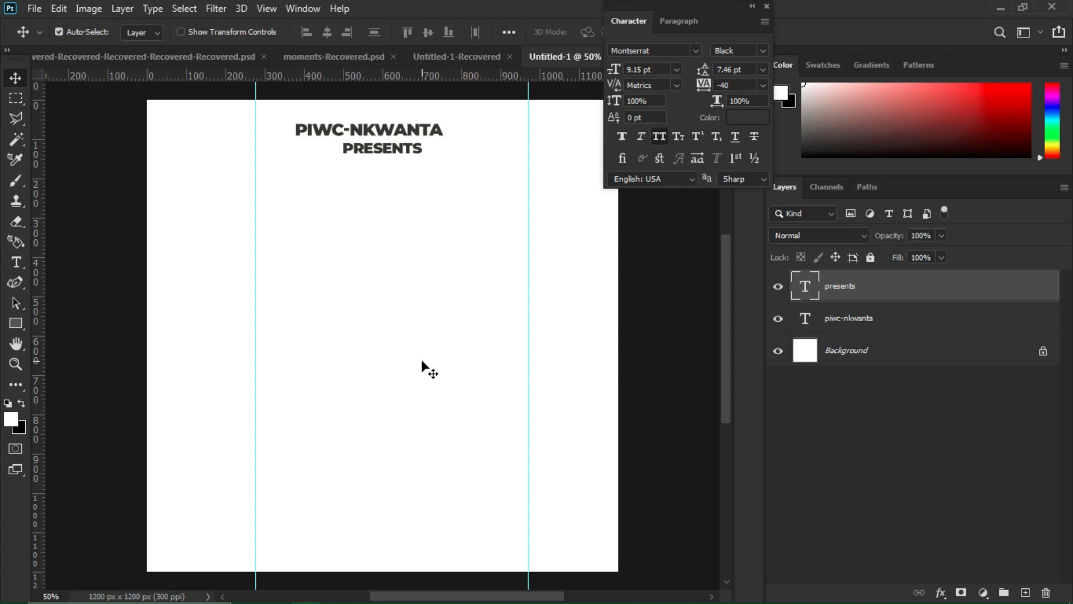
- Copy the word MOMENT from the tre text file in Notepad and return to the Photoshop document
mouse_move(503, 581)
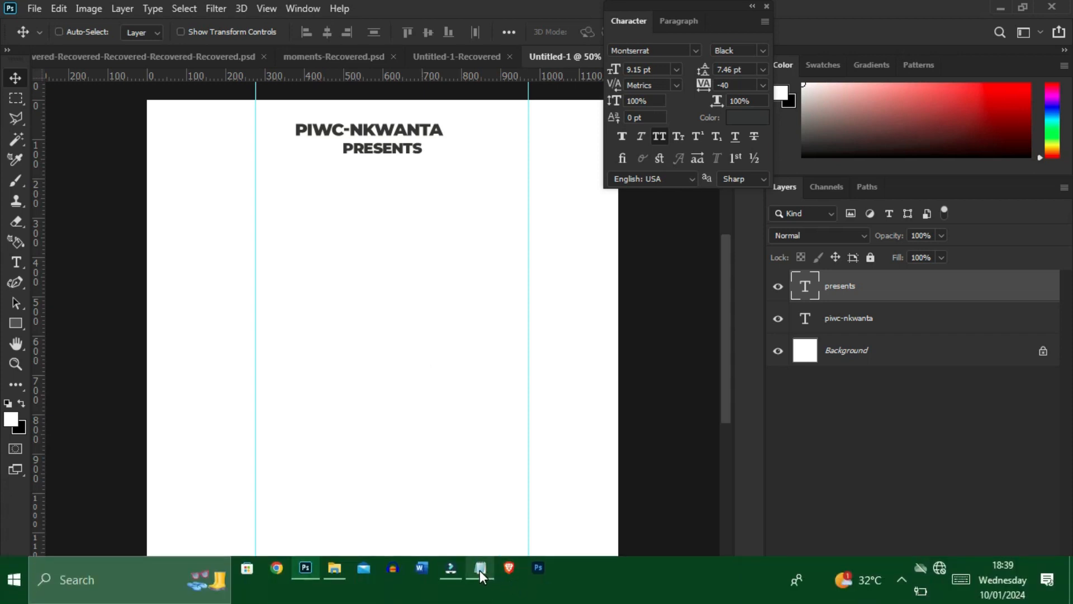
left_click(457, 505)
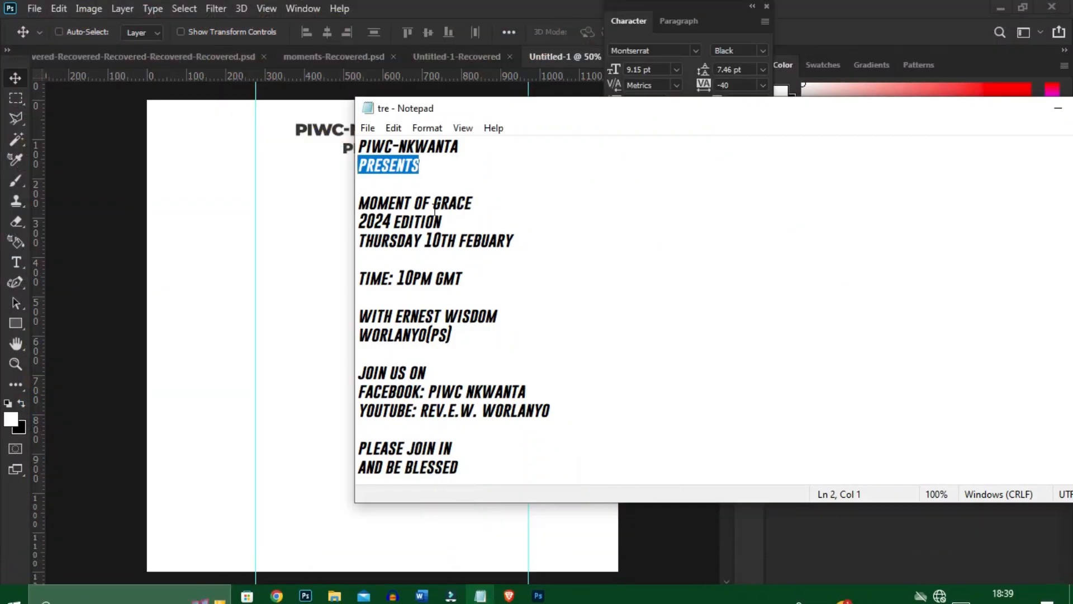
left_click_drag(411, 199, 343, 210)
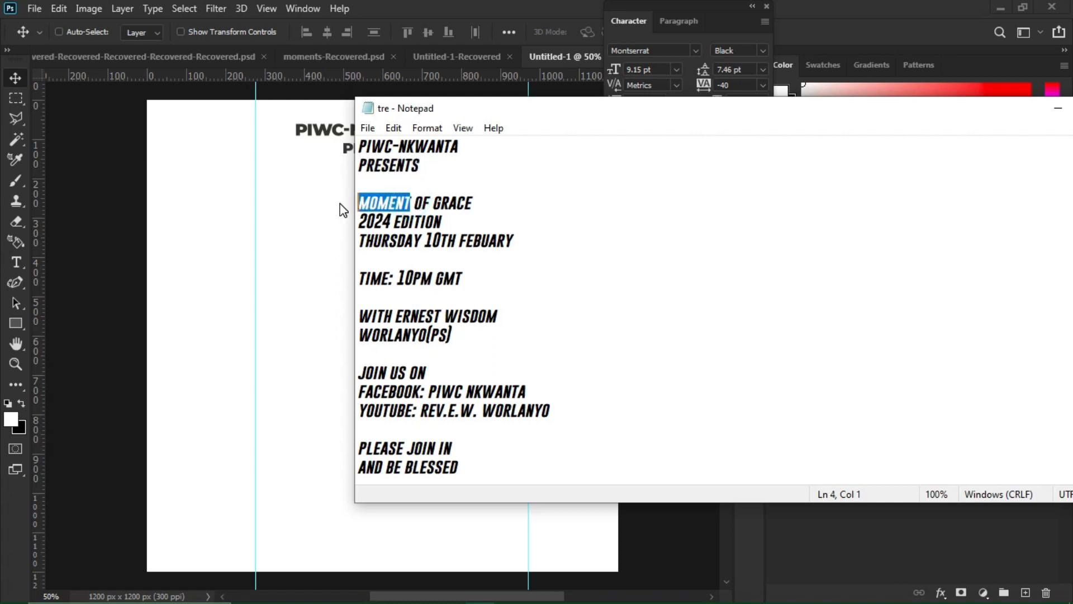
left_click(339, 203)
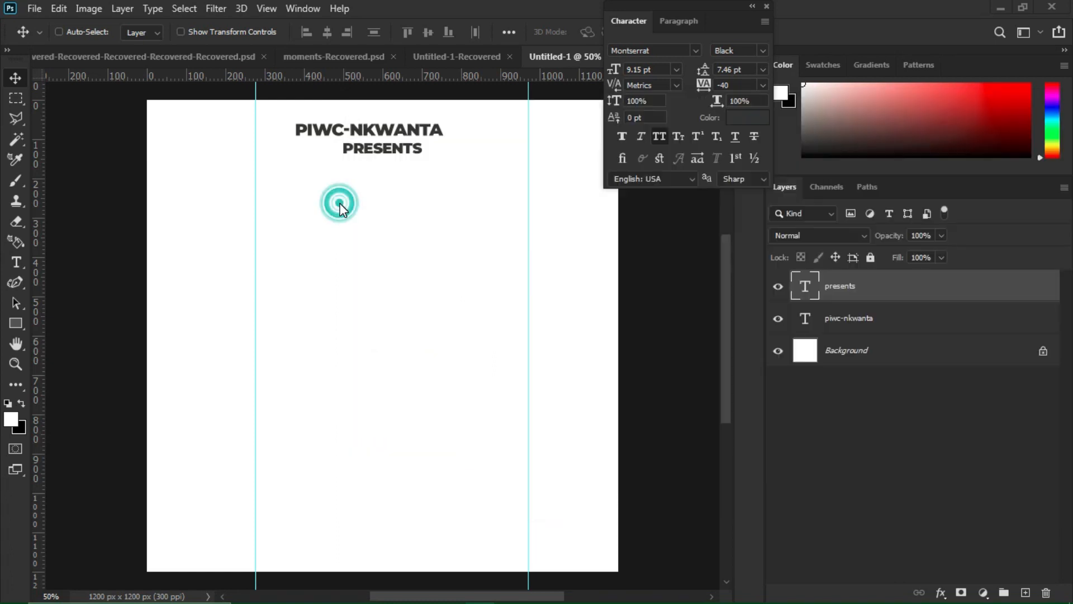
- Add a new text layer reading MOMENT below the PRESENTS line, between the two vertical guides
key("t")
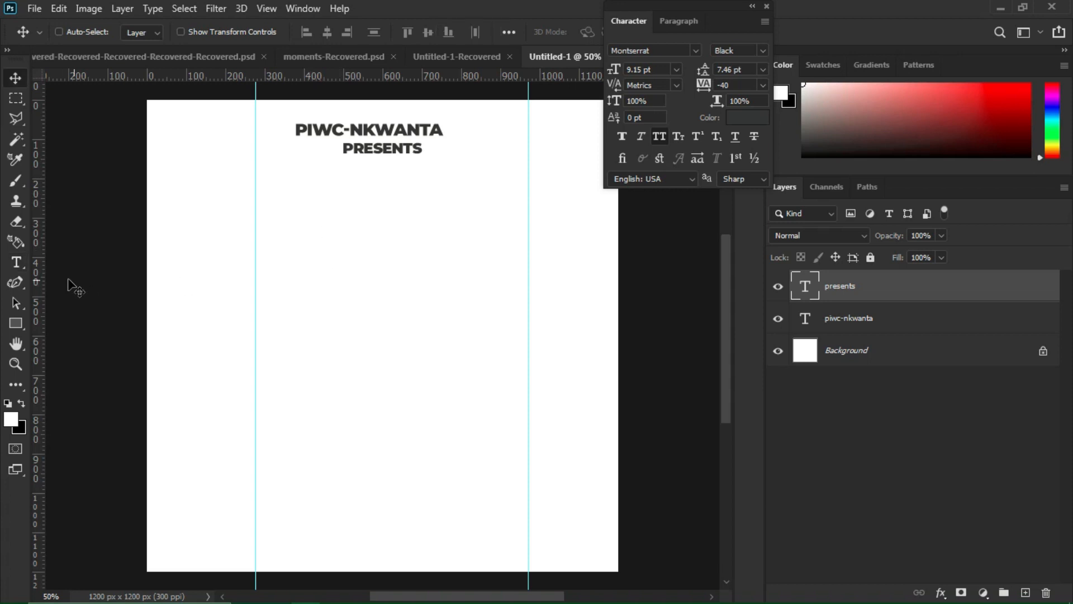
left_click(15, 263)
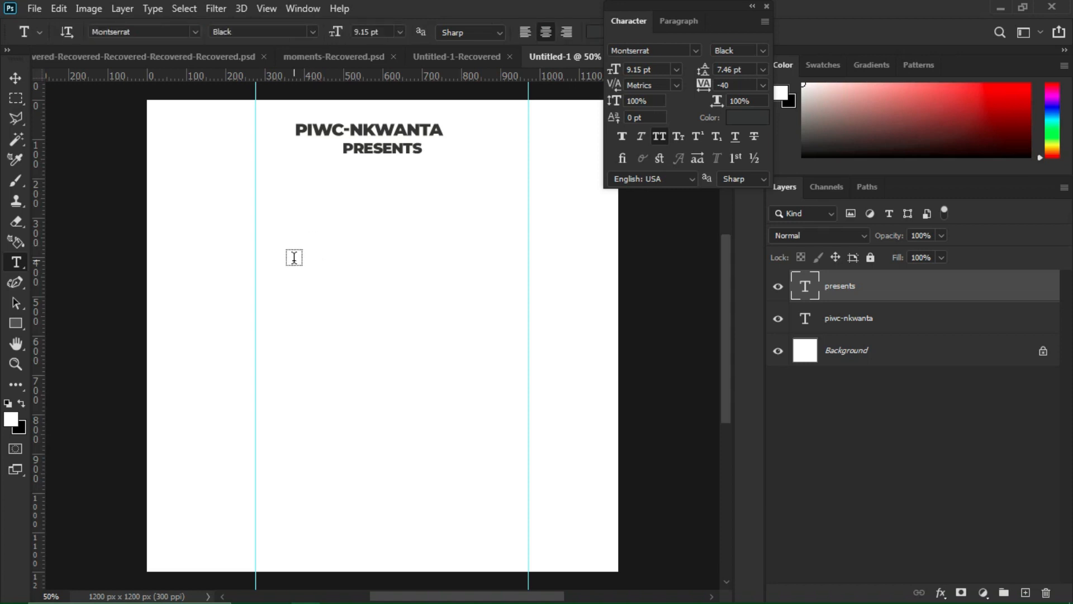
left_click(294, 258)
left_click(294, 258)
key("ctrl")
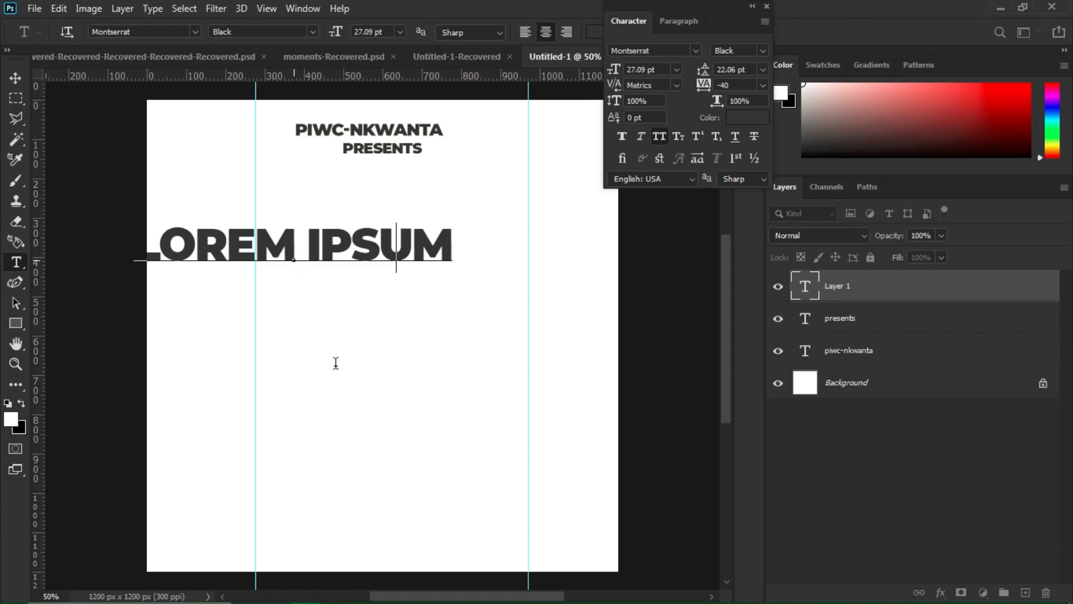
type("moment")
left_click_drag(338, 370, 435, 372)
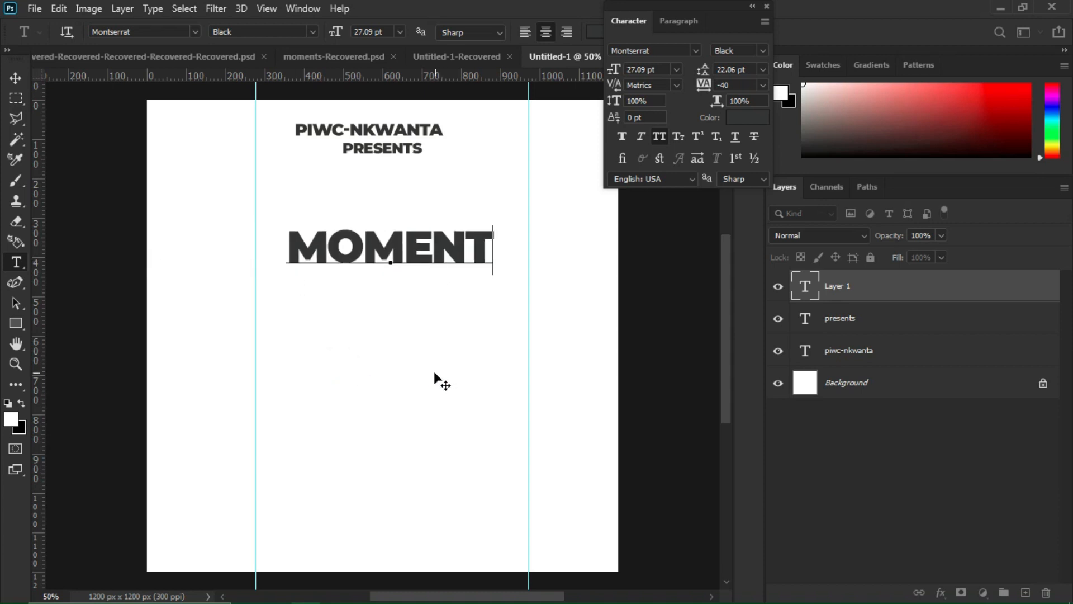
left_click(15, 78)
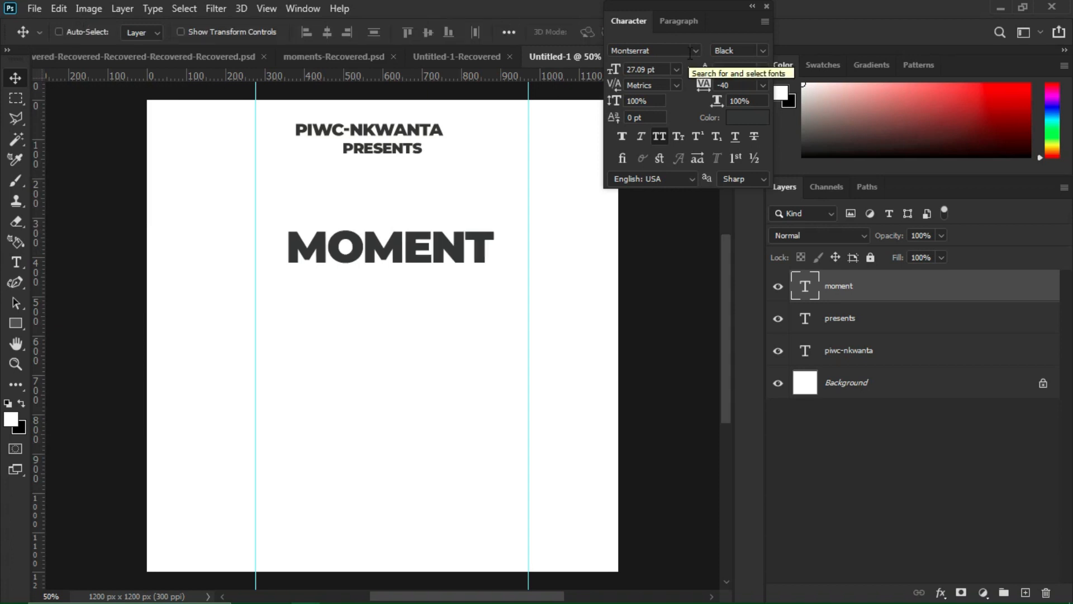
- Set the MOMENT text's font to Akira Expanded Super Bold
left_click(696, 51)
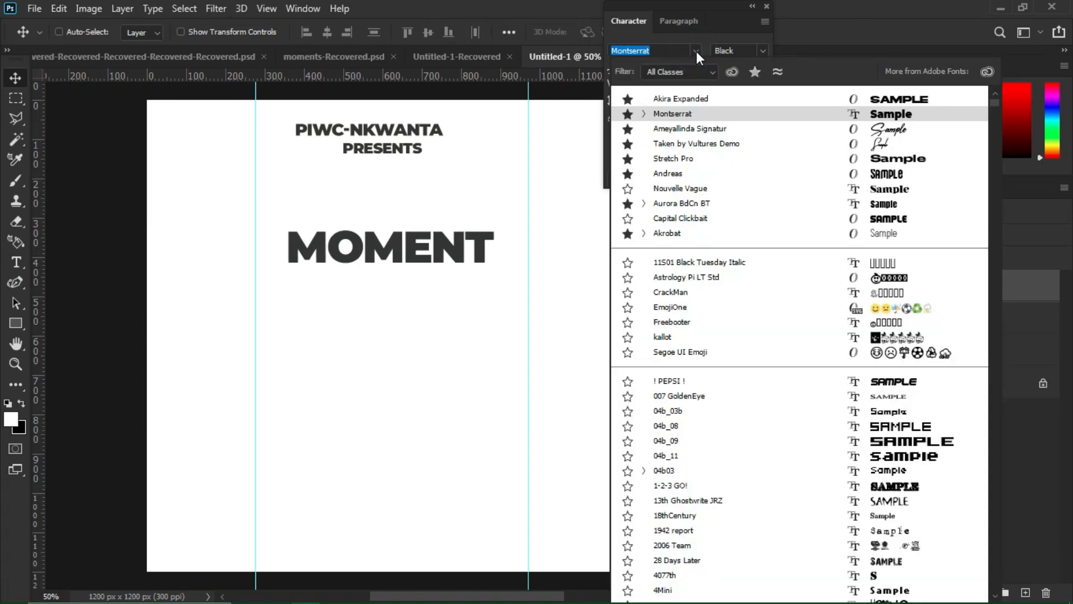
left_click(701, 99)
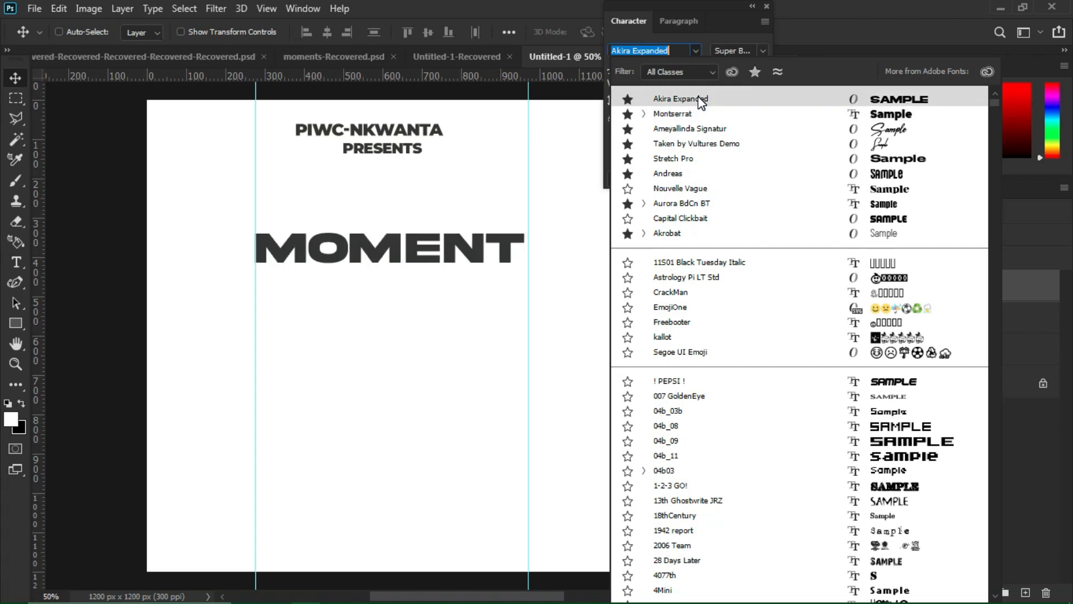
left_click(699, 99)
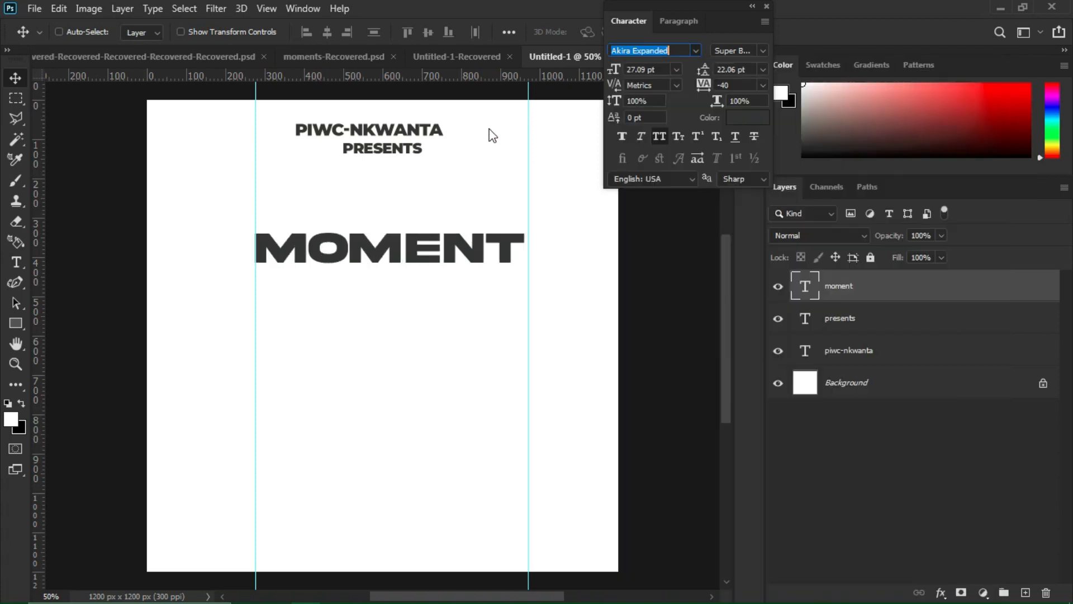
left_click(452, 227)
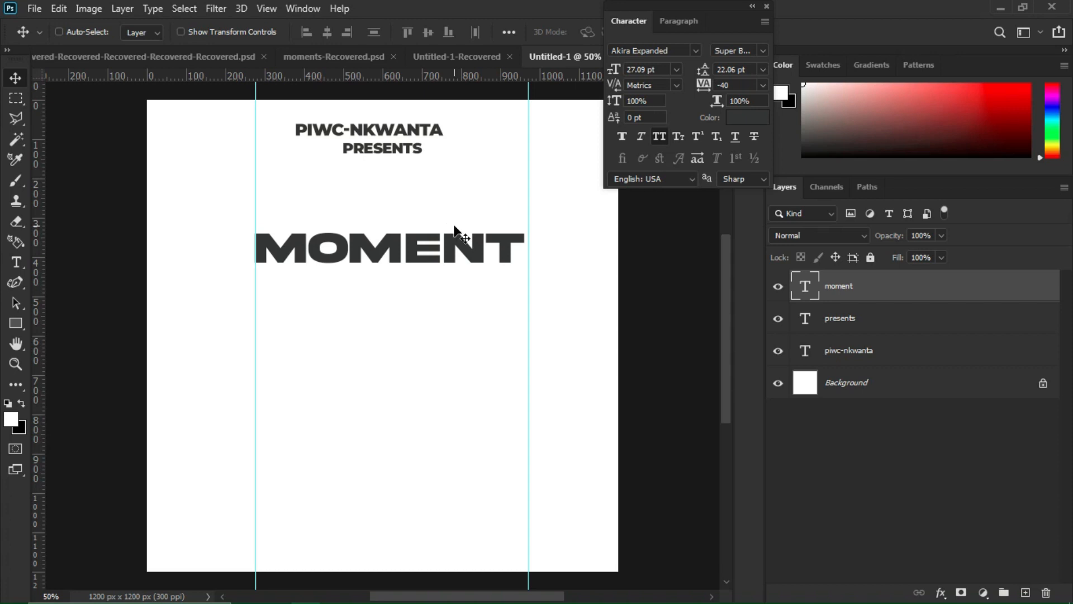
- Enlarge the MOMENT text slightly to reach the right guide, at about 27.52 pt
key("ctrl+t")
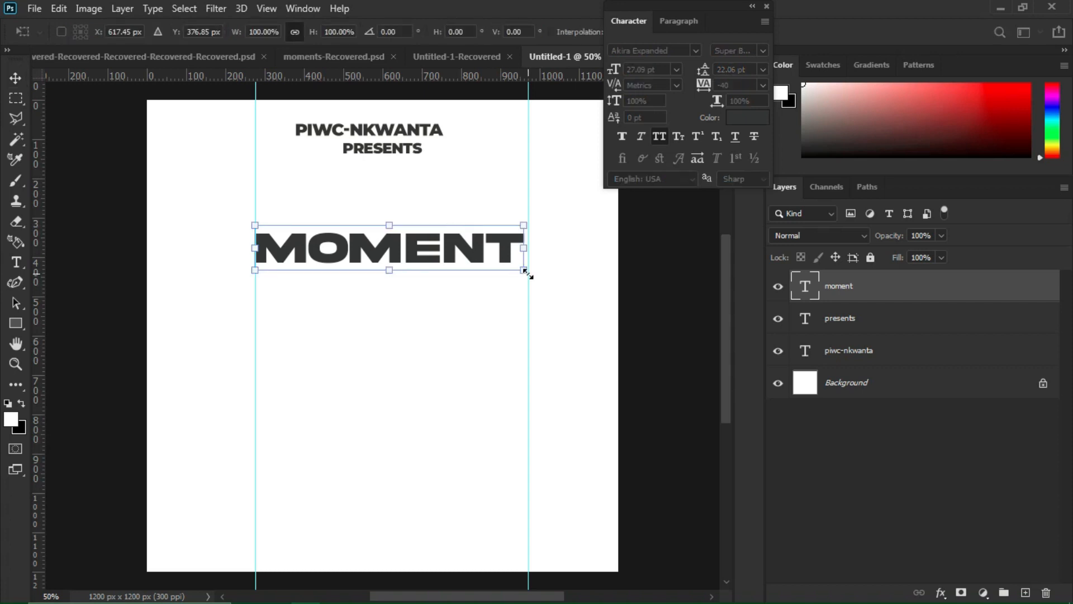
left_click_drag(527, 273, 531, 272)
key("Return")
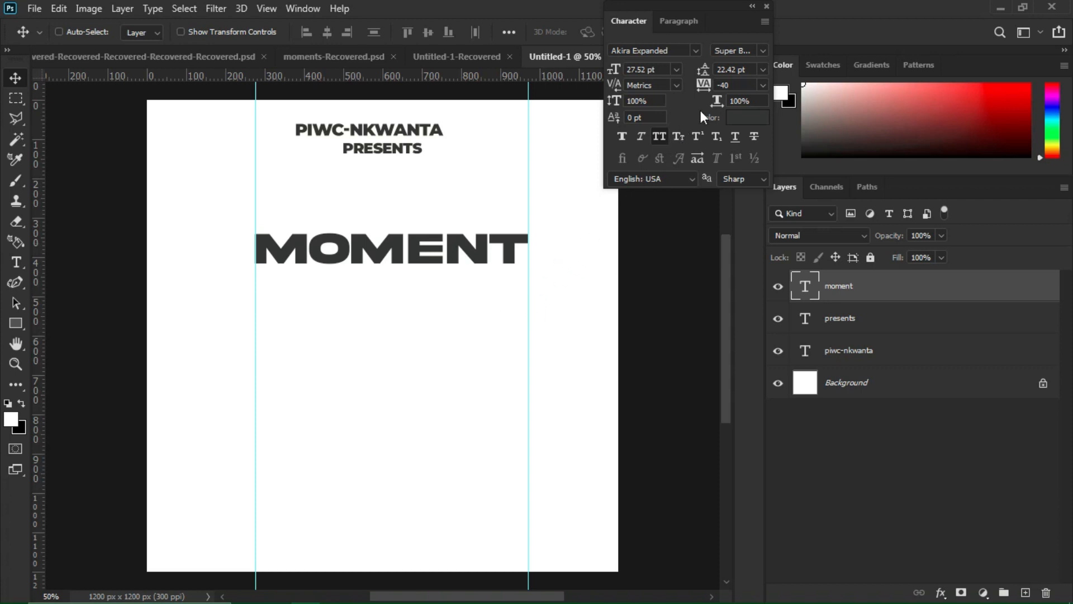
- Tighten the MOMENT text's tracking to -100
left_click(706, 86)
left_click_drag(706, 88, 702, 90)
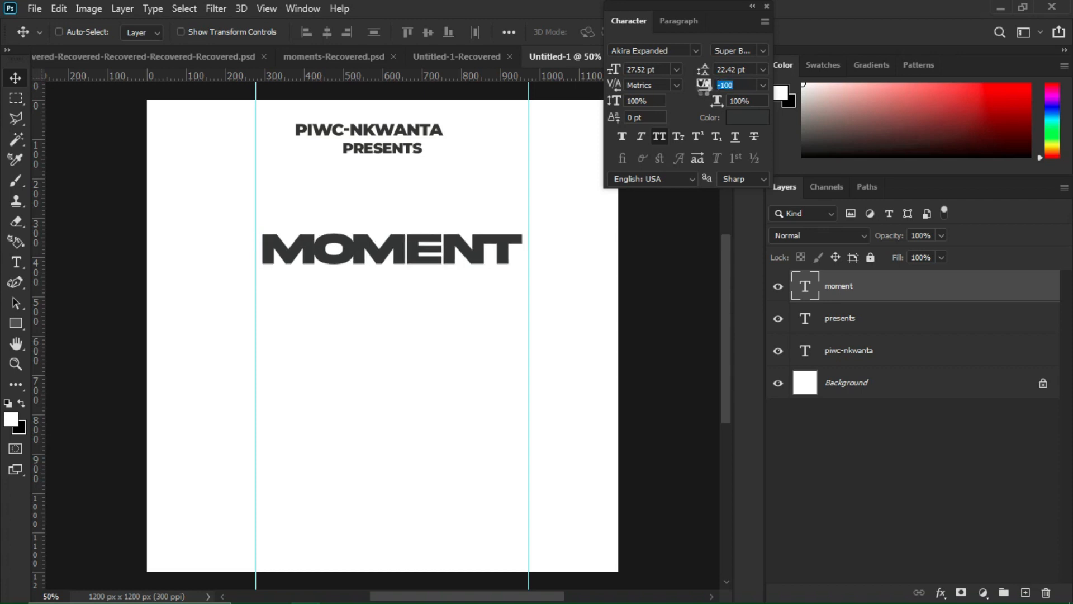
key("Return")
- Scale the MOMENT text up to fill the width between the two guides, at about 28.55 pt
key("ctrl")
key("ctrl+t")
left_click(524, 271)
left_click_drag(523, 272, 528, 274)
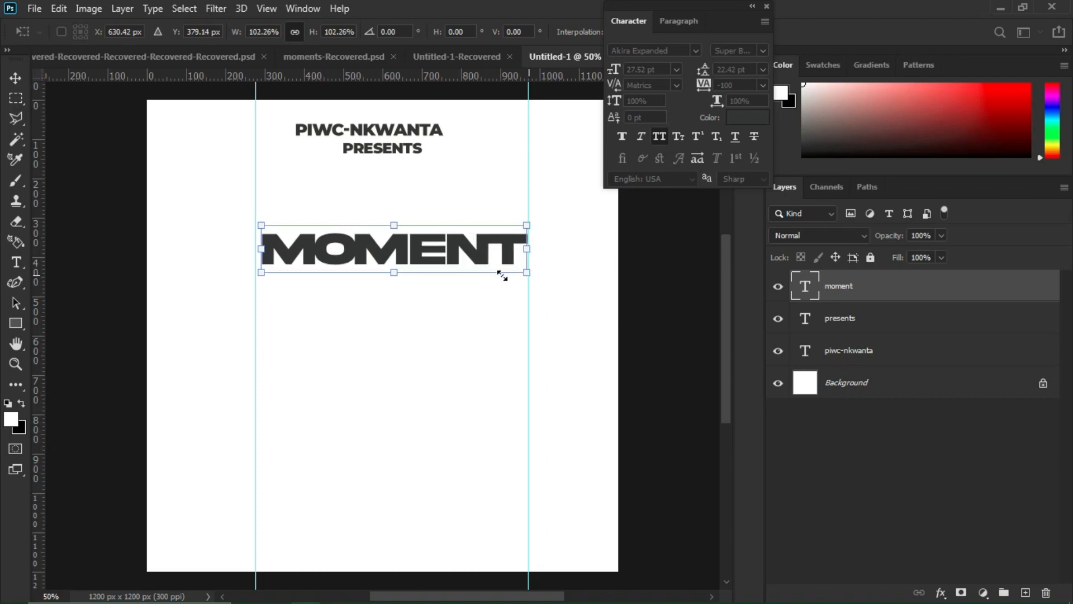
left_click(258, 274)
left_click_drag(259, 274, 255, 279)
key("Return")
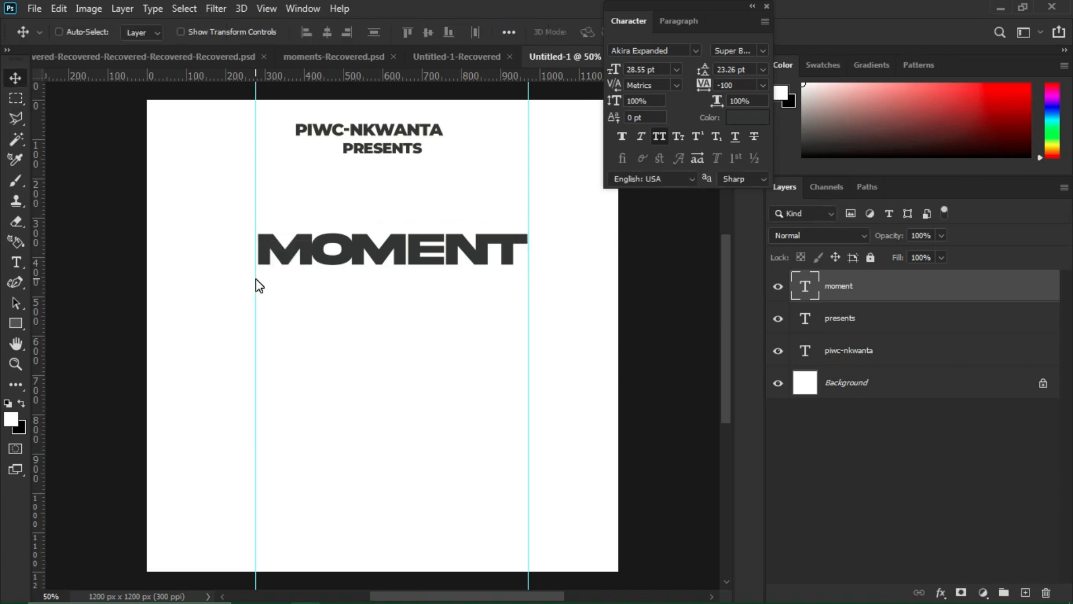
- Nudge the MOMENT text slightly left so it sits evenly between the two vertical guides
key("Left")
key("Left")
key("Left")
key("Left")
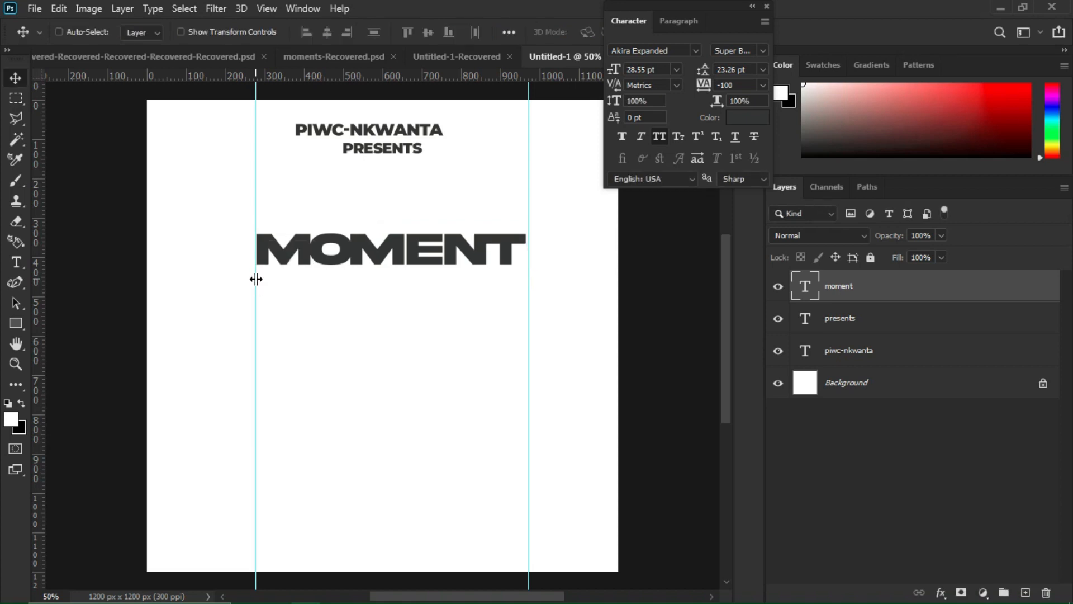
key("Right")
key("Right")
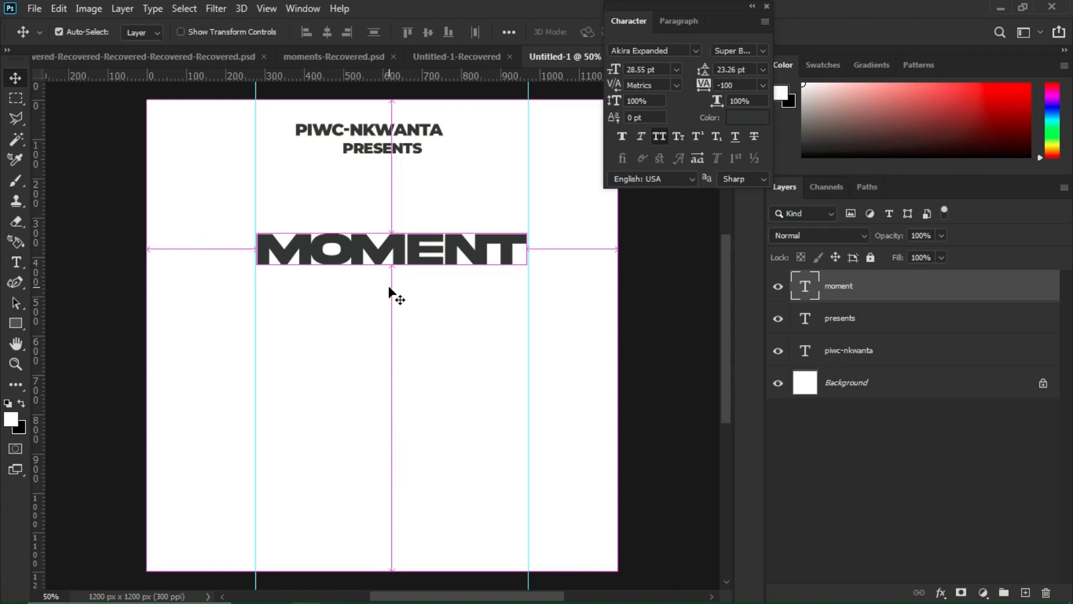
- Duplicate the MOMENT text layer and move the copy straight down, directly below the original
key("ctrl+j")
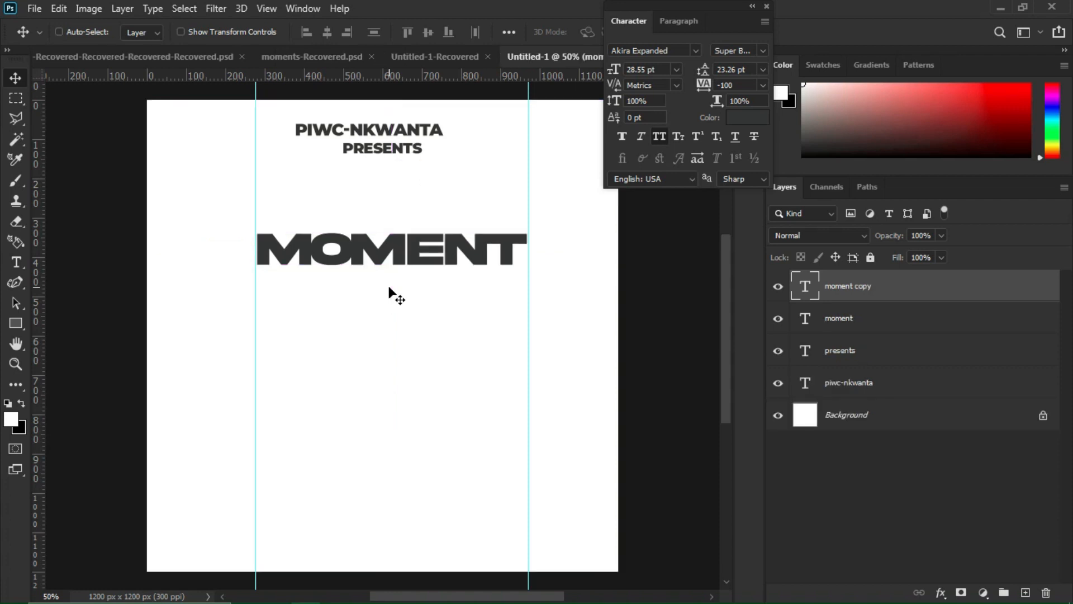
key("shift+Down")
key("shift+Down")
key("shift+Down")
key("shift+Down")
key("shift+Down")
key("shift+Down")
key("shift+Down")
key("shift+Down")
key("shift+Down")
key("shift+Down")
key("shift+Down")
key("shift+Down")
key("shift+Down")
key("shift+Down")
key("shift+Down")
key("shift+Down")
key("shift+Down")
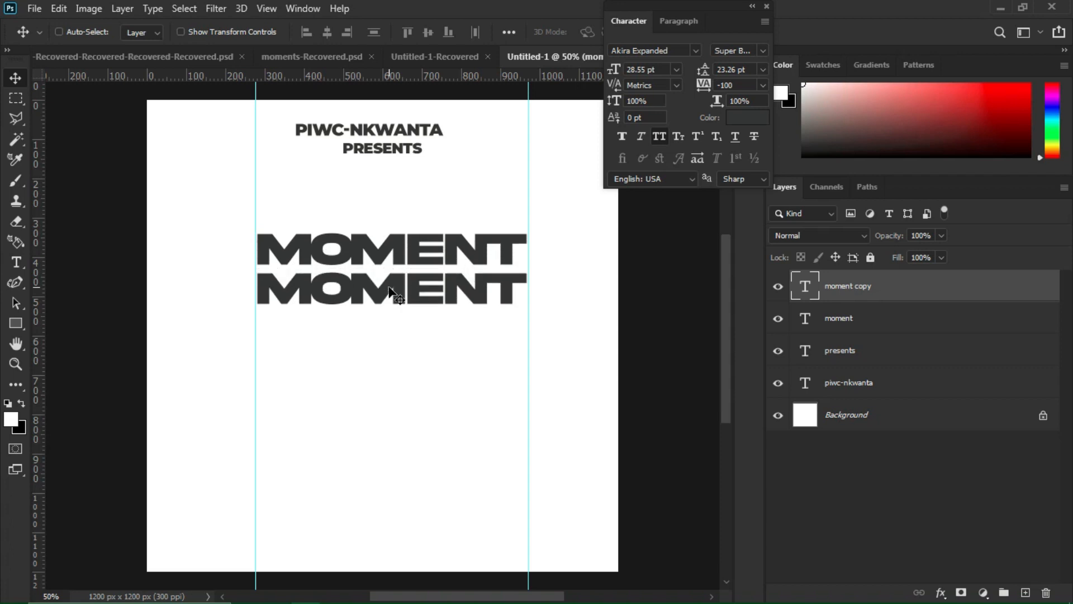
- Select all text in the lower MOMENT copy for replacement and copy the word GRACE from the tre text file in Notepad
key("t")
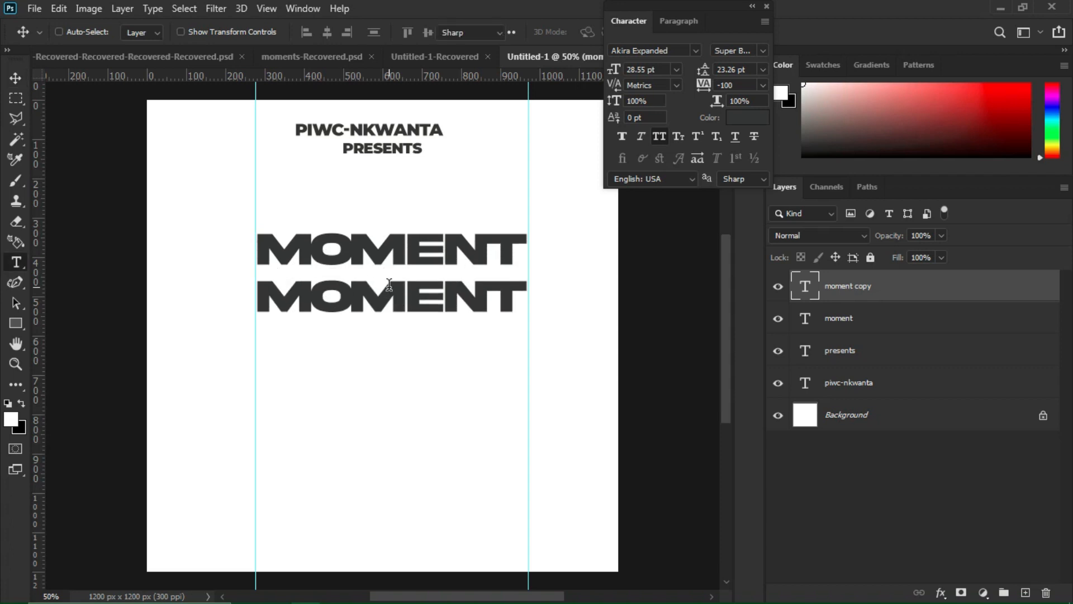
left_click(358, 296)
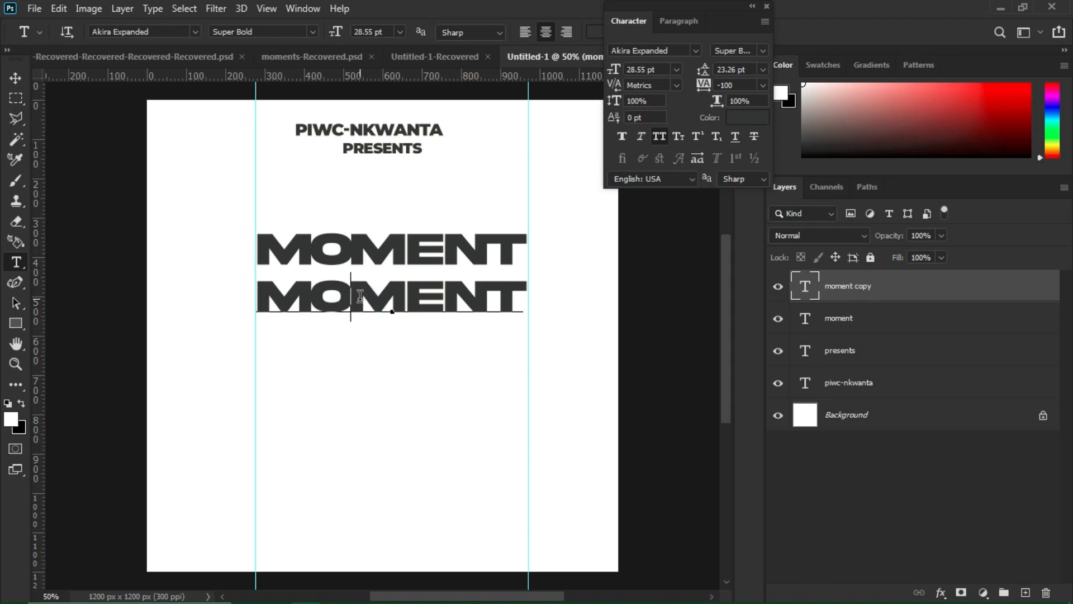
key("ctrl+a")
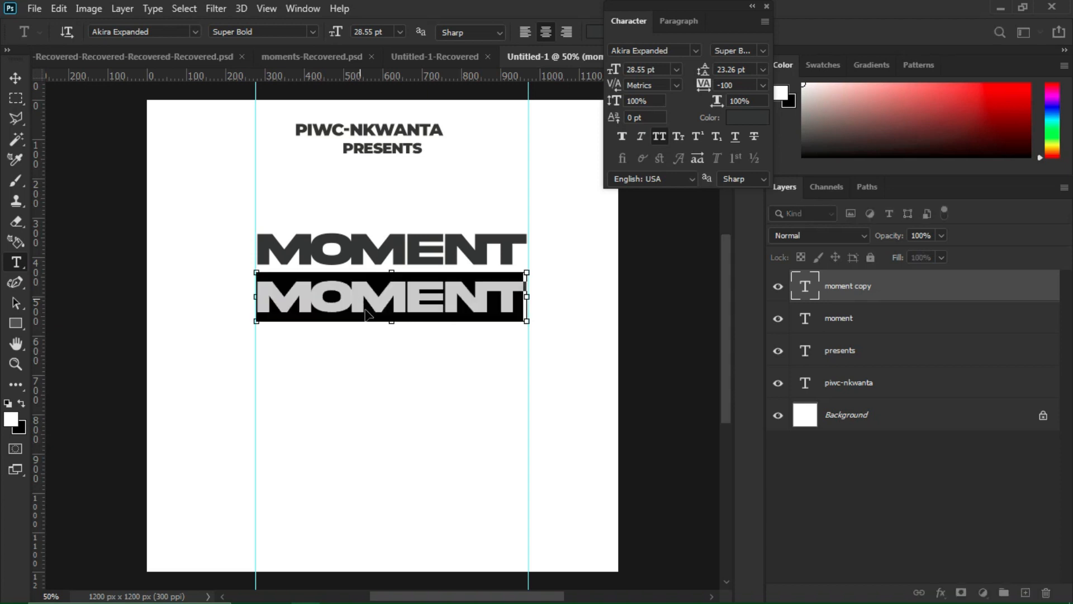
mouse_move(481, 565)
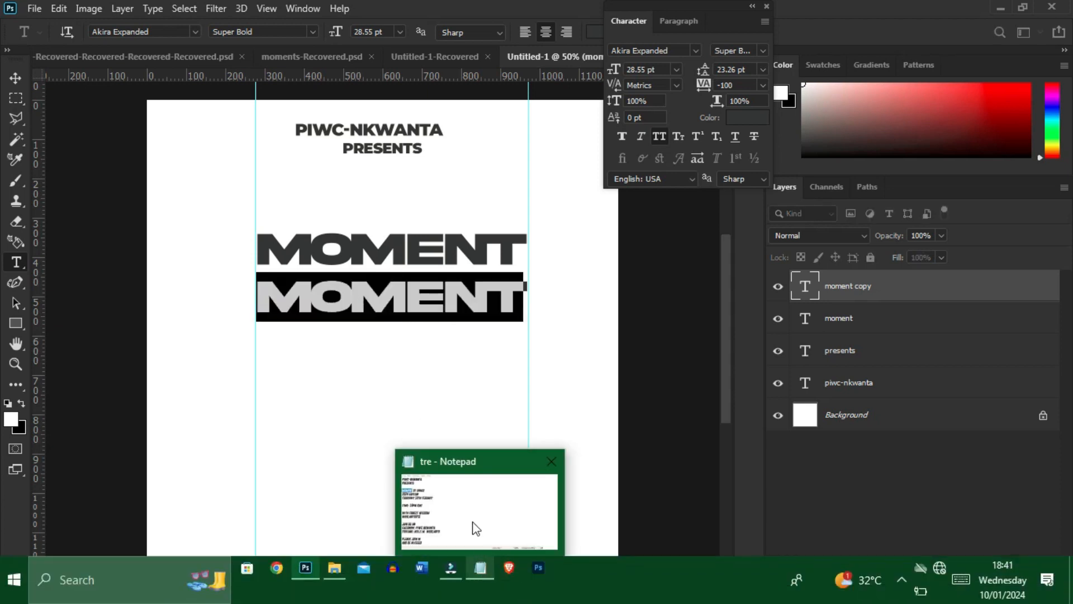
left_click(467, 491)
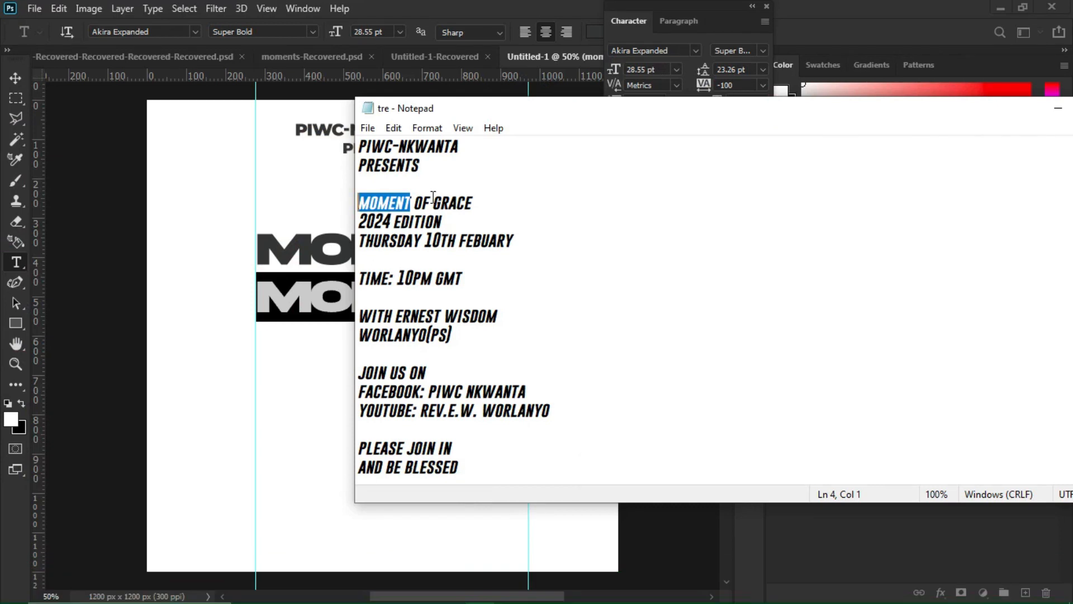
left_click_drag(433, 203, 486, 198)
key("ctrl+c")
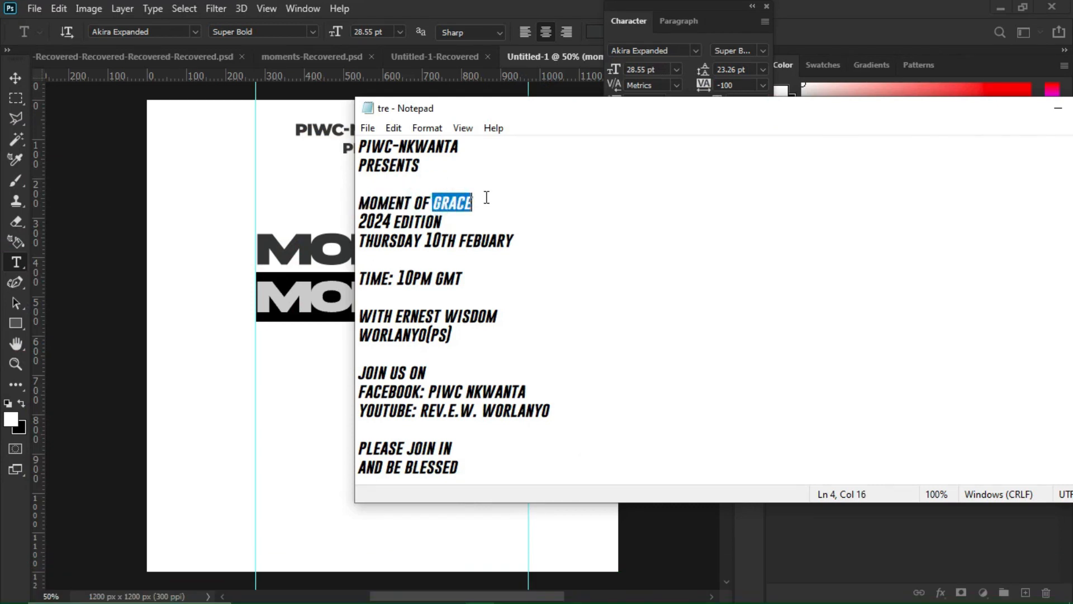
- Switch back to Photoshop and replace the lower MOMENT copy with the copied word GRACE
left_click(333, 311)
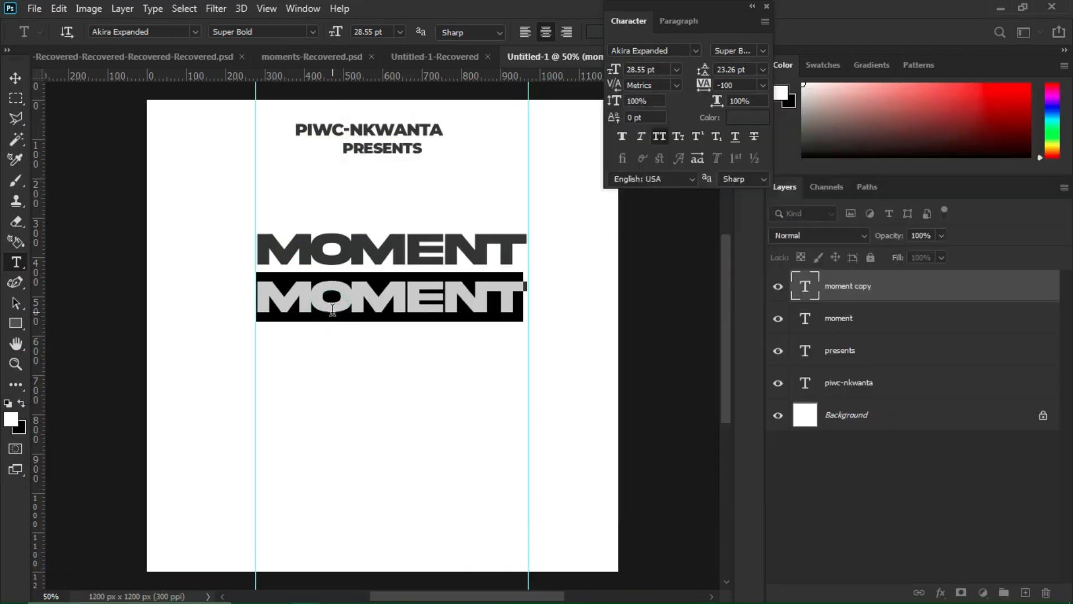
key("ctrl+v")
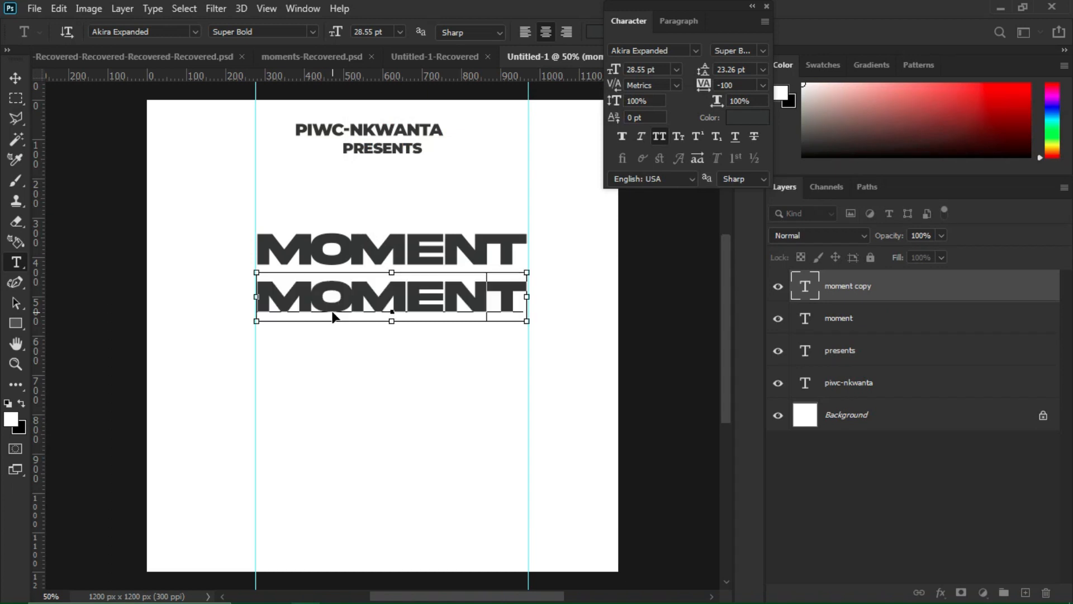
left_click(15, 78)
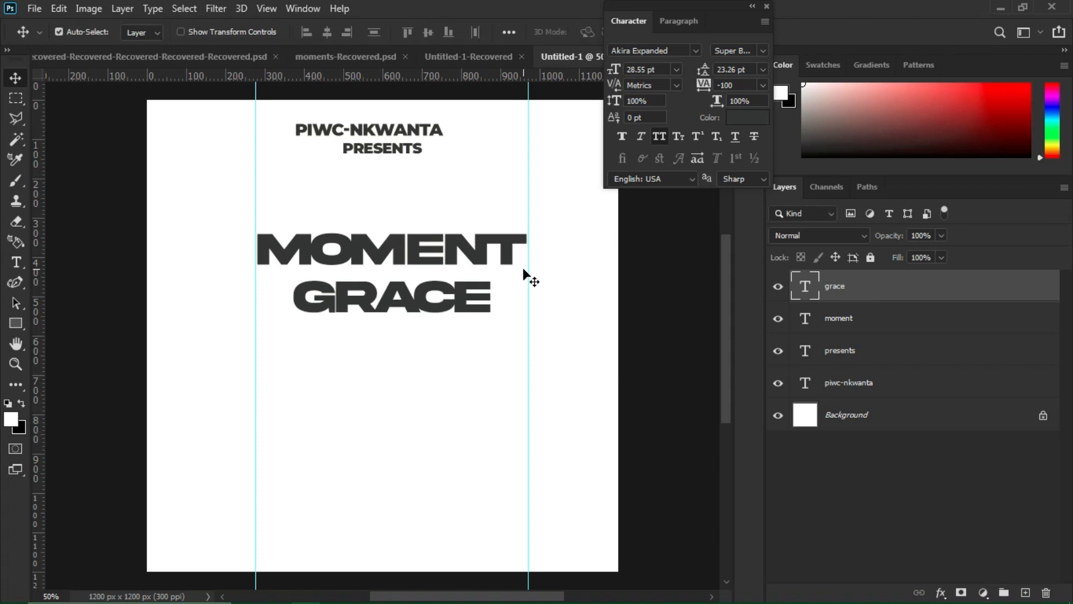
- Scale the GRACE text up to about 39.52 pt so it spans the width between the two vertical guides
key("ctrl+t")
left_click_drag(492, 321, 530, 330)
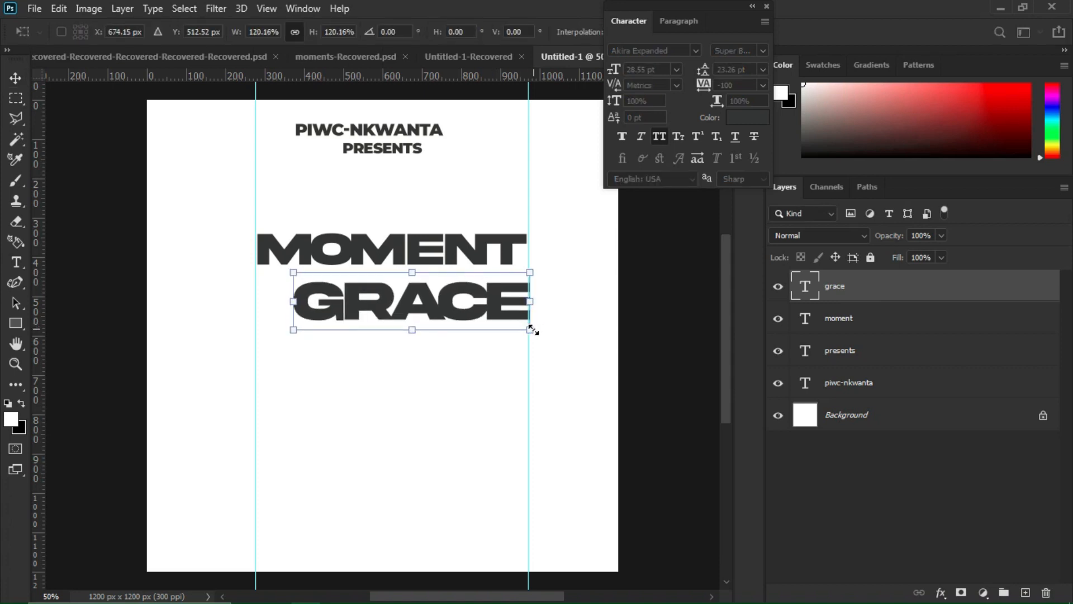
left_click_drag(293, 330, 257, 344)
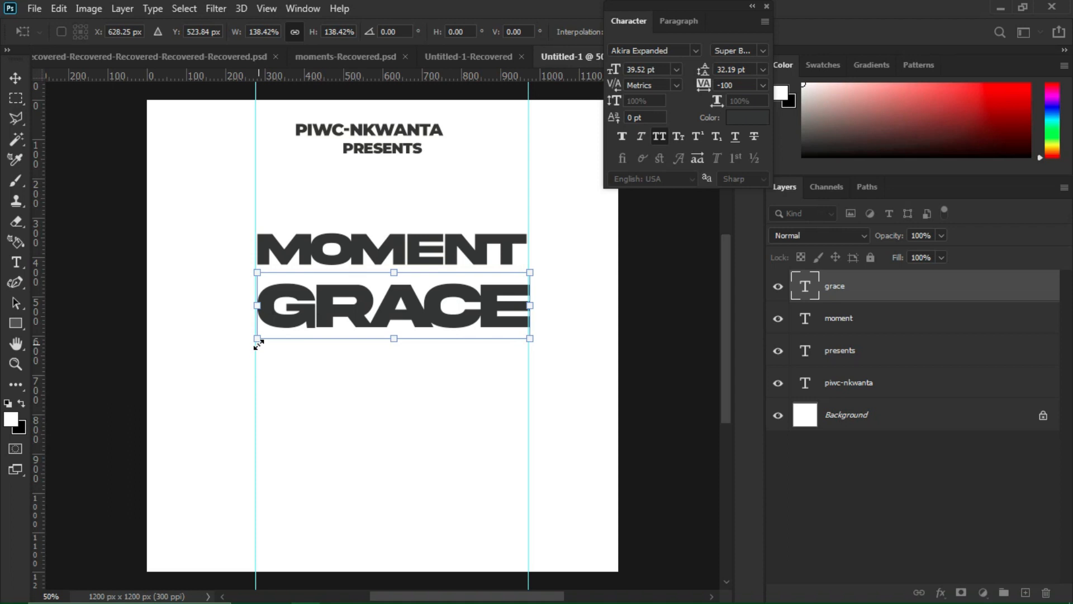
key("Return")
- Nudge the GRACE text straight up to narrow the gap below MOMENT
key("Up")
key("Up")
key("Up")
key("Up")
key("Up")
key("Up")
key("Up")
key("Up")
key("Up")
key("Up")
key("Up")
key("Up")
key("Up")
key("Up")
key("Up")
key("Up")
key("Up")
key("Up")
key("Up")
key("Up")
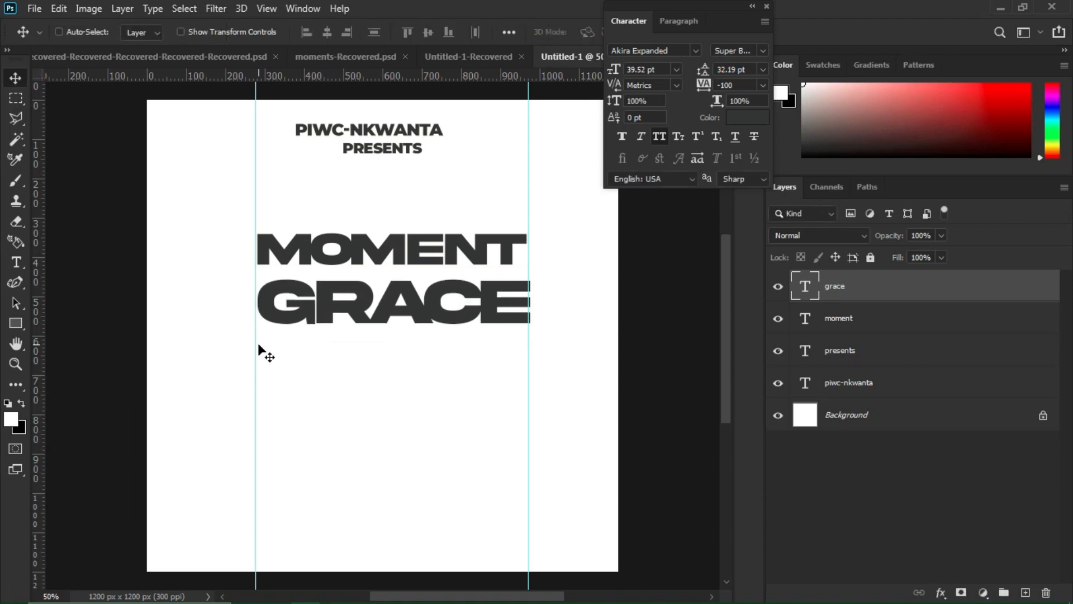
key("Up")
key("Up")
key("Up")
key("Up")
key("Up")
key("Up")
key("Up")
key("Up")
key("Up")
key("Up")
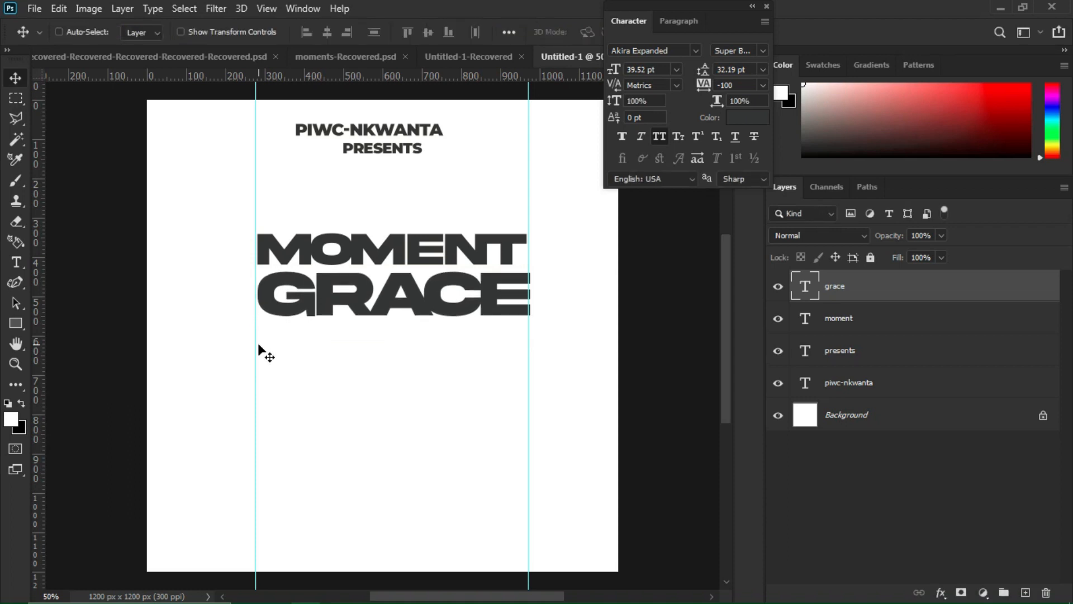
- Nudge the GRACE text slightly left so its edges line up with the two vertical guides
key("Left")
key("Left")
key("Left")
key("Left")
key("Left")
key("Left")
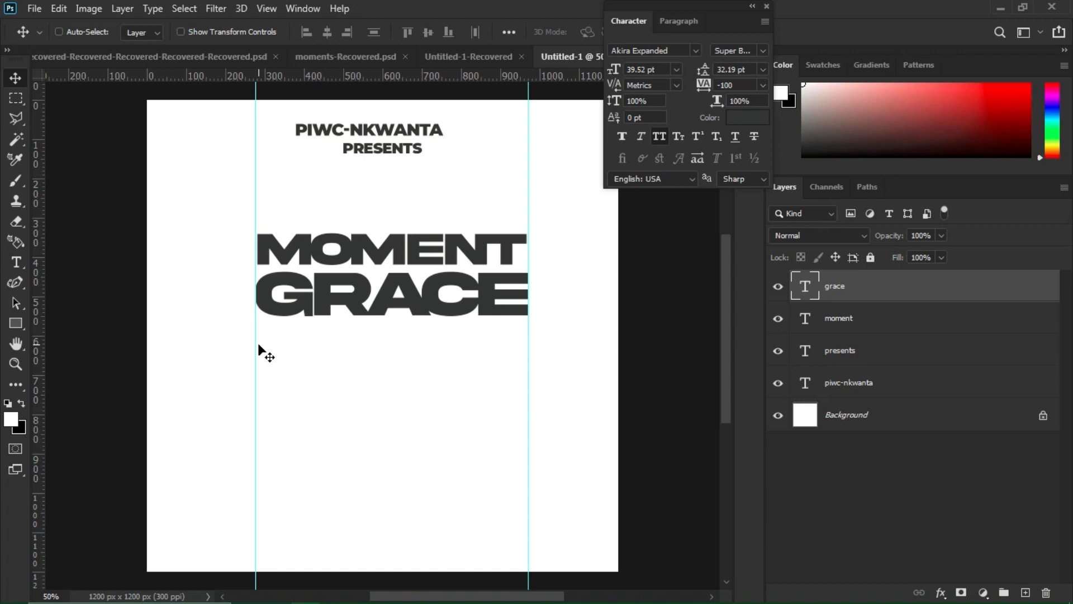
- Fine-tune the vertical position of GRACE so it sits tightly beneath MOMENT with only a thin gap
key("Up")
key("Up")
key("Up")
key("Up")
key("Up")
key("Up")
key("Up")
key("Up")
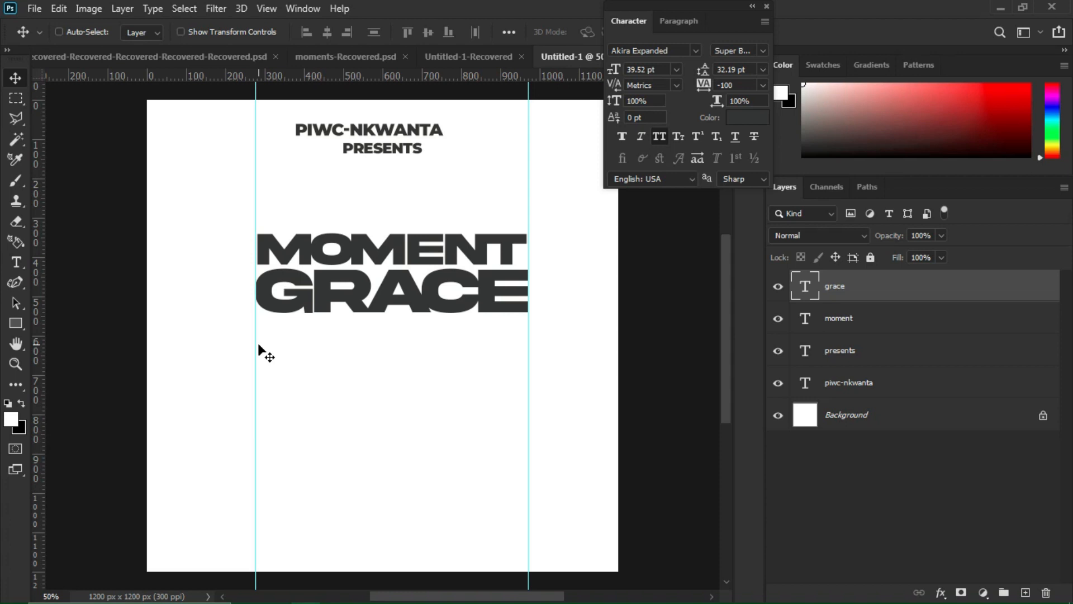
key("Up")
key("Up")
key("Up")
key("Up")
key("Up")
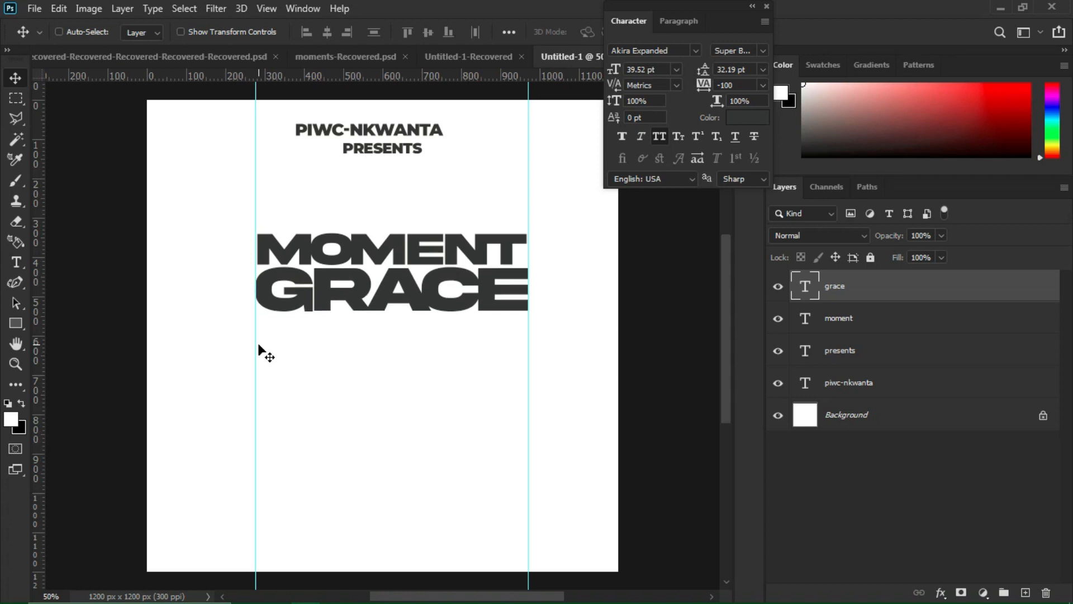
key("Down")
key("Down")
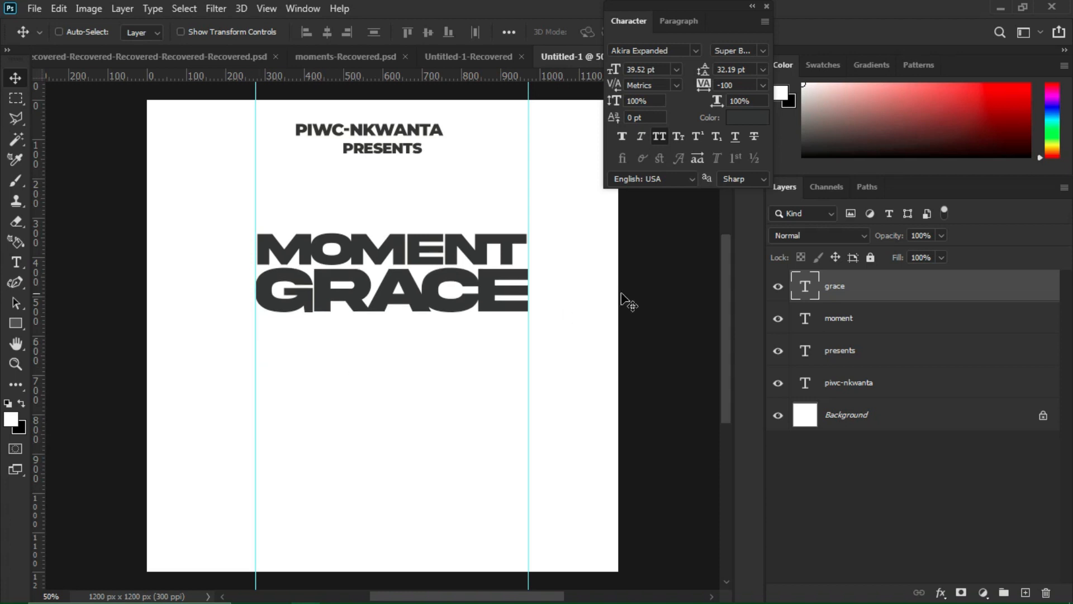
- Group the grace and moment text layers and add a Gradient Overlay layer style to the group
left_click(865, 321, "shift")
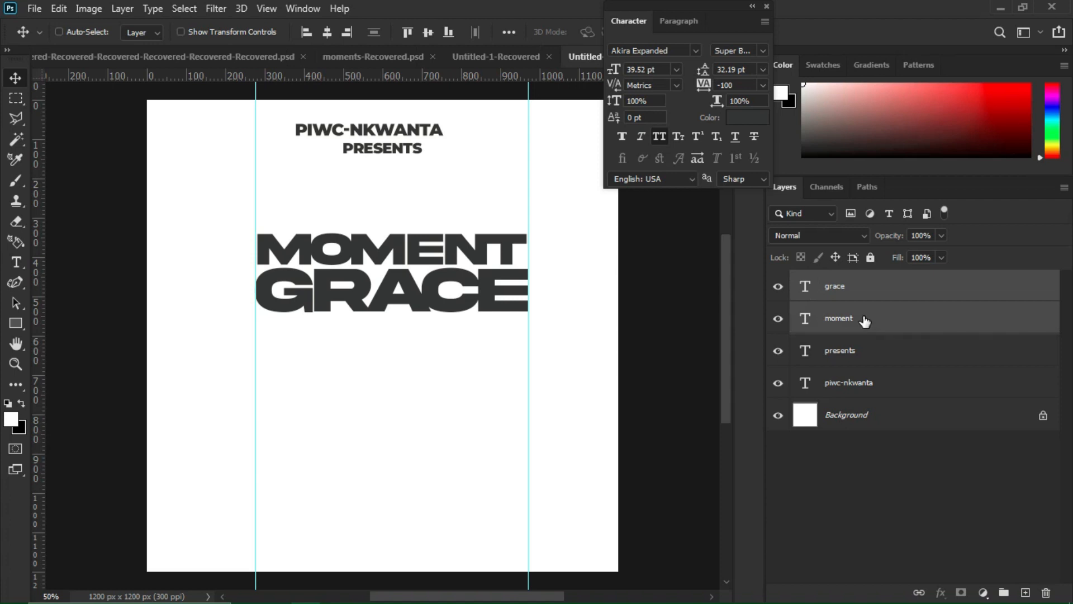
key("ctrl+g")
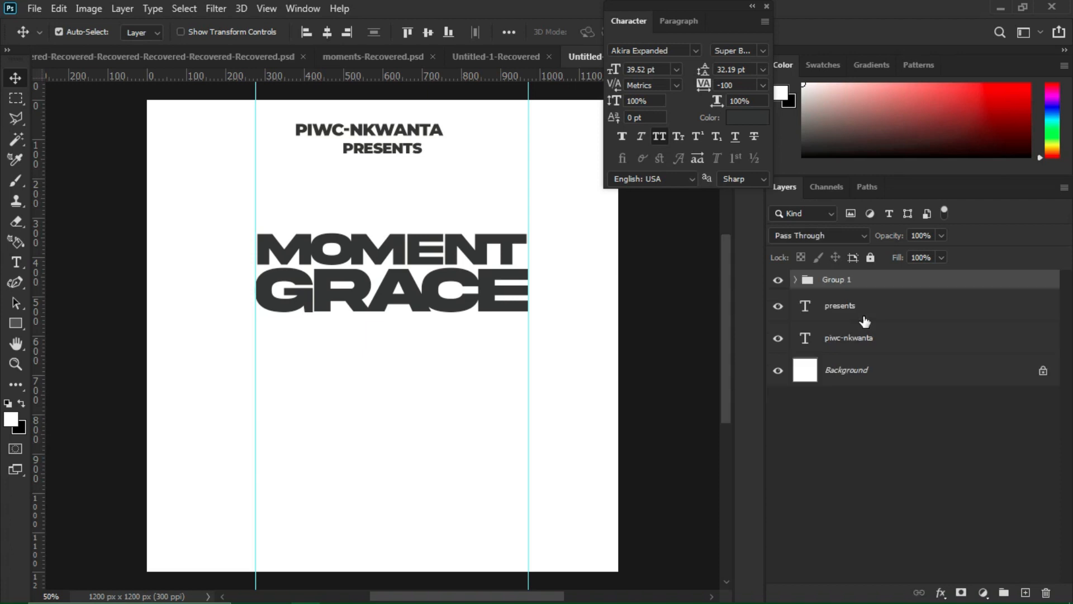
right_click(853, 283)
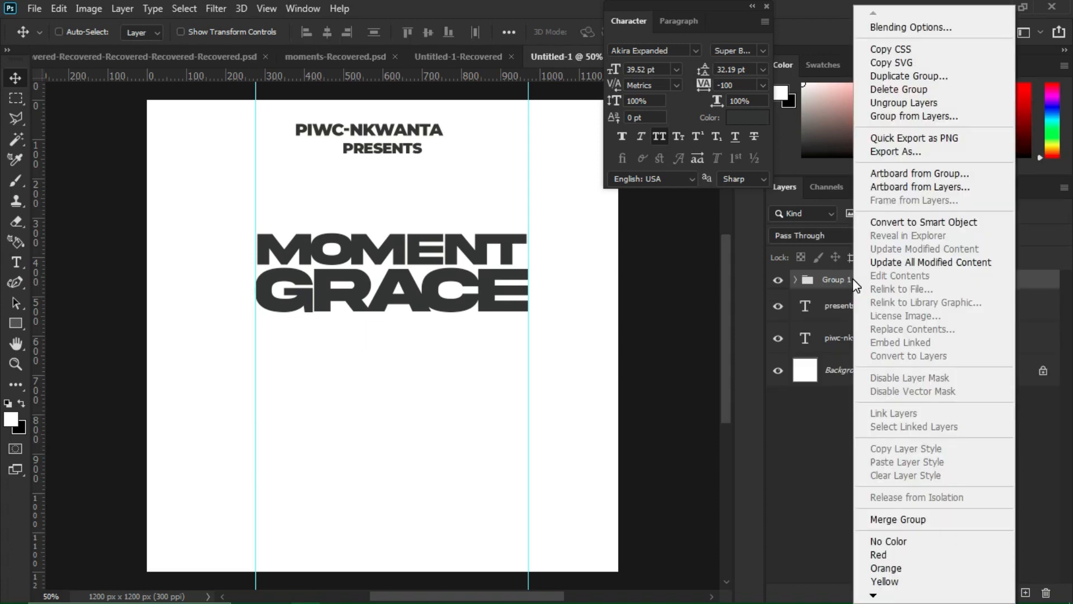
left_click(918, 25)
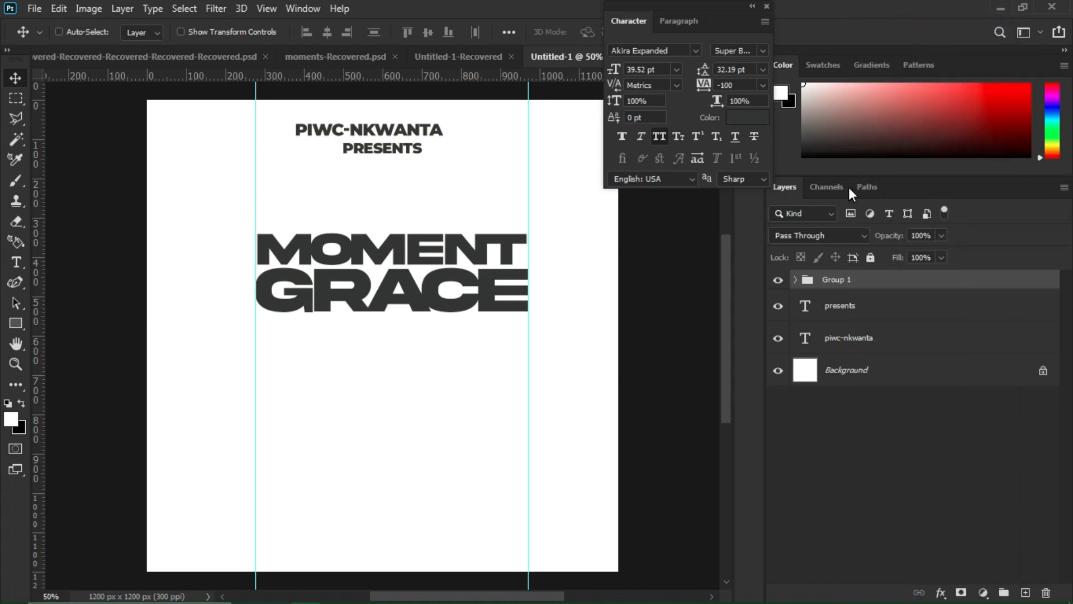
key("h")
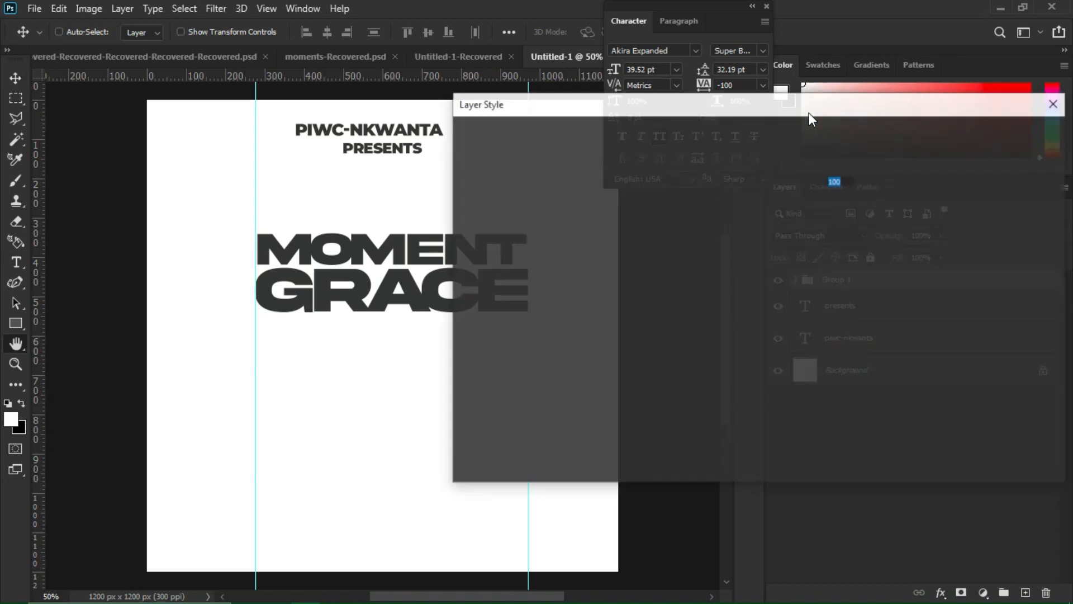
left_click_drag(774, 104, 902, 54)
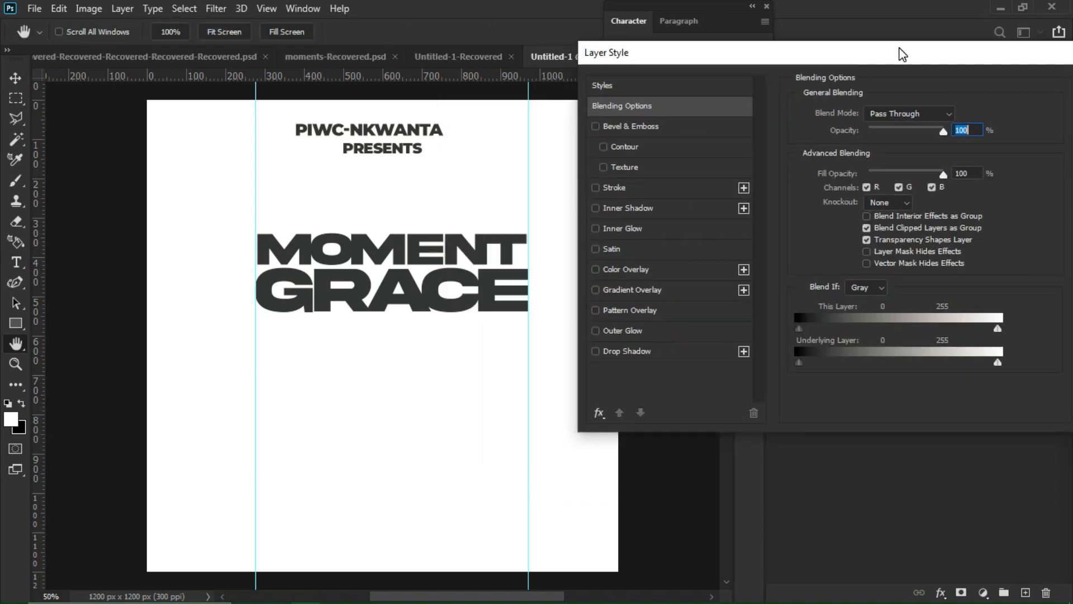
left_click(663, 286)
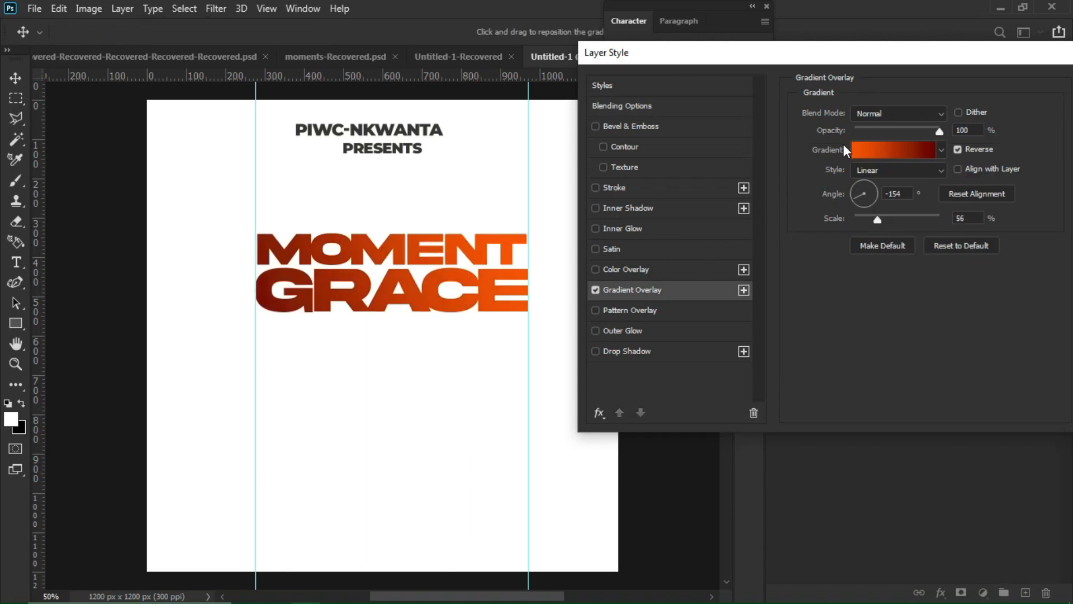
- Check the overlay gradient's two colour stops, keeping 590c0b and de5e03, and apply the layer style to the group
left_click(864, 150)
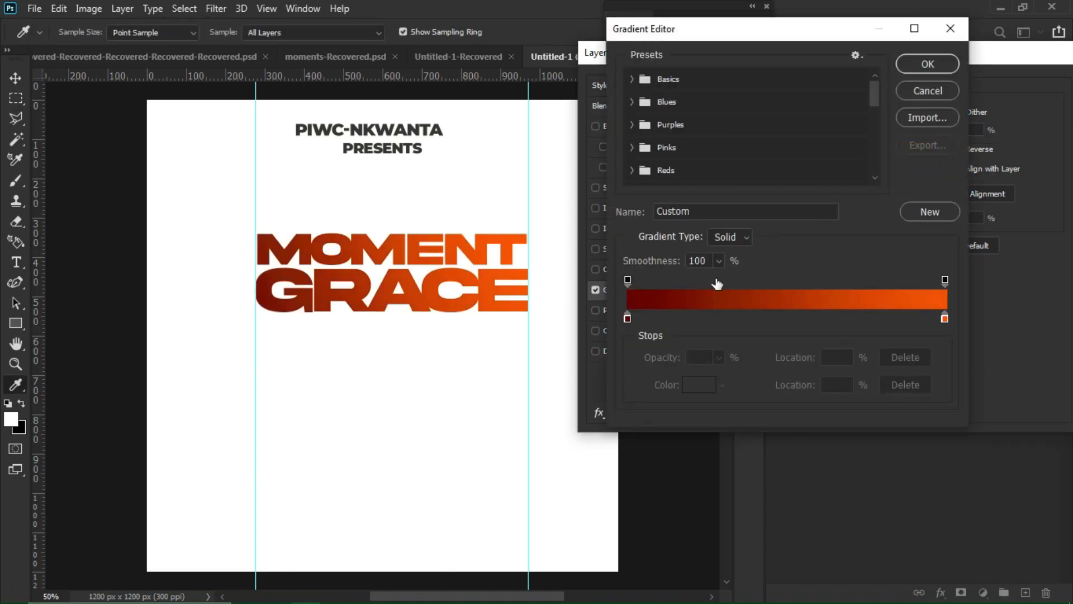
left_click(628, 319)
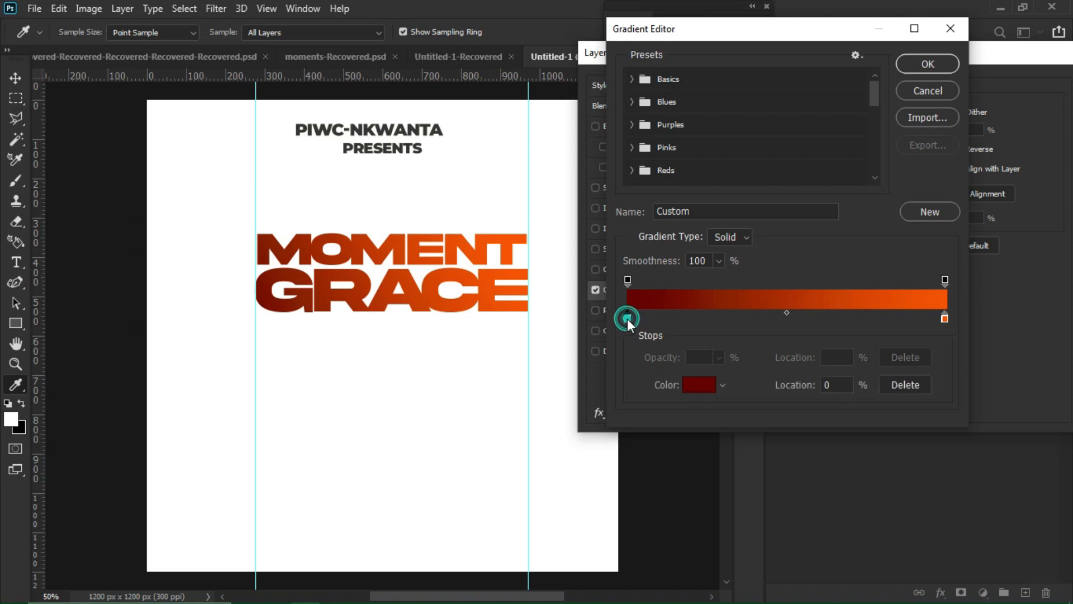
double_click(628, 318)
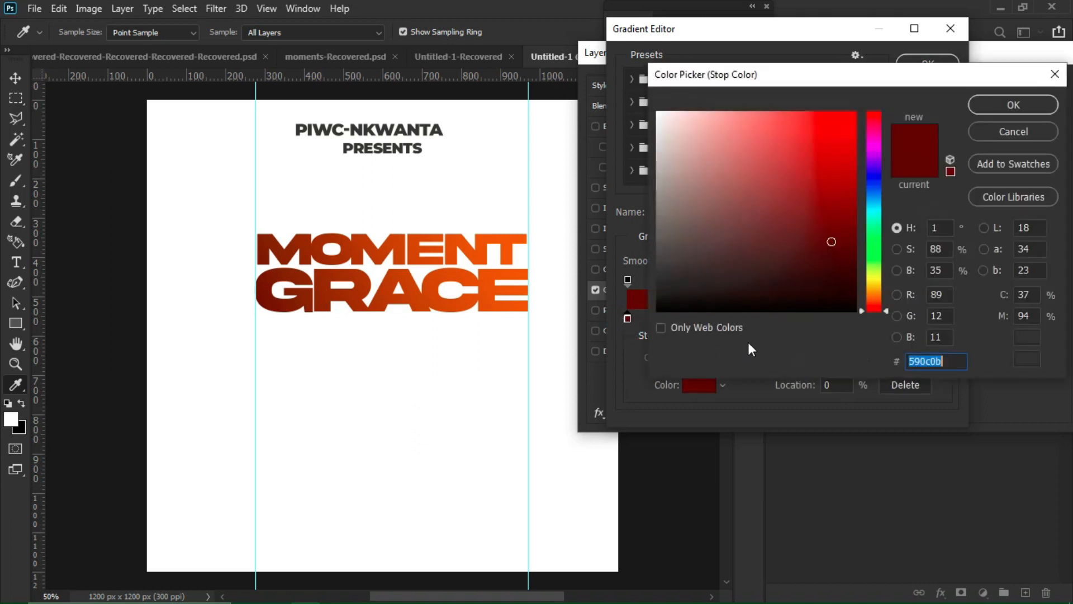
left_click(985, 100)
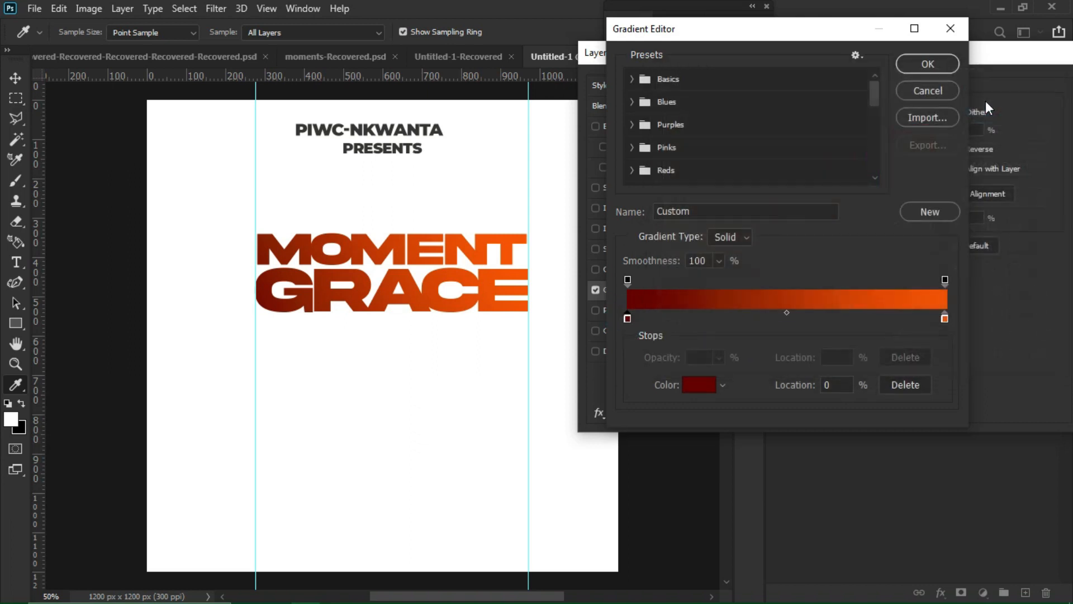
left_click(943, 319)
double_click(944, 319)
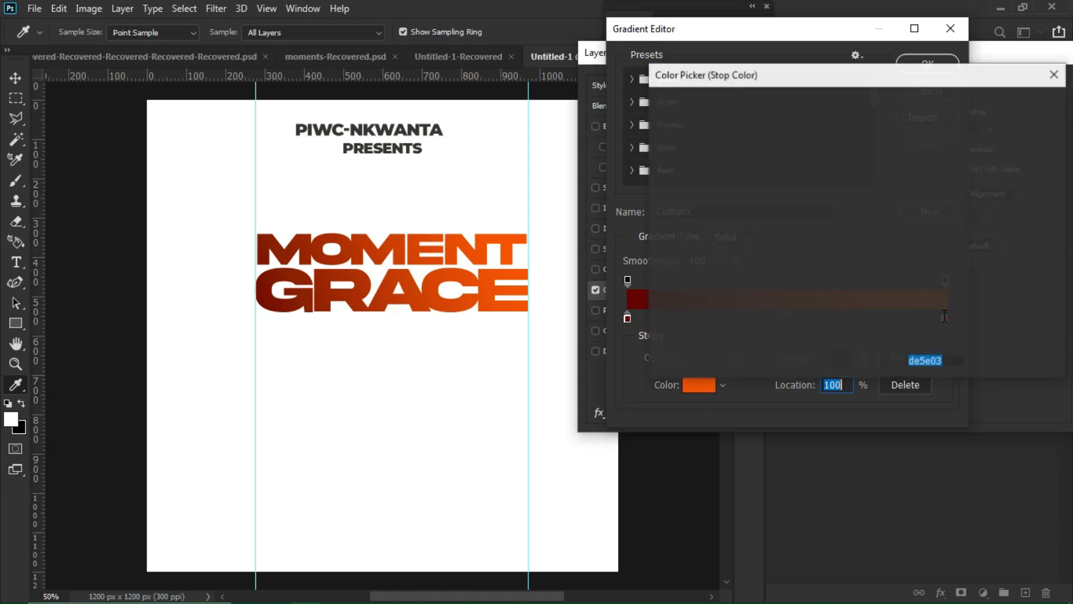
left_click(991, 106)
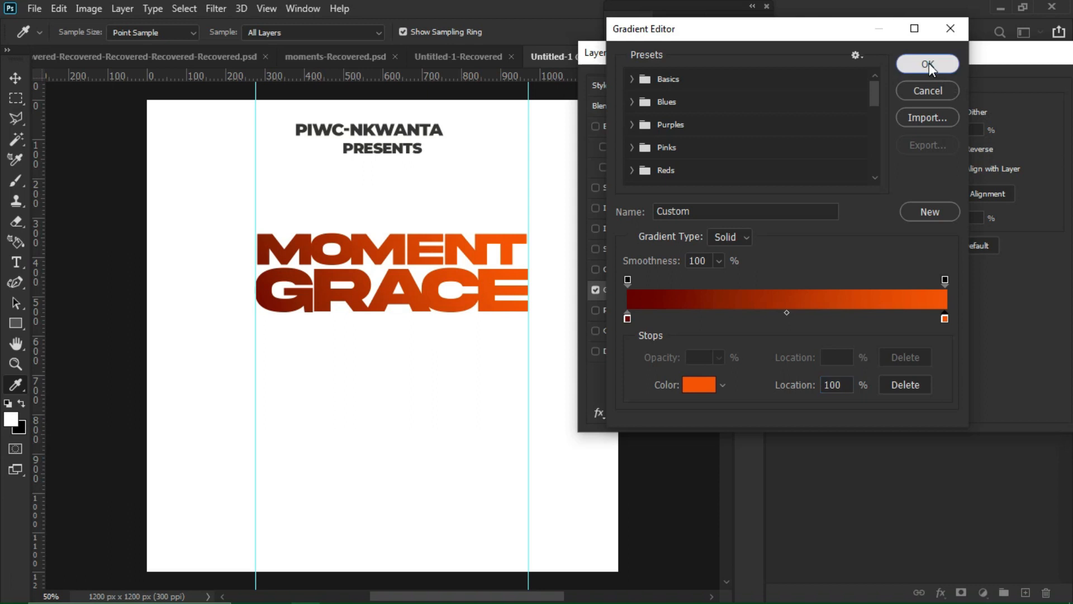
left_click(929, 62)
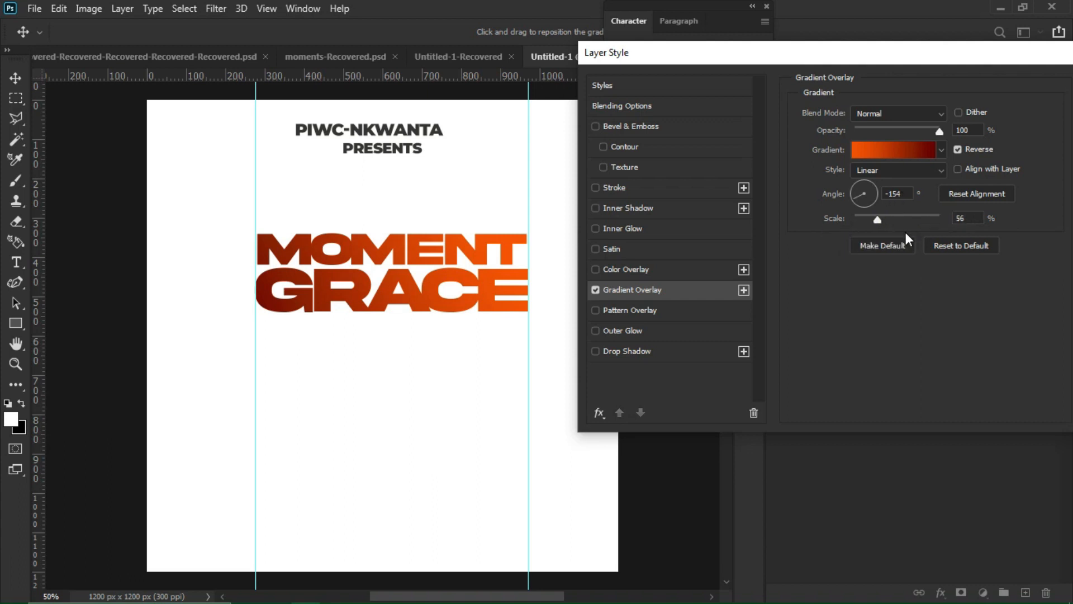
key("Return")
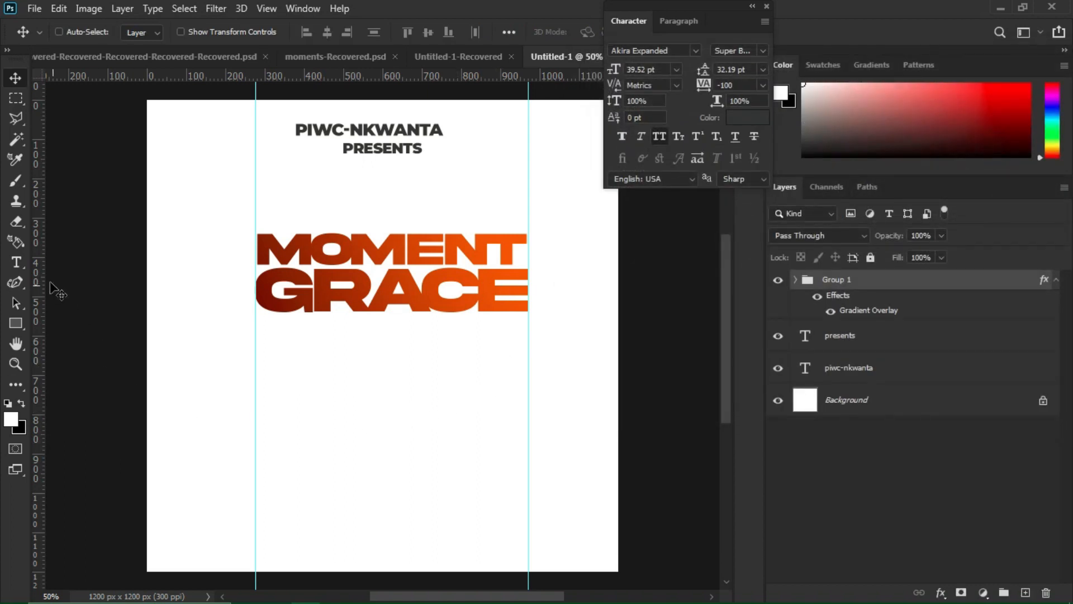
- Add a new text layer reading OF below the word GRACE
left_click(17, 263)
left_click(313, 376)
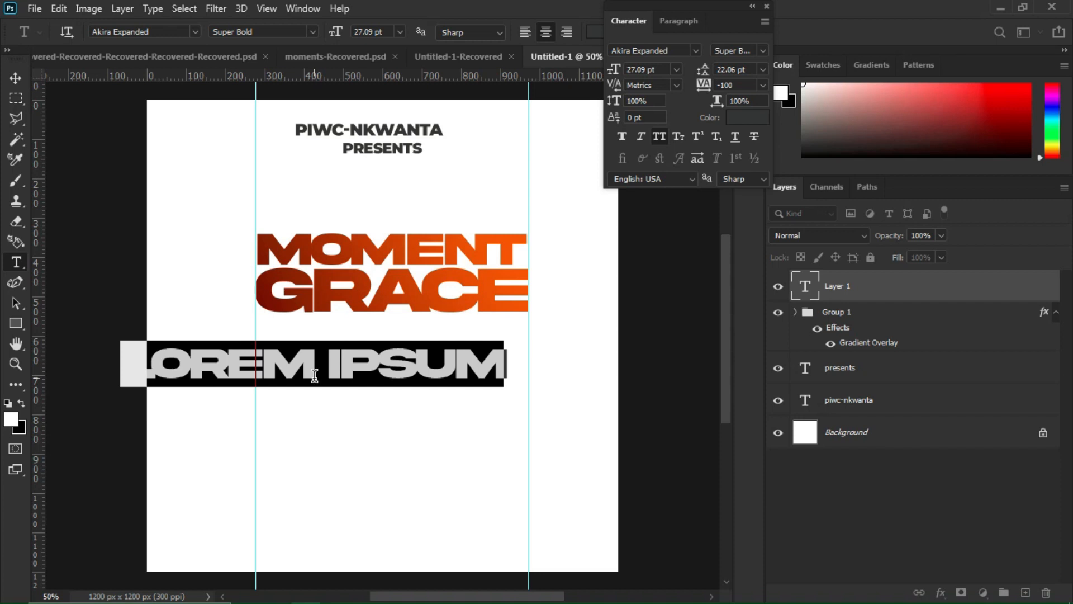
type("OF")
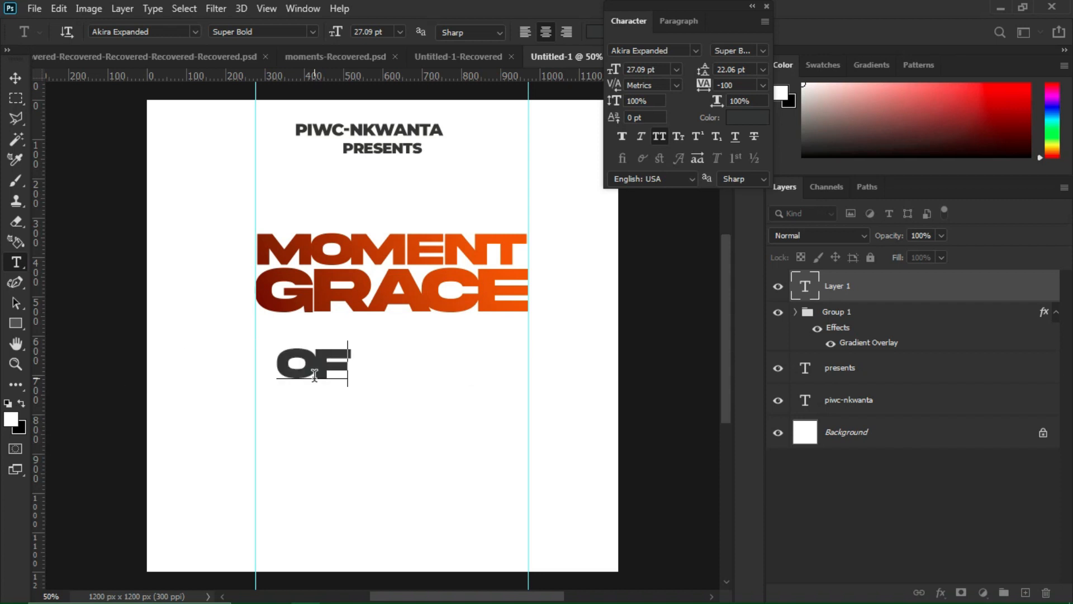
- Set the OF text in the Ameyallinda Signatur font and keep its text colour at 333333
key("ctrl+a")
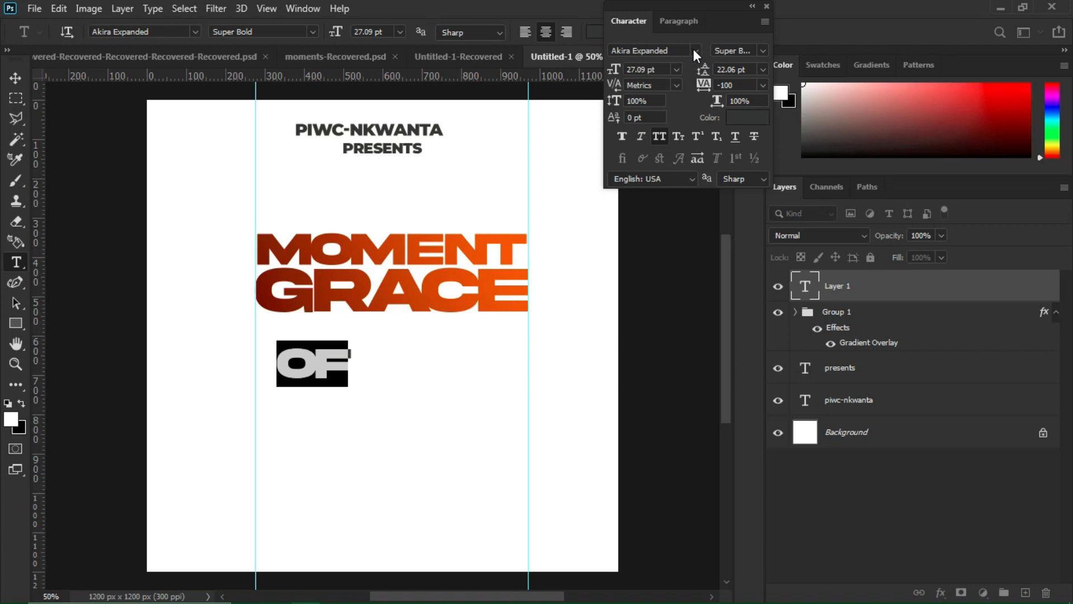
left_click(695, 51)
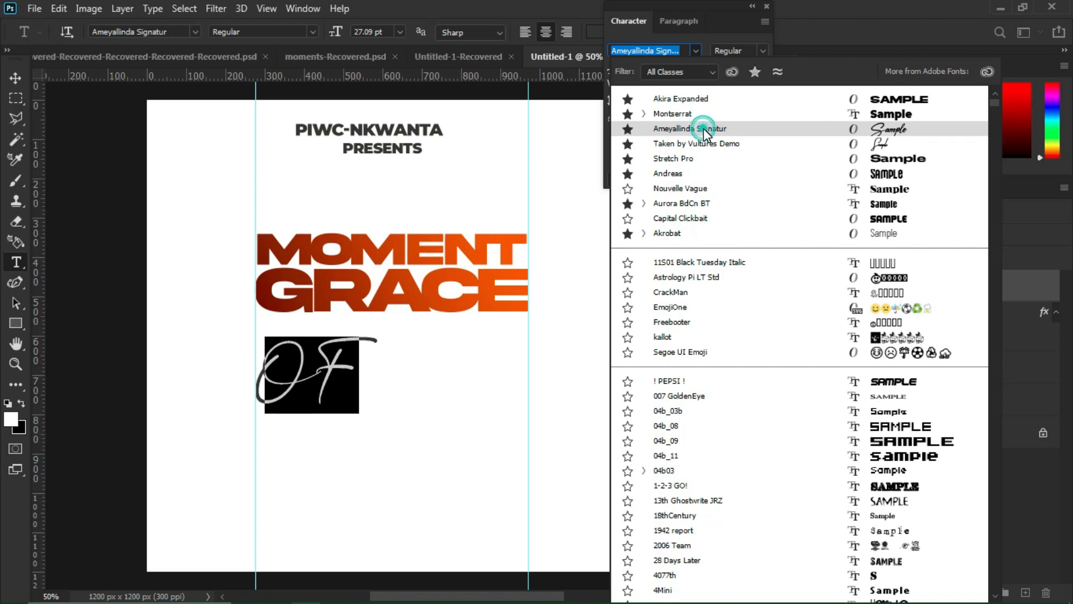
key("Escape")
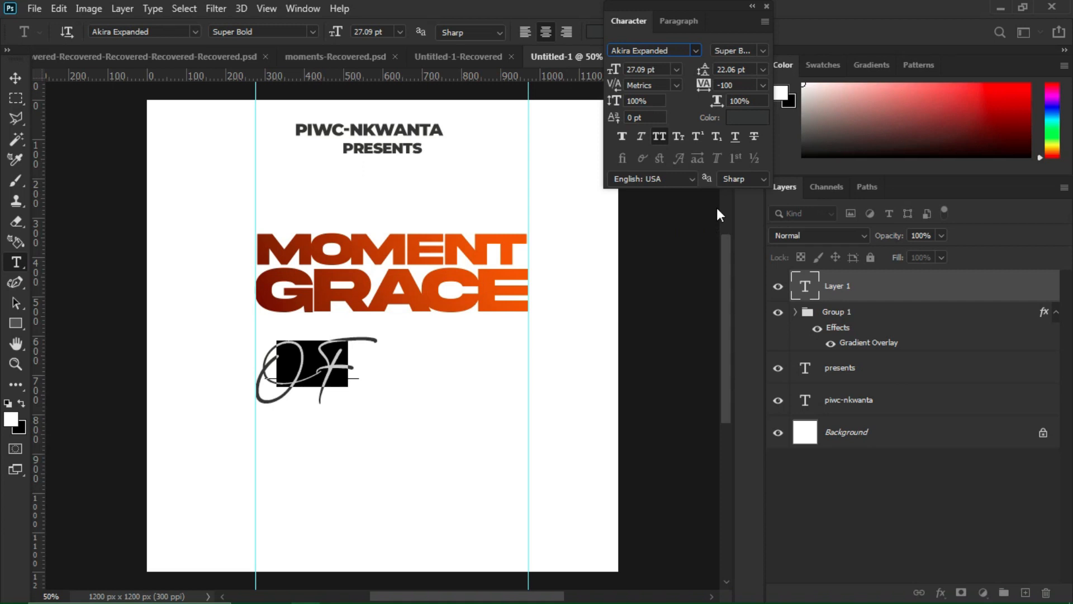
left_click(741, 117)
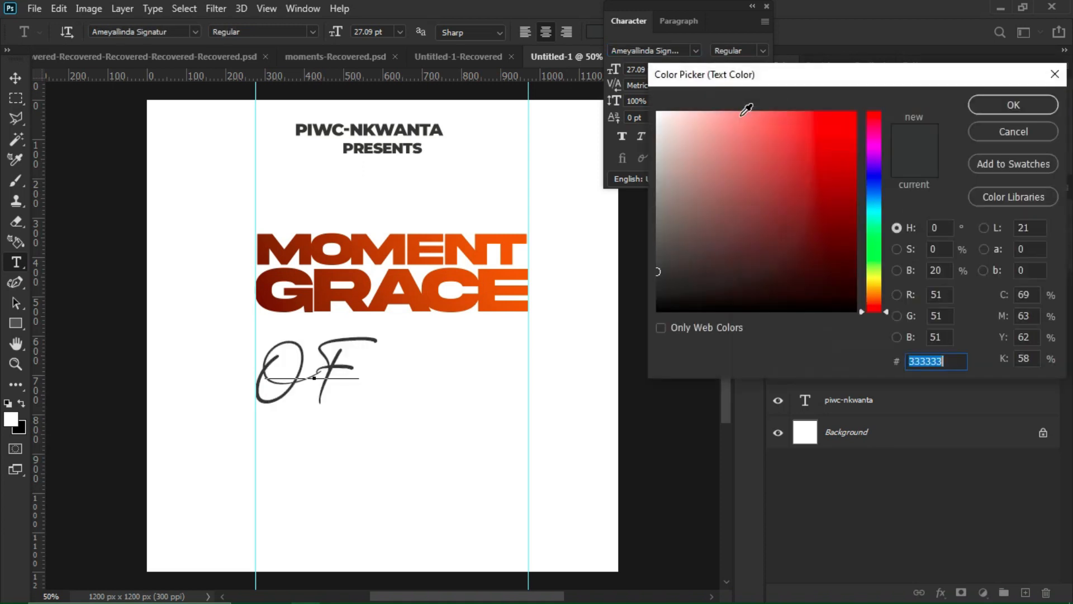
left_click(978, 104)
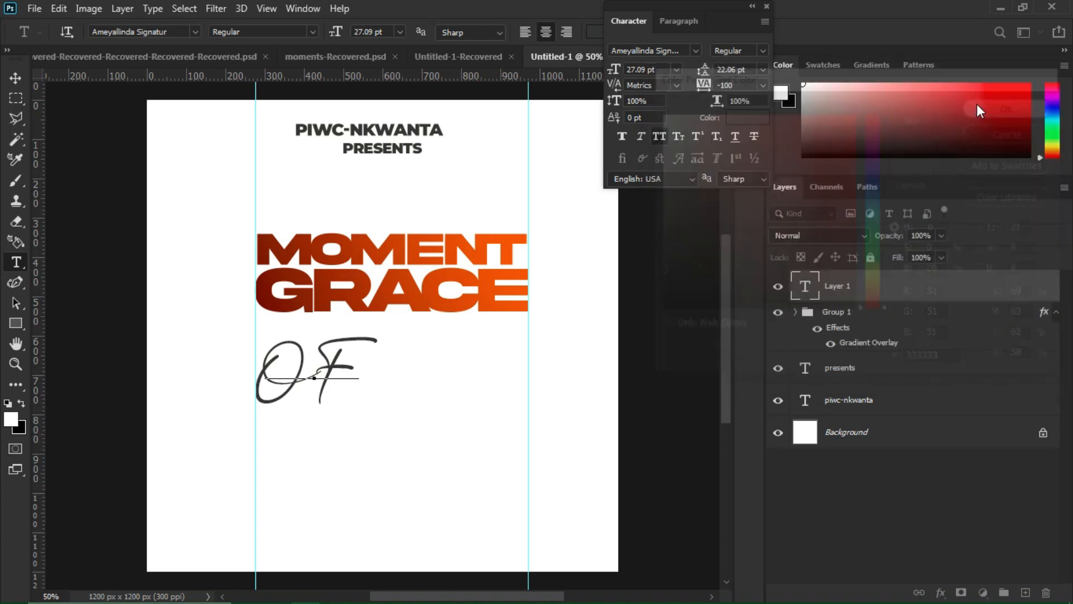
- Tighten the OF text's tracking to -520 and turn on Faux Bold
left_click_drag(706, 85, 689, 92)
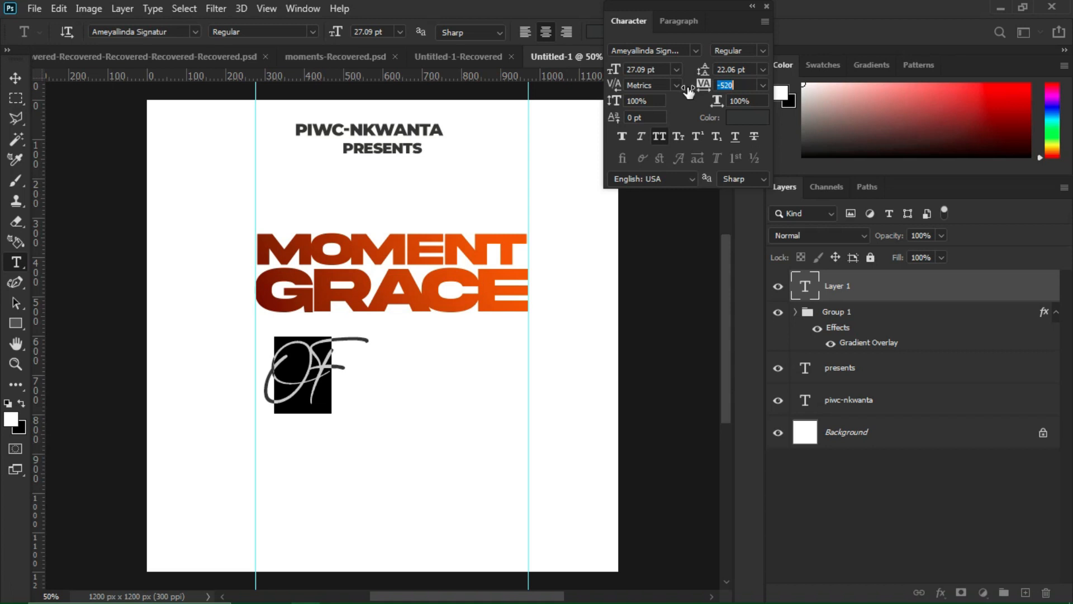
left_click(622, 139)
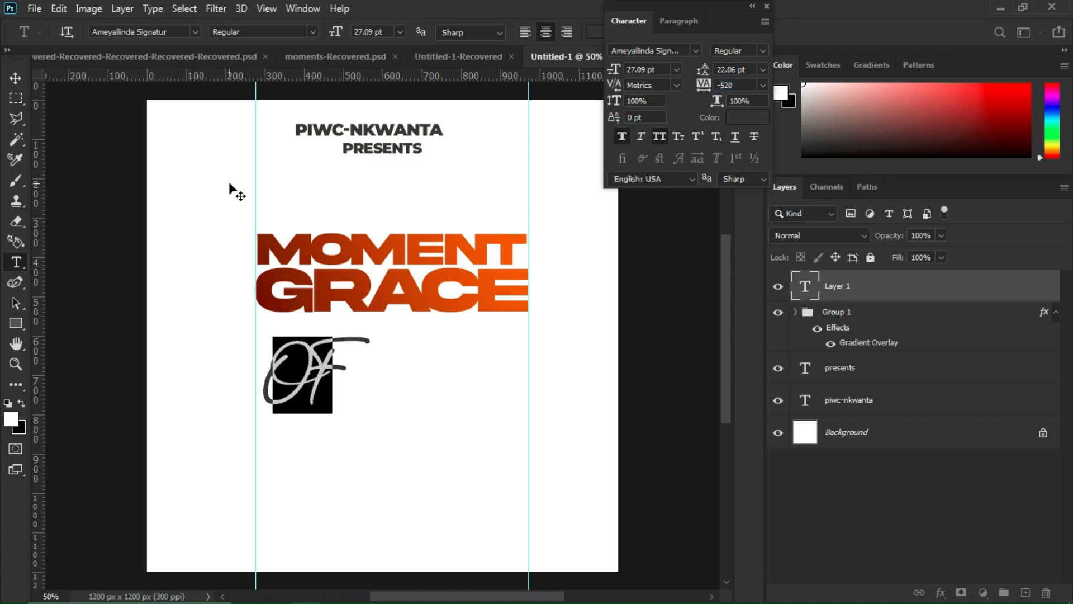
- Scale the OF text down to about 15.42 pt and centre it over the join between MOMENT and GRACE
left_click(15, 78)
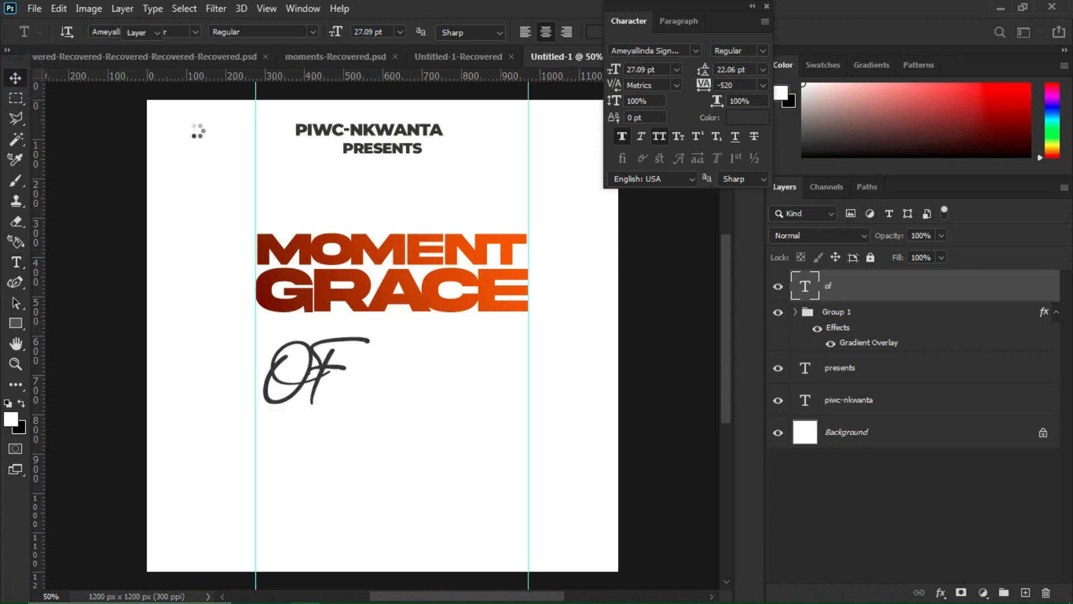
key("ctrl+t")
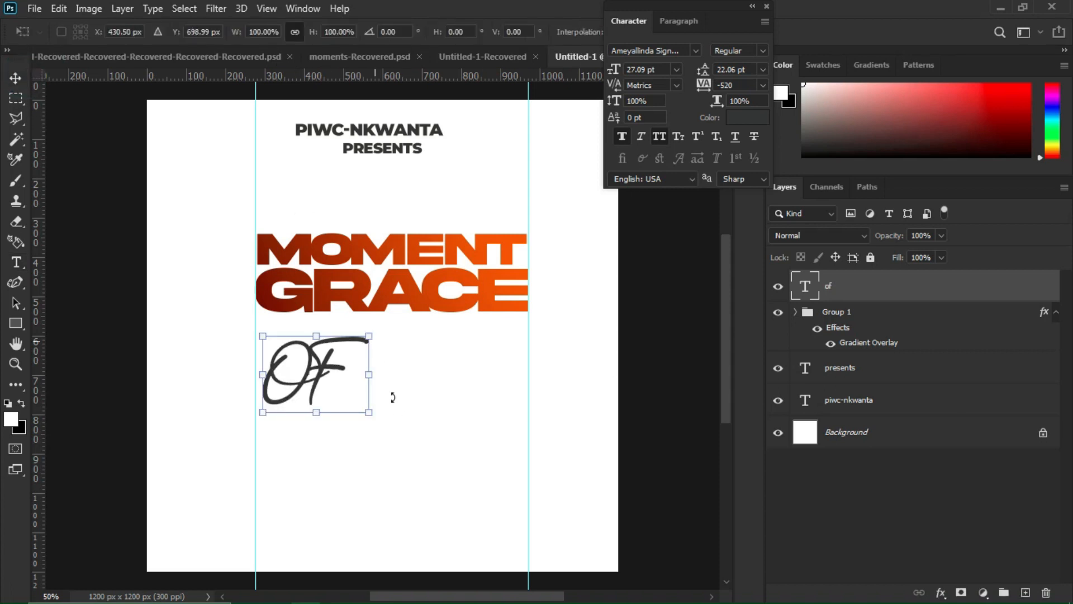
left_click_drag(370, 412, 391, 295)
key("Return")
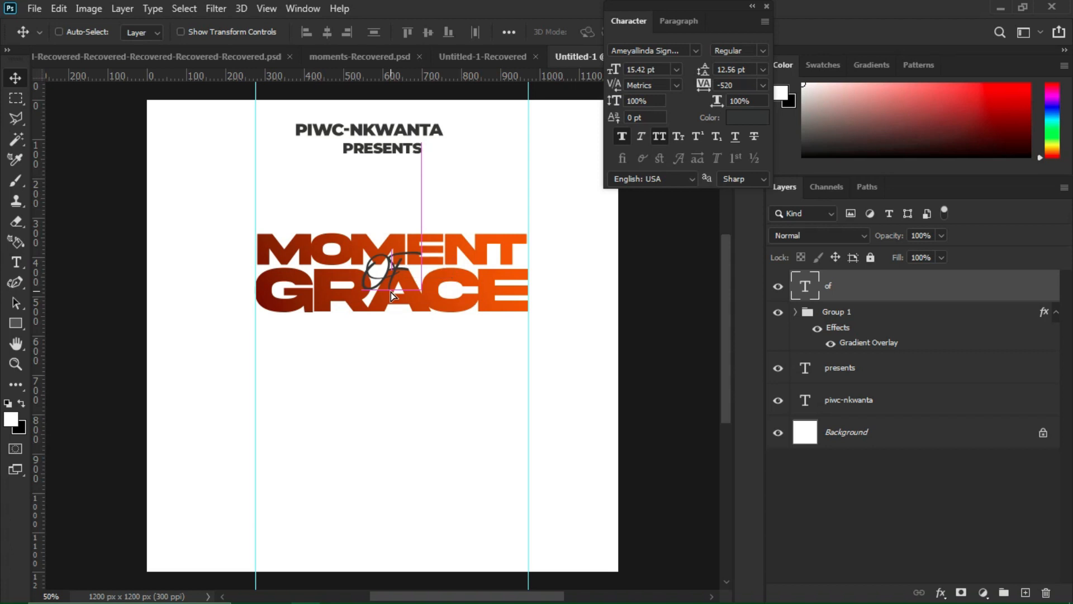
- Add an outside stroke to the OF text layer in white (ffffff) with a size of 5 px
right_click(877, 284)
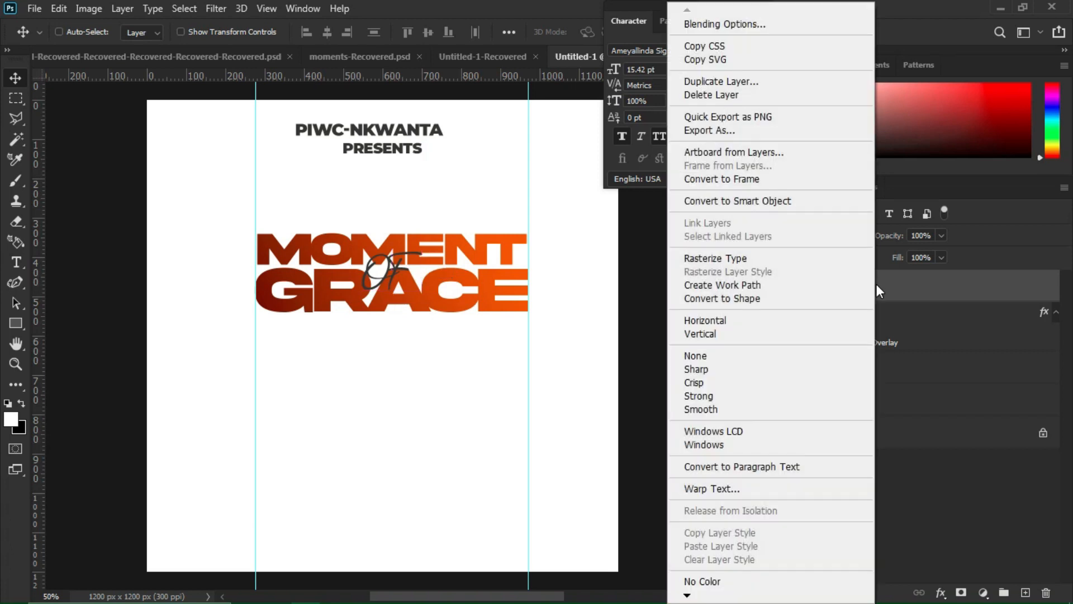
left_click(717, 23)
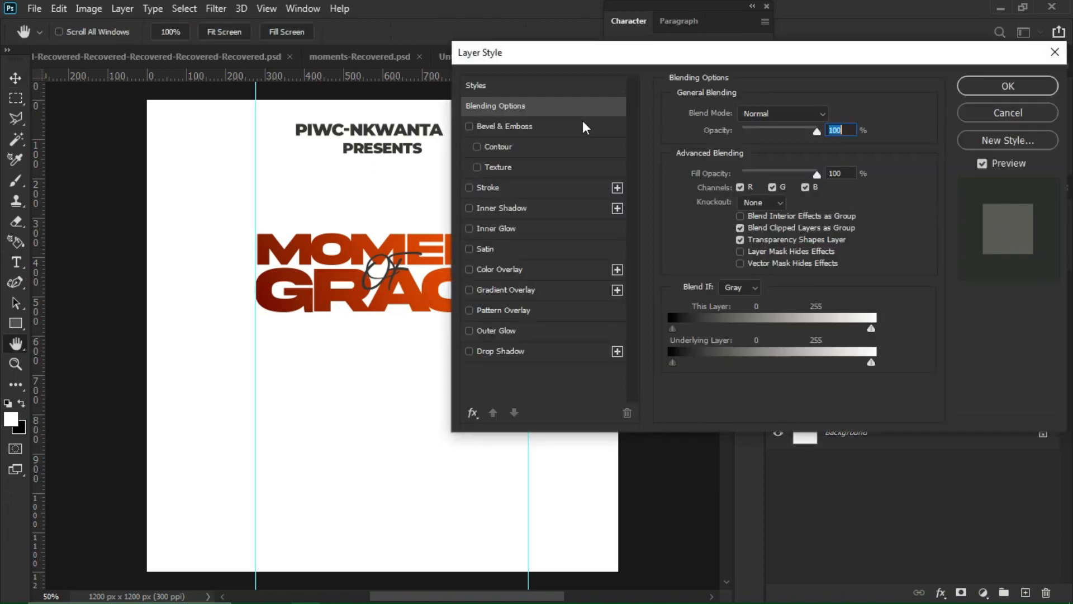
left_click(515, 188)
left_click(708, 227)
left_click(705, 164)
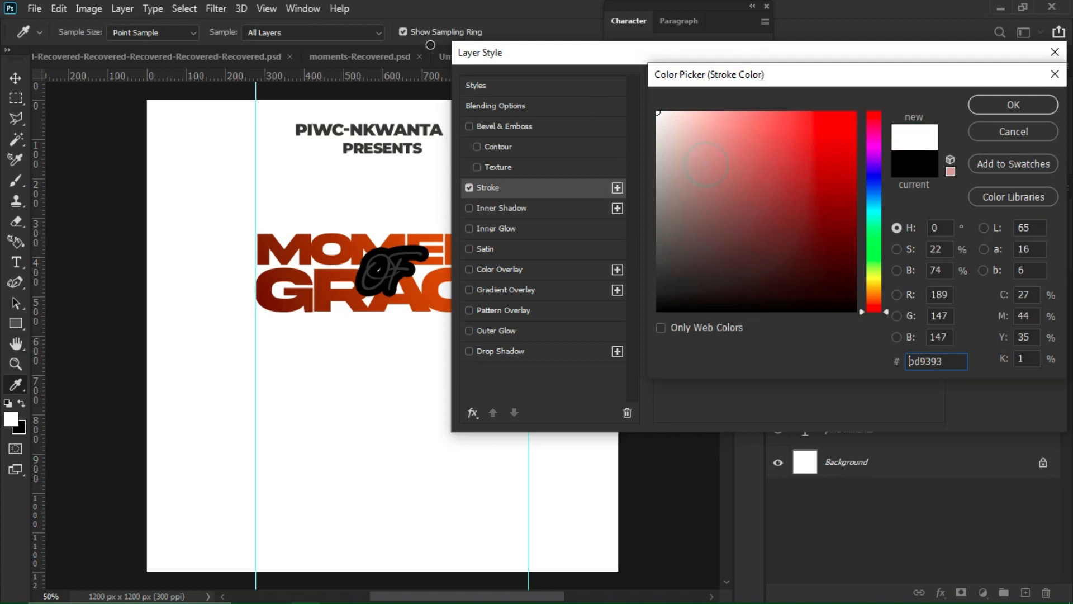
type("ffffff")
key("Return")
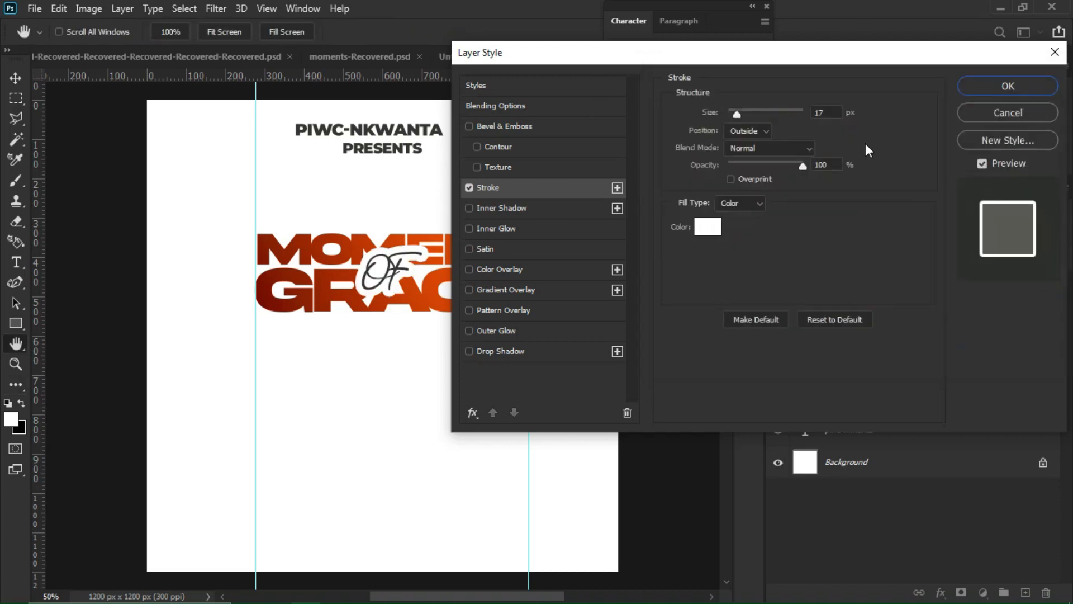
left_click_drag(739, 113, 732, 112)
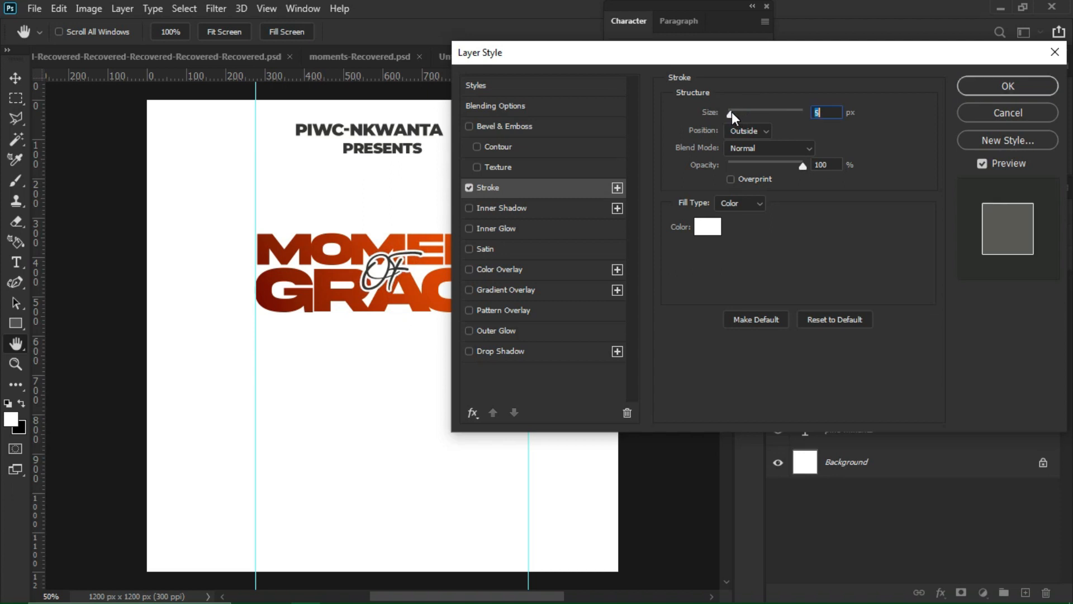
key("Return")
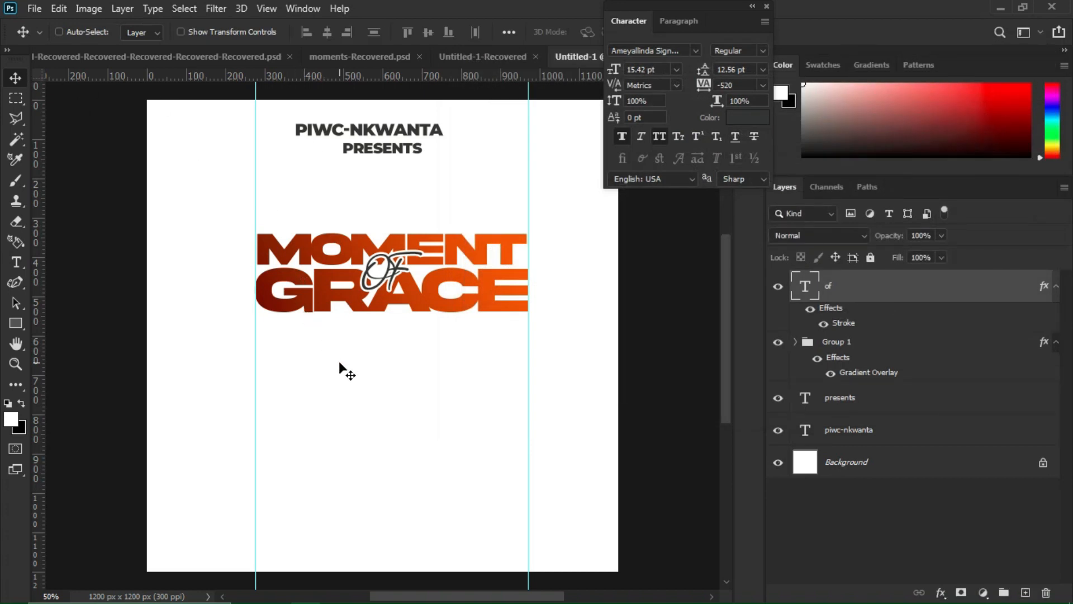
- Draw a rectangle about 695 by 108 px between the guides below GRACE and fill it with the recently used dark grey
left_click(19, 325)
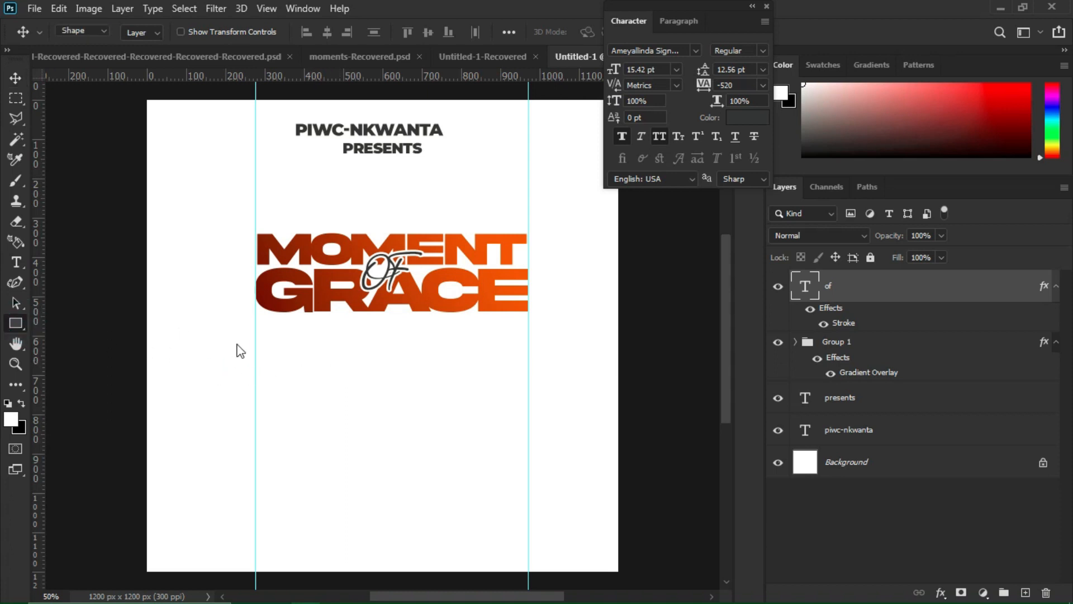
left_click_drag(256, 322, 532, 364)
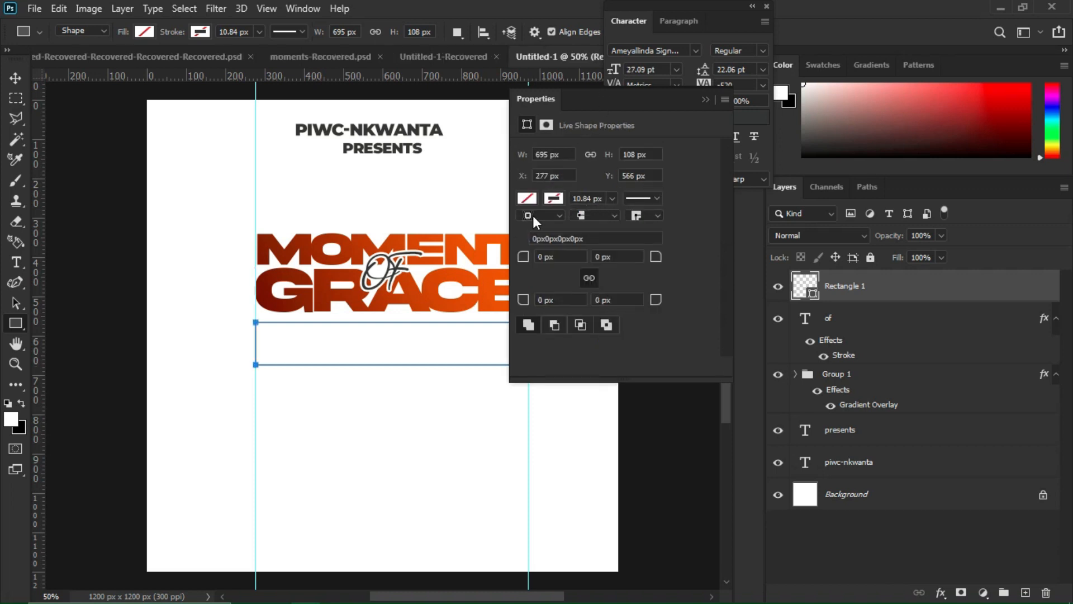
left_click(527, 198)
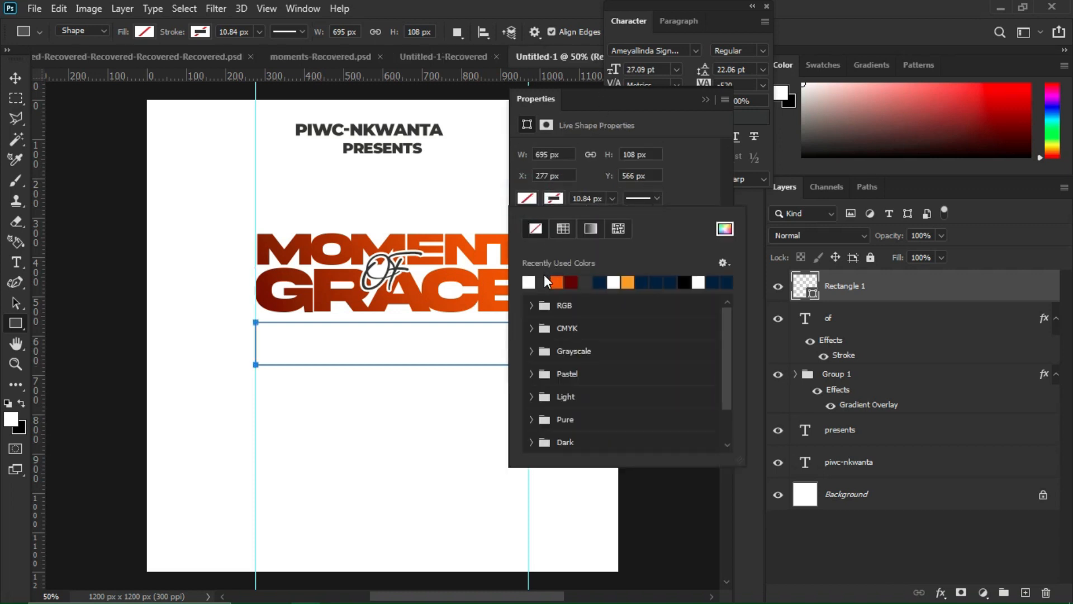
left_click(14, 80)
left_click(14, 80)
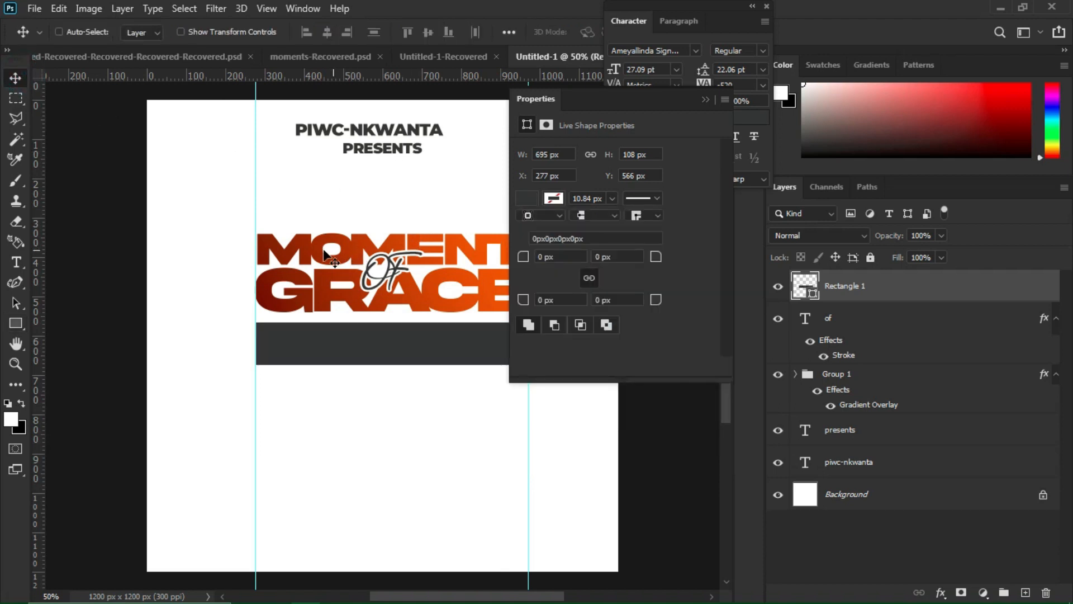
- Copy the gradient overlay style from the MOMENT and GRACE group to the rectangle below it
right_click(303, 257)
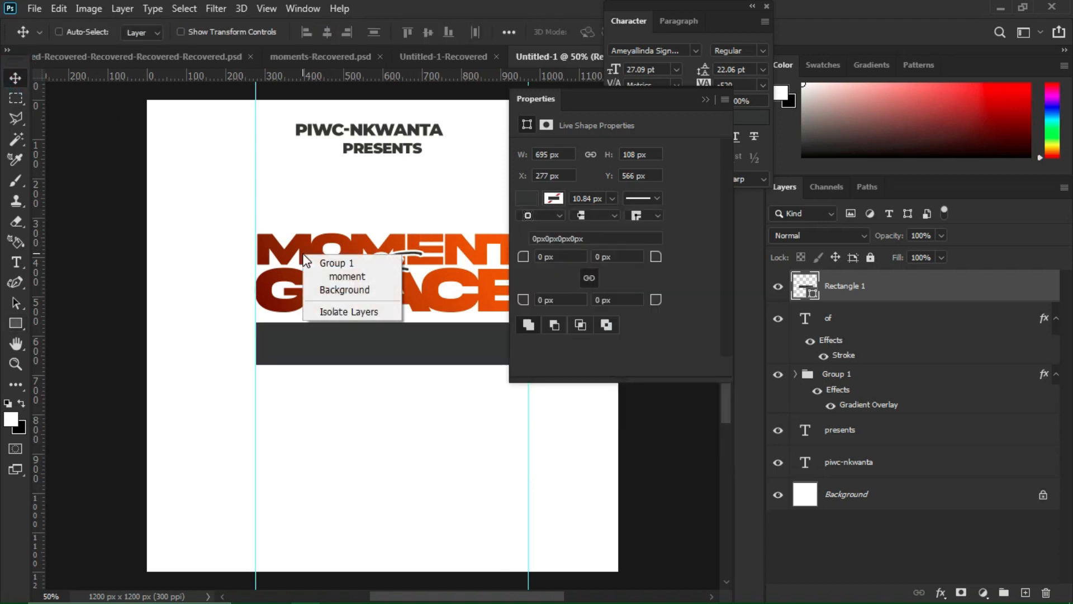
left_click(332, 276)
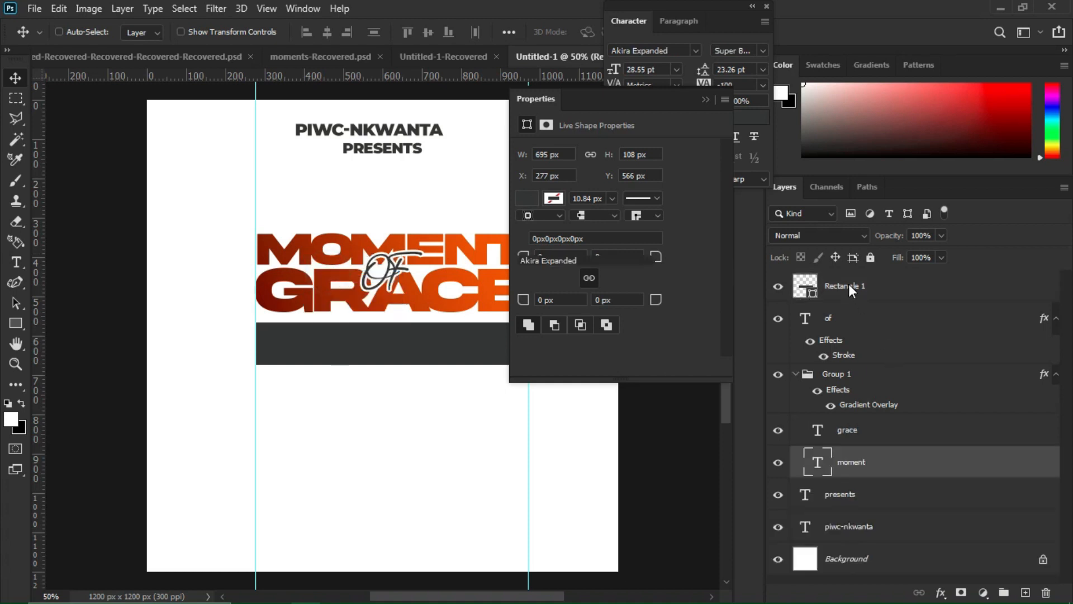
left_click(840, 375)
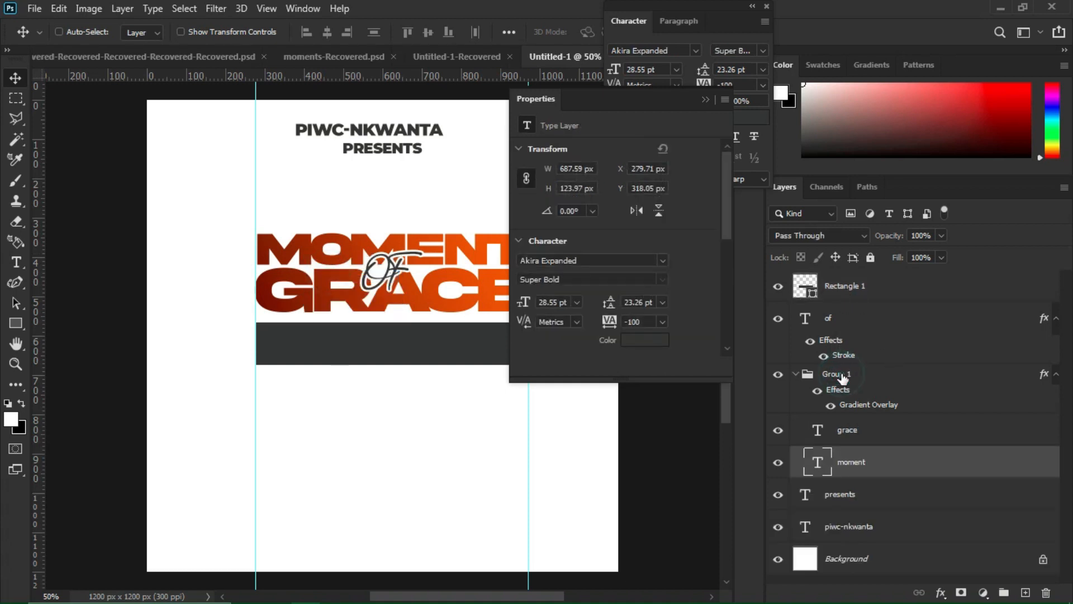
right_click(842, 376)
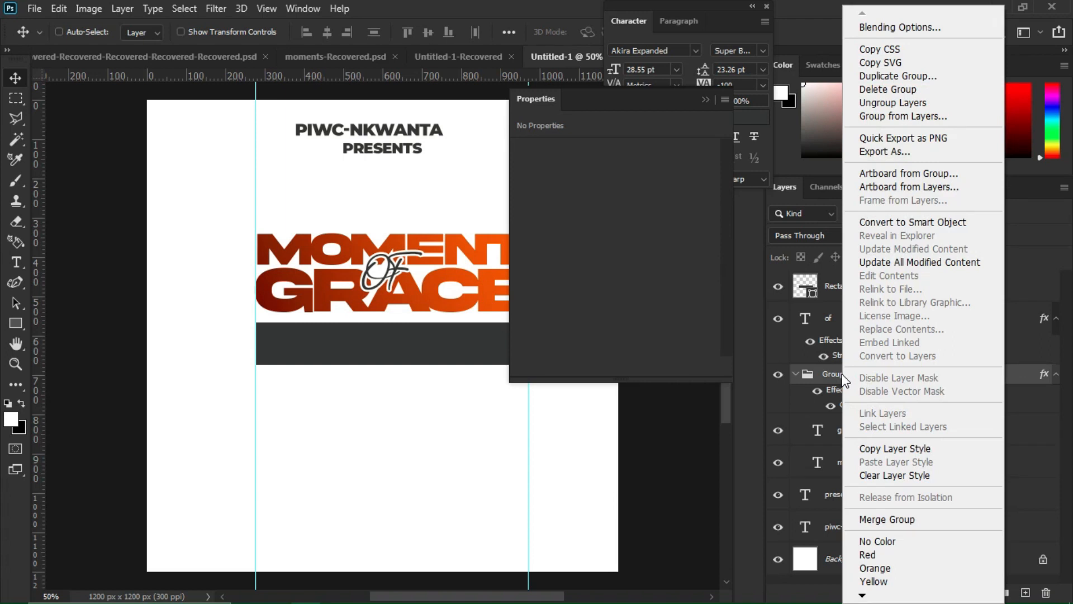
left_click(895, 455)
right_click(854, 287)
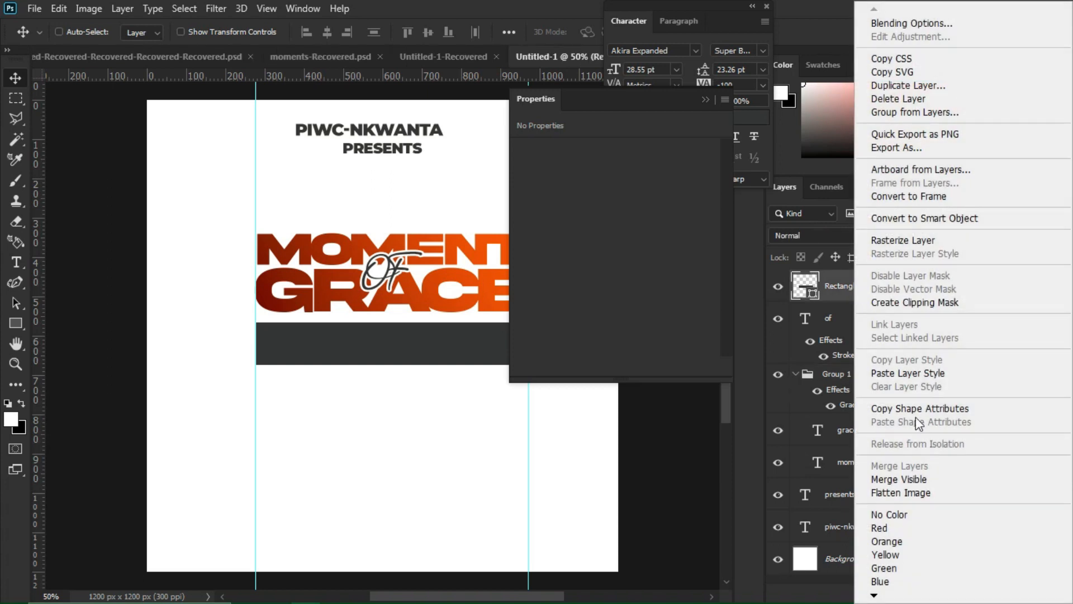
left_click(901, 373)
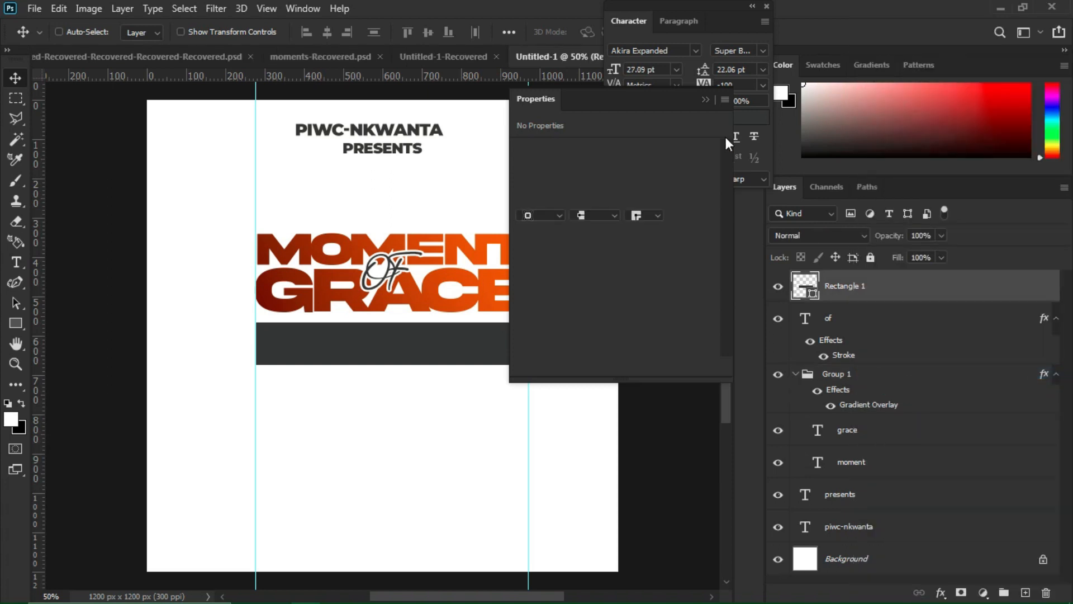
left_click(707, 101)
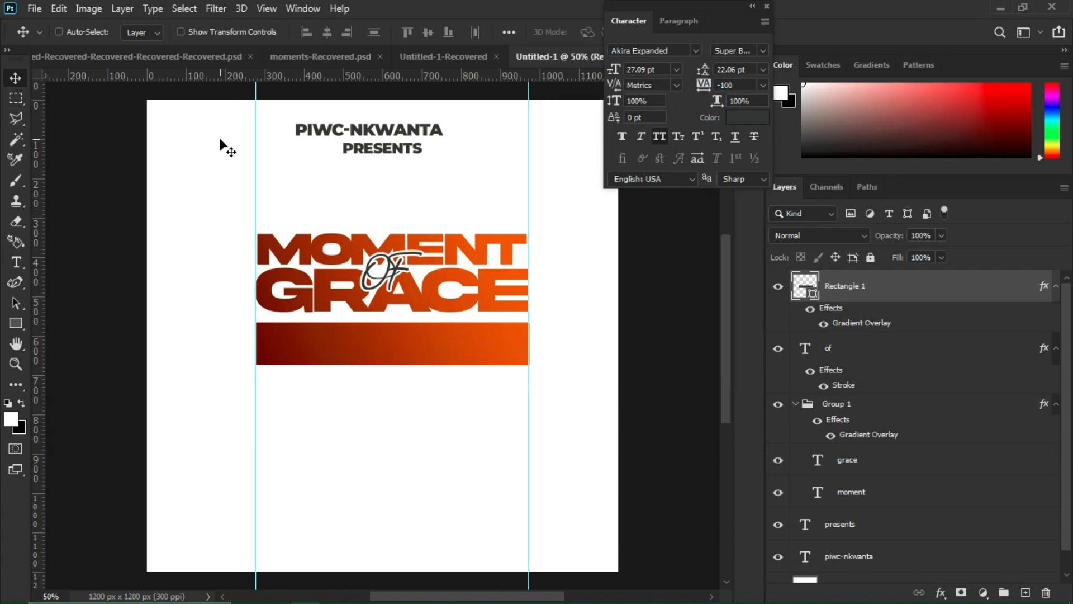
- Nudge the gradient rectangle up until it sits just beneath the word GRACE
key("Up")
key("Up")
key("Up")
key("Up")
key("Up")
key("Up")
key("Up")
key("Up")
key("Up")
key("Up")
key("Up")
key("Up")
key("Up")
key("Up")
key("Up")
key("Up")
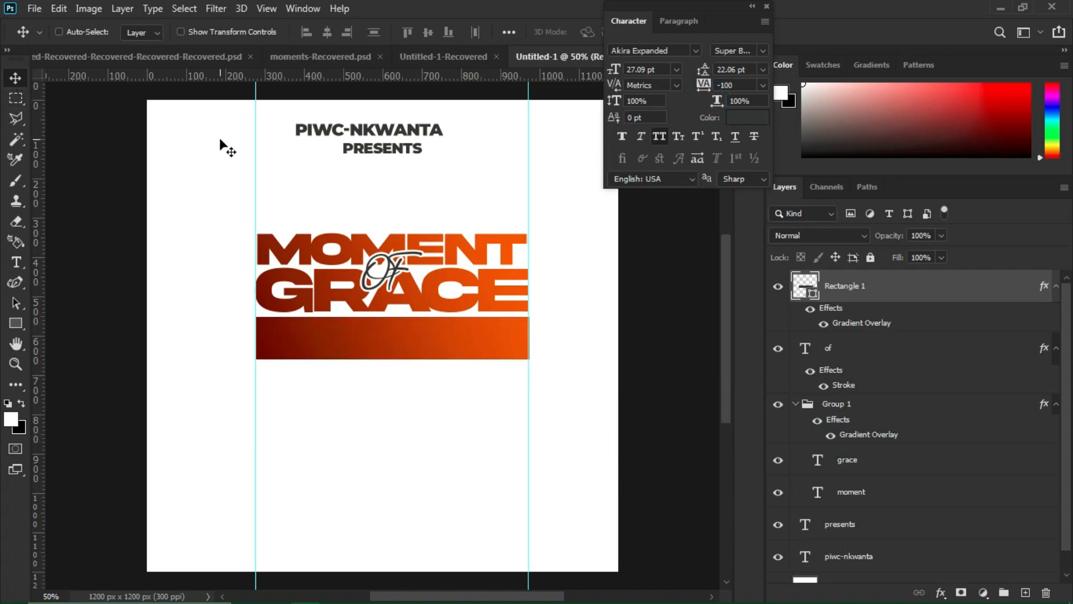
key("Up")
key("Down")
key("Up")
key("Down")
key("Down")
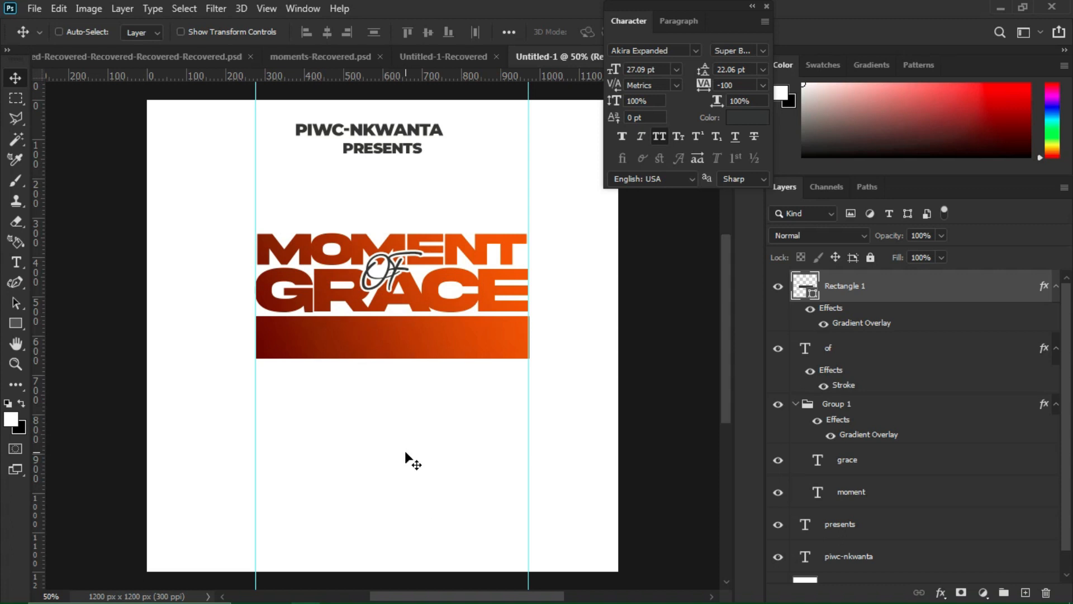
- Copy 2024 EDITION from the Notepad file and paste it into a new text layer below the gradient rectangle
mouse_move(442, 603)
mouse_move(474, 571)
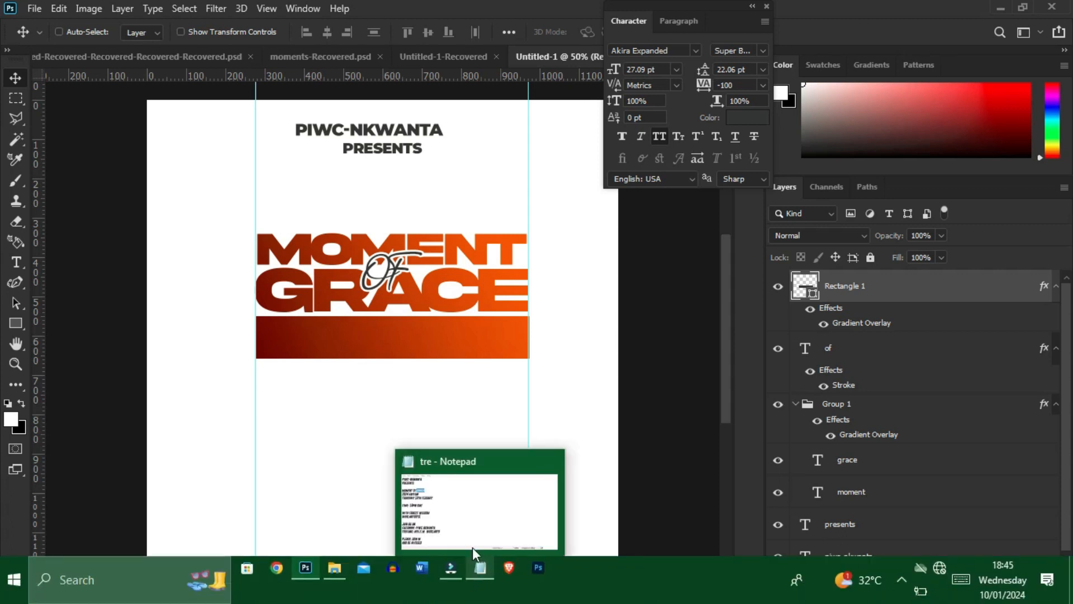
left_click(462, 496)
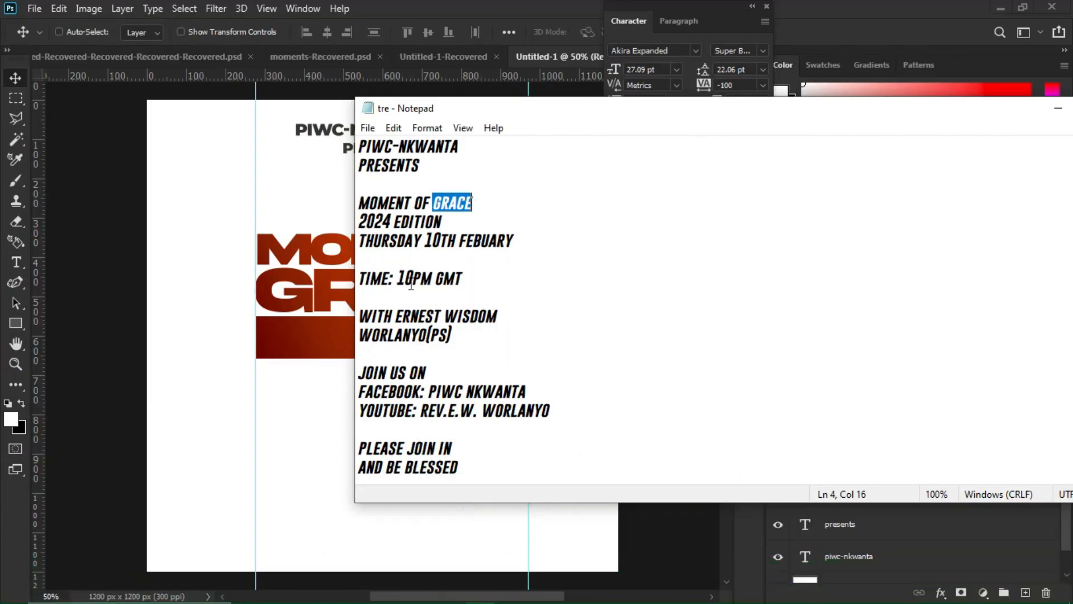
left_click_drag(442, 224, 358, 224)
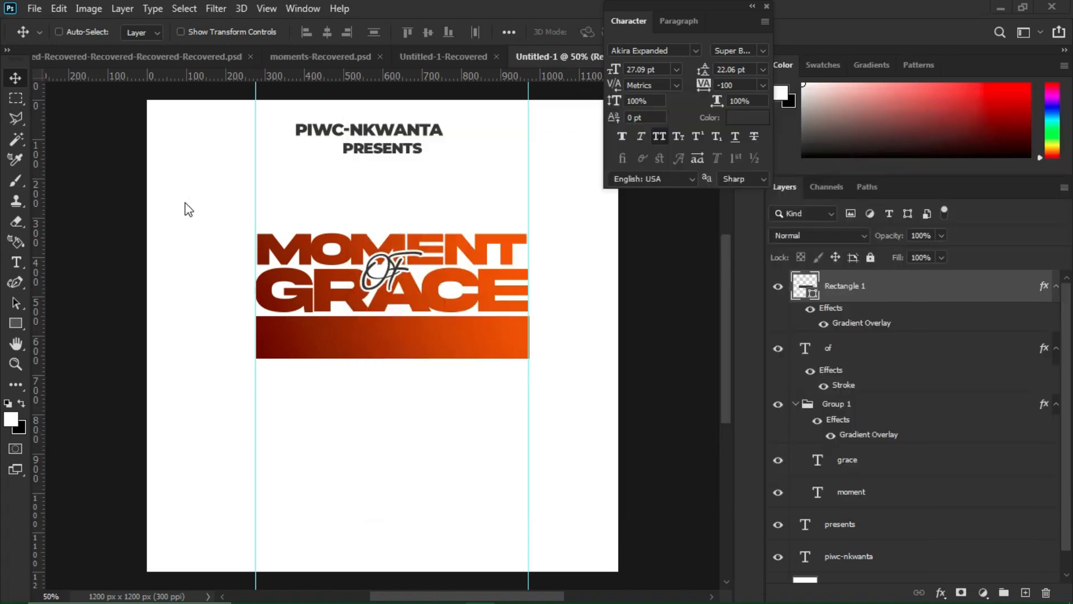
left_click(186, 209)
key("t")
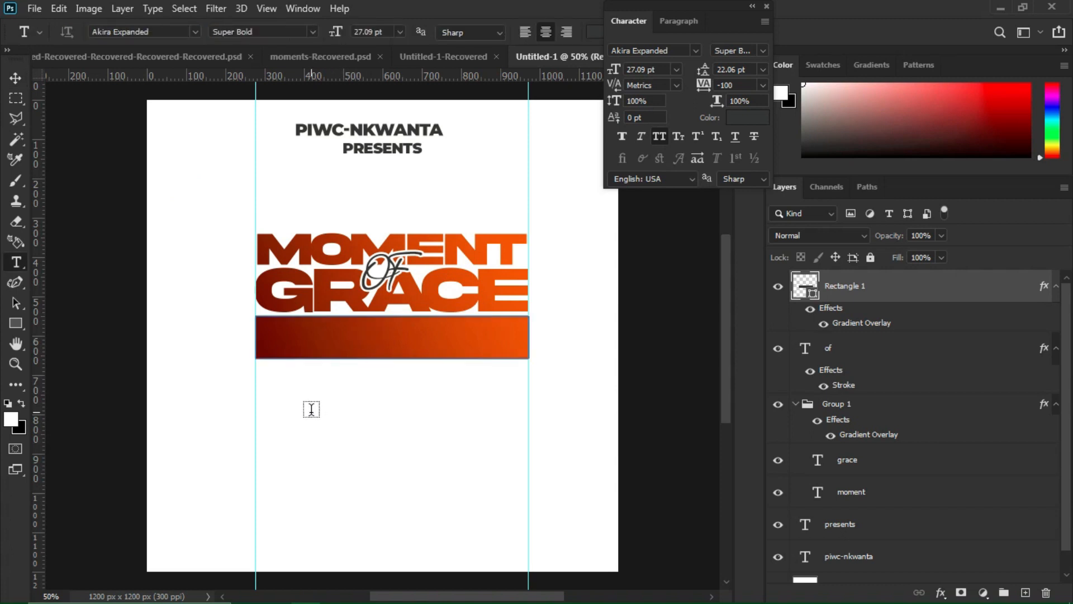
left_click(311, 409)
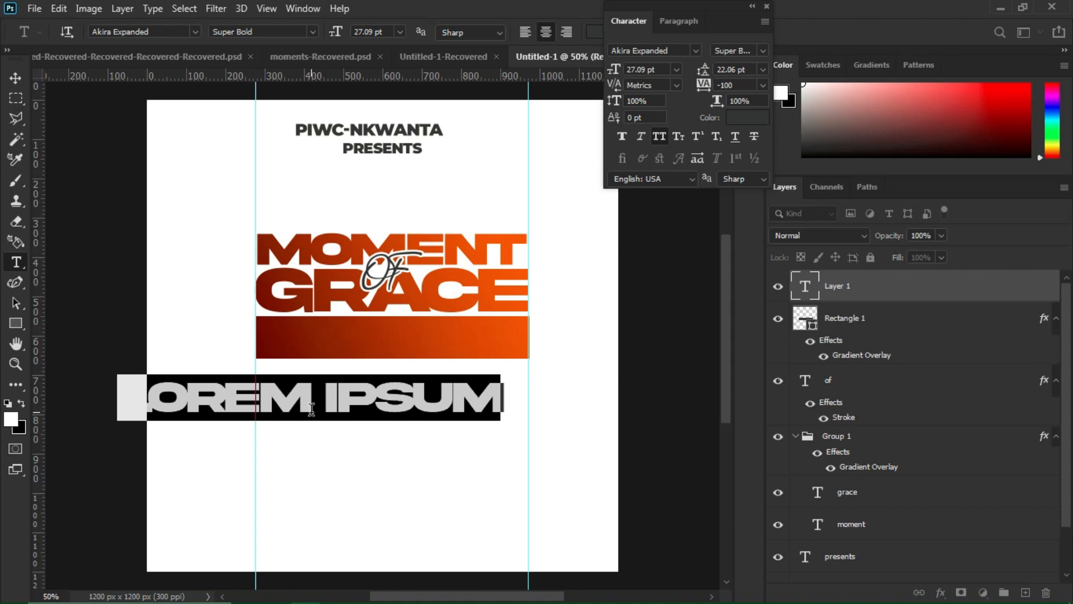
key("ctrl+v")
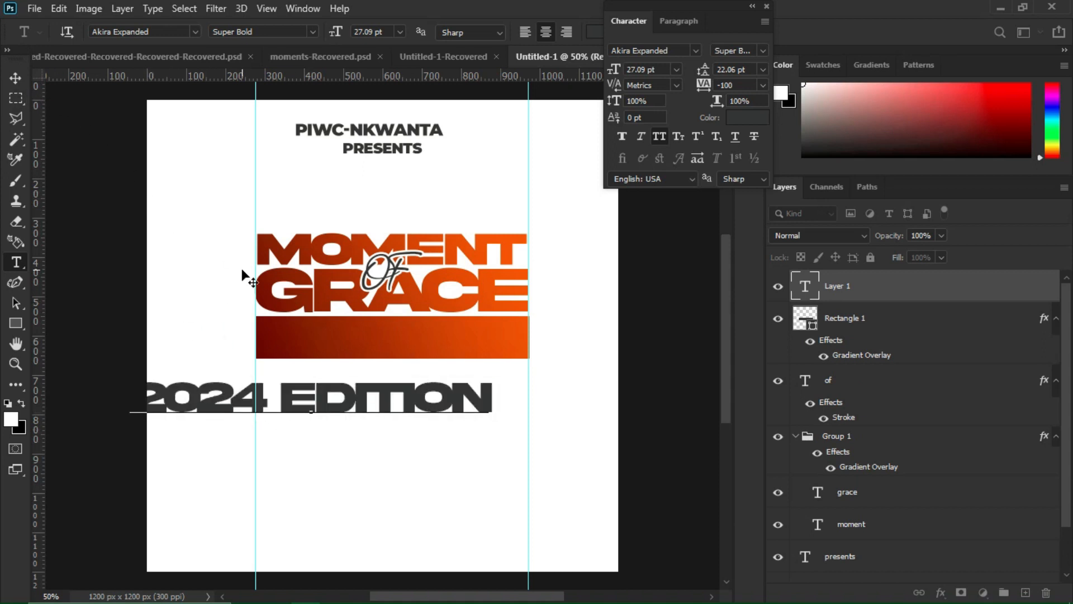
- Change the colour of the whole 2024 EDITION text to white, sampled from the canvas background
key("ctrl+a")
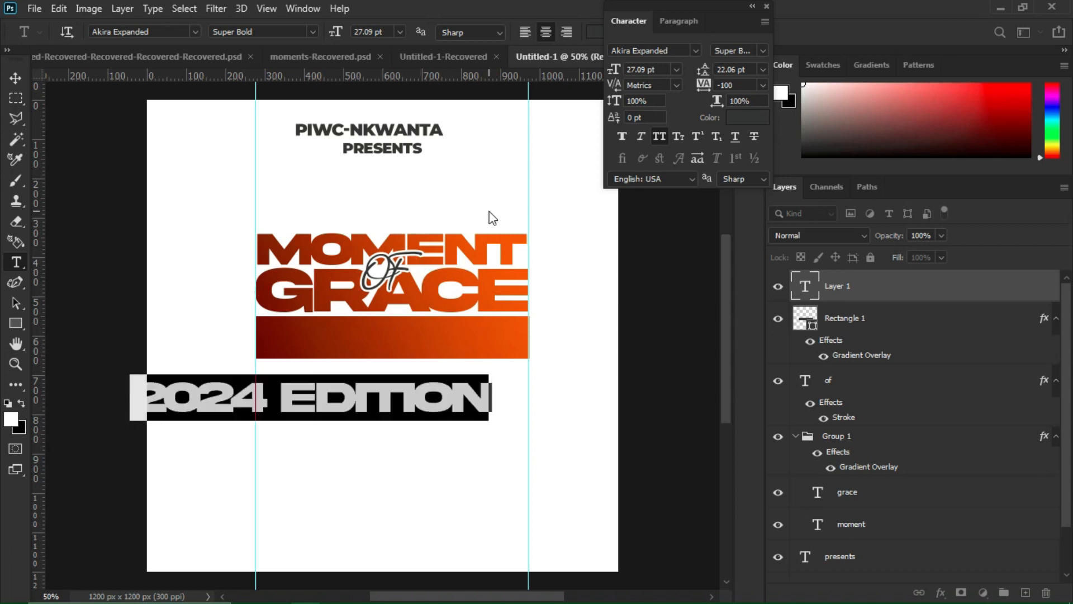
left_click(731, 119)
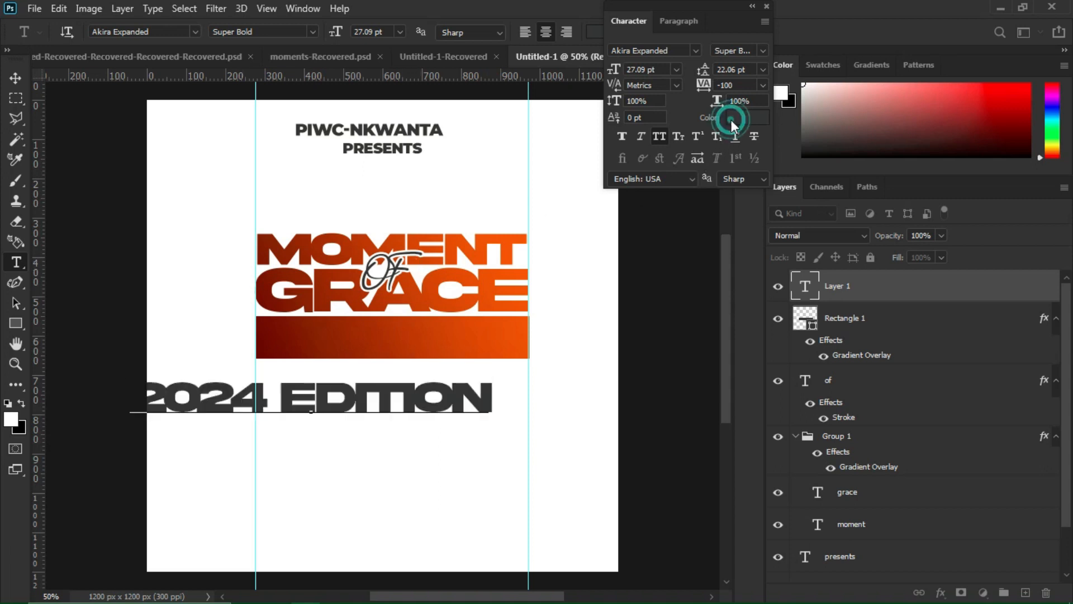
left_click(564, 282)
key("Return")
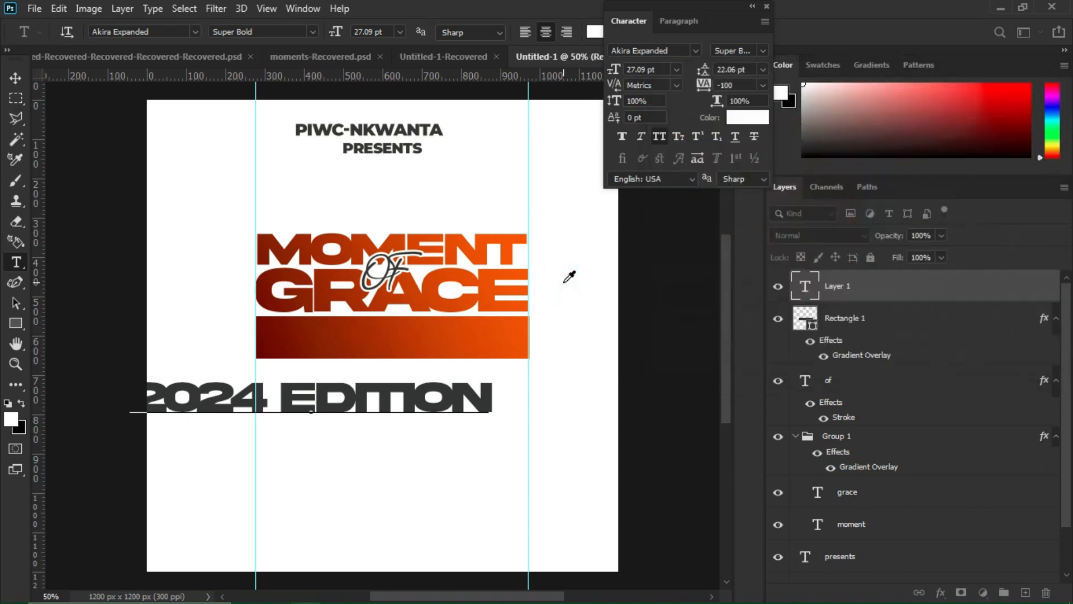
- Move the 2024 EDITION text onto the gradient rectangle, scale it to about 16.2 pt and nudge it slightly right
left_click(21, 82)
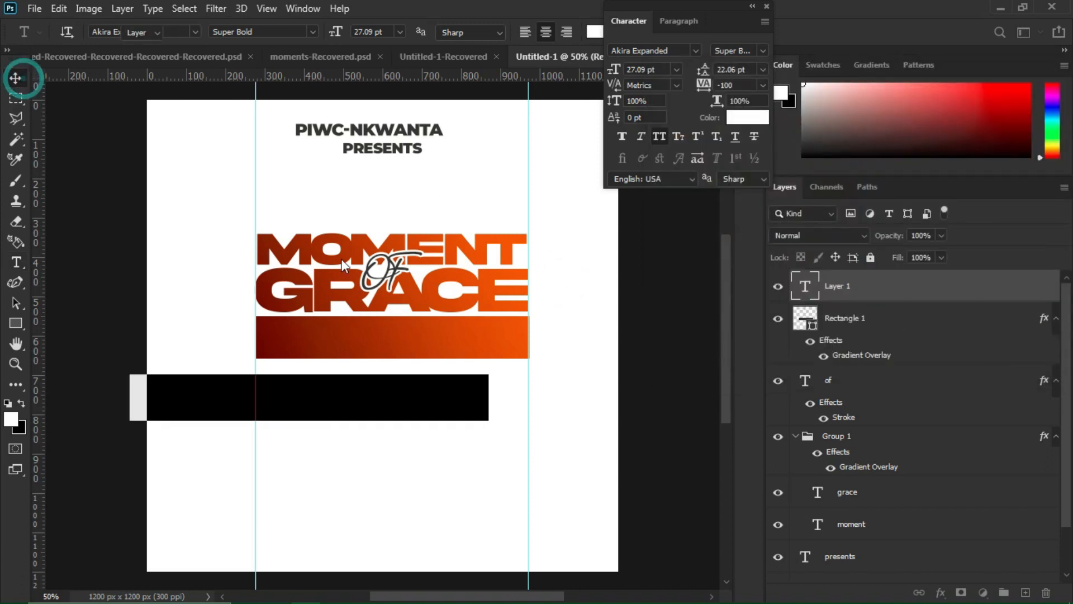
left_click_drag(398, 411, 451, 350)
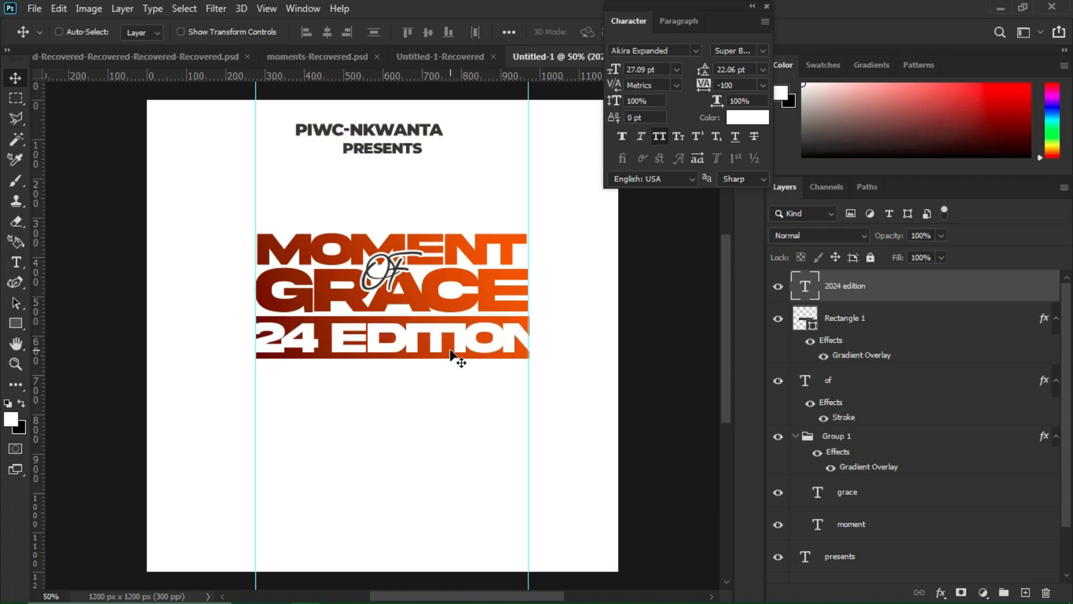
key("ctrl+t")
left_click(539, 360)
left_click_drag(518, 354, 492, 356)
key("Return")
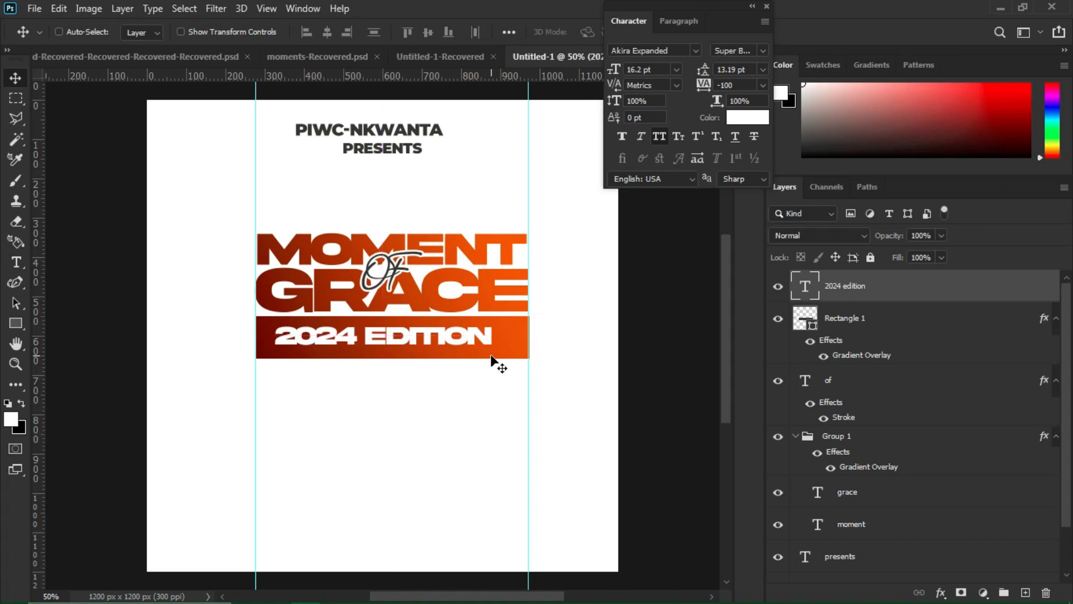
key("Right")
key("Right")
key("Right")
key("Right")
key("Right")
key("Right")
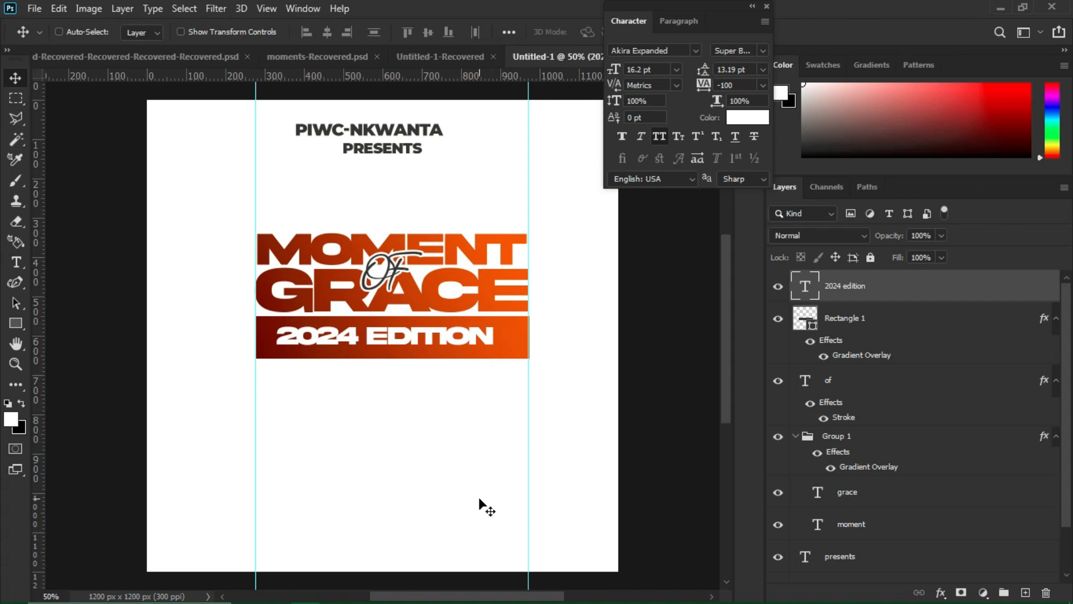
- Copy THURSDAY 10TH FEBUARY from the Notepad file and paste it into a new text layer below the gradient rectangle
mouse_move(476, 603)
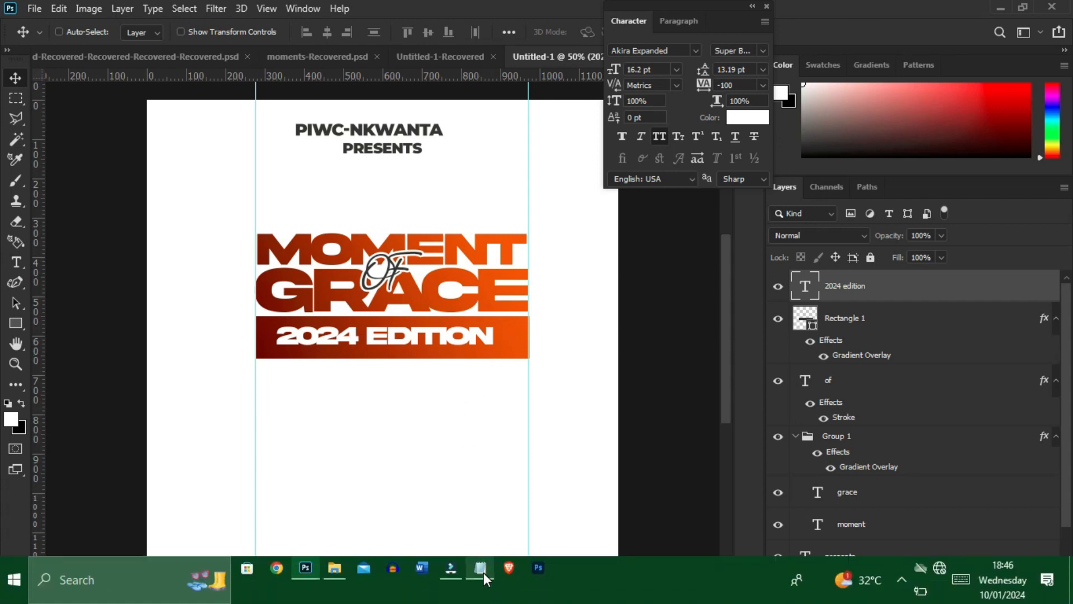
mouse_move(480, 557)
left_click(461, 505)
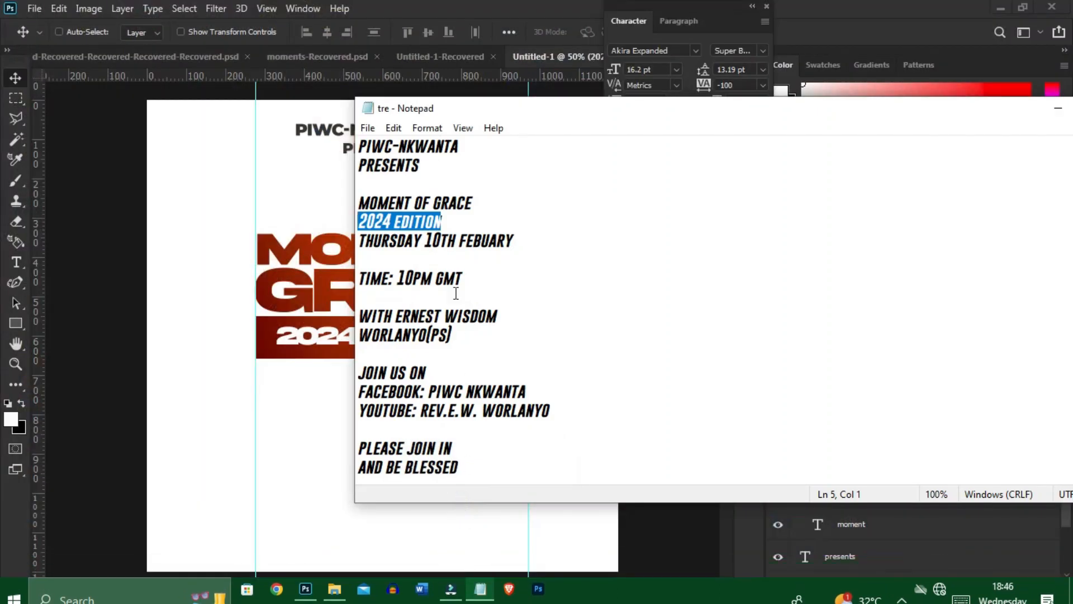
left_click_drag(512, 240, 357, 246)
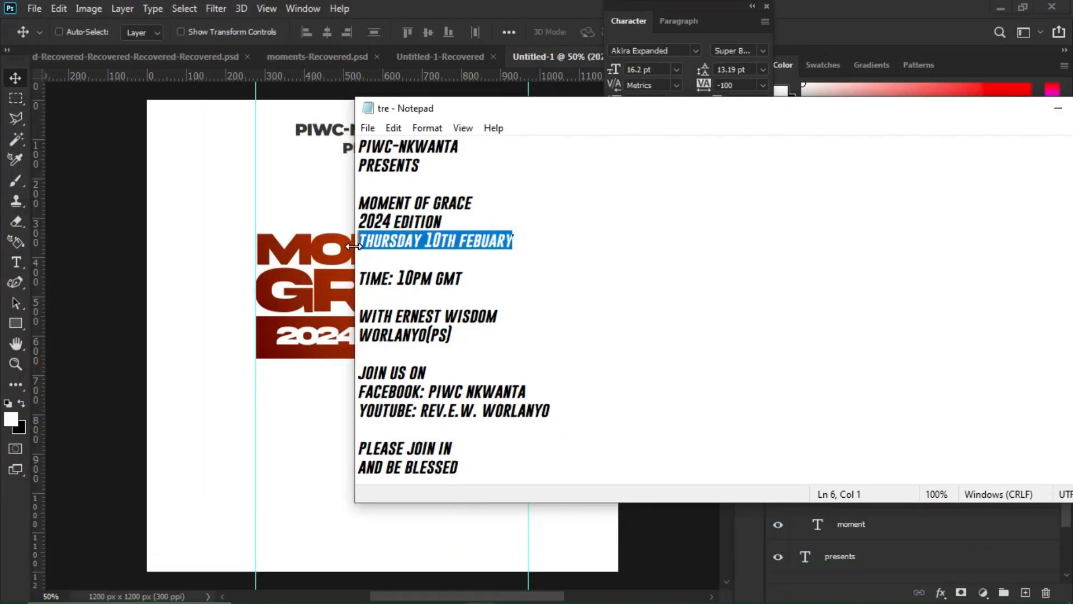
left_click(290, 412)
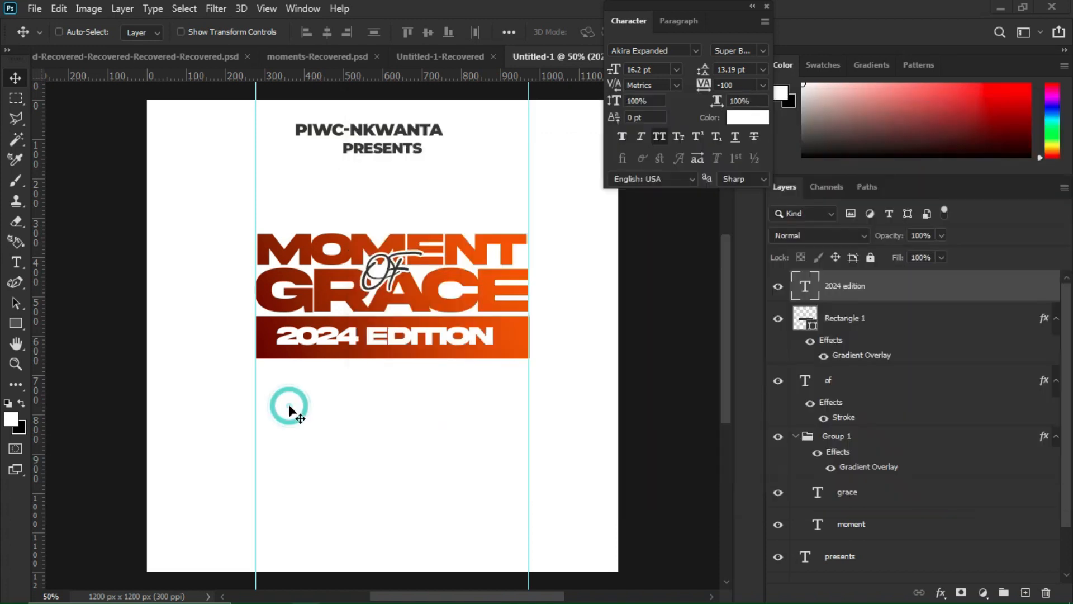
key("t")
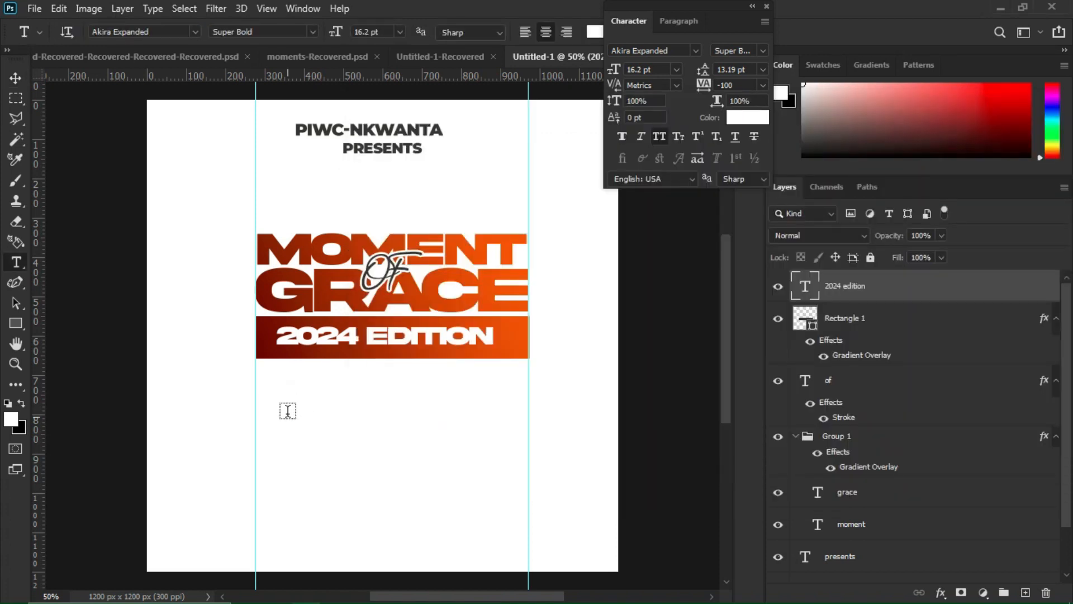
left_click(287, 412)
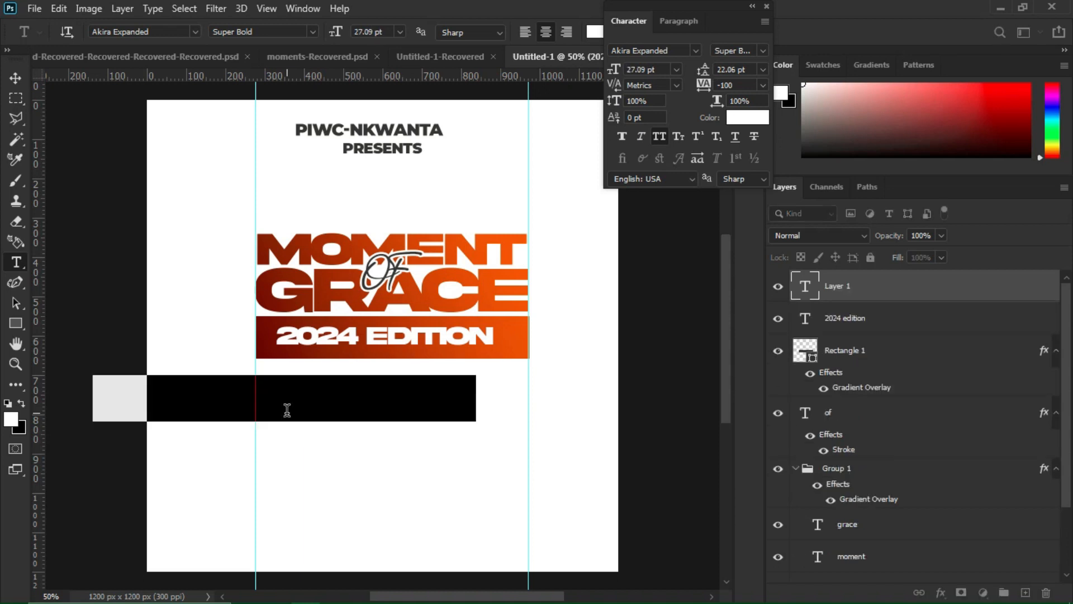
key("BackSpace")
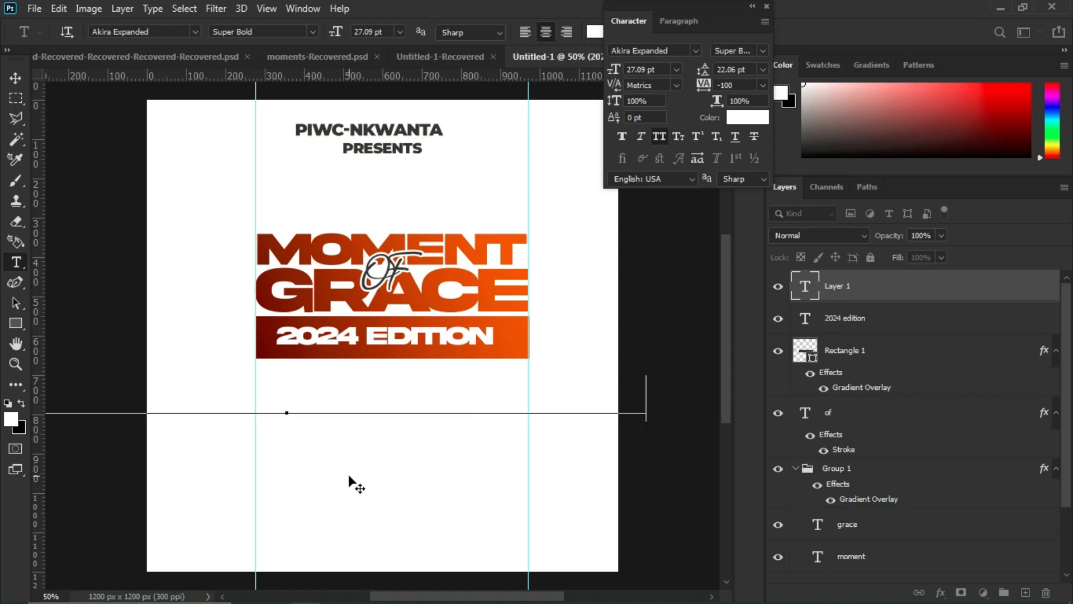
- Set the whole date text's colour to dark grey #333333 and its font to Montserrat Black
key("ctrl+a")
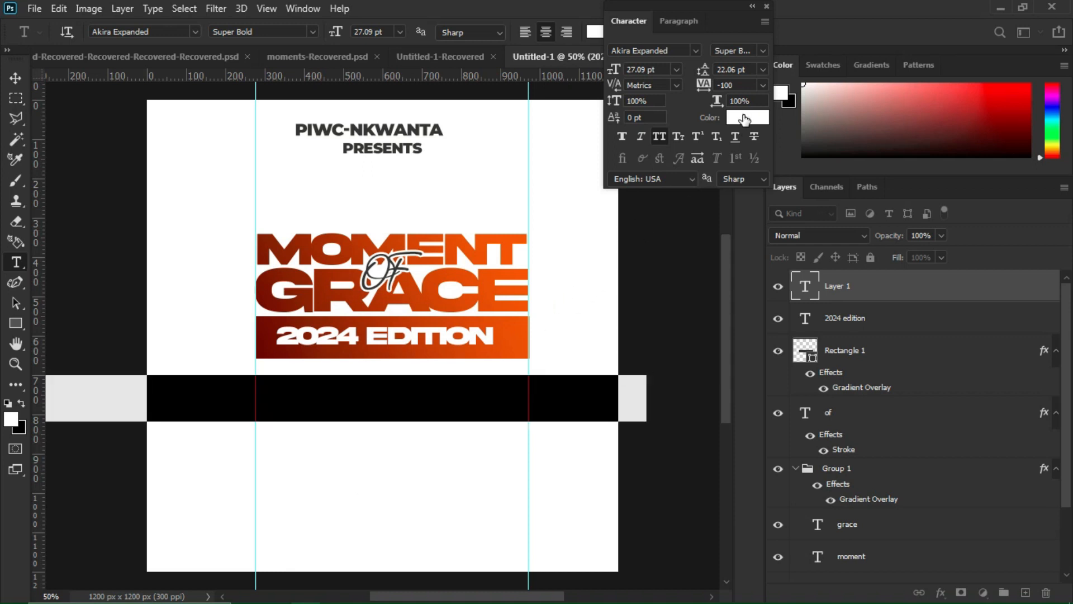
left_click(745, 120)
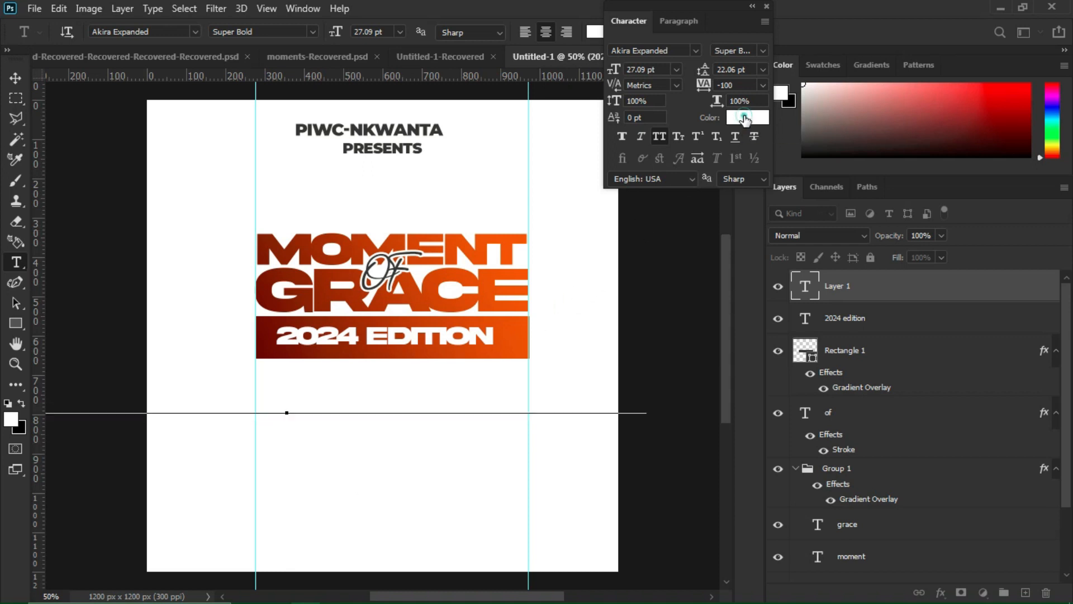
type("333333")
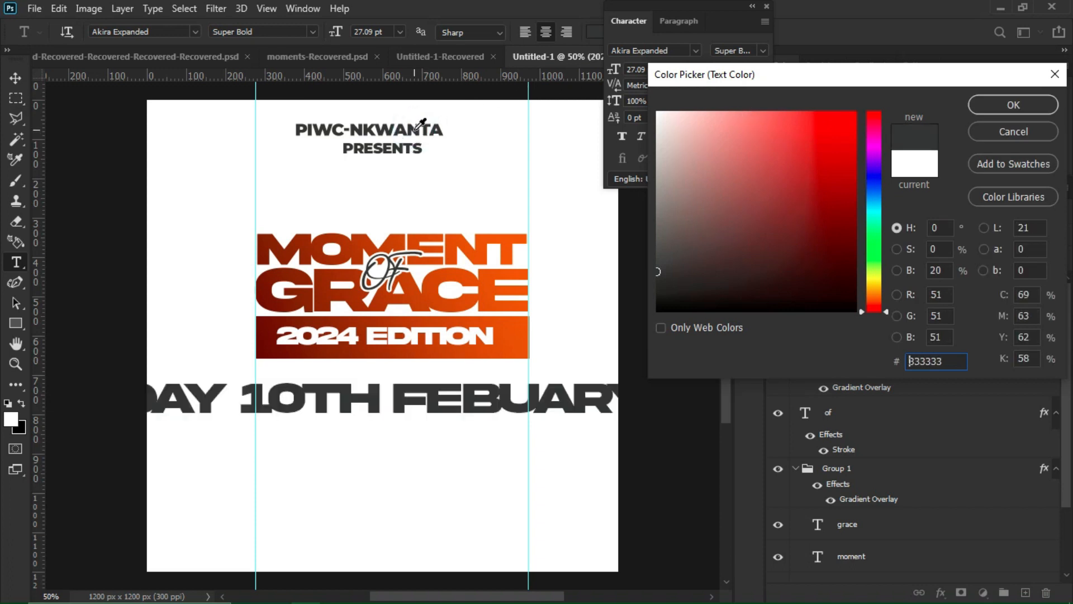
key("Return")
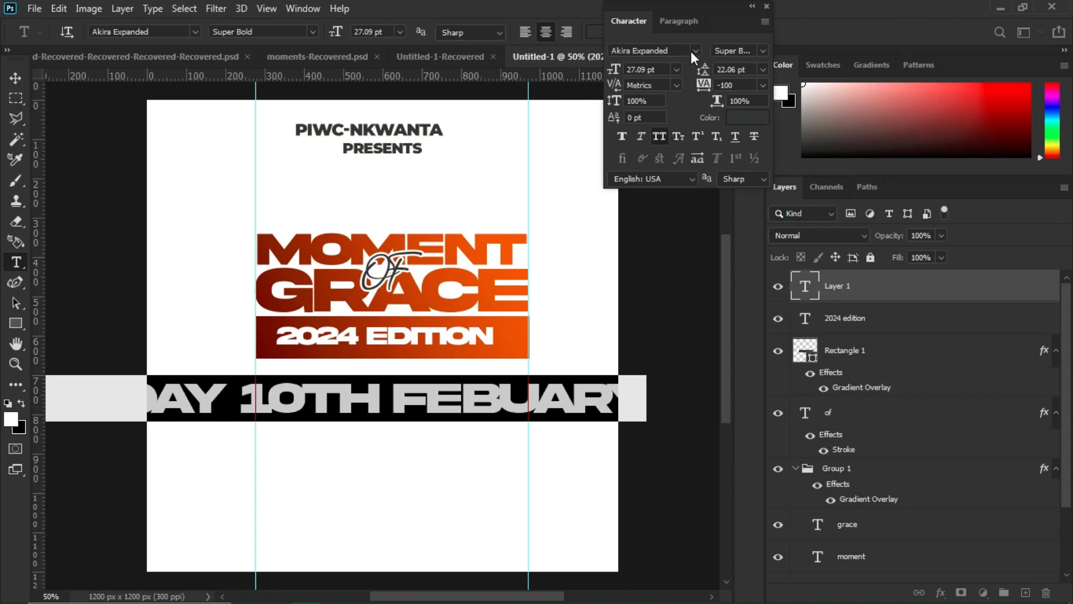
left_click(693, 50)
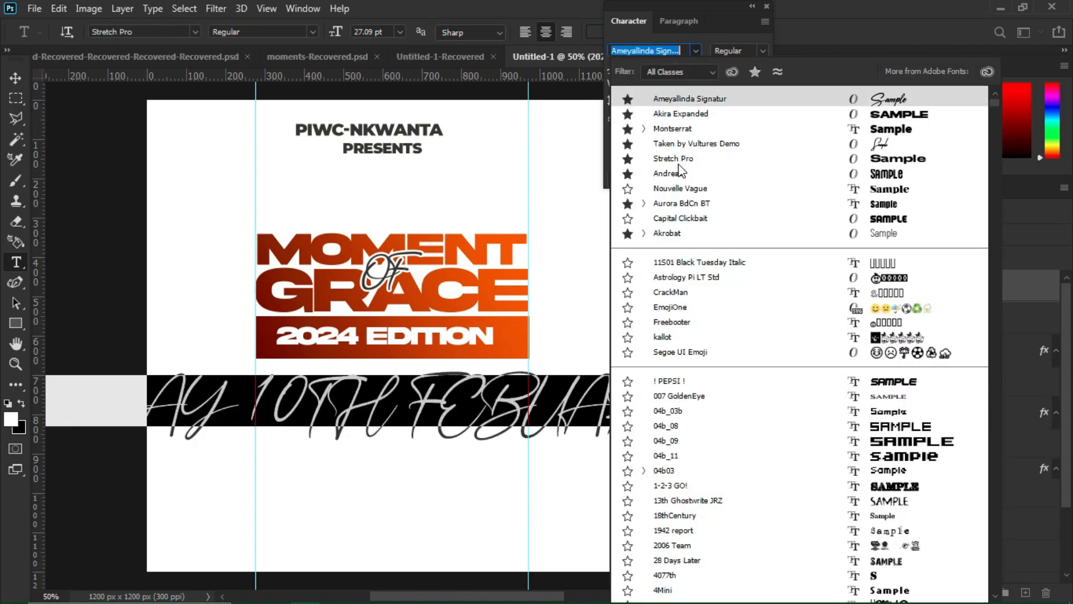
left_click(675, 128)
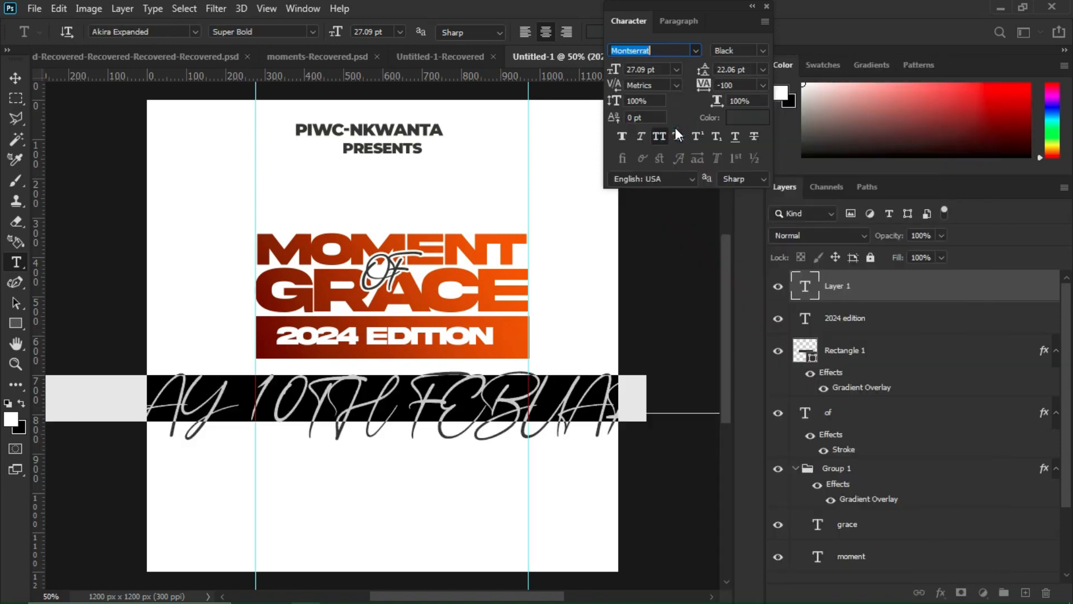
left_click(17, 79)
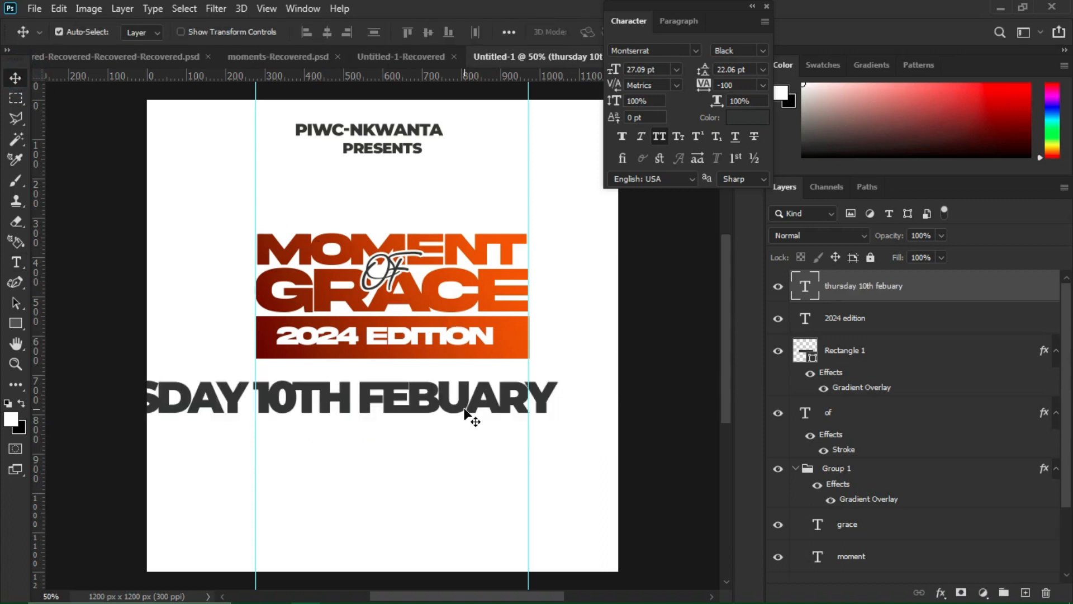
- Scale the date text to about 12.3 pt, centre it just beneath the gradient rectangle and nudge it slightly up
key("ctrl+t")
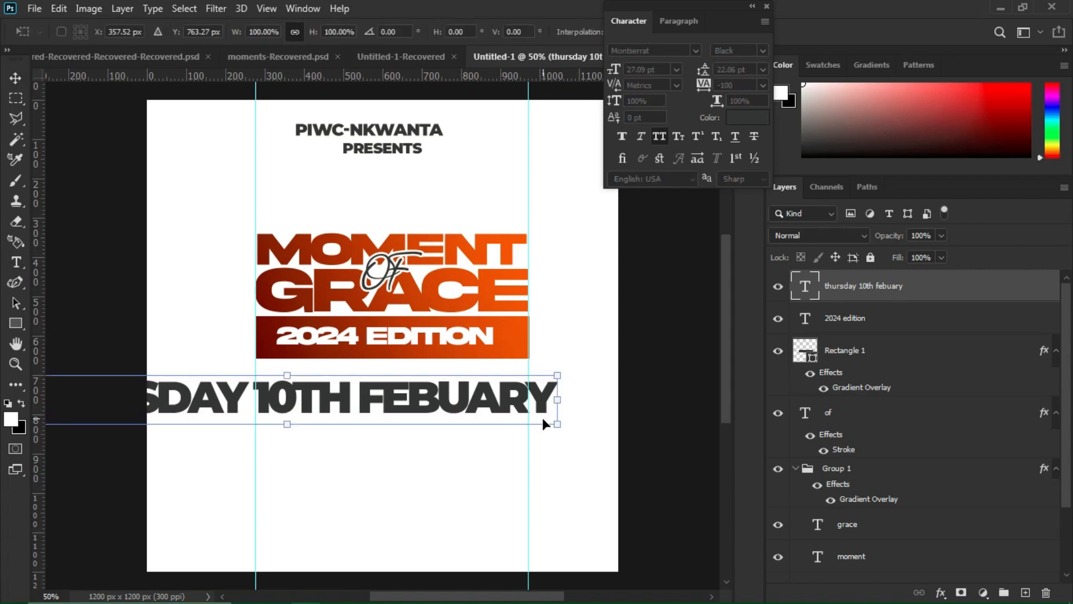
left_click_drag(558, 425, 268, 356)
key("Return")
left_click_drag(278, 427, 527, 416)
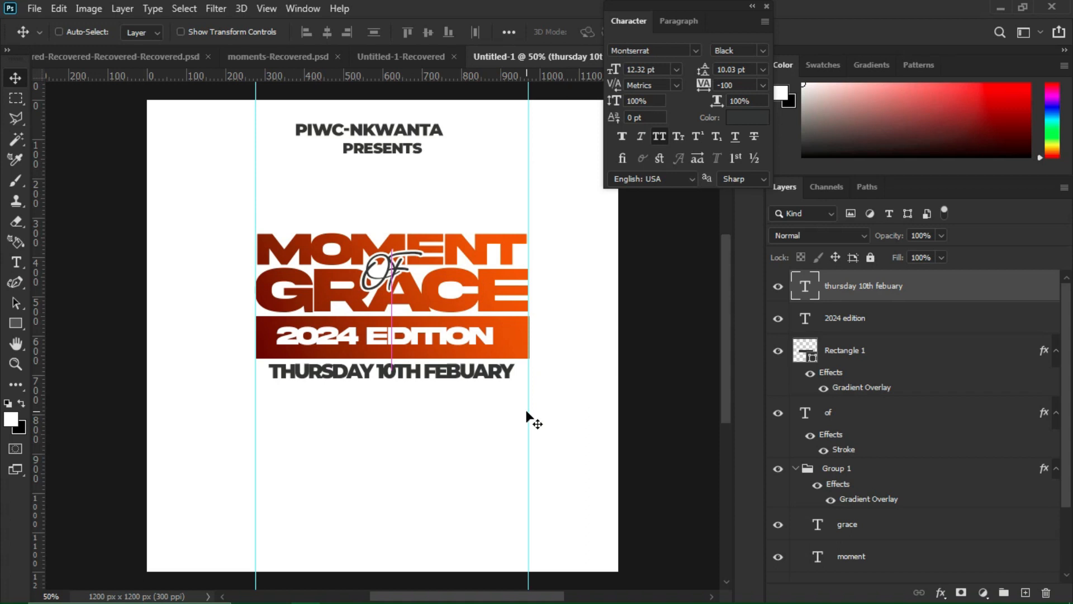
key("Up")
key("Up")
key("Up")
key("Up")
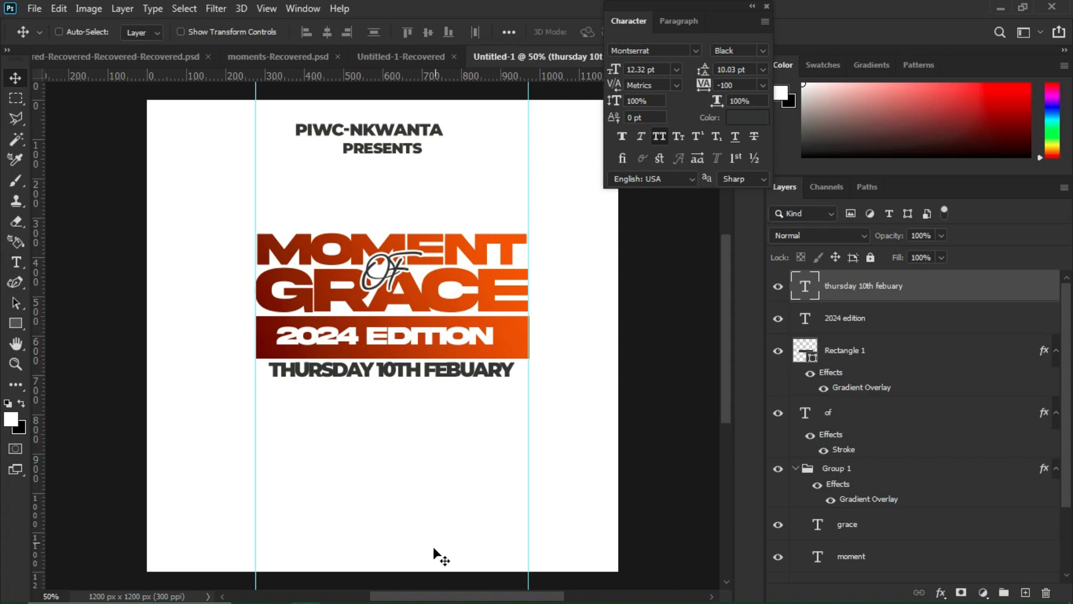
- Bring the file named image, the cut-out of the man in a suit, from the nv folder into the flyer
mouse_move(439, 602)
mouse_move(331, 573)
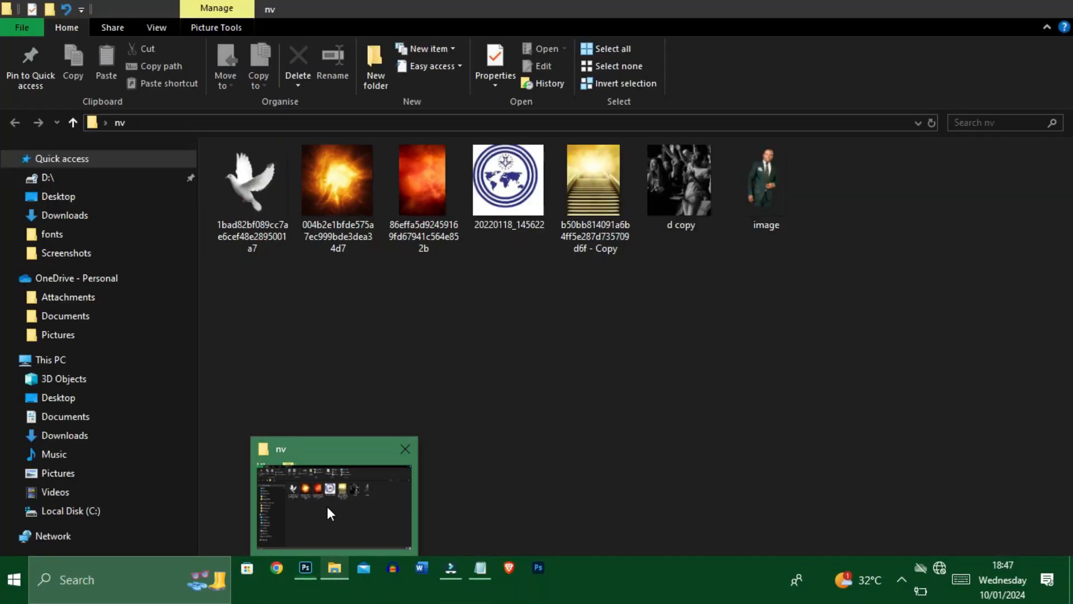
left_click(327, 507)
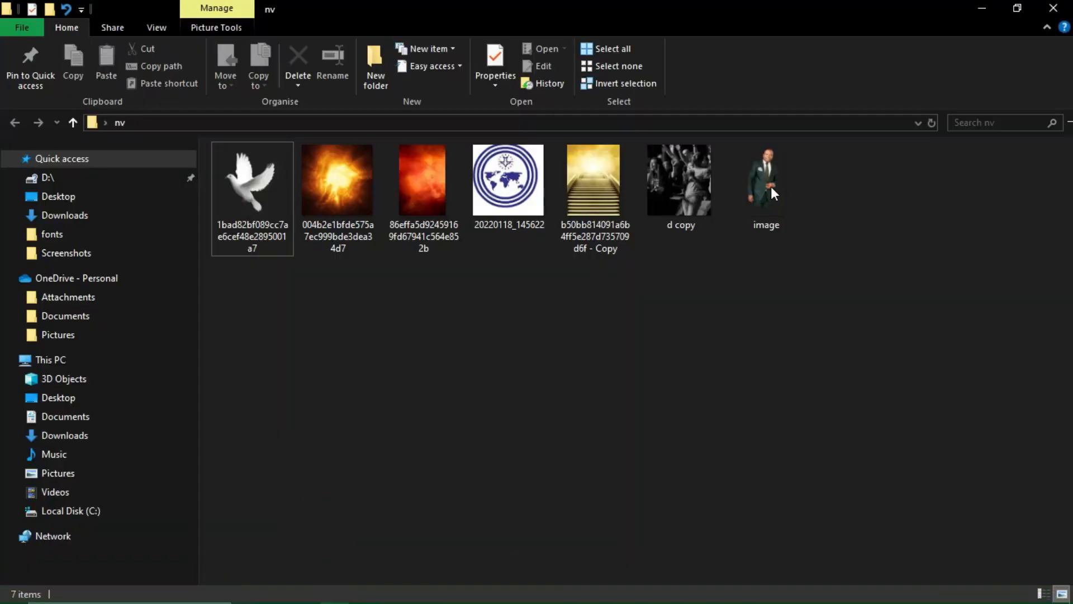
left_click(765, 186)
left_click_drag(426, 507, 339, 490)
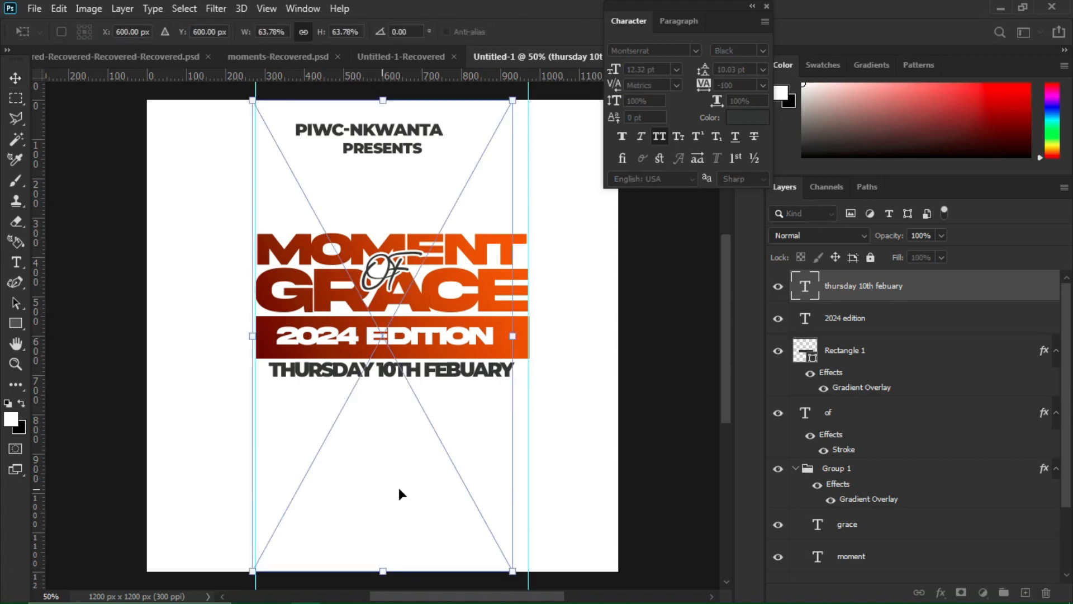
- Scale the man's cut-out to about 50.9% and move it to the bottom centre of the canvas beneath the date
left_click_drag(512, 571, 470, 475)
key("Return")
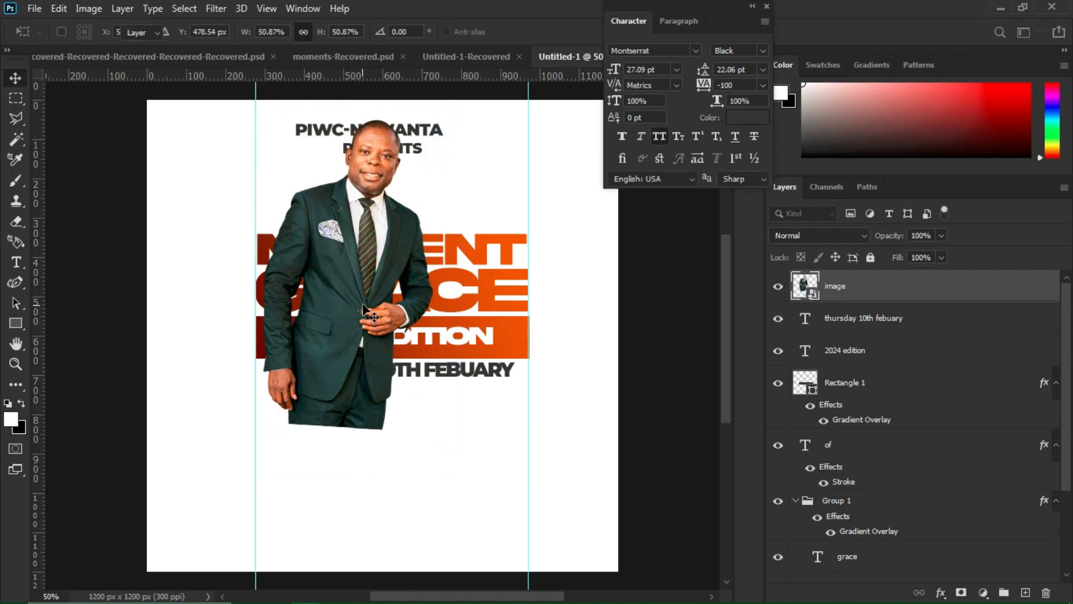
left_click(362, 303)
left_click_drag(363, 303, 390, 546)
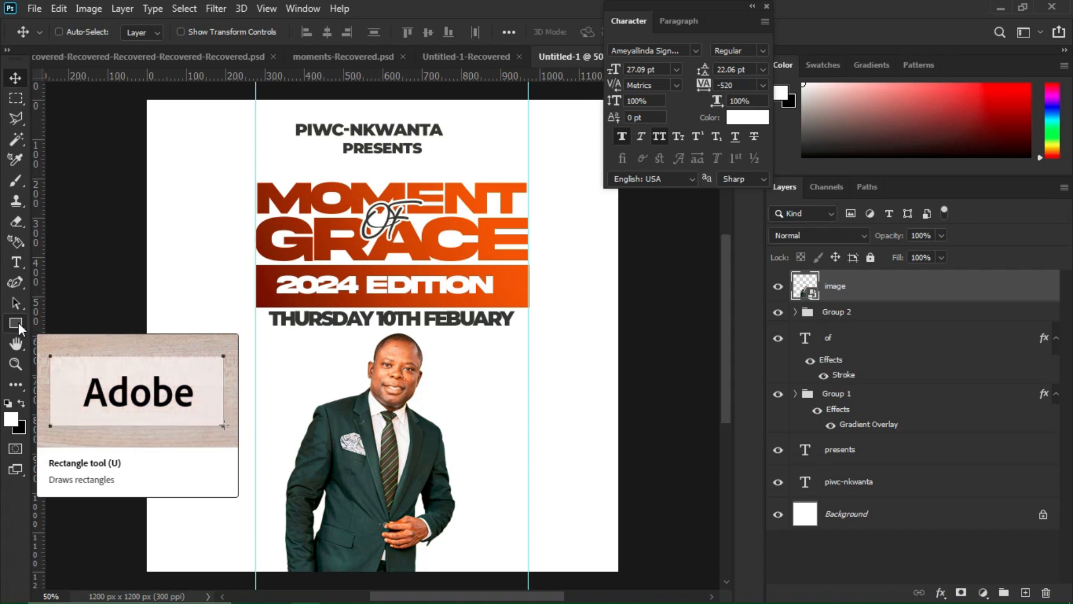
- Draw a rectangle about 1290 by 238 px across the bottom of the canvas and place its layer directly below the man's image
left_click(16, 323)
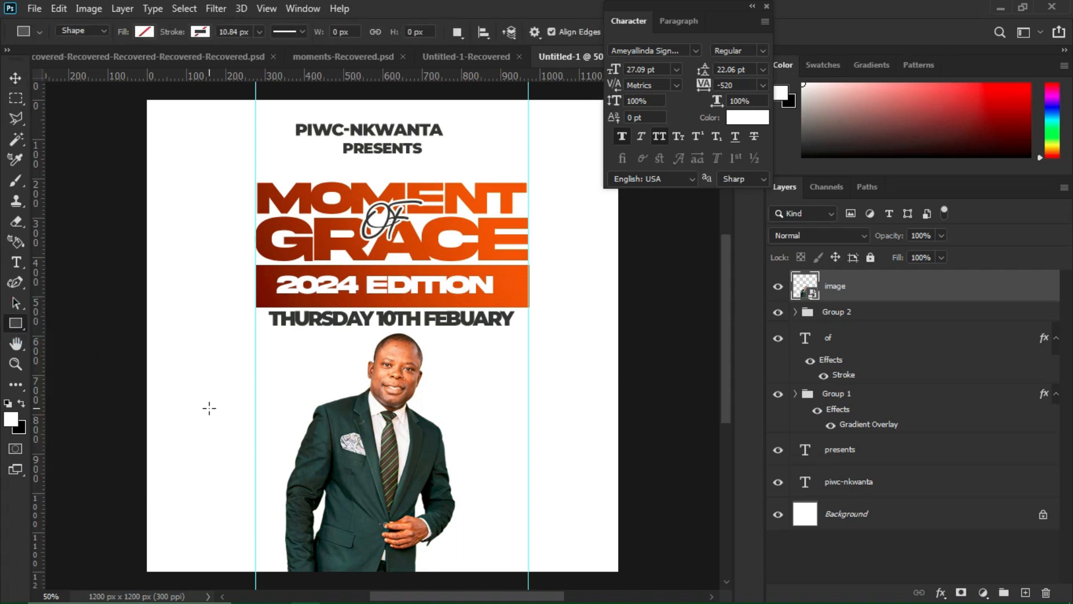
left_click_drag(132, 489, 638, 583)
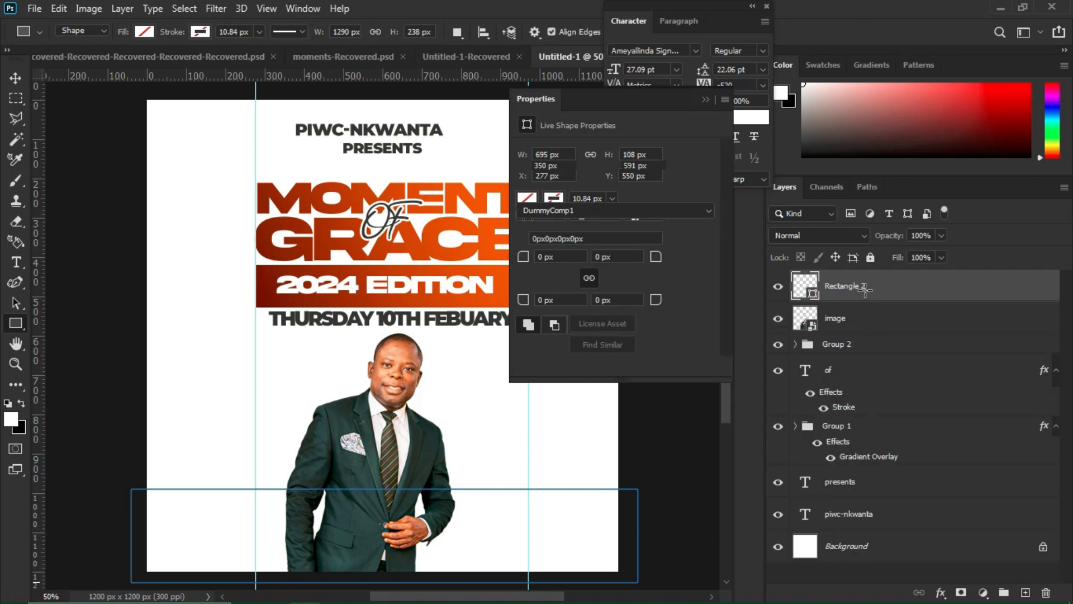
left_click_drag(861, 292, 854, 324)
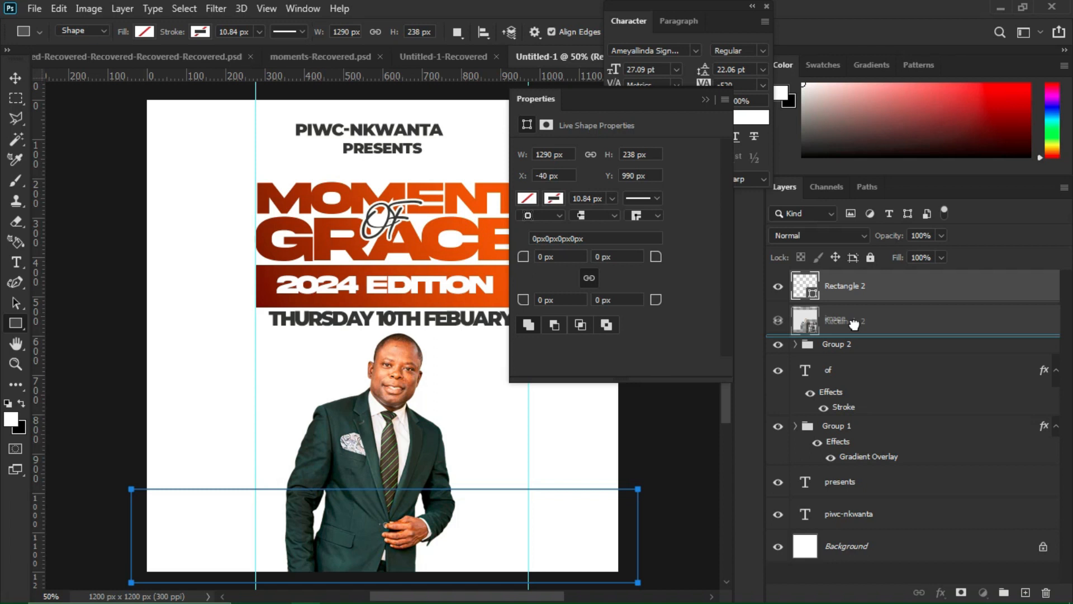
left_click_drag(854, 324, 854, 325)
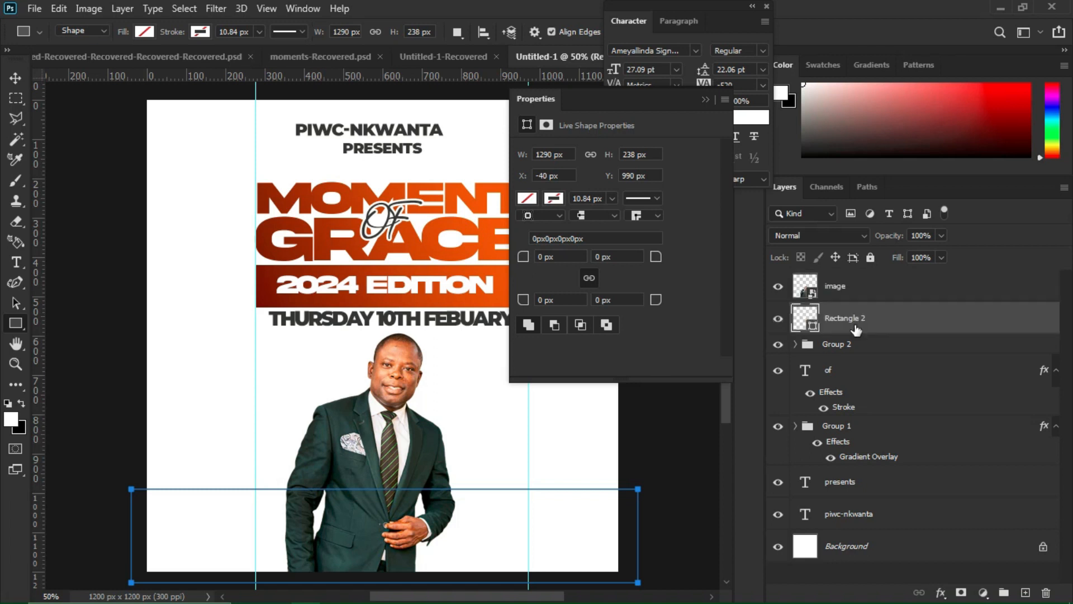
- Paste the copied gradient overlay layer style onto the bottom rectangle and dismiss its shape properties
right_click(882, 324)
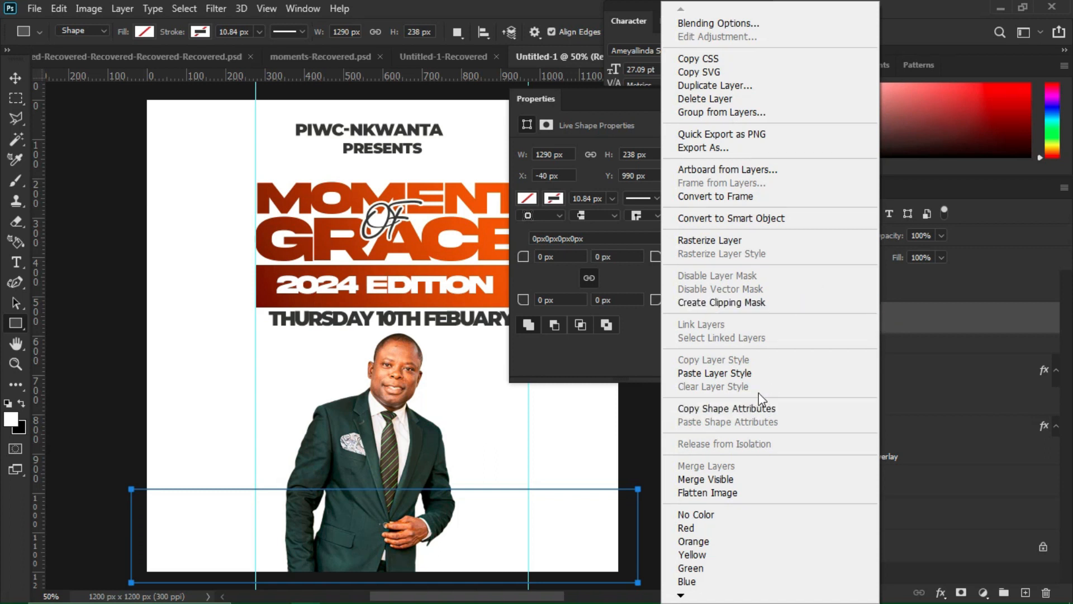
left_click(747, 376)
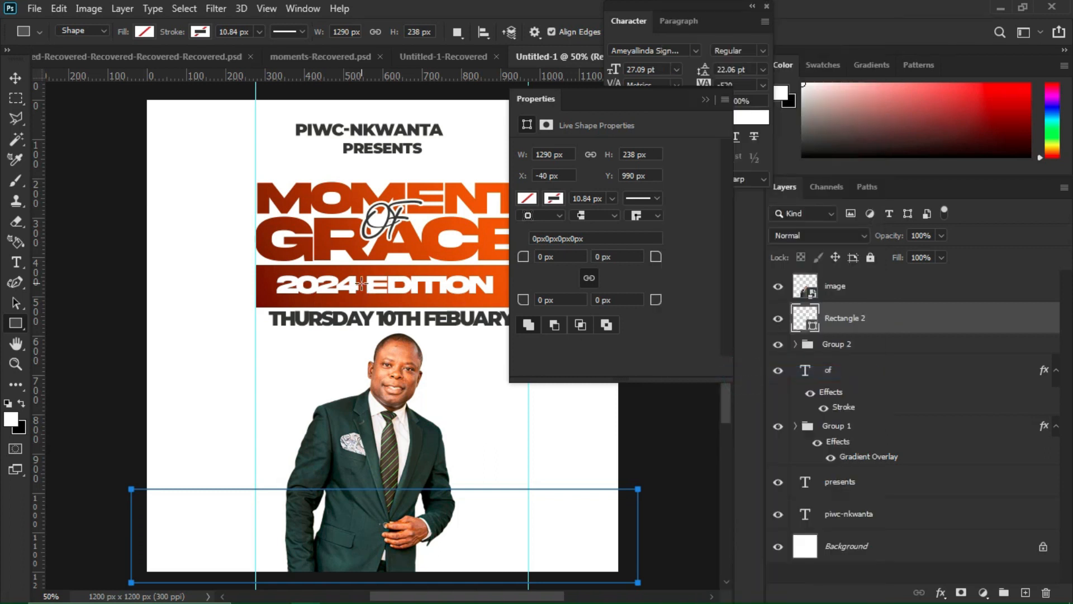
left_click(16, 78)
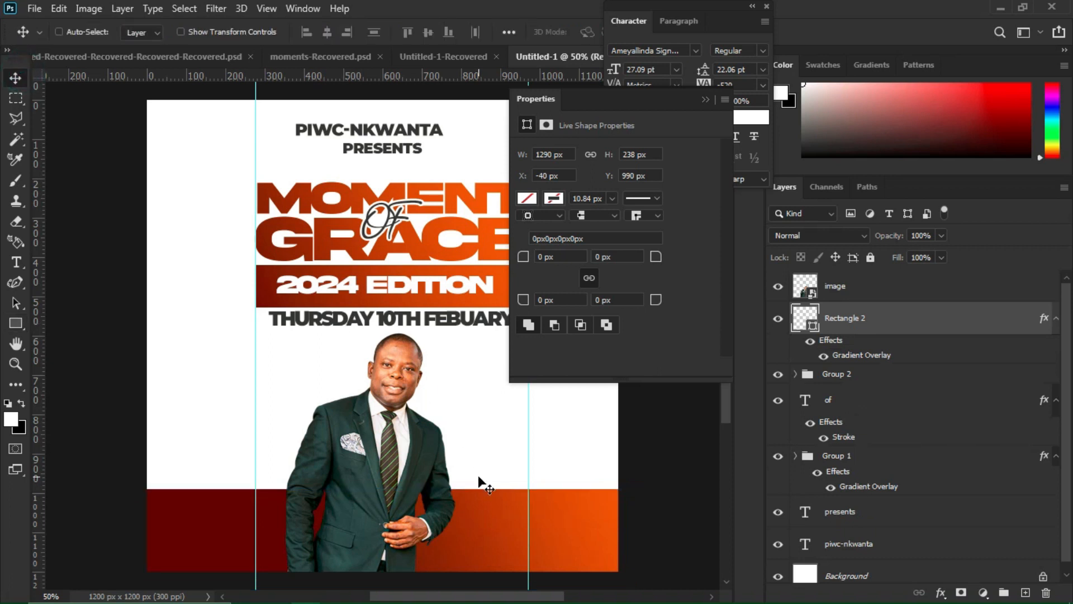
left_click(711, 98)
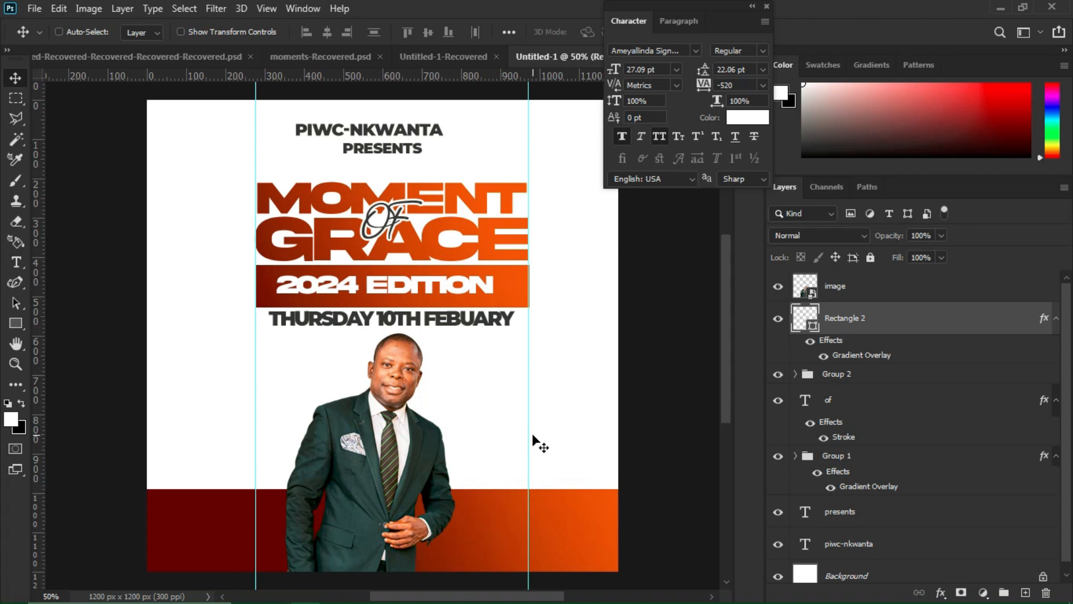
- Nudge the bottom gradient rectangle slightly up behind the man
key("Up")
key("Up")
key("Up")
key("Up")
key("Up")
key("Up")
key("Up")
key("Up")
key("Up")
key("Up")
key("Up")
key("Up")
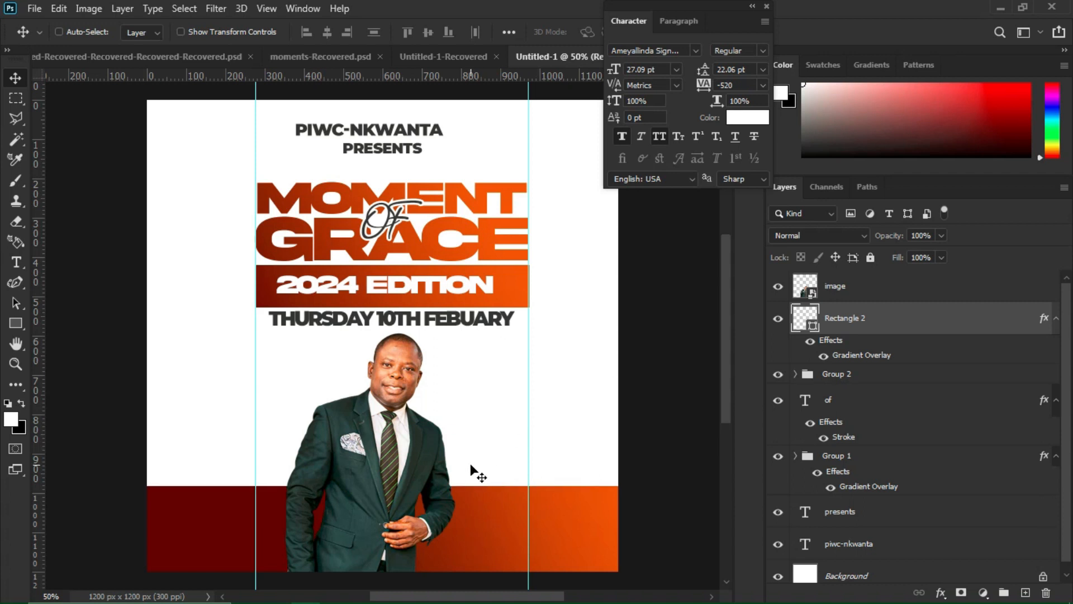
- Copy the two-line "with" speaker credit from the tre Notepad file and return to the Photoshop flyer
left_click(452, 327, "ctrl")
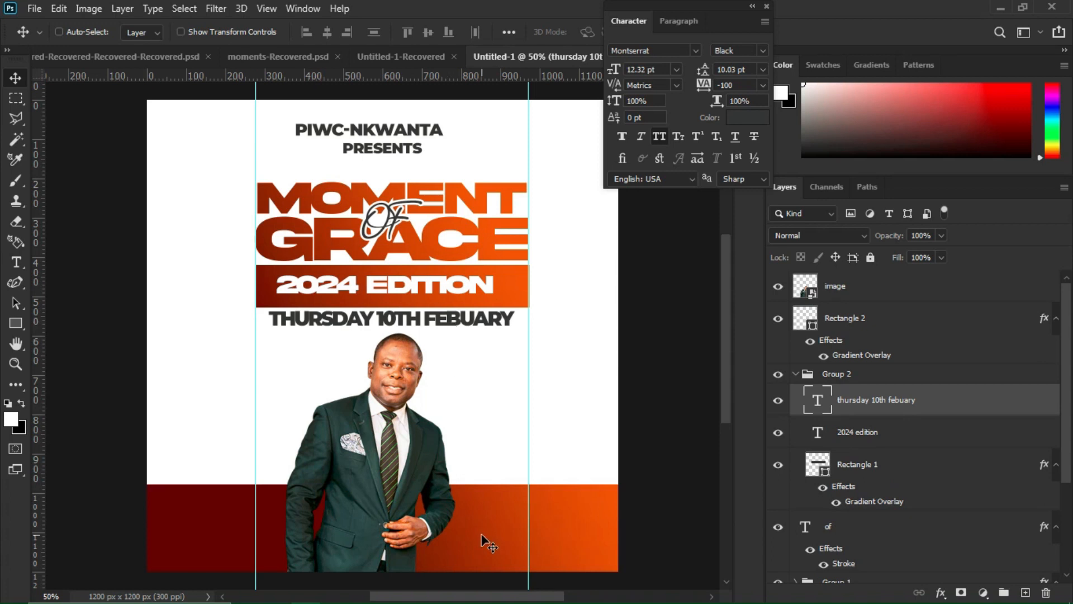
mouse_move(477, 601)
mouse_move(472, 575)
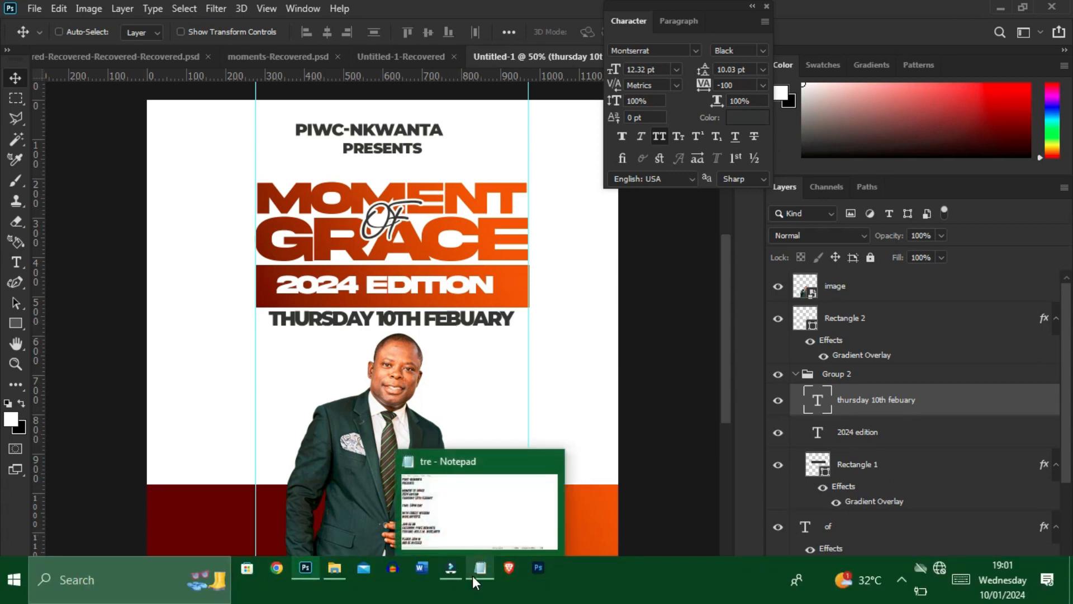
left_click(461, 505)
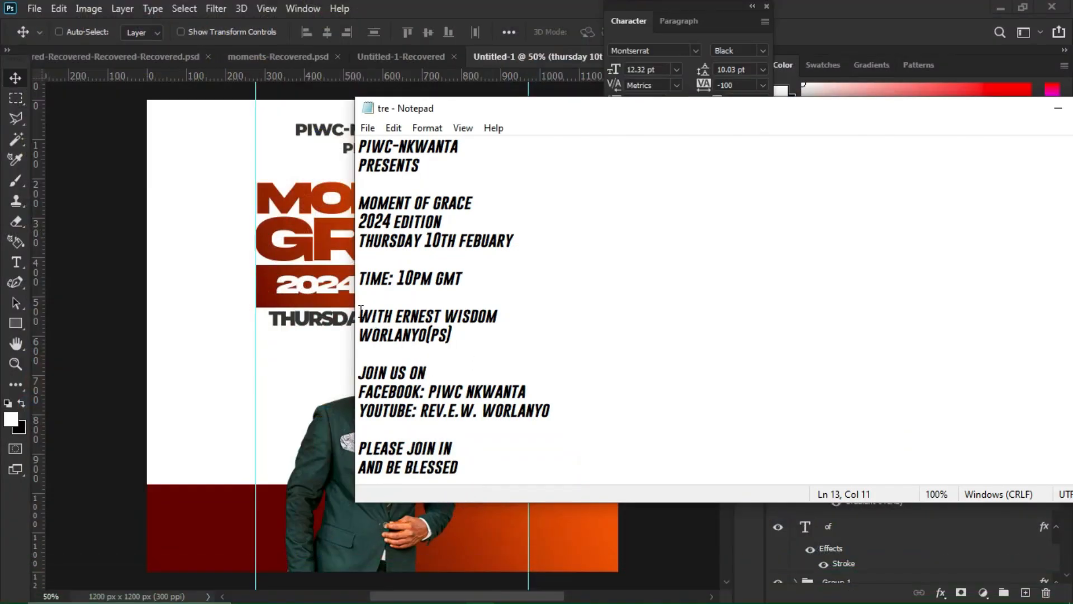
left_click_drag(358, 312, 506, 340)
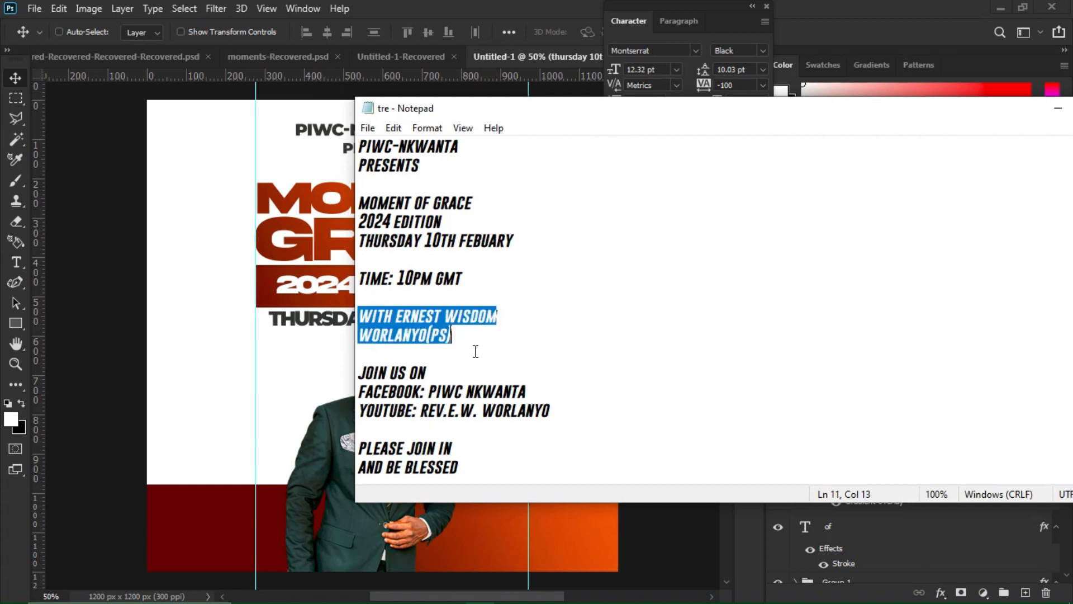
left_click(293, 375)
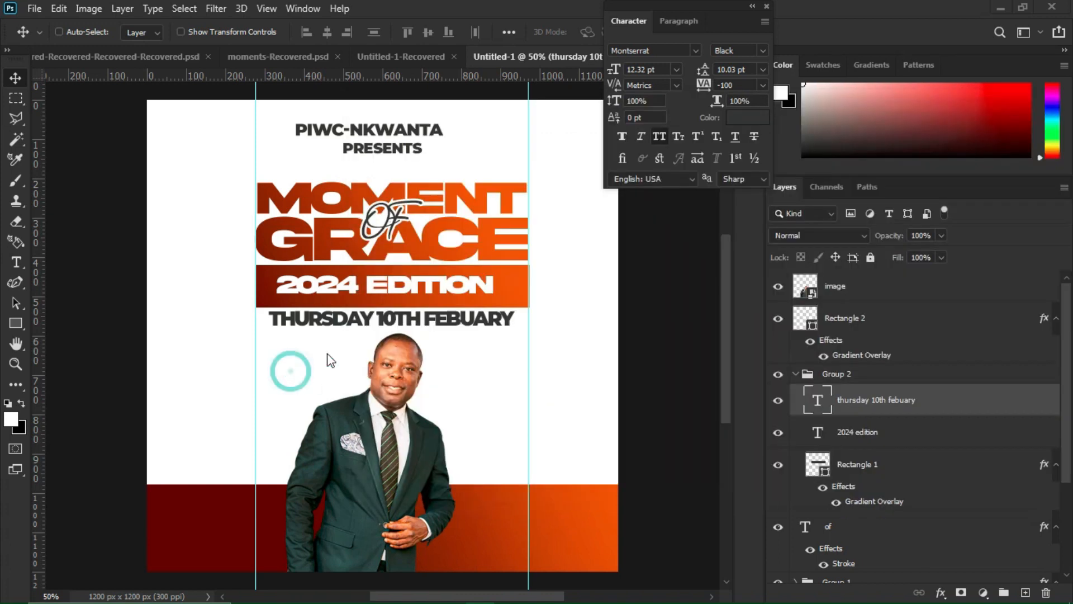
- Duplicate the Thursday date text layer and move the copy down beside the man's face
right_click(478, 324)
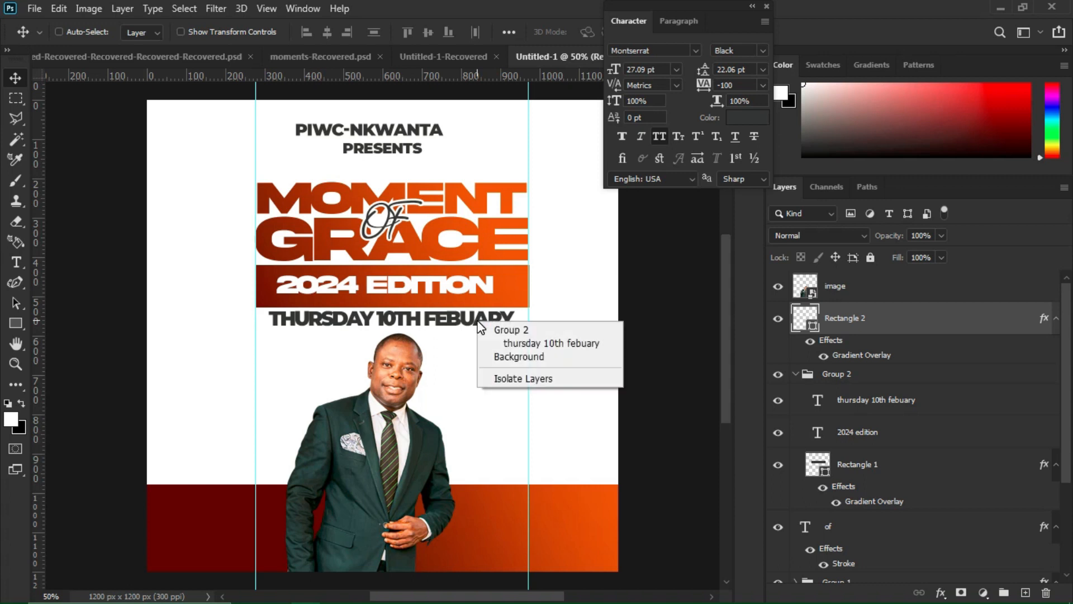
left_click(493, 341)
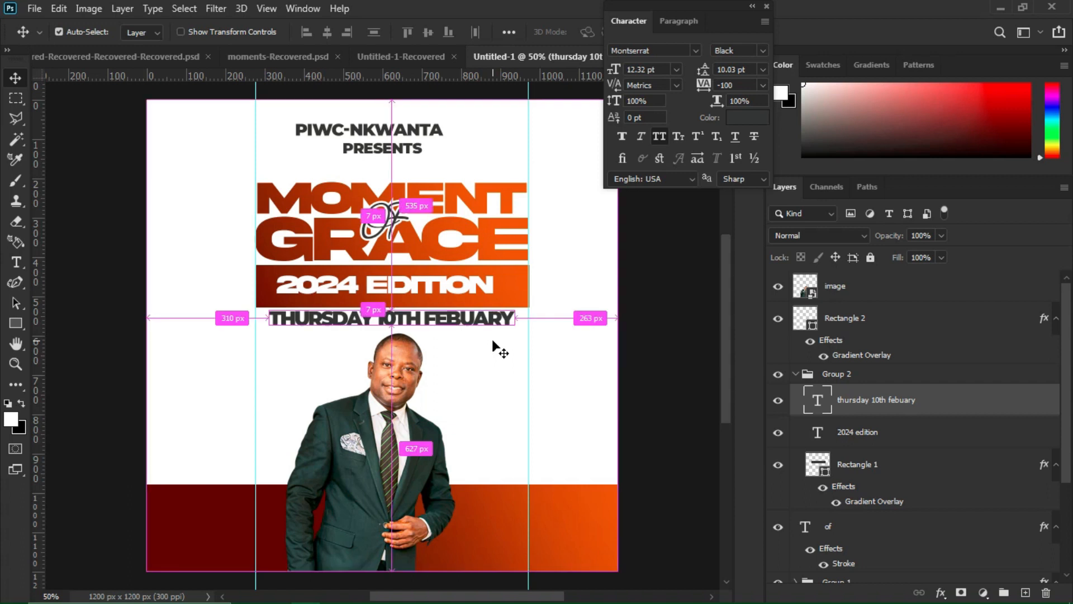
key("ctrl+j")
left_click_drag(464, 321, 575, 396)
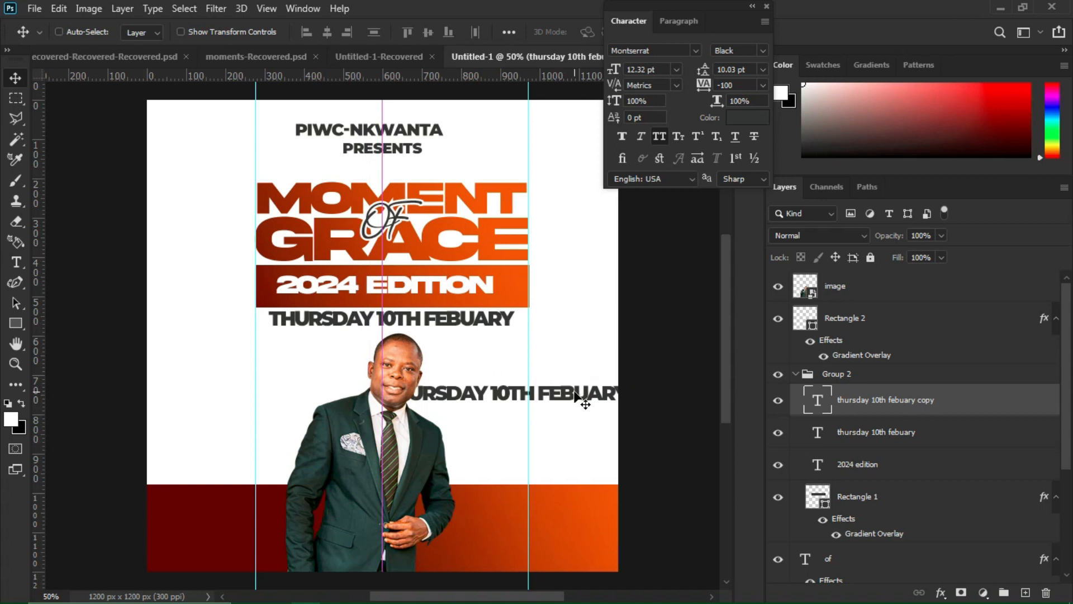
- Replace the duplicated date text with the copied two-line speaker credit
key("t")
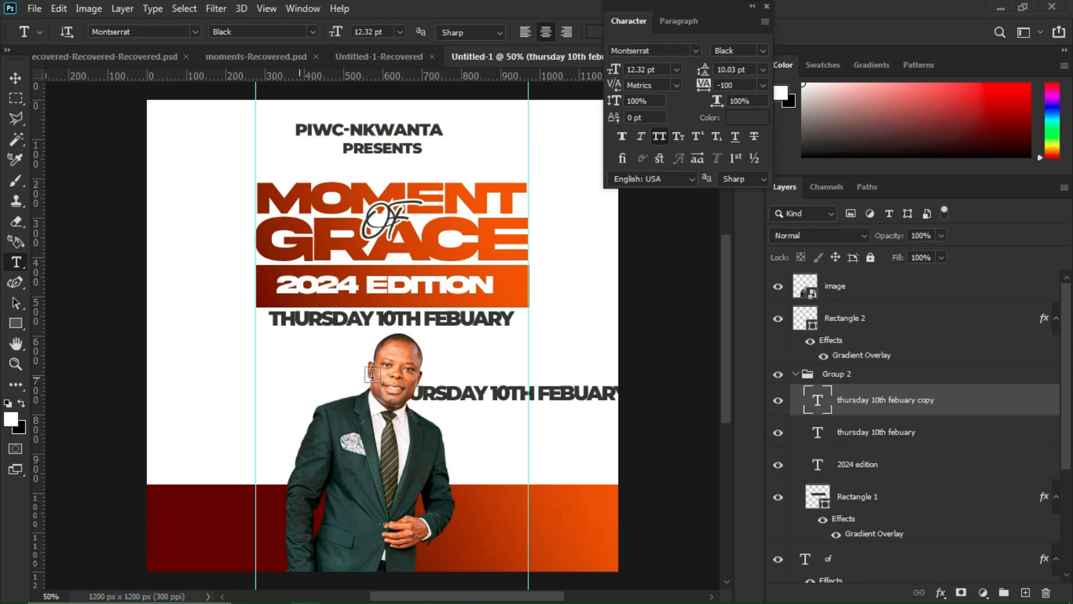
left_click(475, 390)
key("ctrl+a")
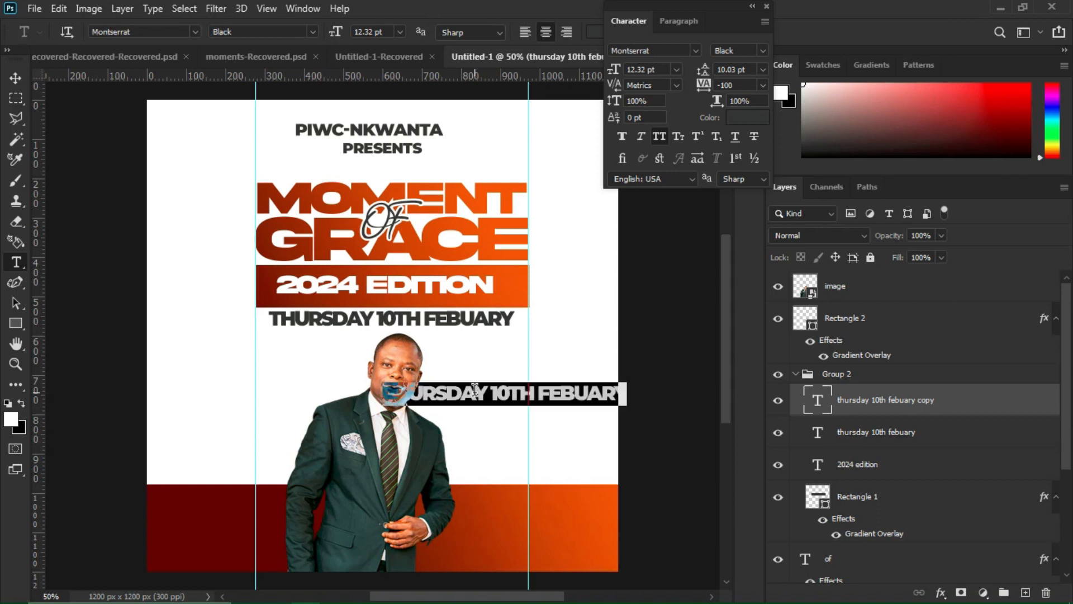
key("ctrl+v")
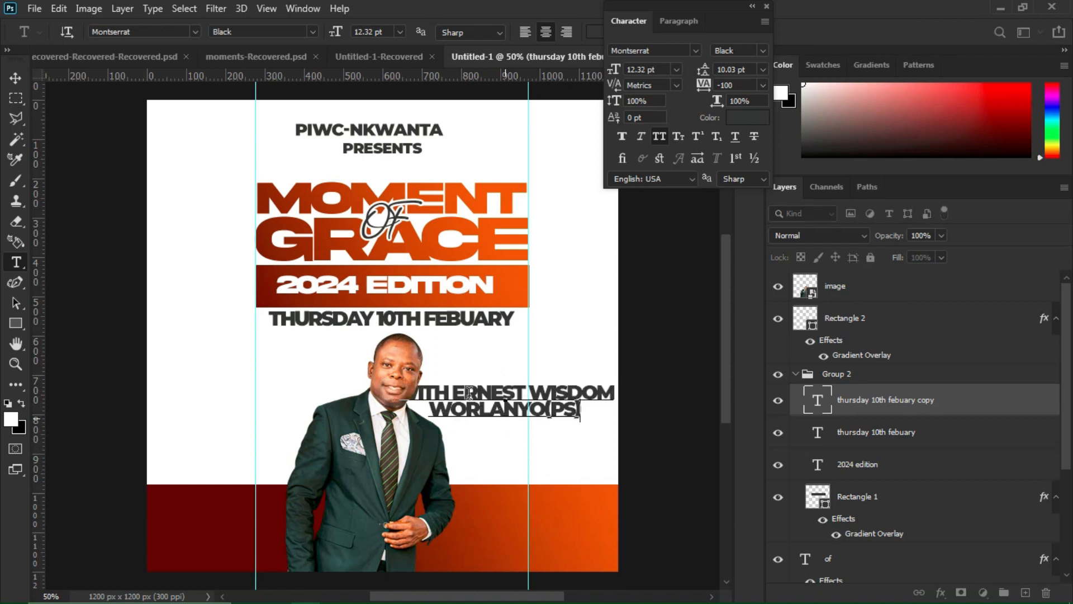
left_click_drag(453, 387, 383, 387)
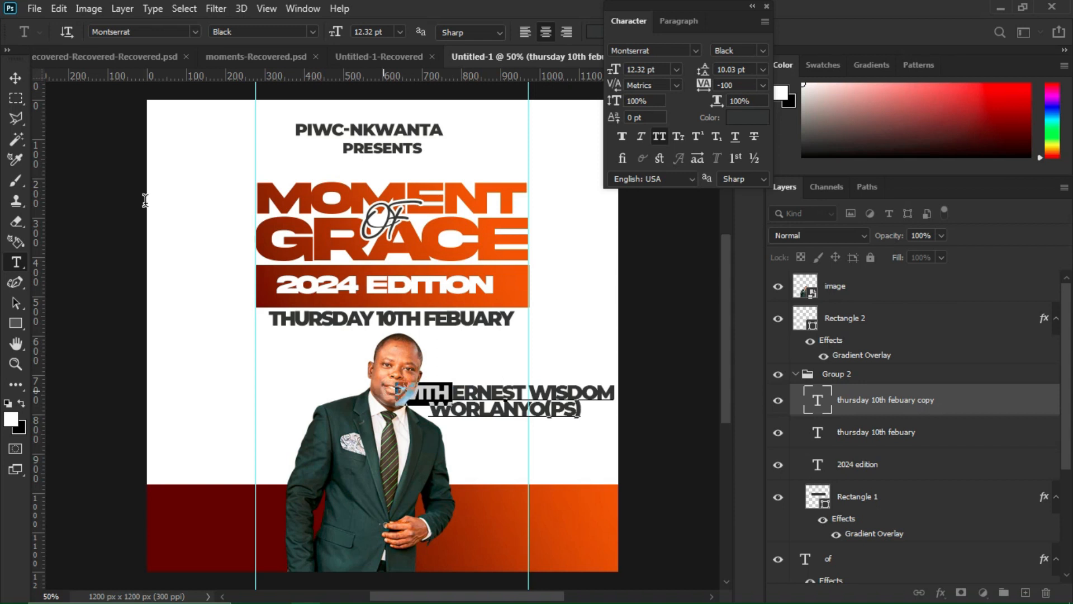
left_click(16, 77)
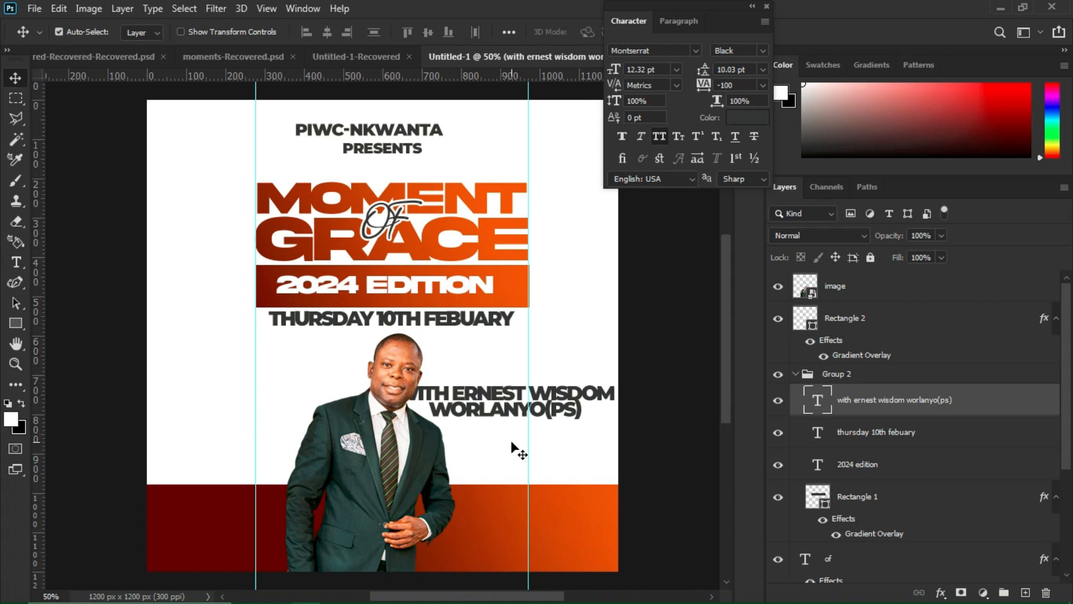
- Scale the speaker credit to about 69.8% and move it clear of the man's shoulder
key("ctrl+t")
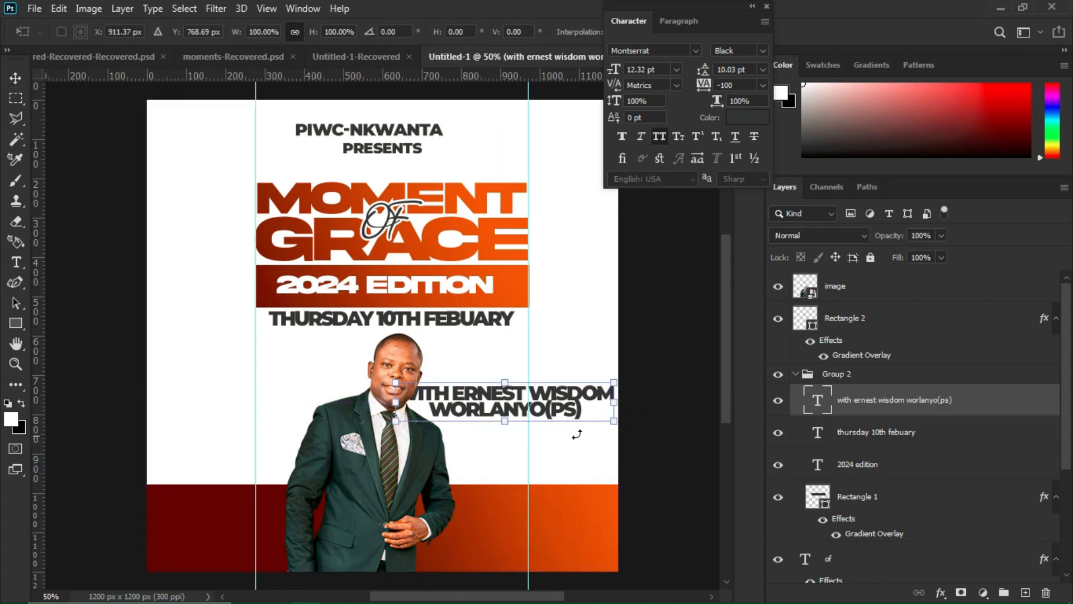
left_click_drag(616, 423, 554, 411)
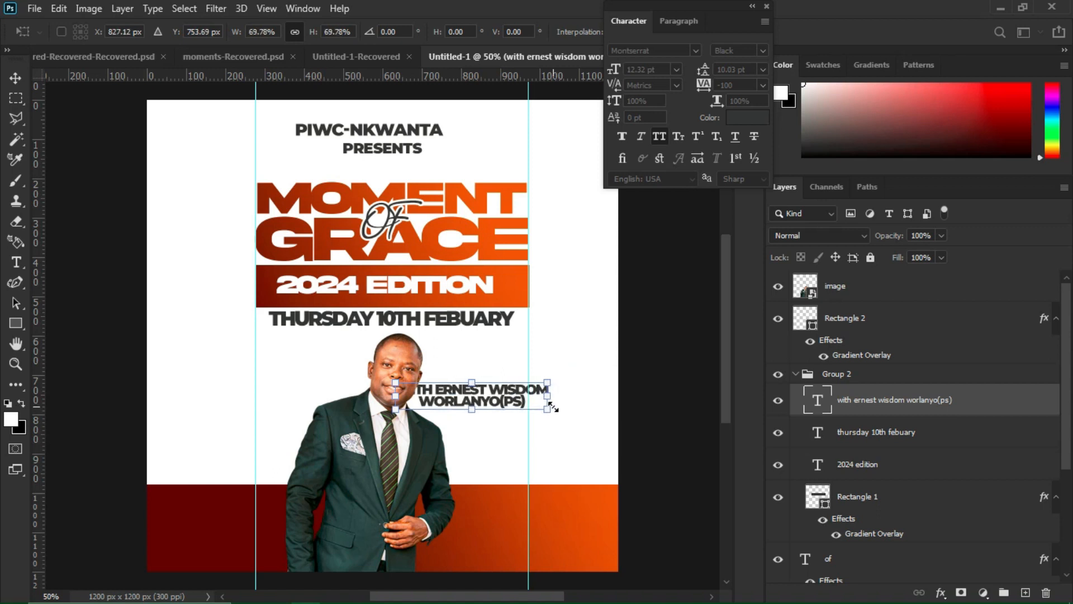
key("Return")
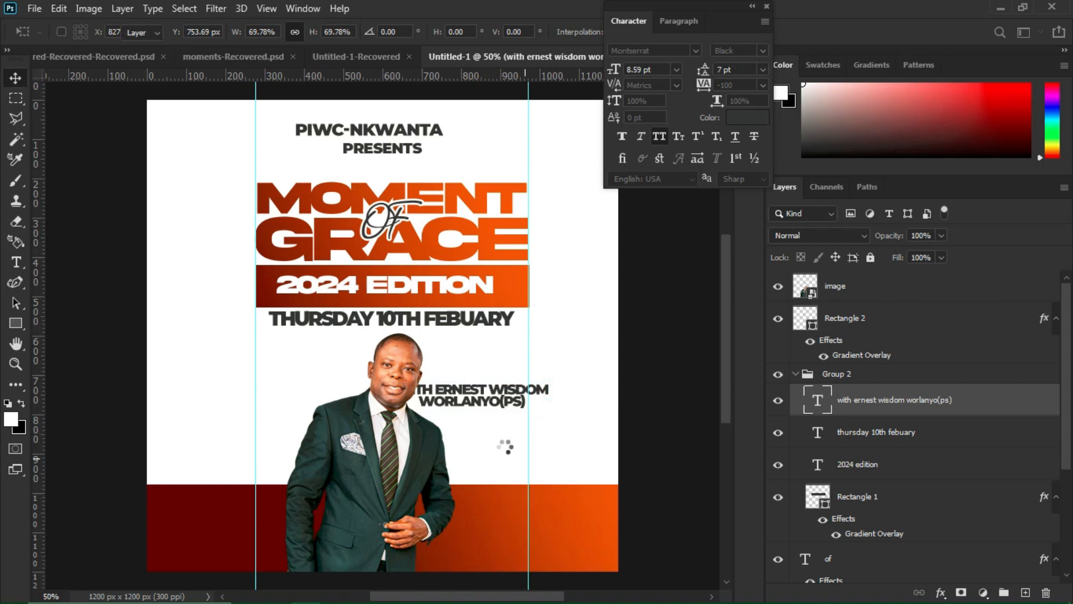
left_click_drag(508, 446, 538, 463)
- Delete the word "with" from the speaker credit and move the remaining name about 34 px down
key("t")
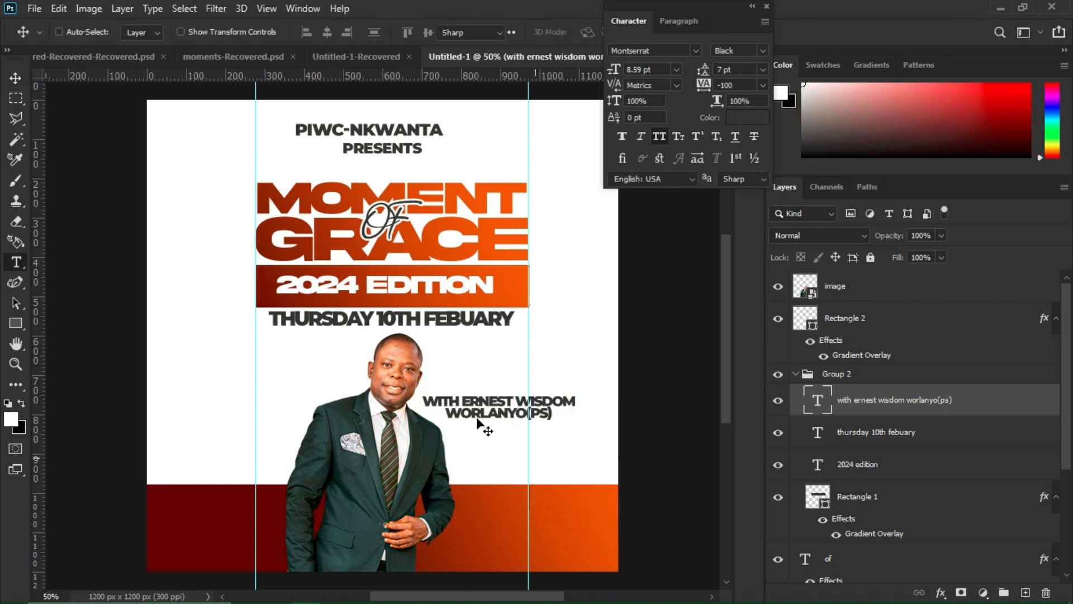
left_click(458, 398)
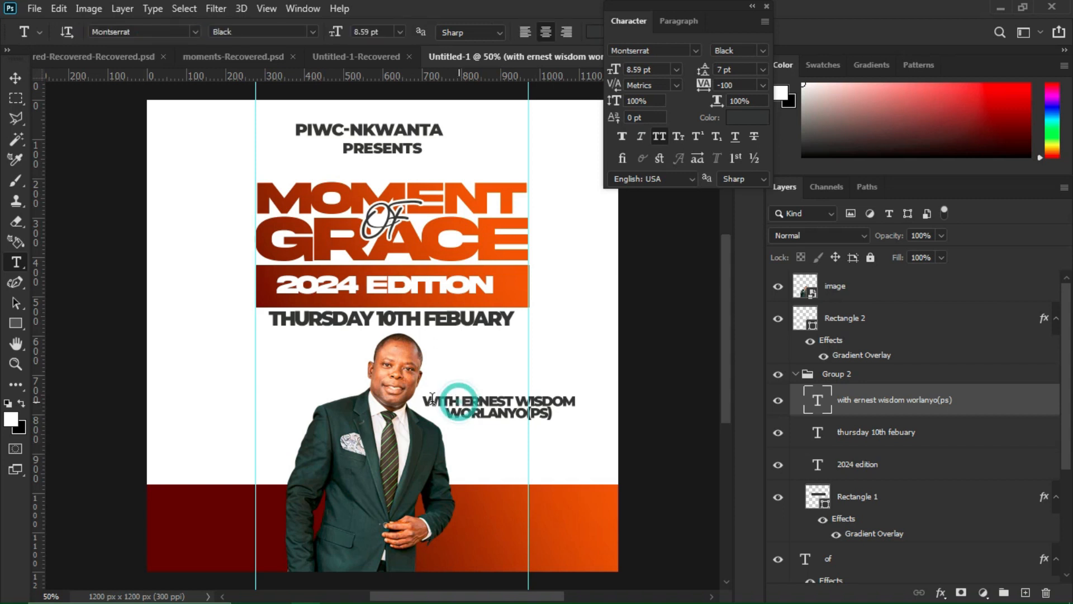
left_click(420, 394, "shift")
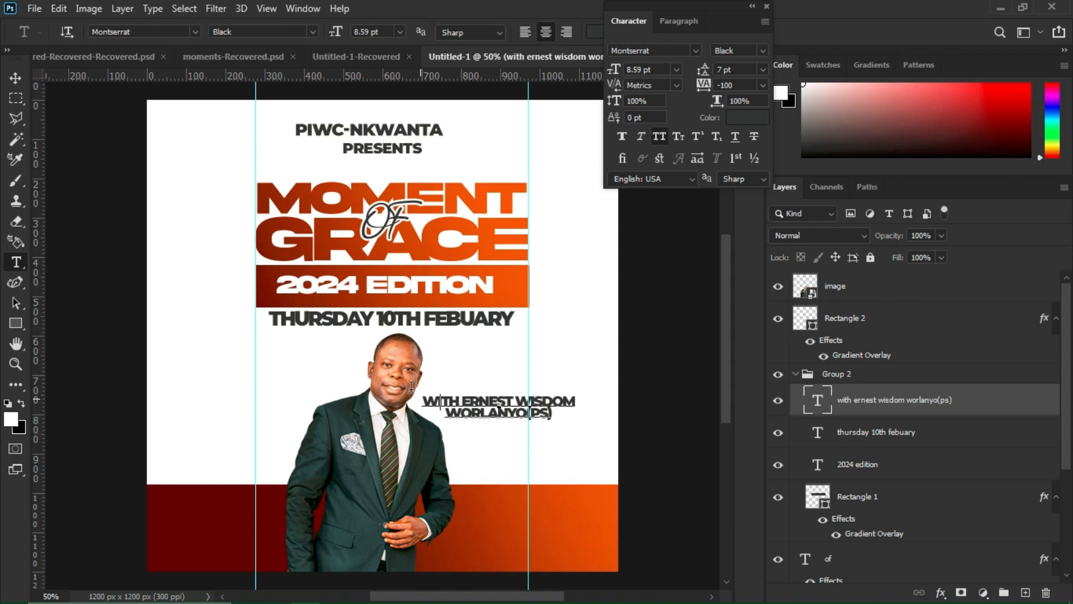
key("BackSpace")
left_click(16, 78)
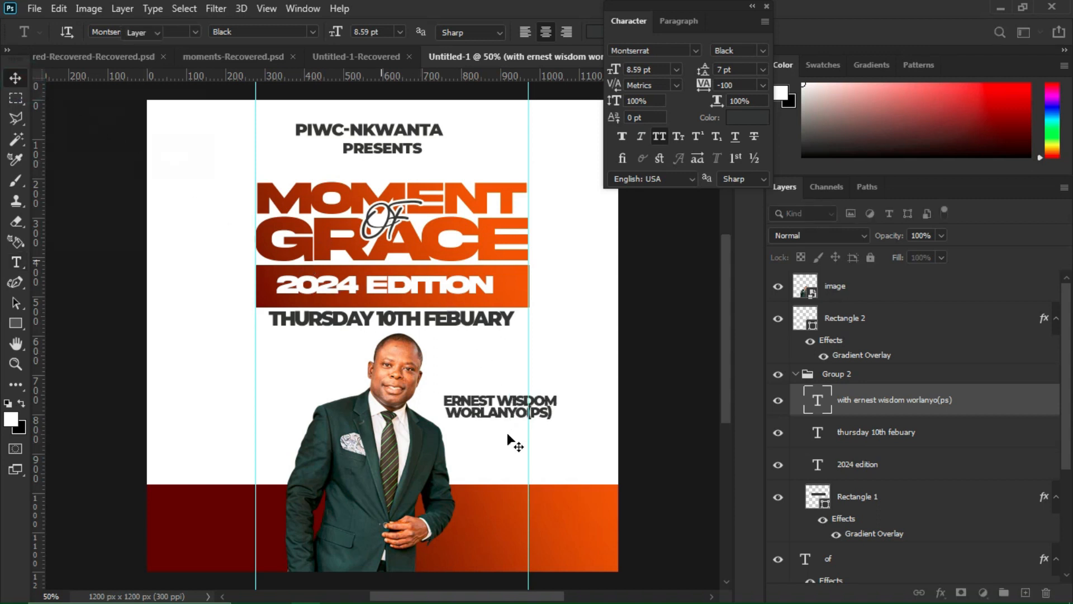
left_click_drag(509, 440, 510, 454)
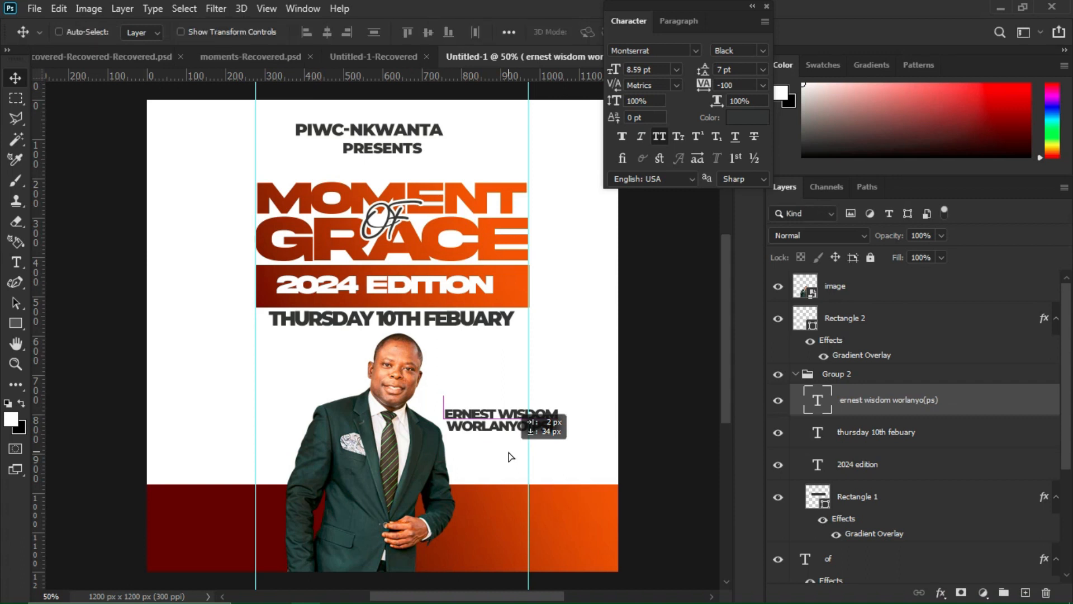
- Add a separate text layer reading "with" above the speaker's name
key("t")
left_click(467, 358)
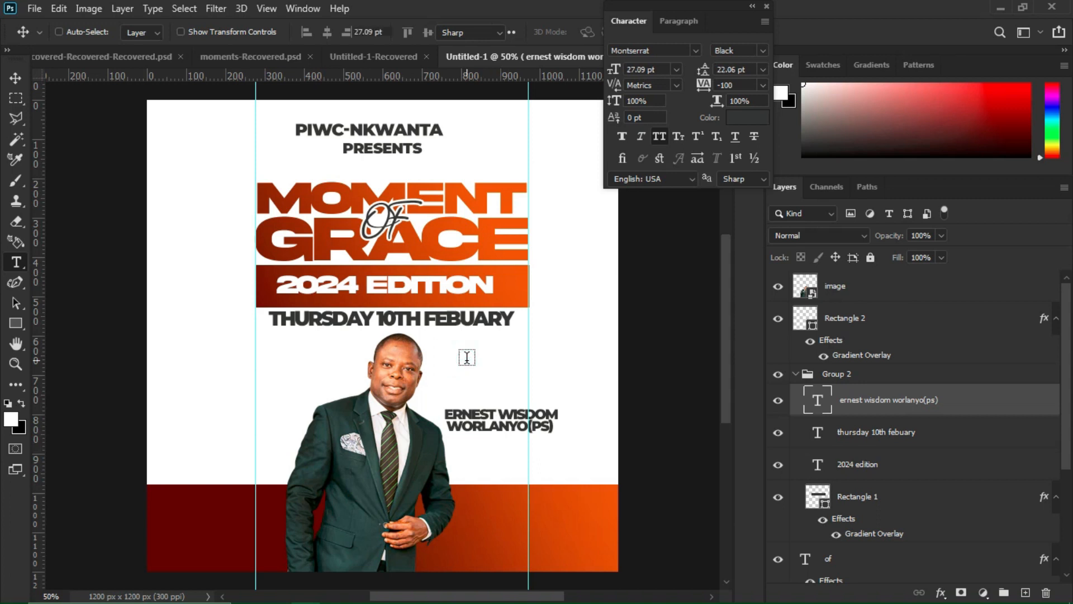
left_click(466, 358)
key("BackSpace")
type("with")
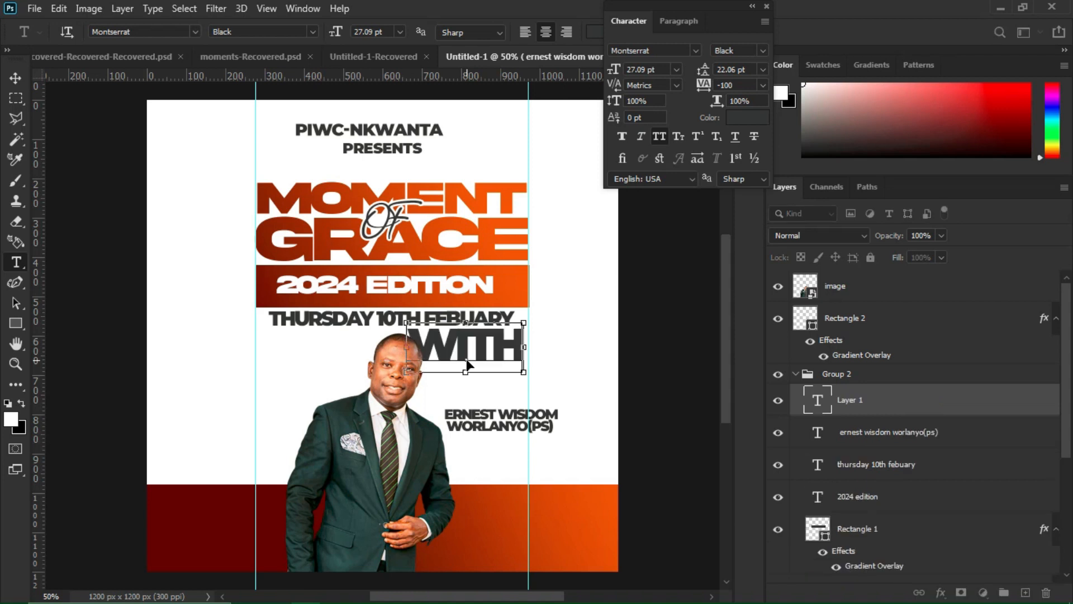
- Set the "with" text to the Taken by Vultures Demo font, without all caps, with tracking of -40
key("ctrl+a")
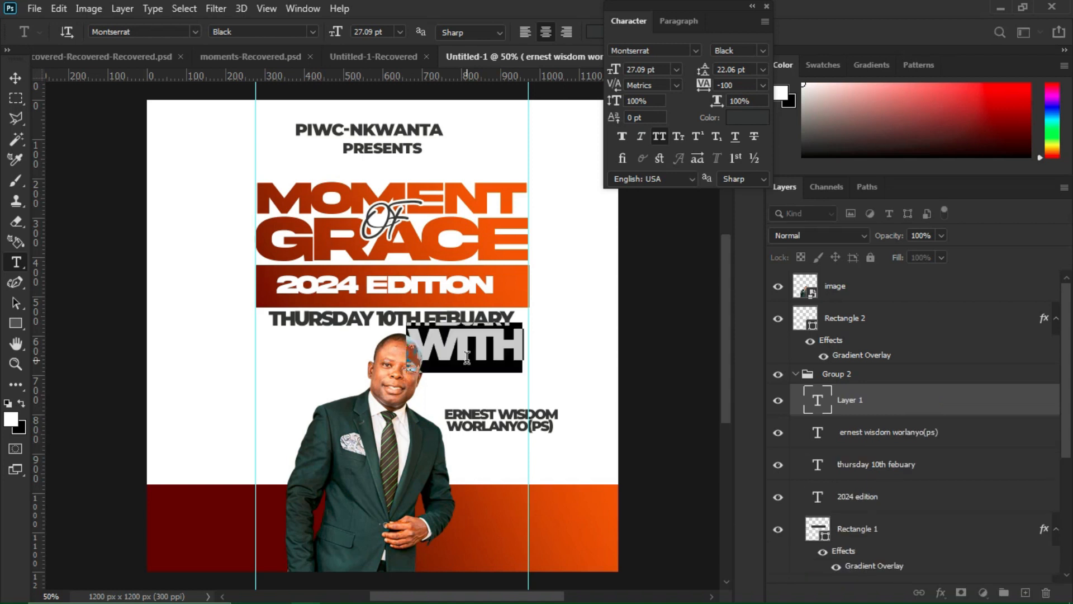
left_click(697, 50)
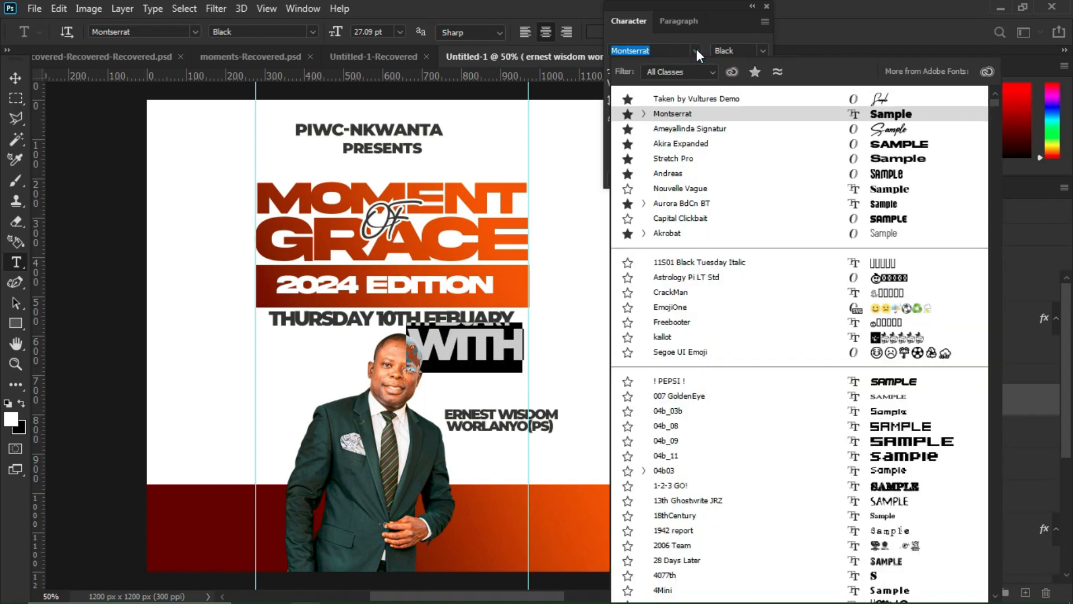
left_click(687, 99)
left_click(660, 137)
left_click(660, 137)
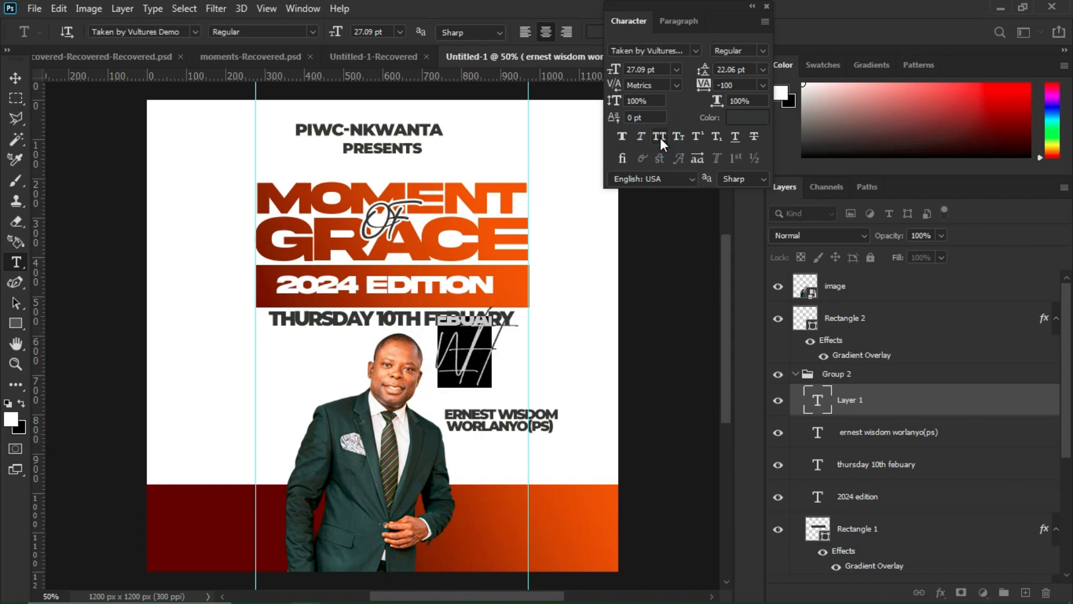
left_click(659, 138)
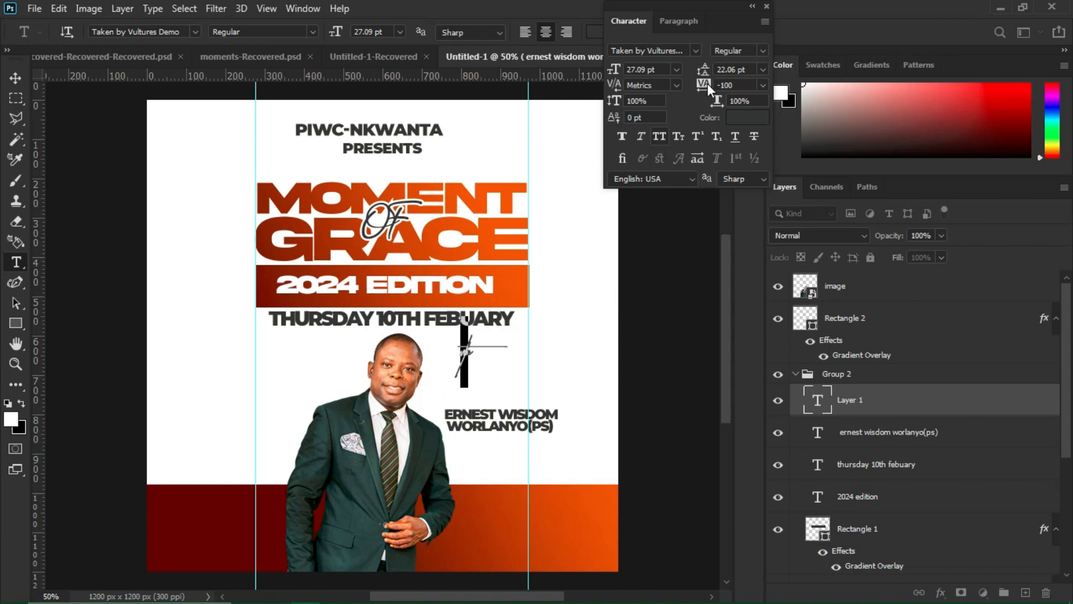
left_click_drag(702, 84, 706, 88)
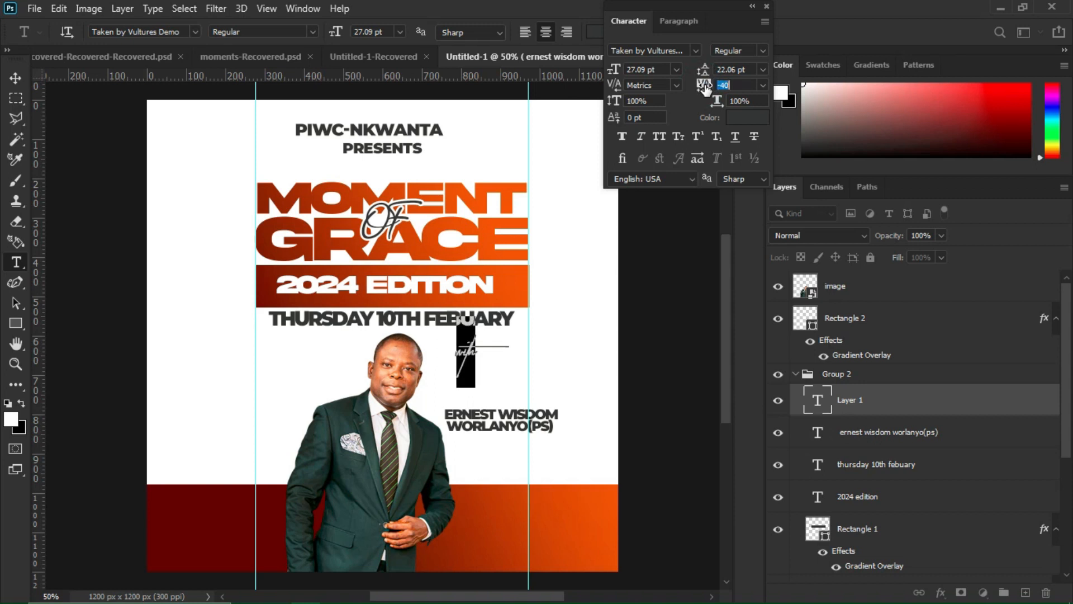
left_click(17, 79)
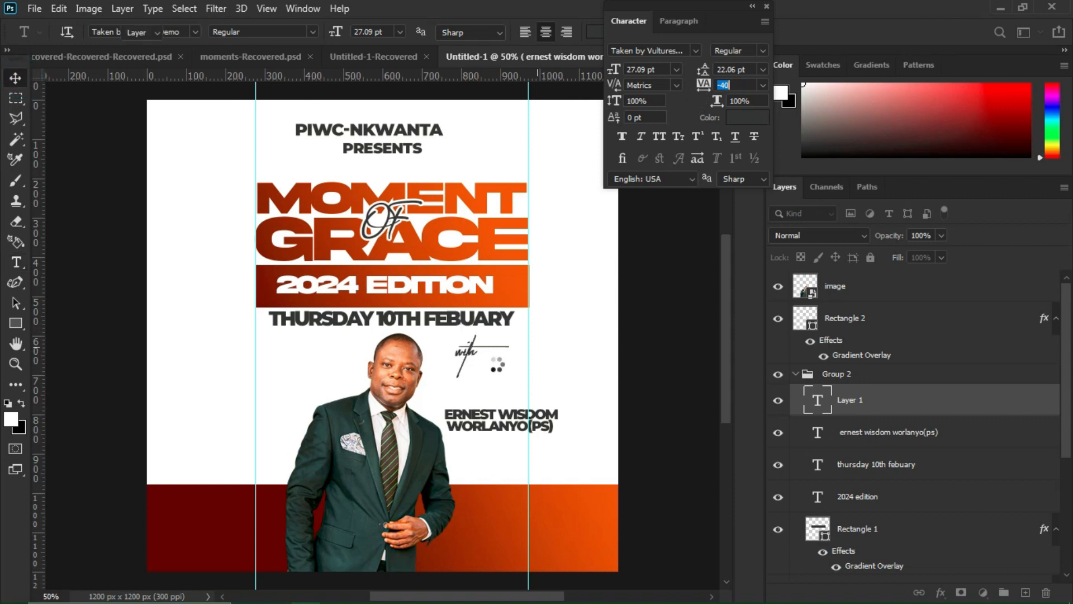
- Move the script "with" down so it sits directly above the speaker's name
left_click_drag(500, 374, 526, 413)
key("Down")
key("Down")
key("Down")
key("Down")
key("Down")
key("Down")
key("Down")
key("Down")
key("Down")
key("Down")
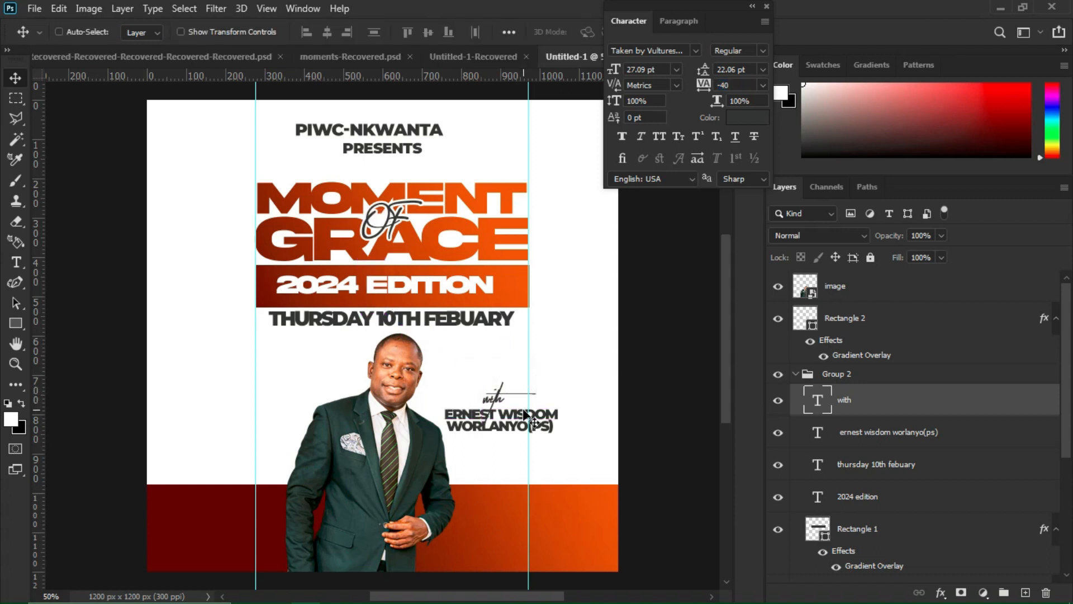
key("Up")
key("Up")
key("Up")
key("Up")
key("Up")
- Recolour the "with" text in the dark red sampled from the dark end of the 2024 Edition banner
left_click(754, 118)
key("t")
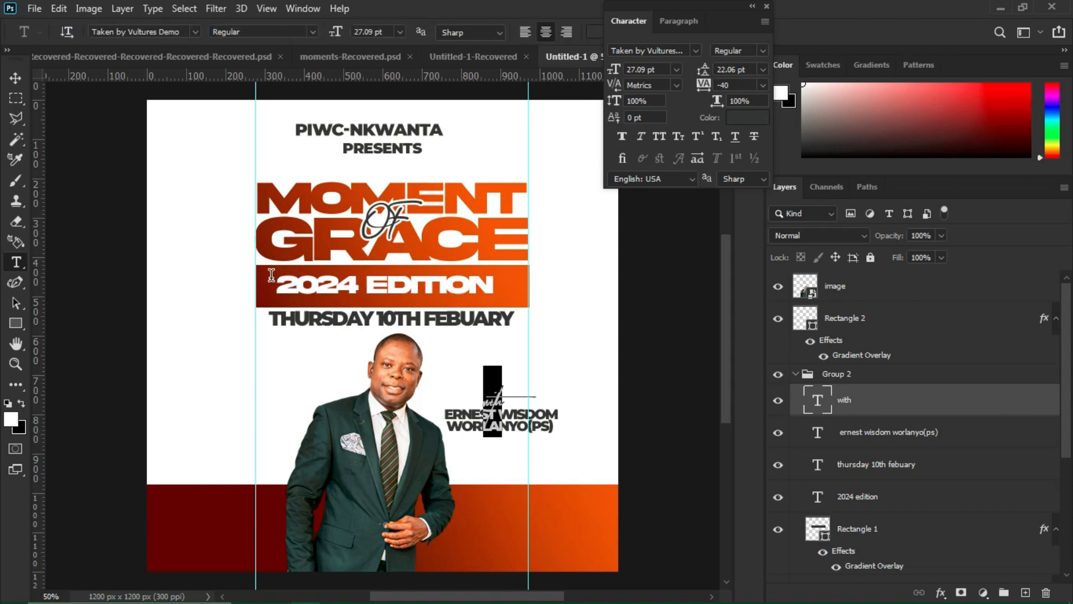
left_click(269, 278)
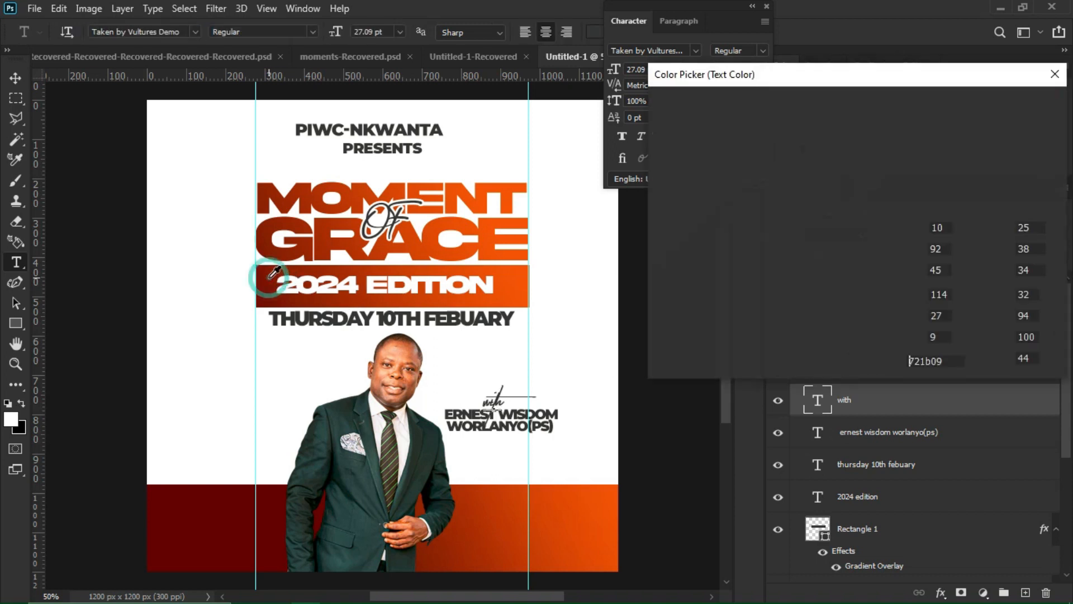
key("Return")
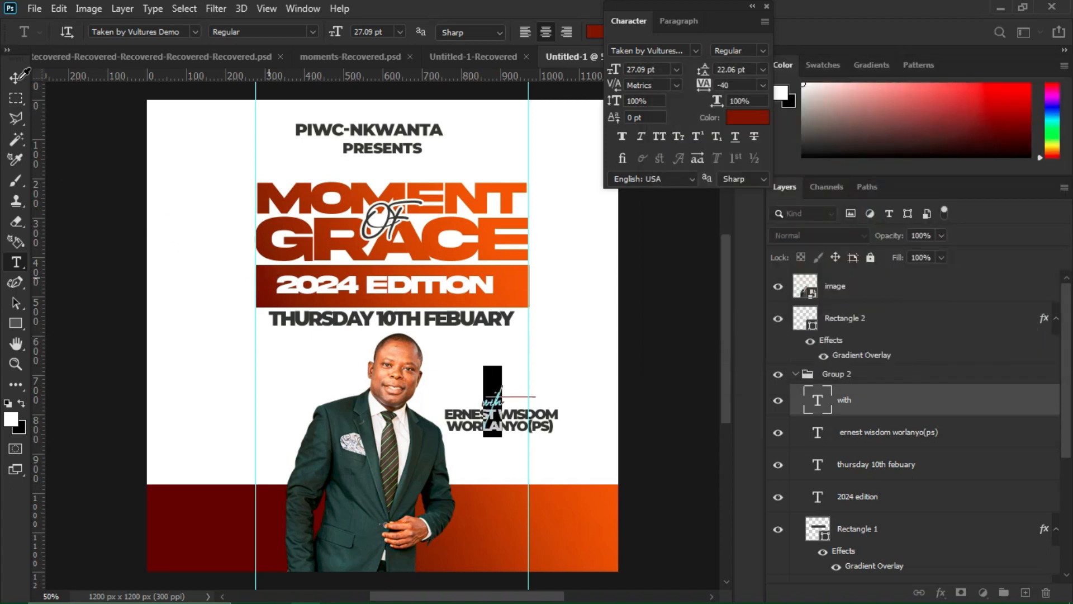
left_click(17, 78)
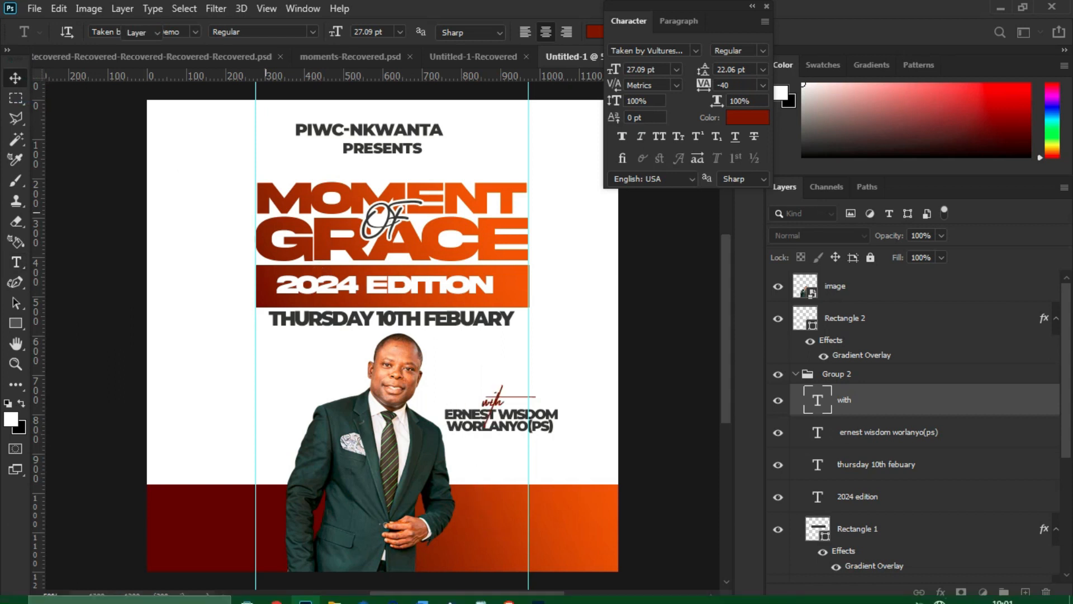
- Copy the "JOIN US ON" block with its Facebook and YouTube lines from the Notepad text and return to Photoshop
mouse_move(537, 587)
mouse_move(486, 565)
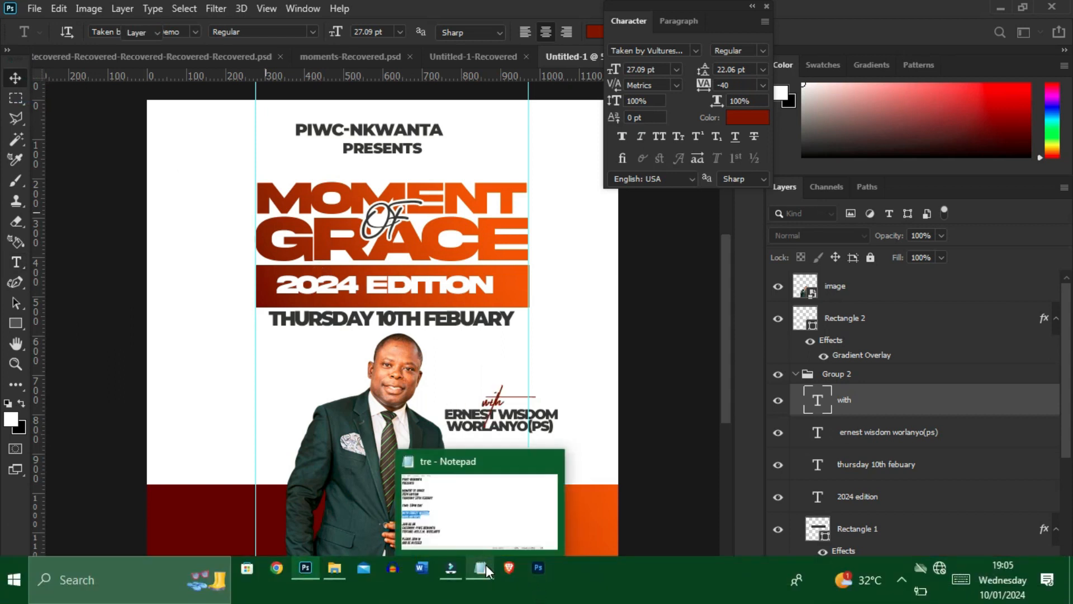
left_click(467, 514)
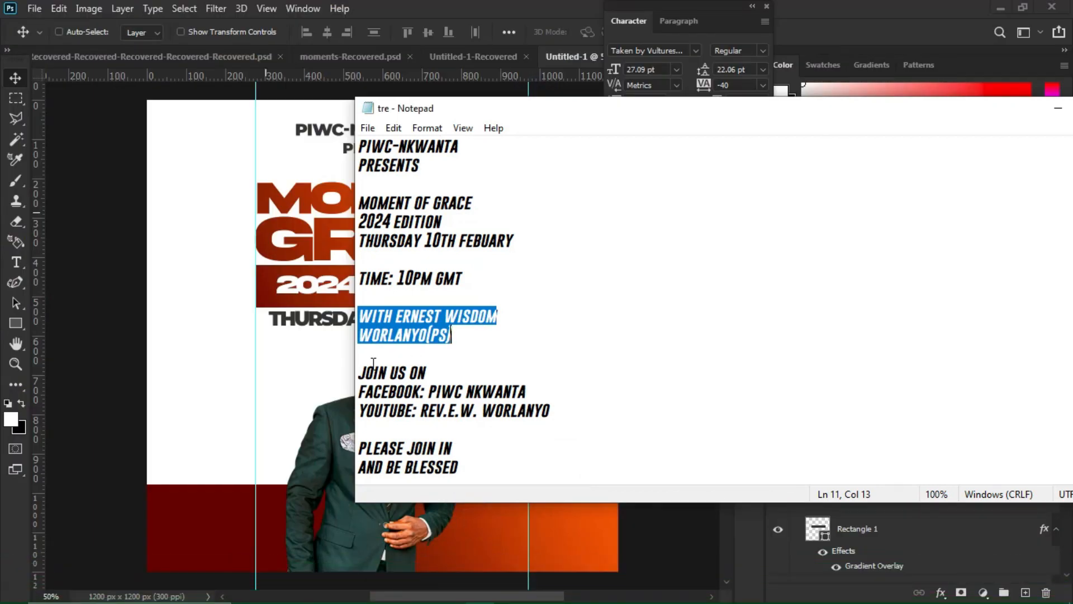
left_click_drag(361, 370, 579, 429)
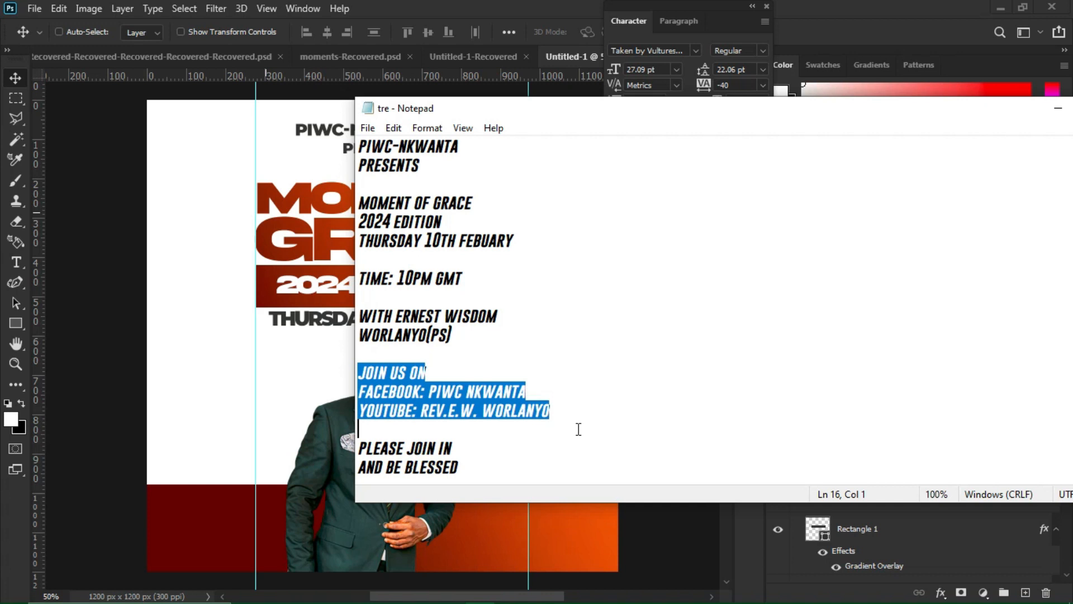
left_click(296, 415)
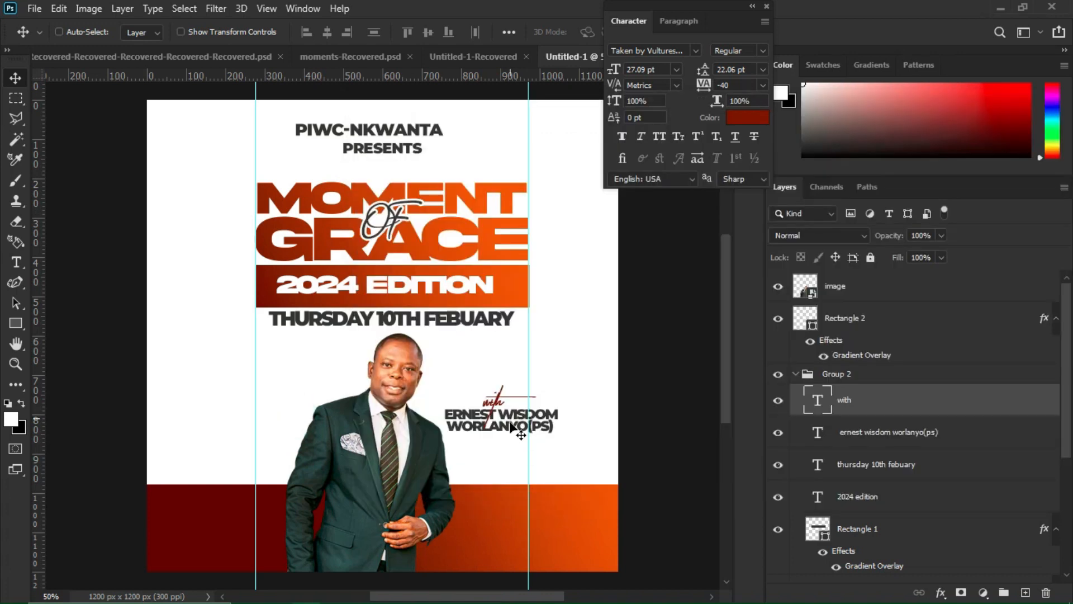
- Duplicate the text layer containing the speaker's name
right_click(464, 417)
left_click(485, 436)
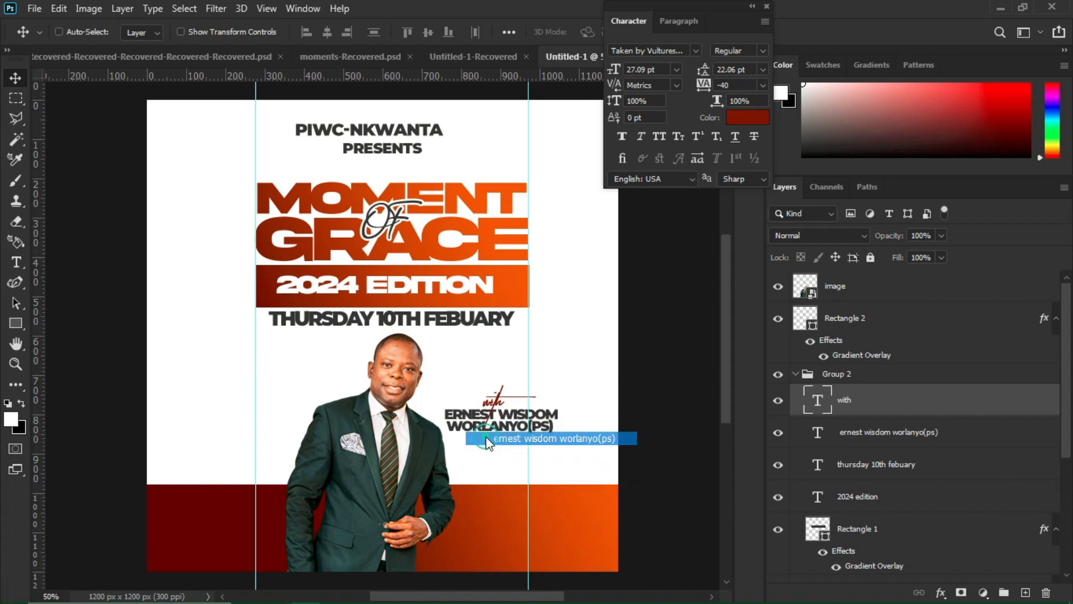
left_click(498, 422)
key("ctrl+j")
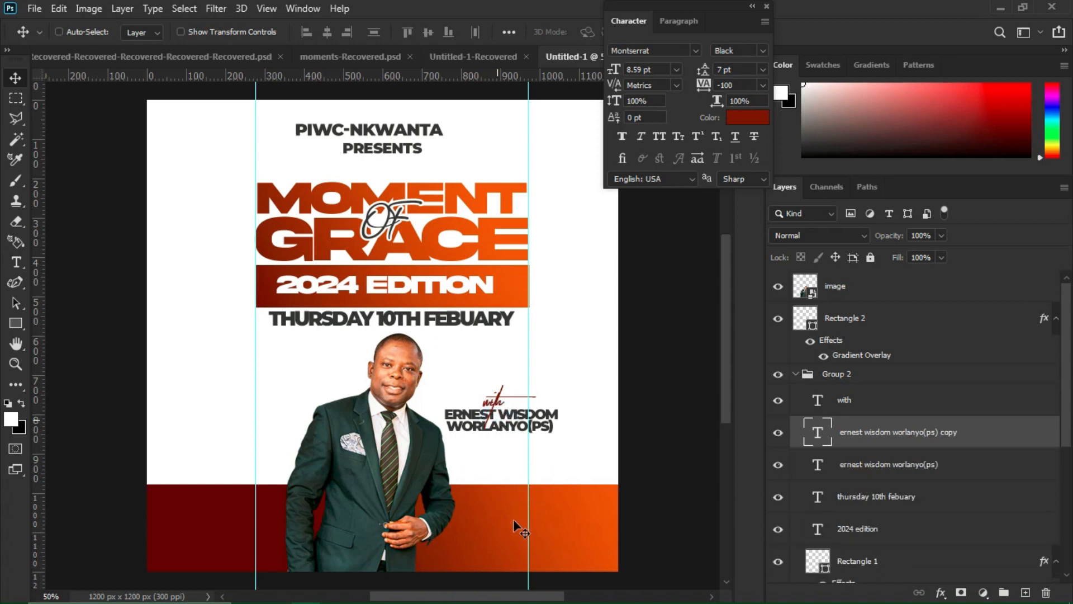
- Stack the duplicated name layer directly above Rectangle 2 and place its text on the orange end of the bottom band
left_click_drag(513, 527, 522, 549)
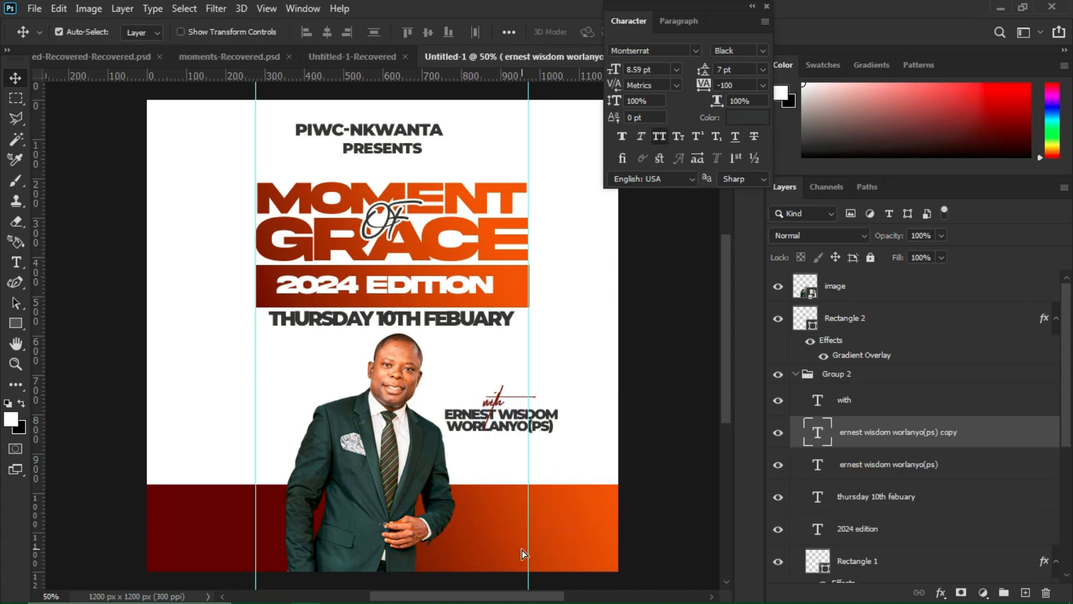
left_click(864, 440, "ctrl")
left_click_drag(864, 444, 843, 307)
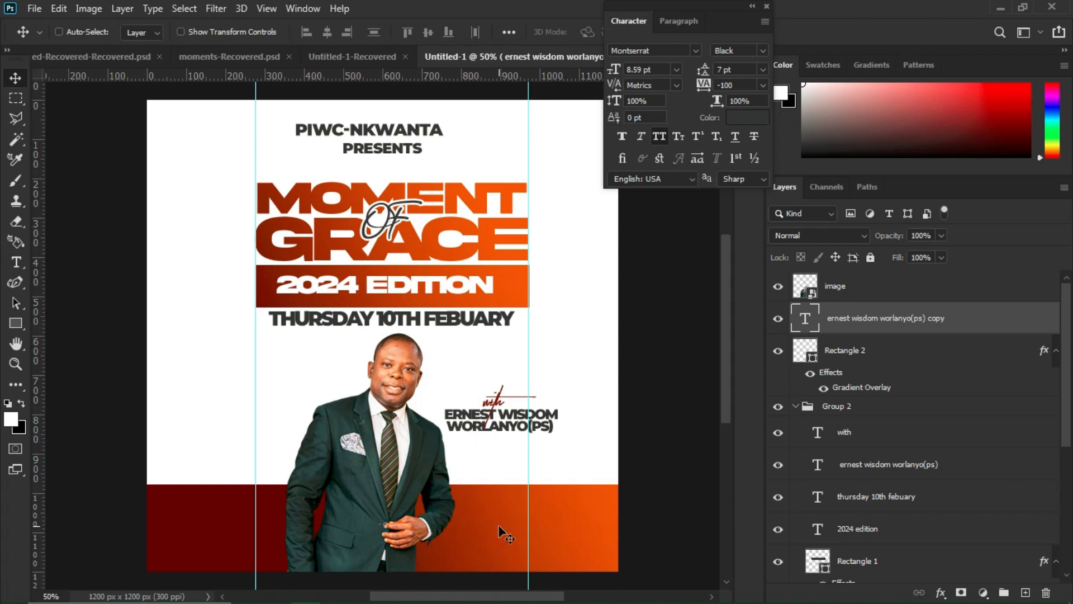
left_click_drag(509, 552, 511, 522)
- Replace the duplicated name with the copied text: JOIN US ON, FACEBOOK: PIWC NKWANTA and the YouTube line with the channel name
key("t")
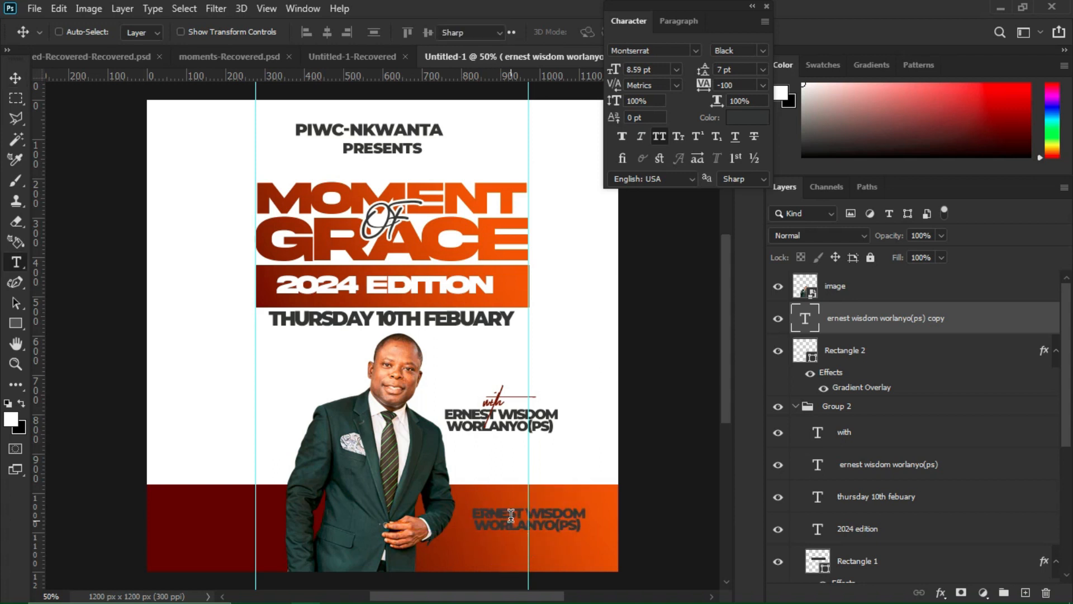
key("v")
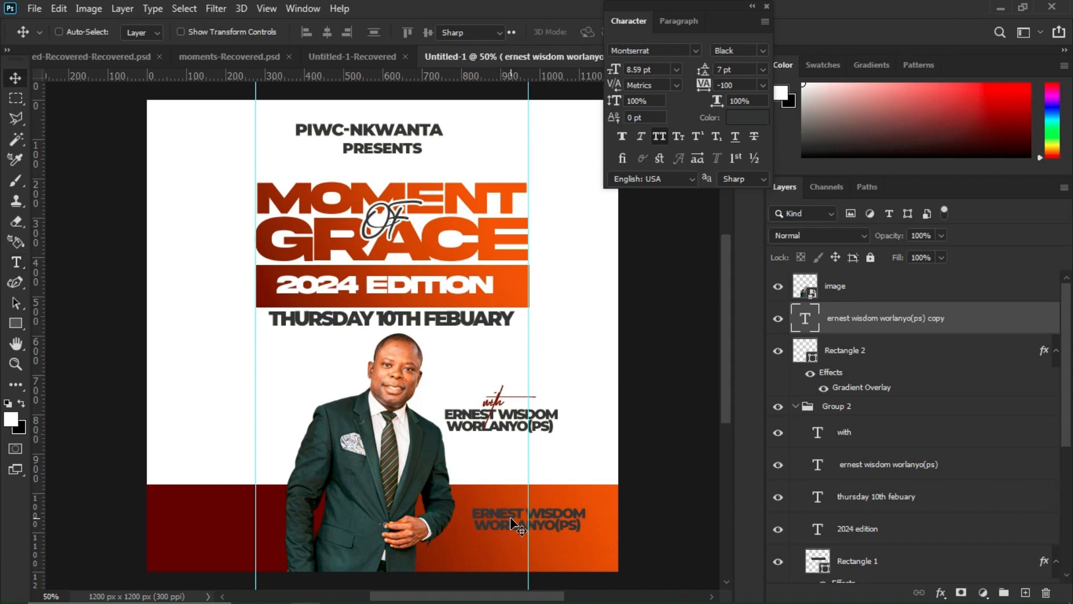
left_click(16, 262)
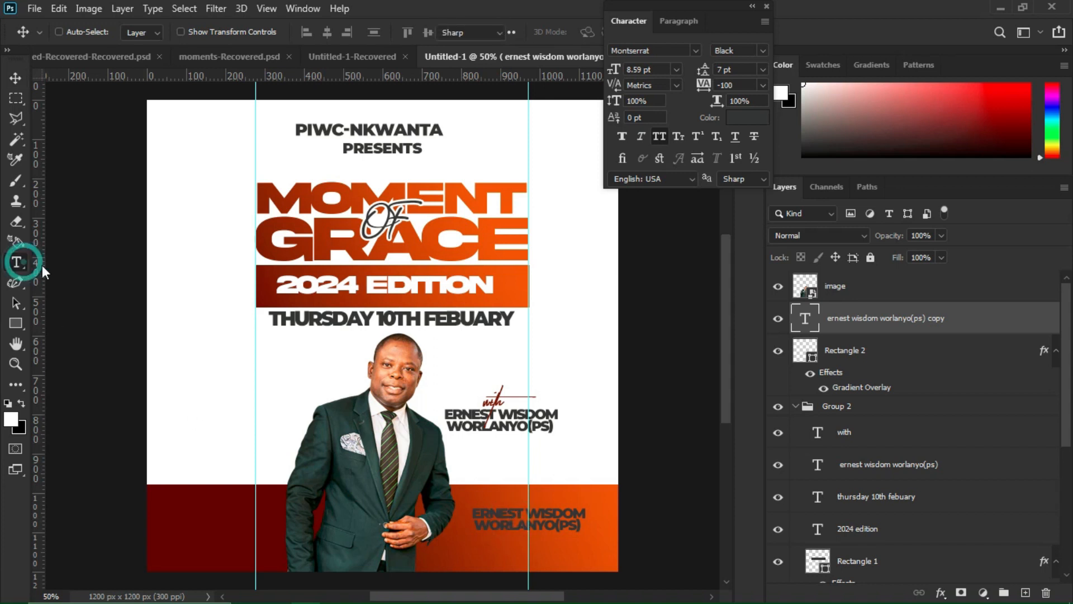
left_click(507, 512)
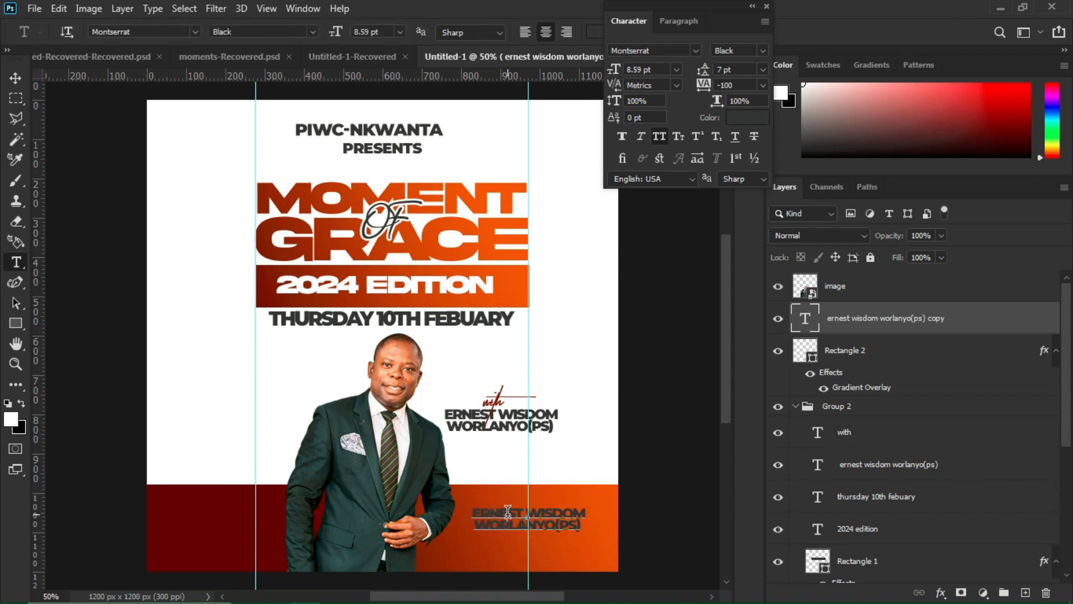
key("ctrl+a")
left_click(507, 512)
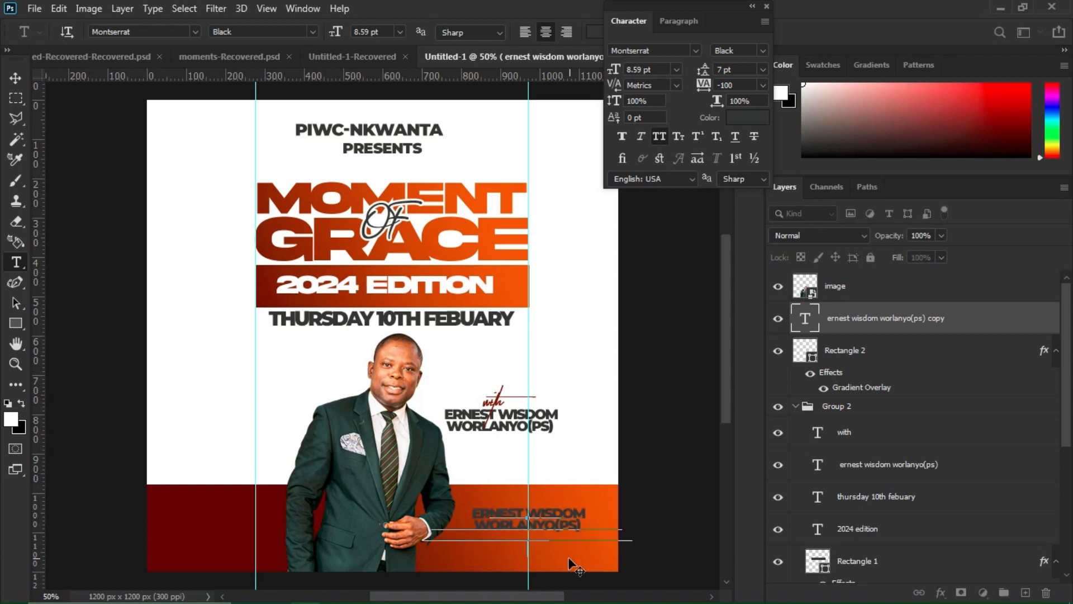
key("ctrl+a")
type("JOIN US ON FACEBOOK: PIWC NKWANTA YOUTUBE: REV E.W. WORLANYO")
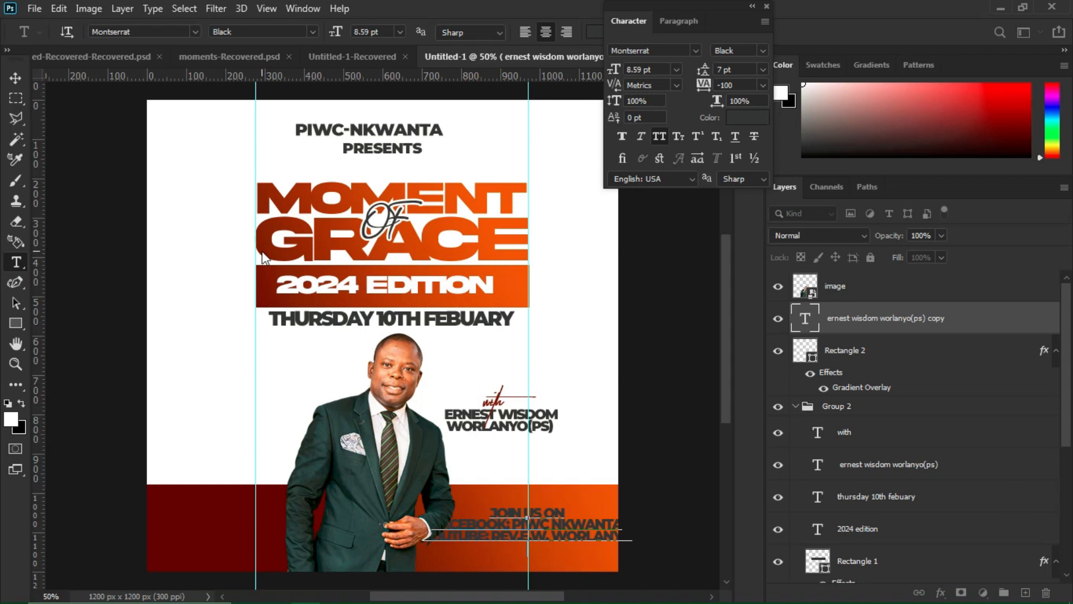
key("ctrl")
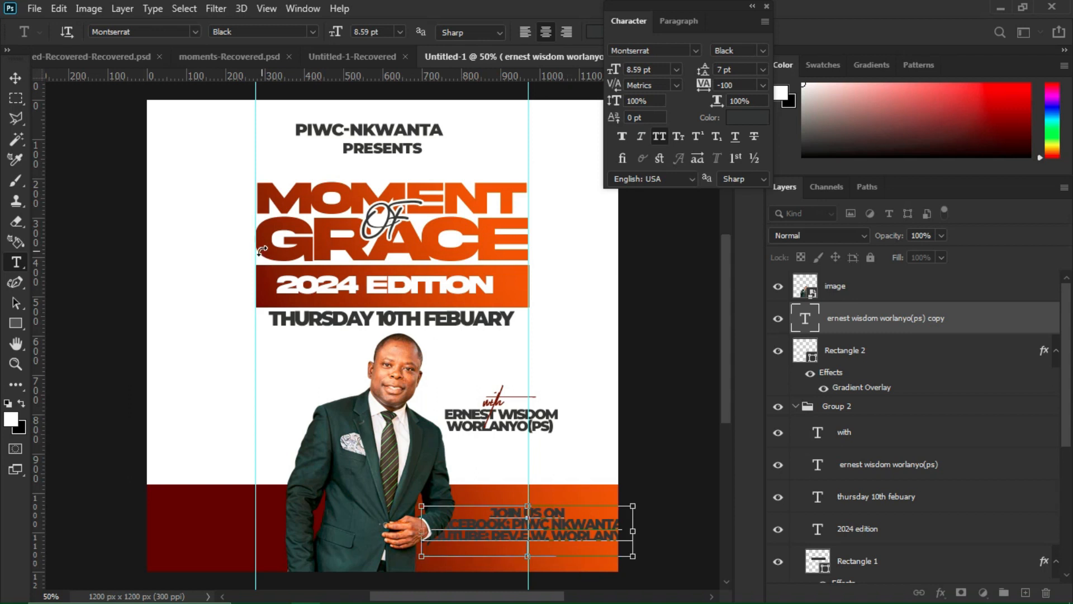
- Recolour the whole "JOIN US ON" text block white (ffffff)
key("ctrl+a")
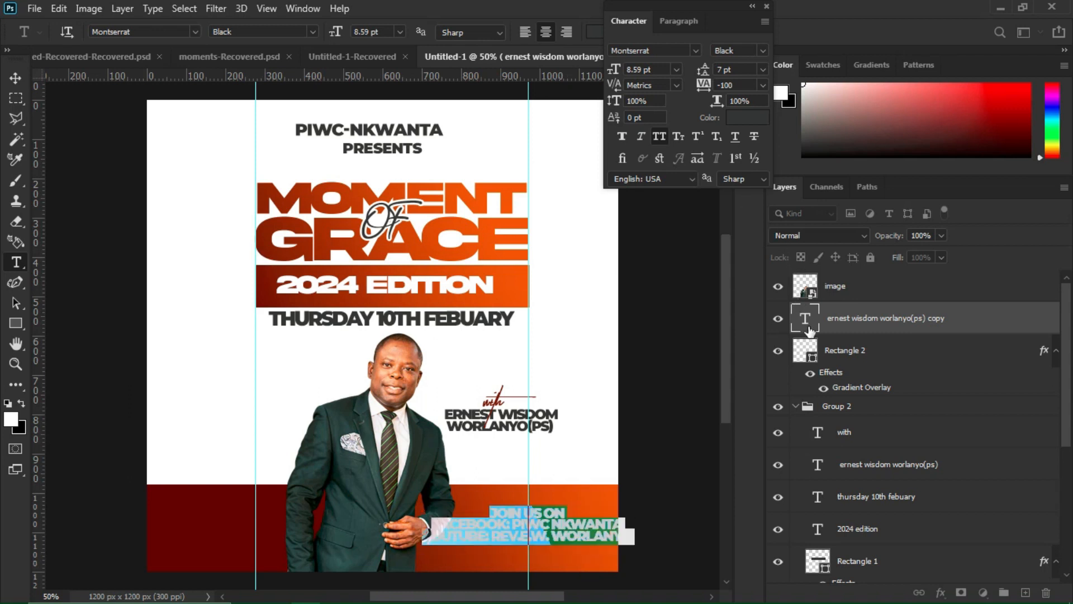
left_click(744, 123)
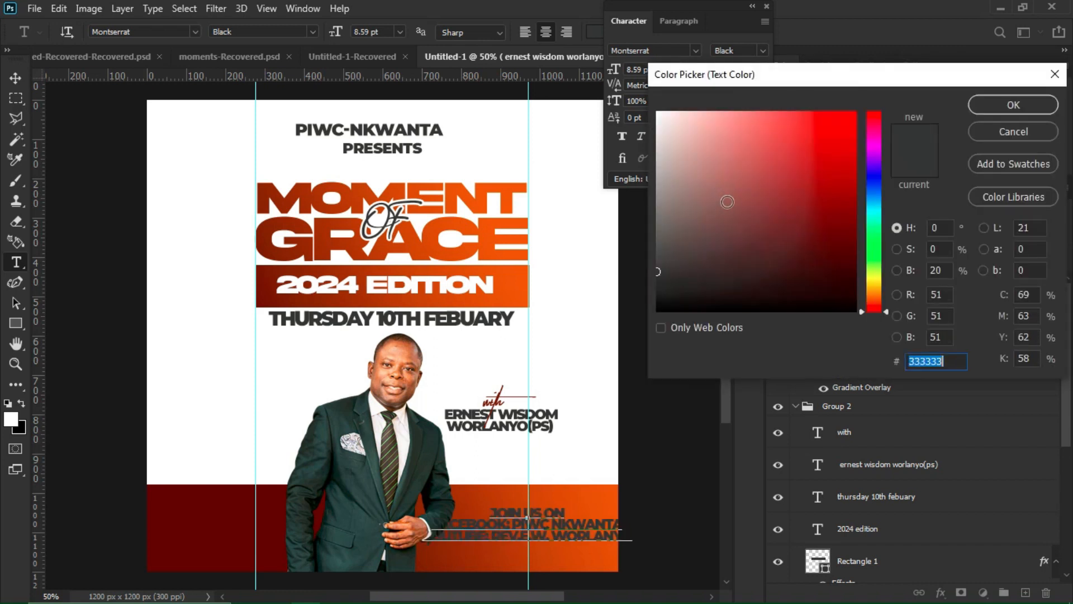
left_click_drag(711, 179, 549, 79)
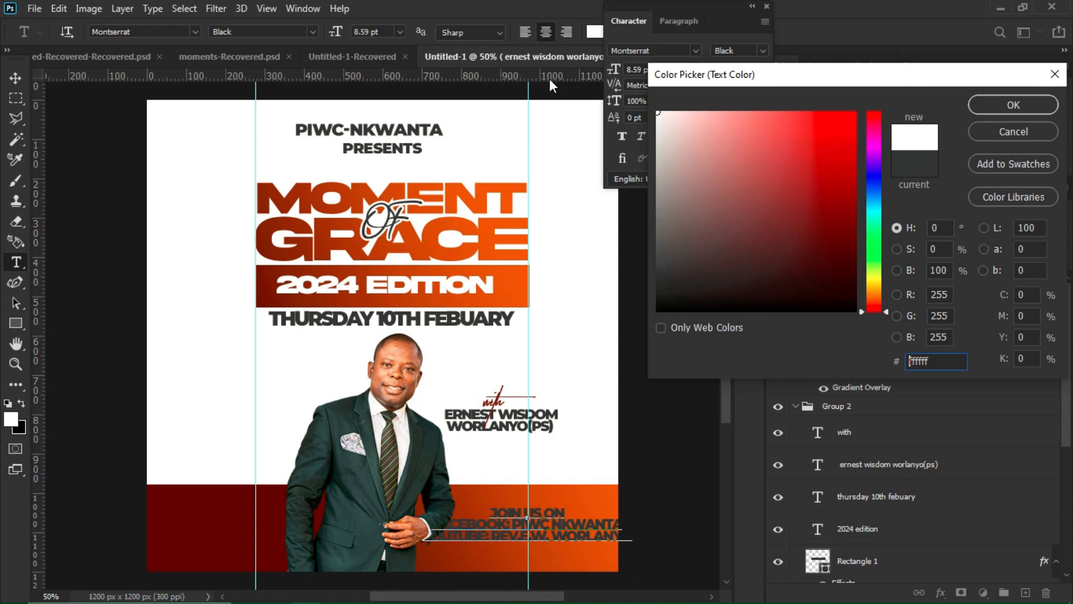
key("Return")
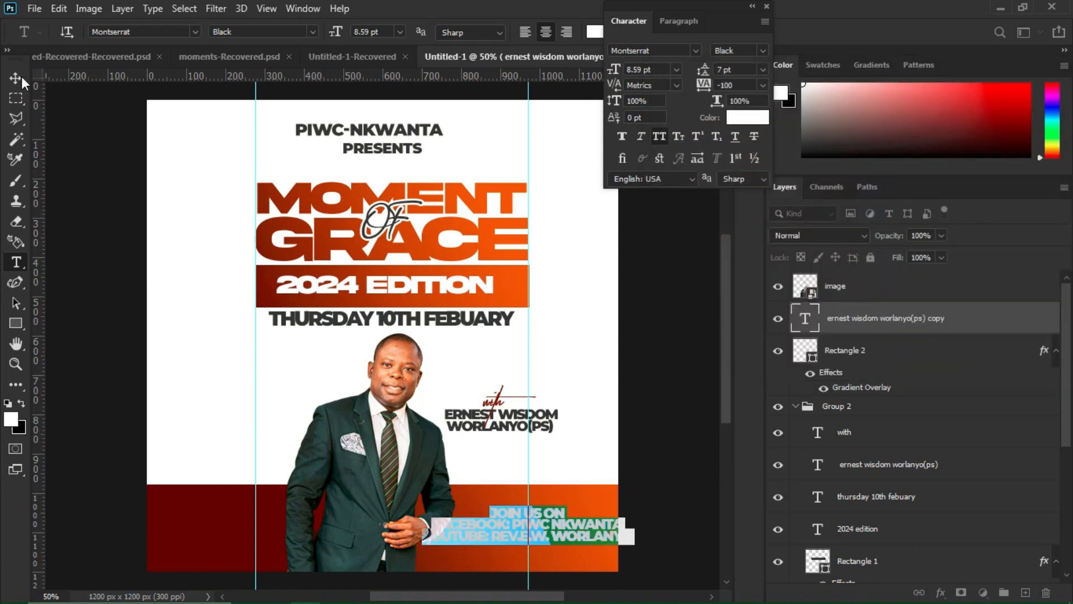
left_click(22, 77)
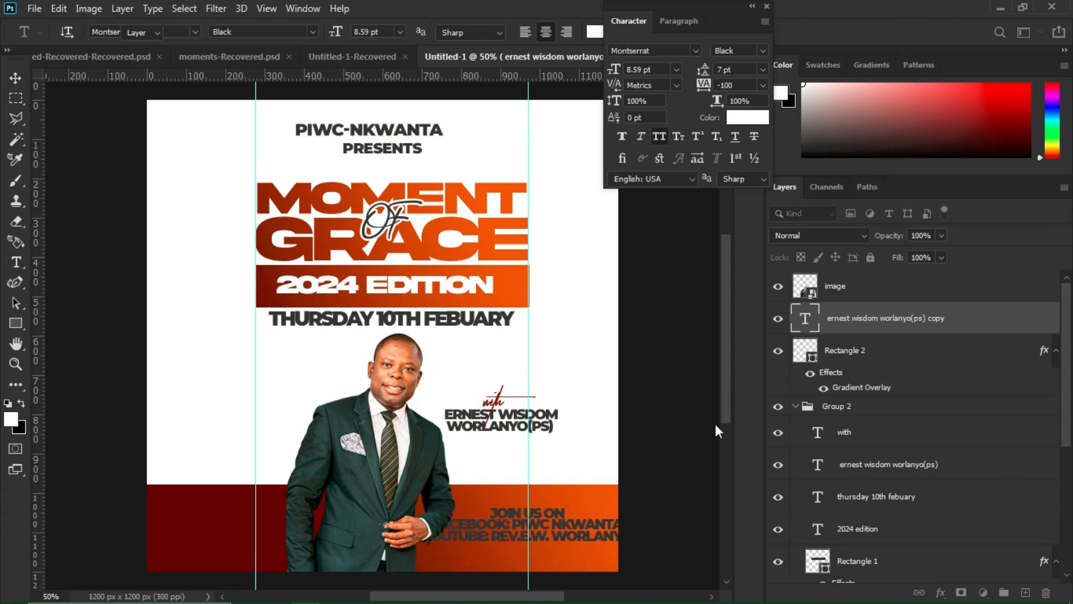
- Scale the "JOIN US ON" text to 77.85% and move it clear of the speaker onto the orange end of the band
key("ctrl+t")
left_click_drag(632, 555, 586, 544)
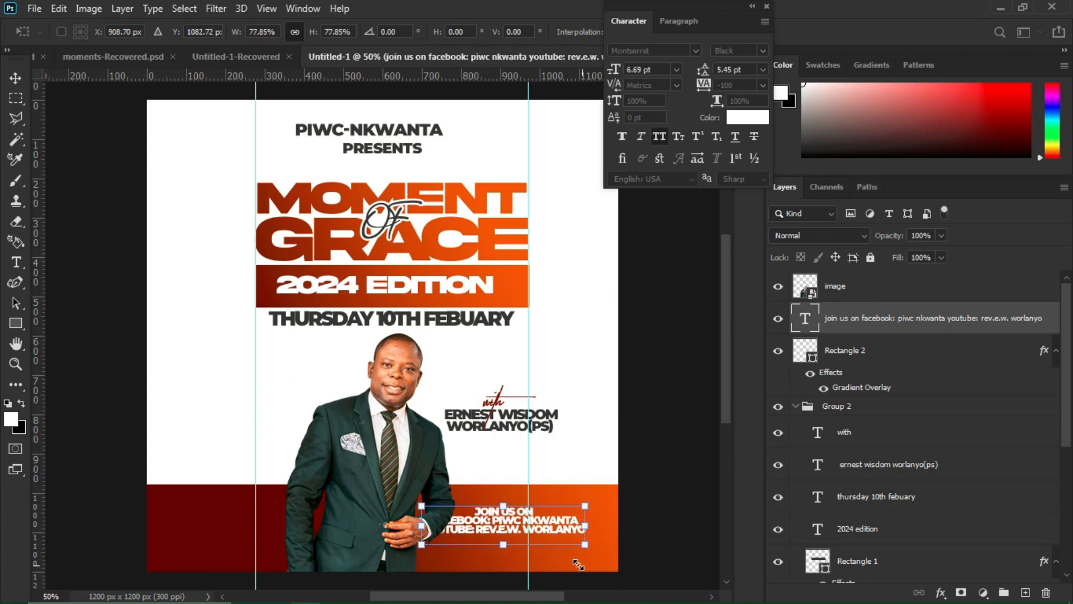
key("Return")
left_click_drag(562, 556, 592, 567)
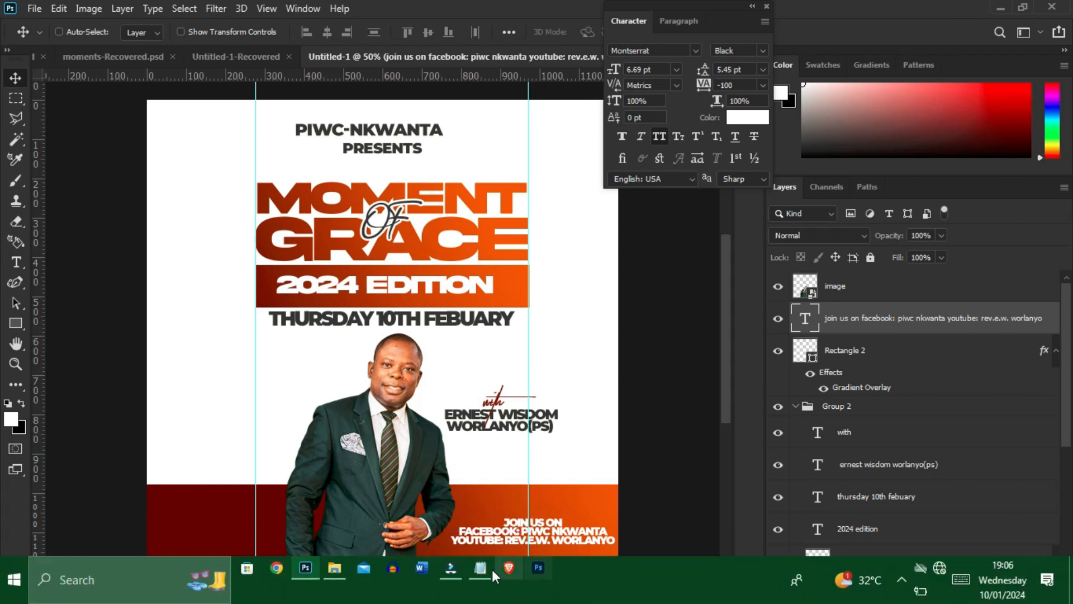
- Copy "PLEASE JOIN IN AND BE BLESSED" from the Notepad text and return to Photoshop
mouse_move(476, 568)
left_click(458, 502)
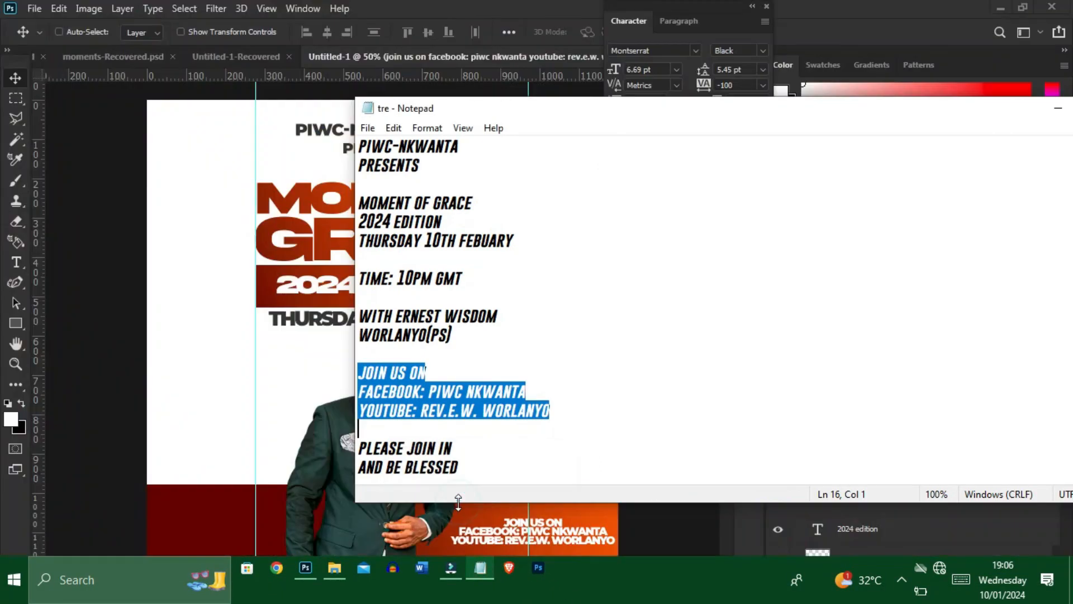
left_click_drag(358, 441, 481, 478)
key("ctrl+c")
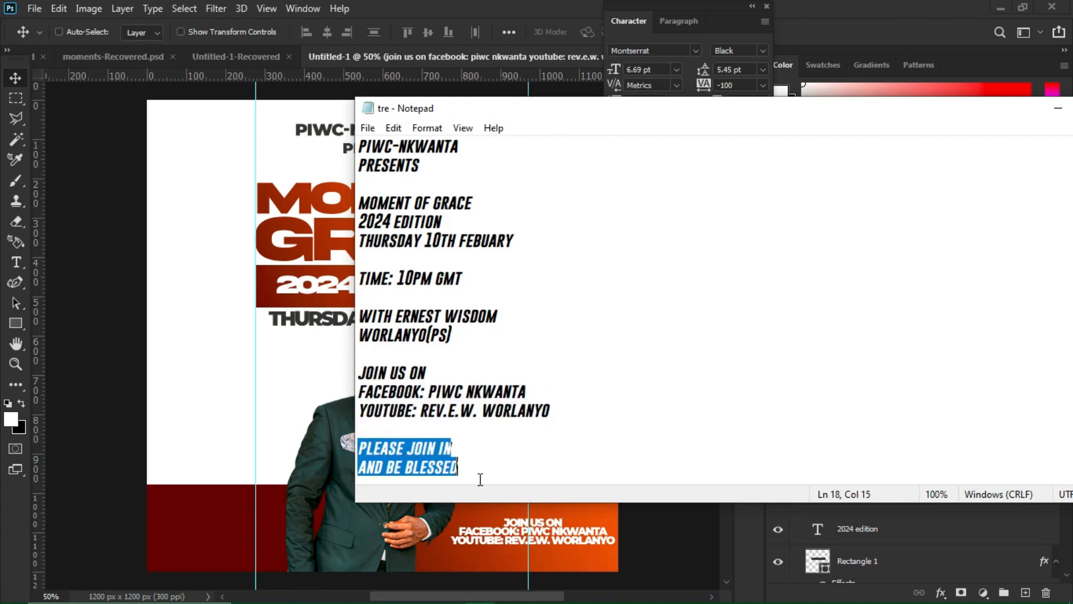
left_click(239, 431)
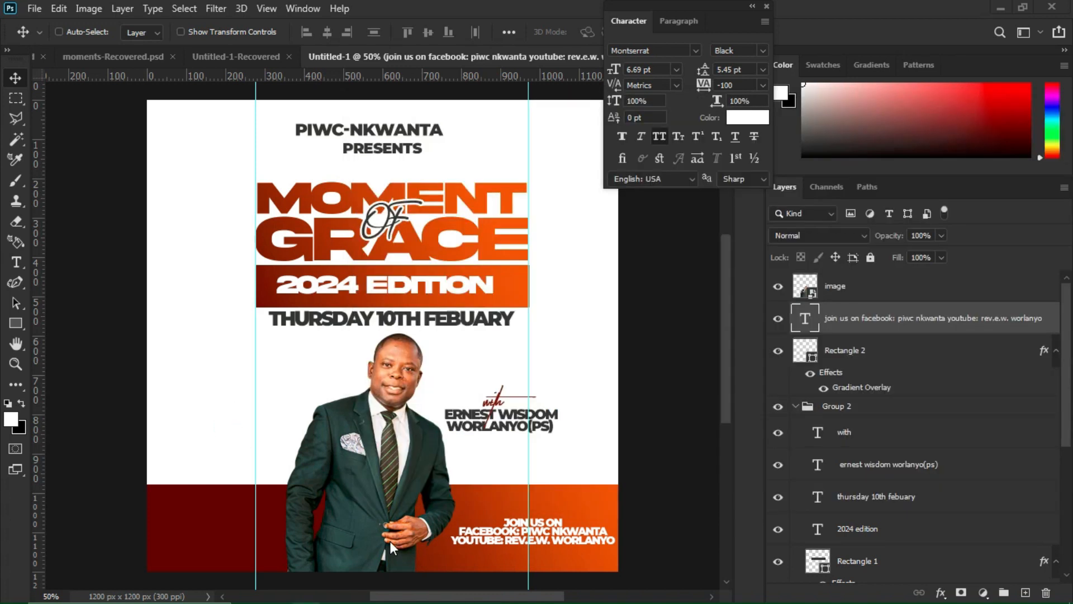
- Duplicate the "JOIN US ON" text layer and place the copy on the dark red end of the bottom band
right_click(570, 531)
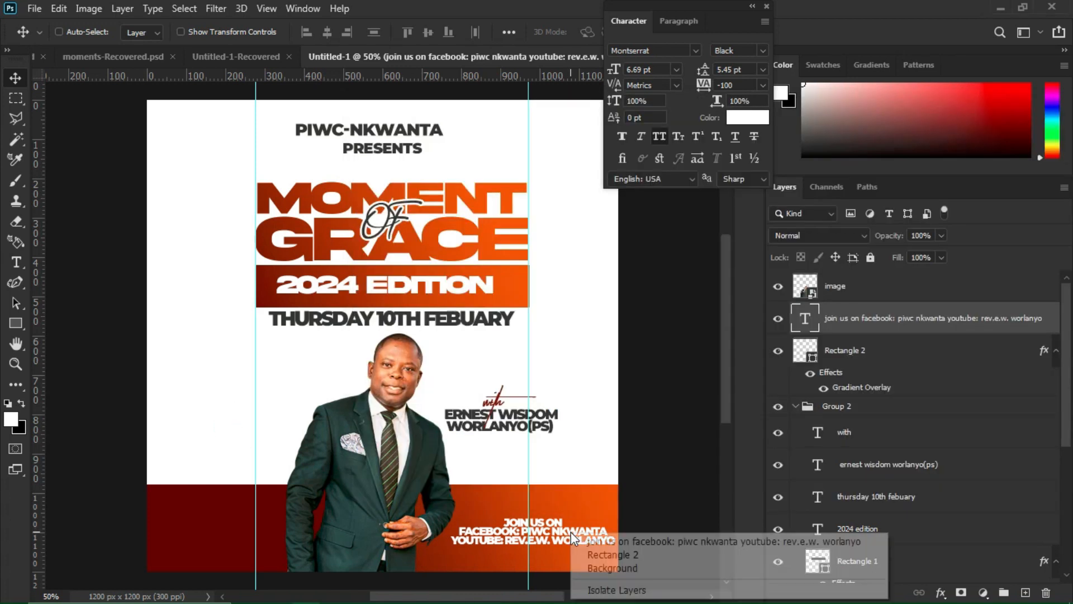
left_click(576, 539)
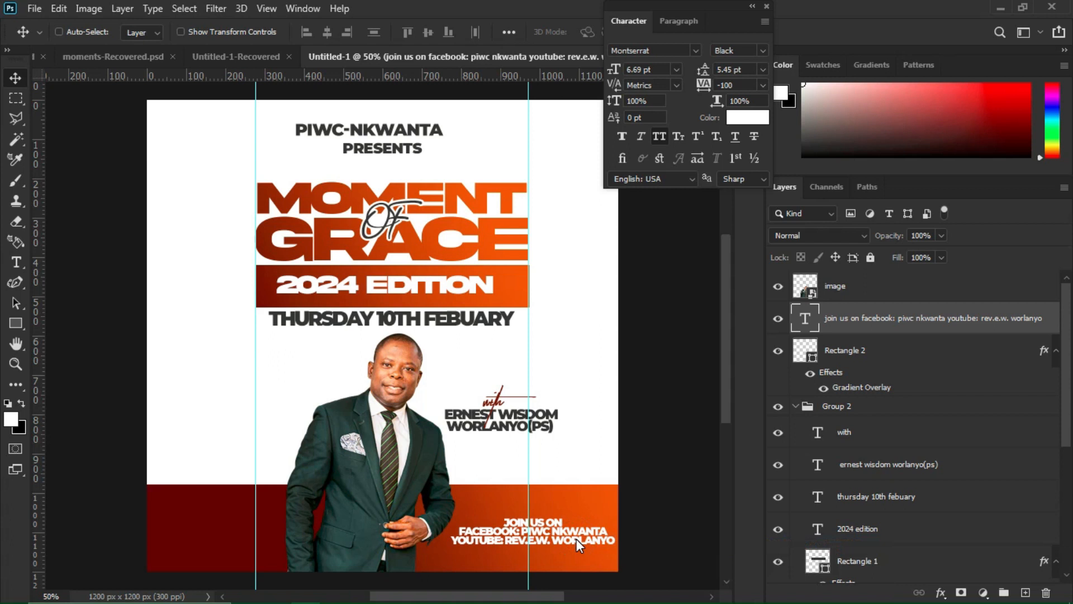
key("ctrl+j")
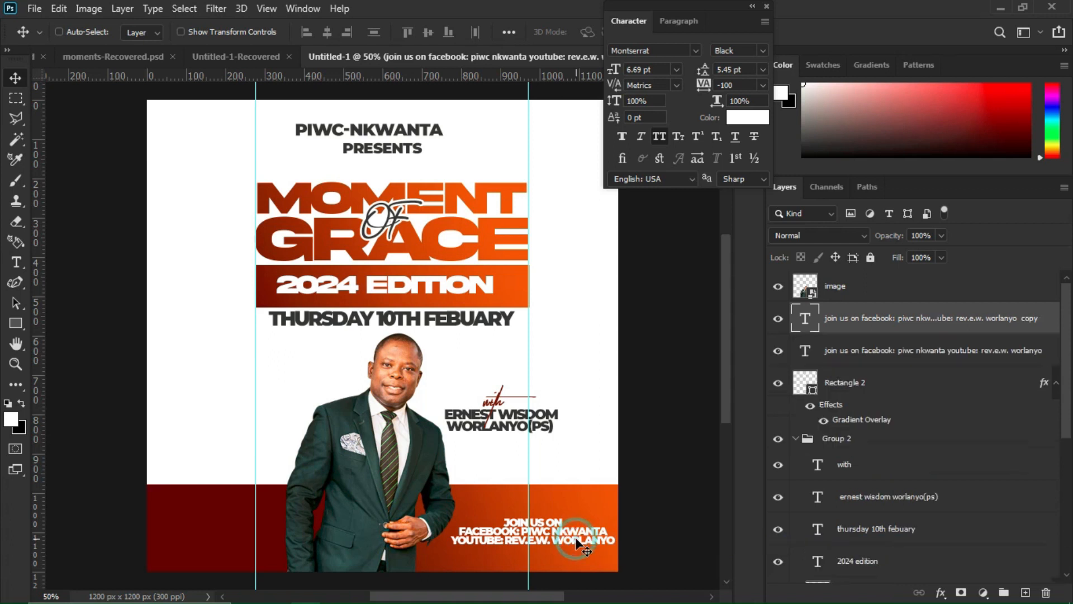
left_click_drag(199, 547, 223, 547)
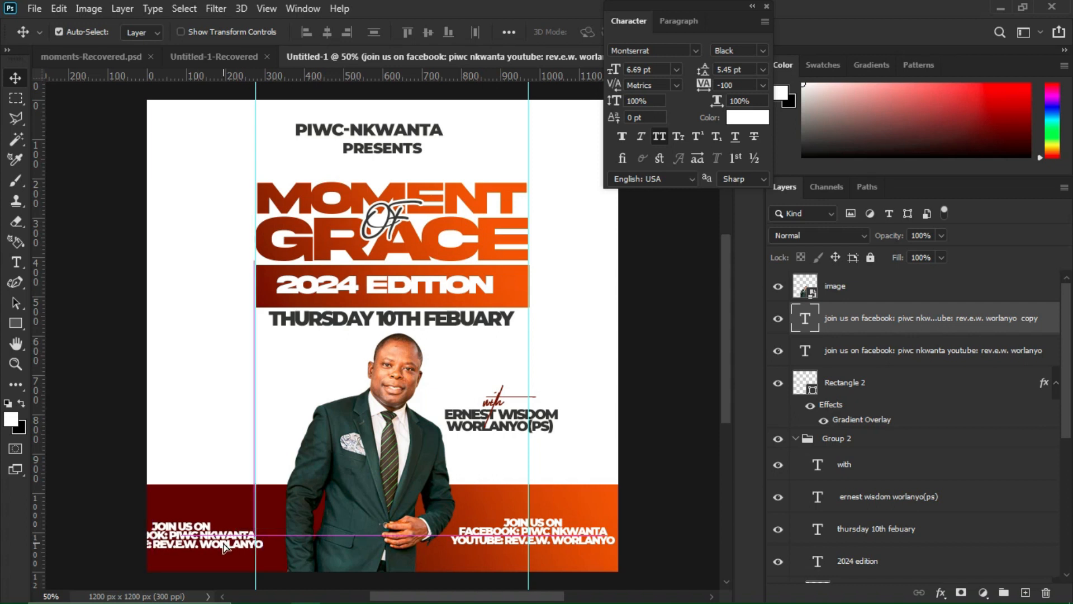
- Replace the duplicated footer text with the copied "PLEASE JOIN IN AND BE BLESSED" and move it fully onto the band's dark red end
key("t")
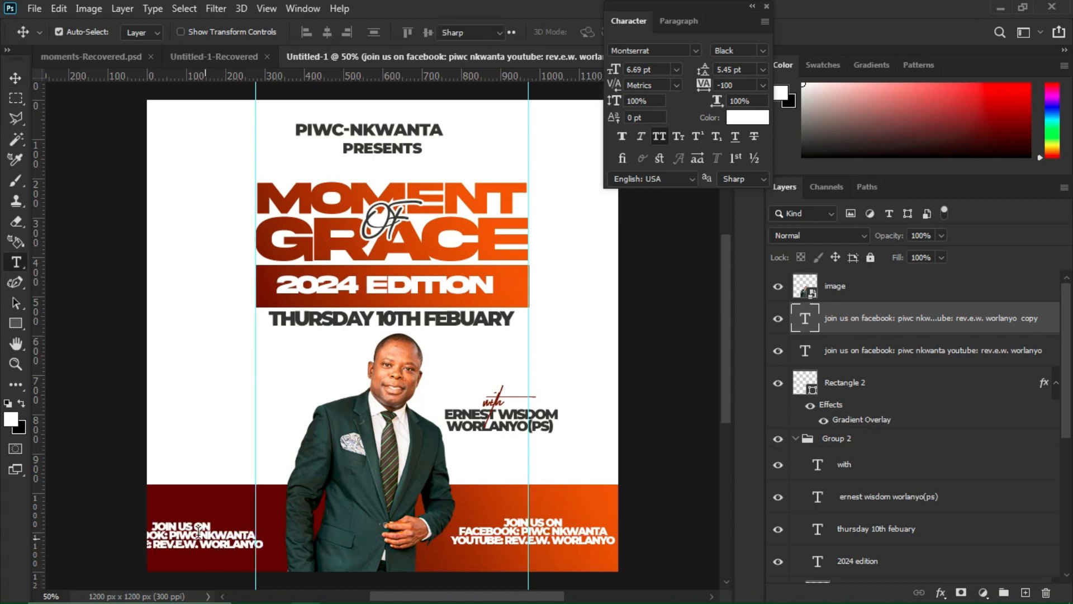
key("v")
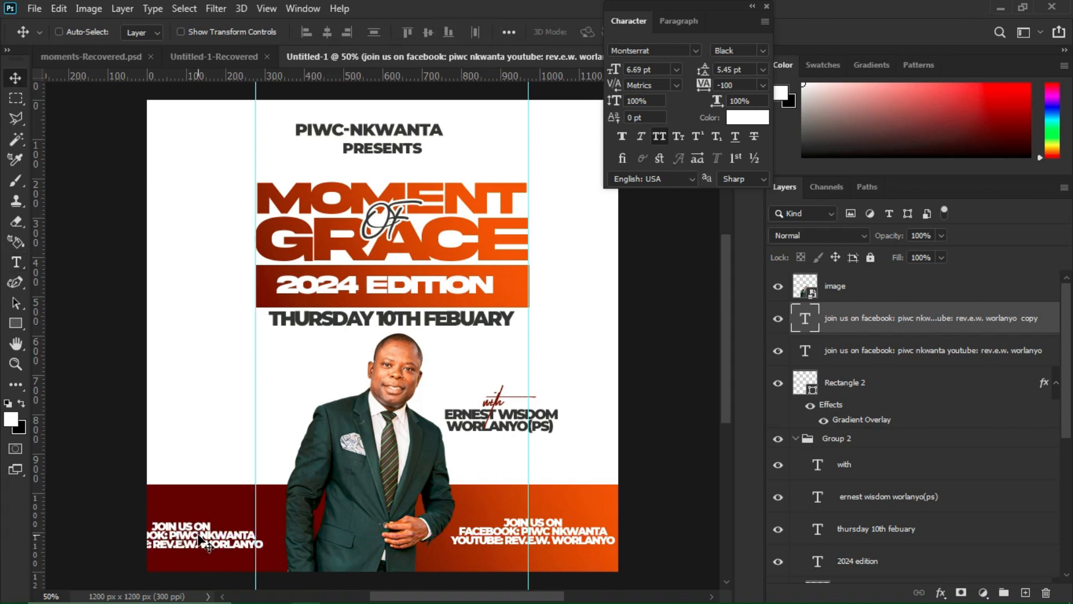
left_click(22, 271)
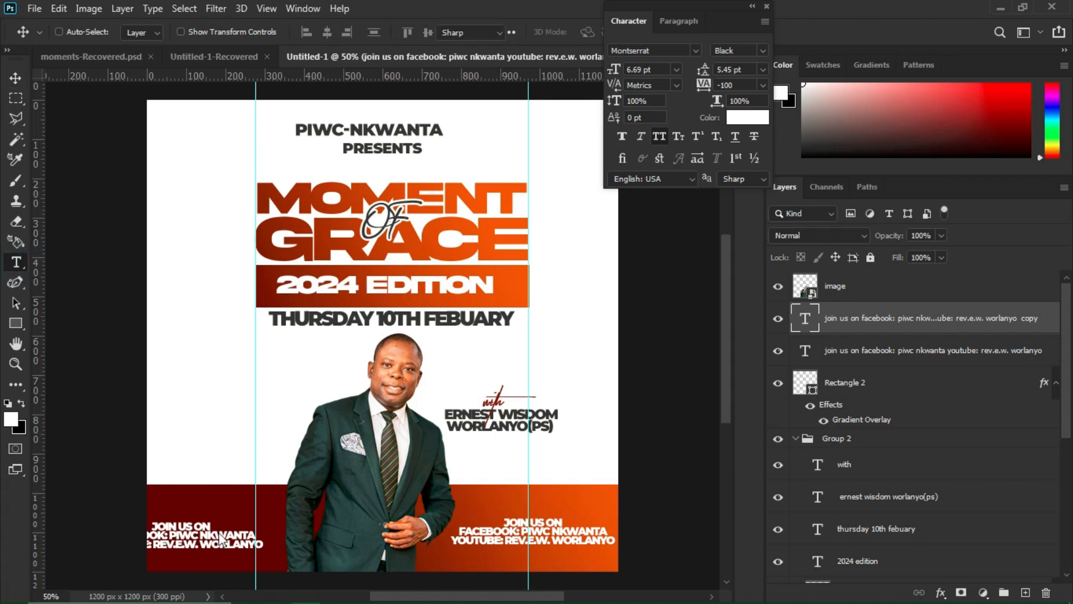
left_click(191, 527)
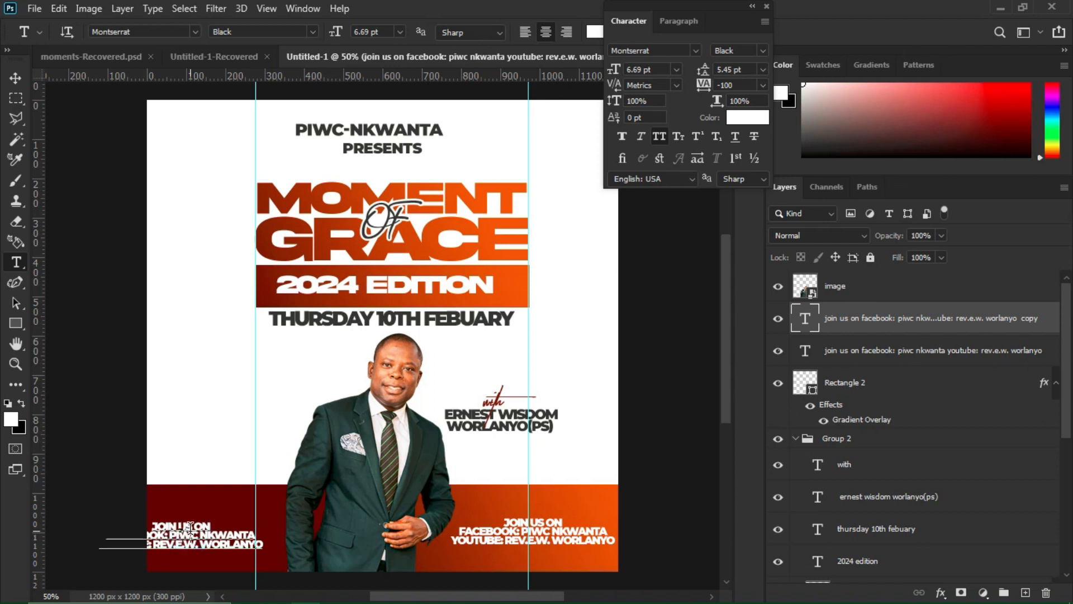
key("ctrl+a")
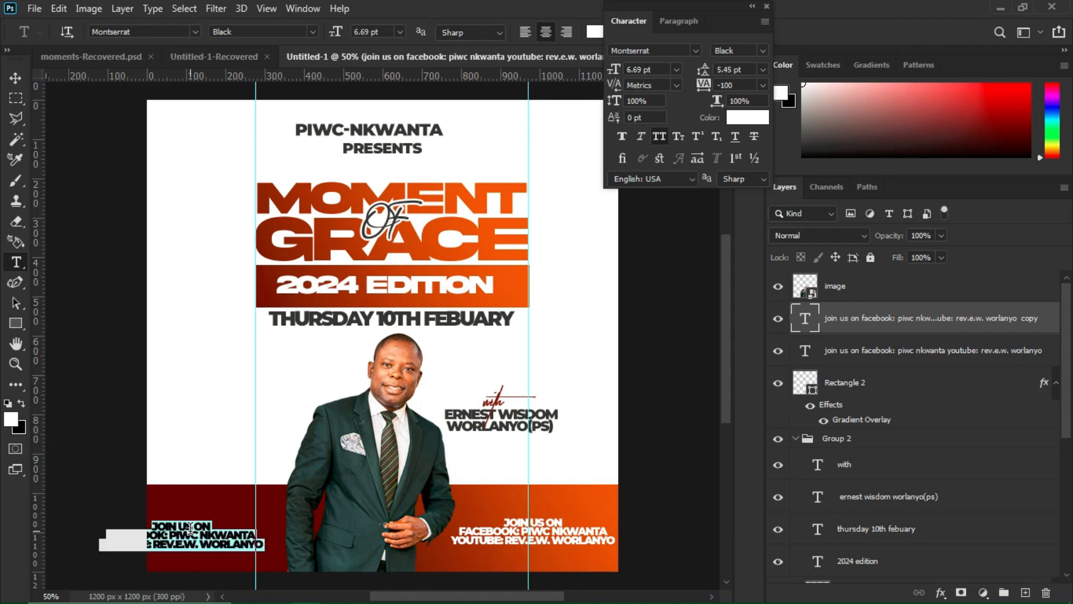
left_click(191, 527)
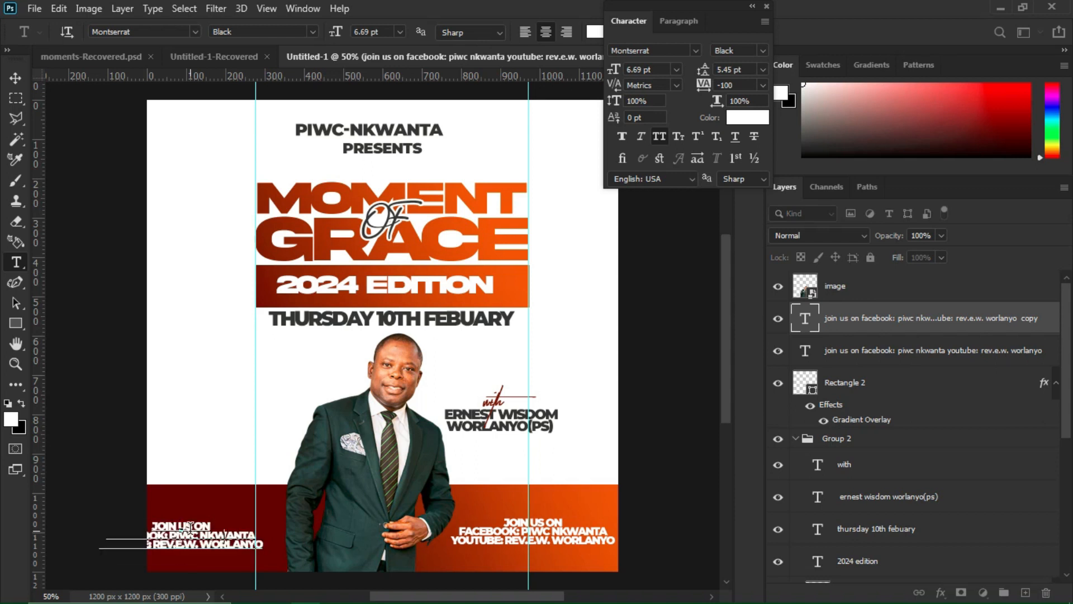
key("ctrl+a")
key("ctrl+v")
left_click(15, 78)
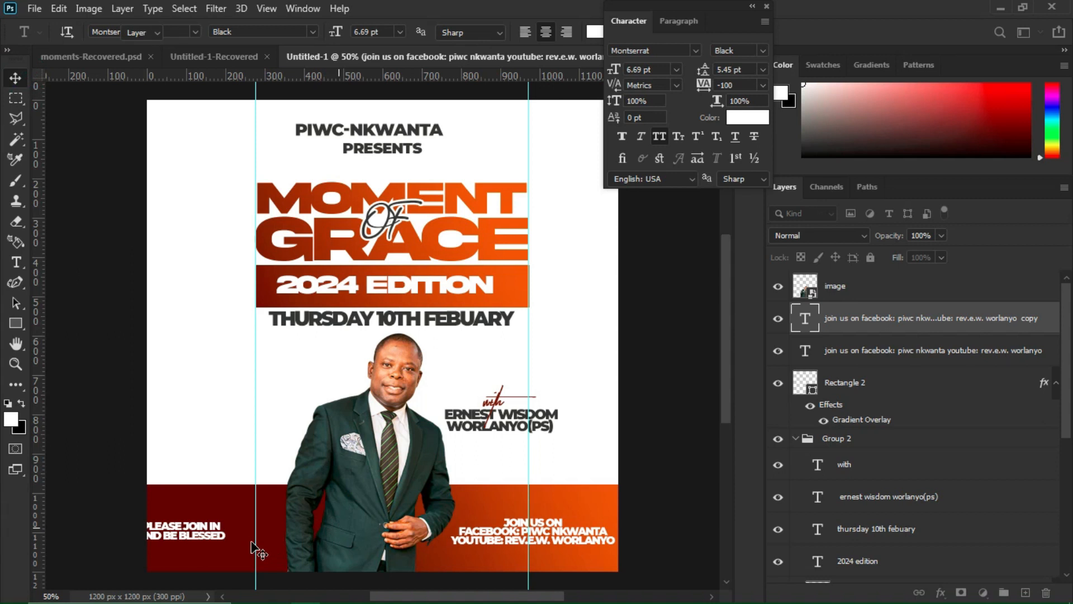
mouse_move(280, 548)
left_mouse_down()
mouse_move(292, 551)
mouse_move(283, 551)
left_mouse_up()
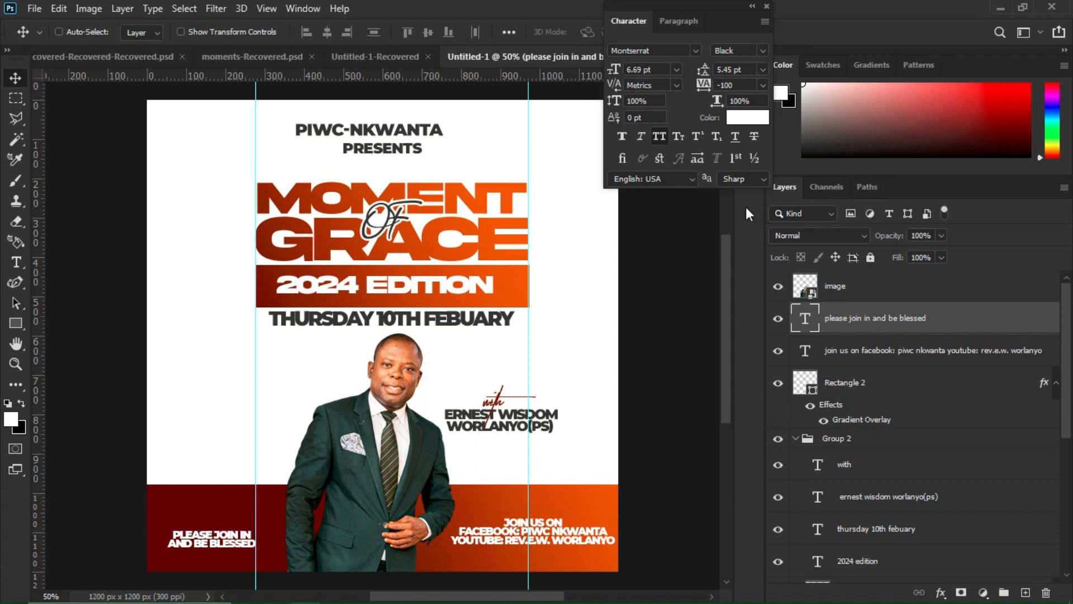
- Set the leading of both the "PLEASE JOIN IN" and "JOIN US ON" footer texts to 6.45 pt
left_click(707, 74)
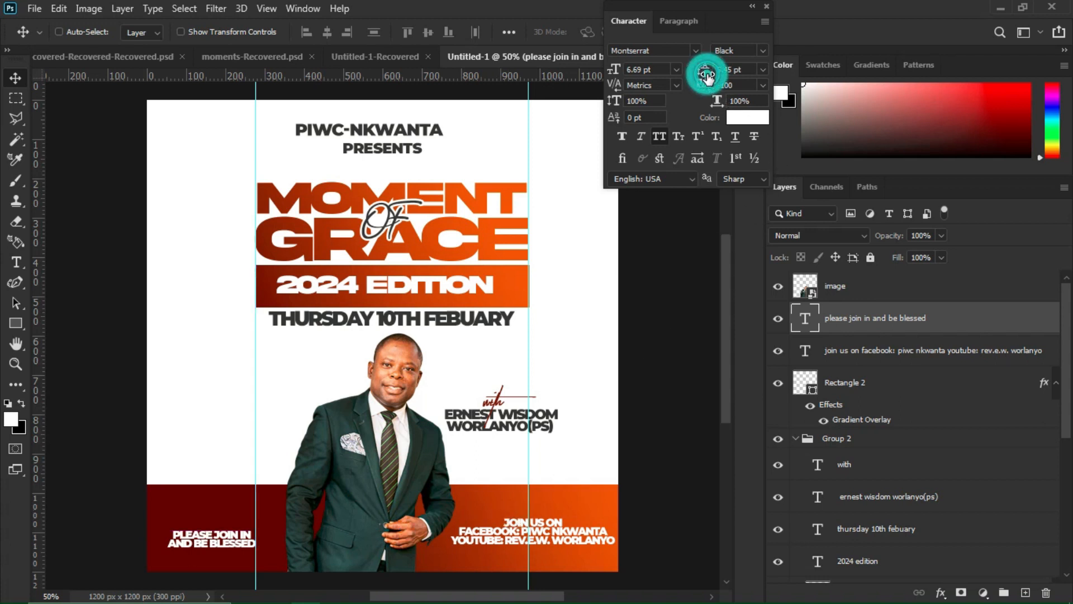
key("Up")
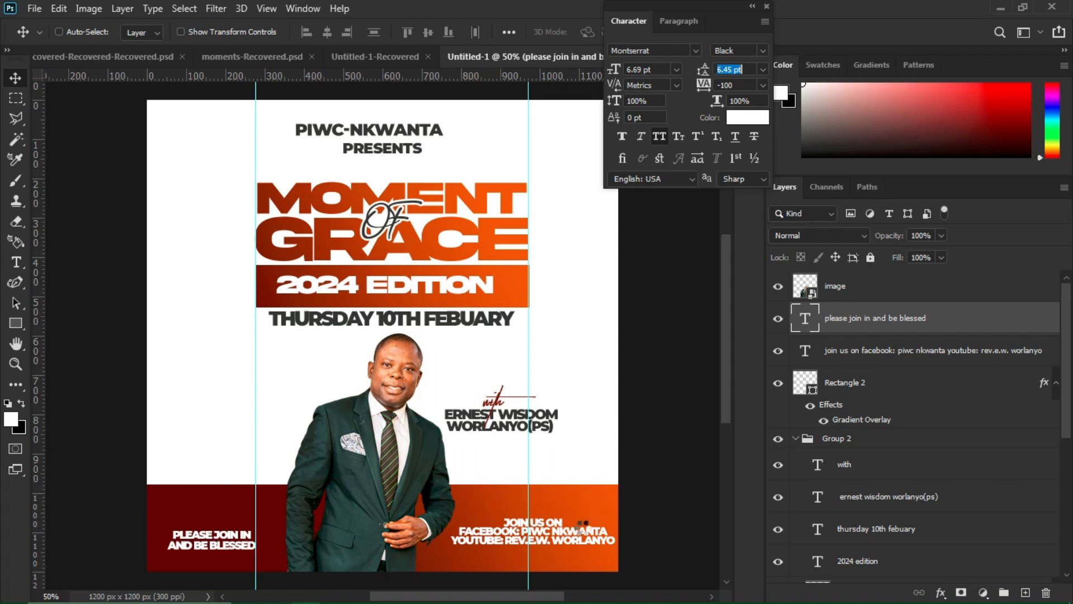
right_click(555, 539)
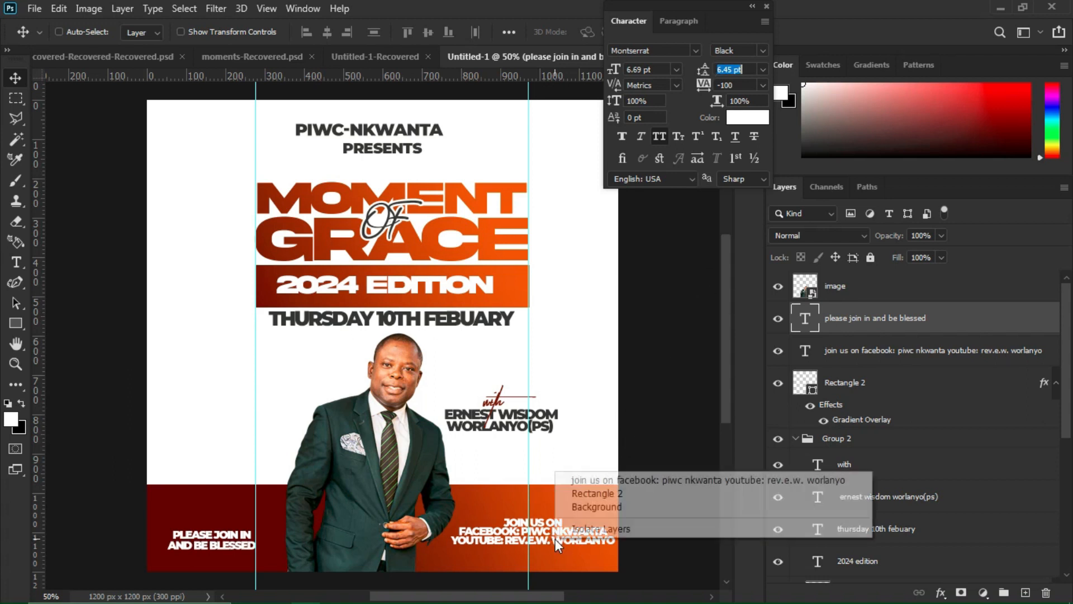
left_click(577, 482)
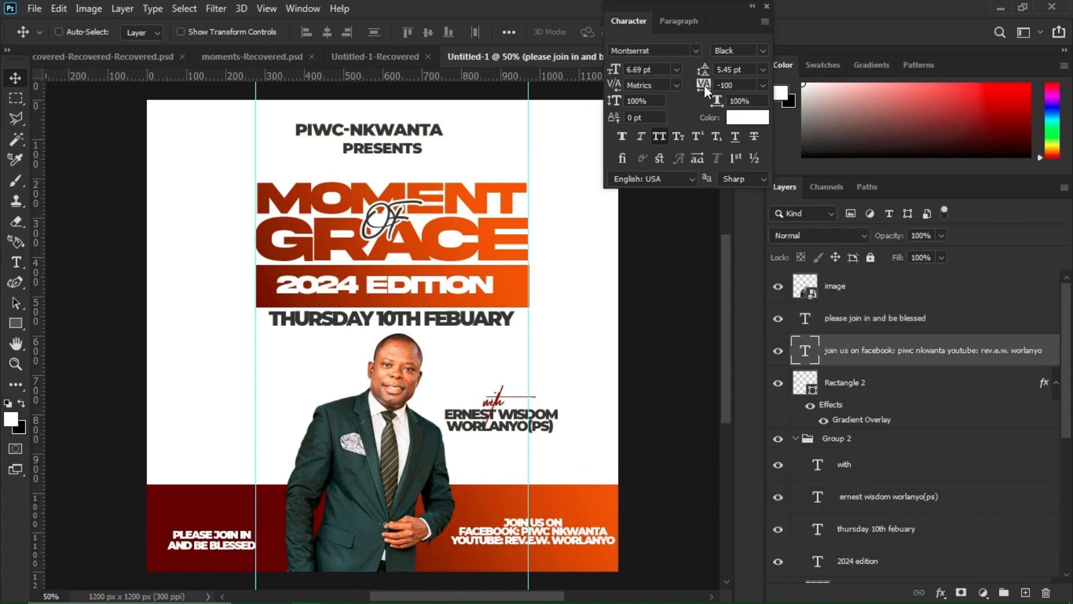
left_click(703, 71)
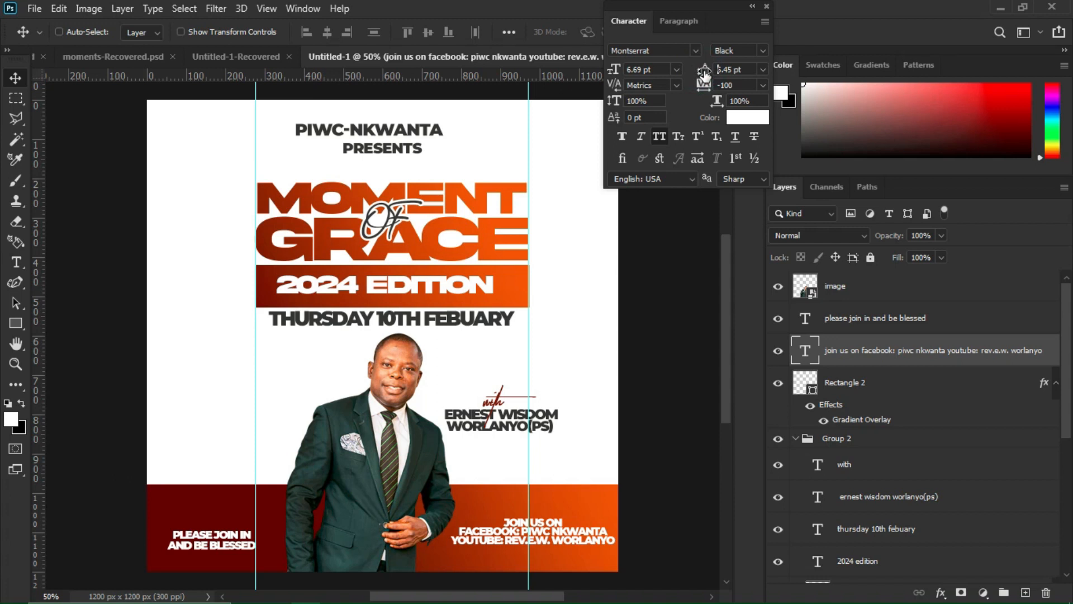
key("Return")
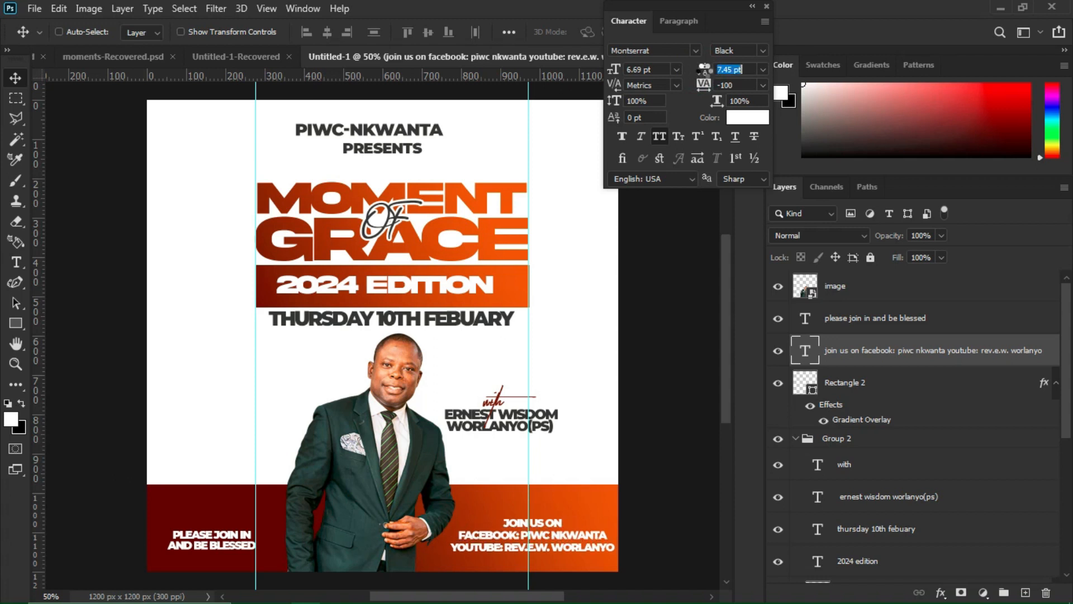
left_click_drag(705, 70, 703, 70)
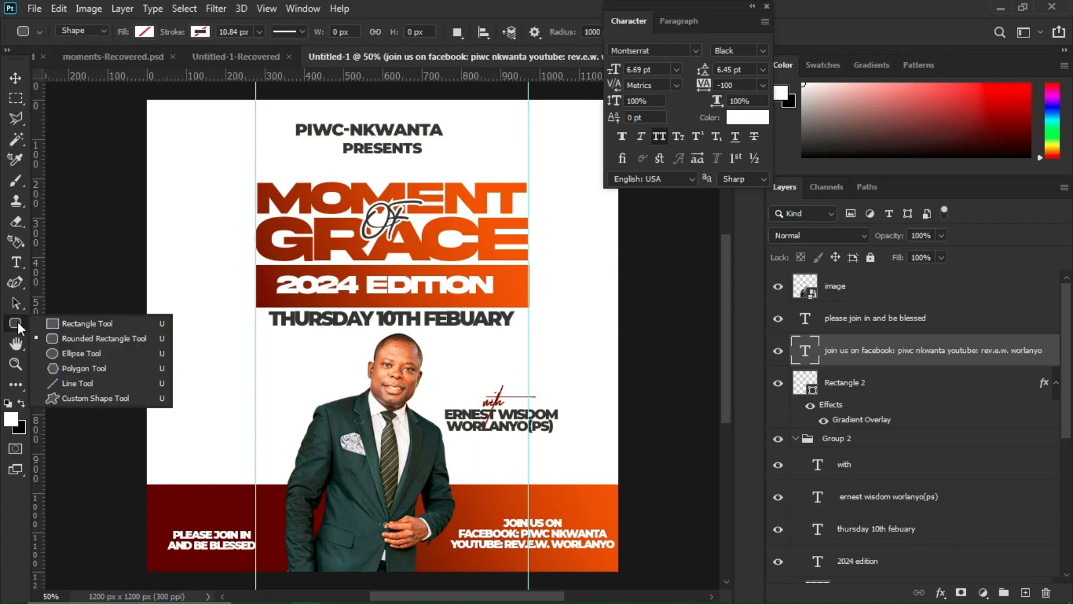
- Draw a rounded rectangle about 274 x 86 px in the white area beside the speaker, below the date line
left_click(18, 323)
right_click(18, 323)
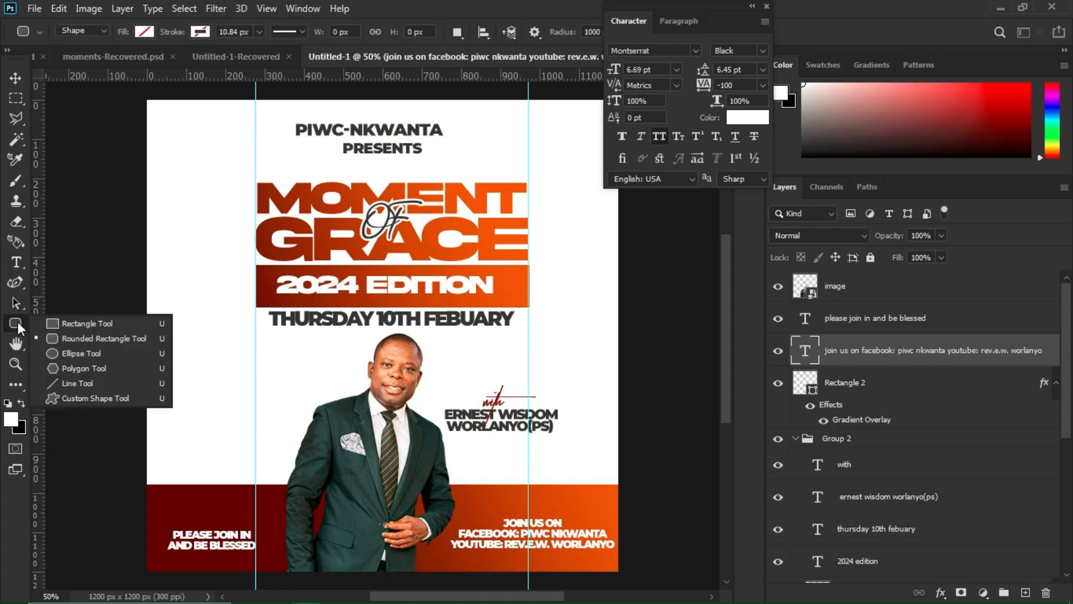
left_click(59, 337)
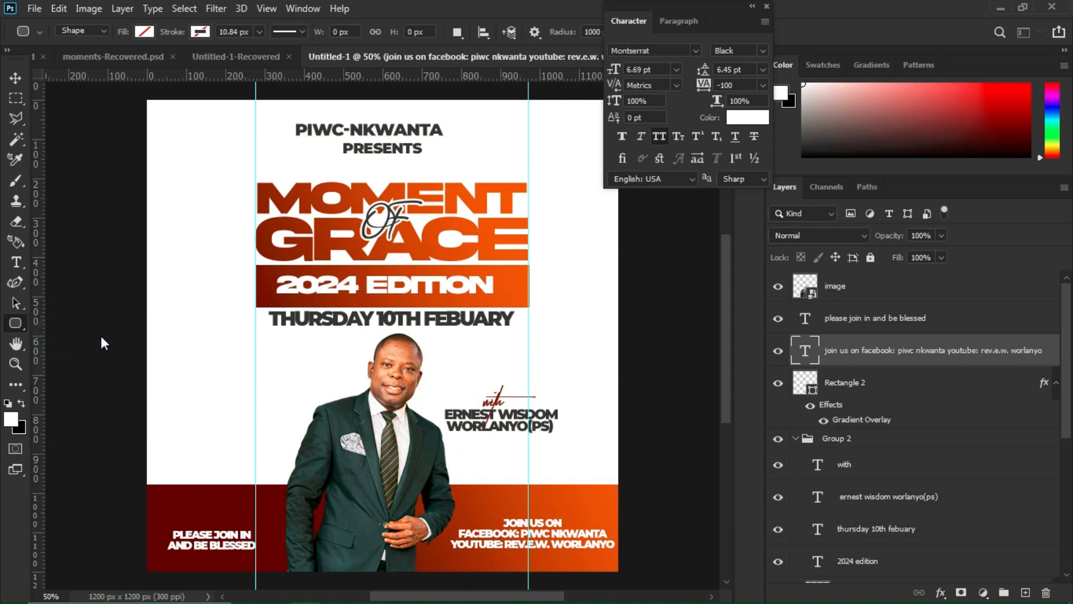
left_click_drag(170, 357, 277, 391)
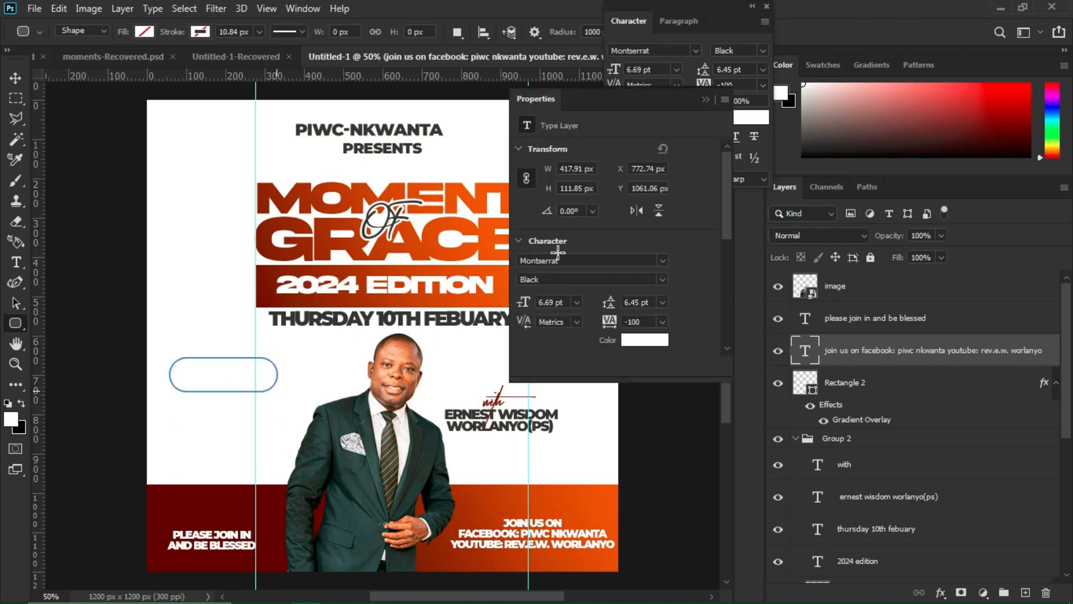
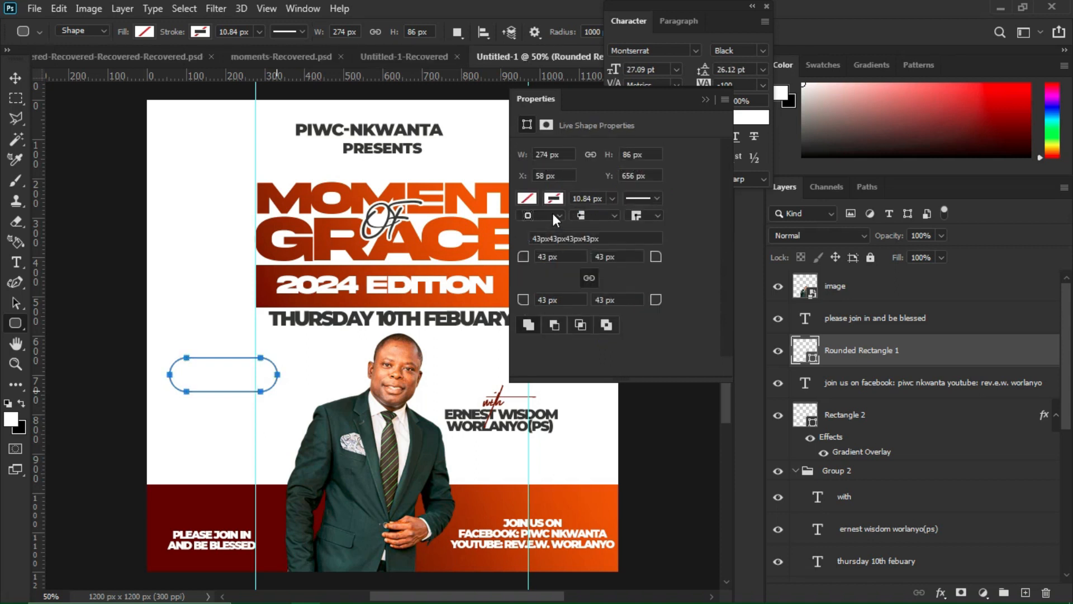
- Fill the rounded rectangle with the recently used dark grey
left_click(535, 199)
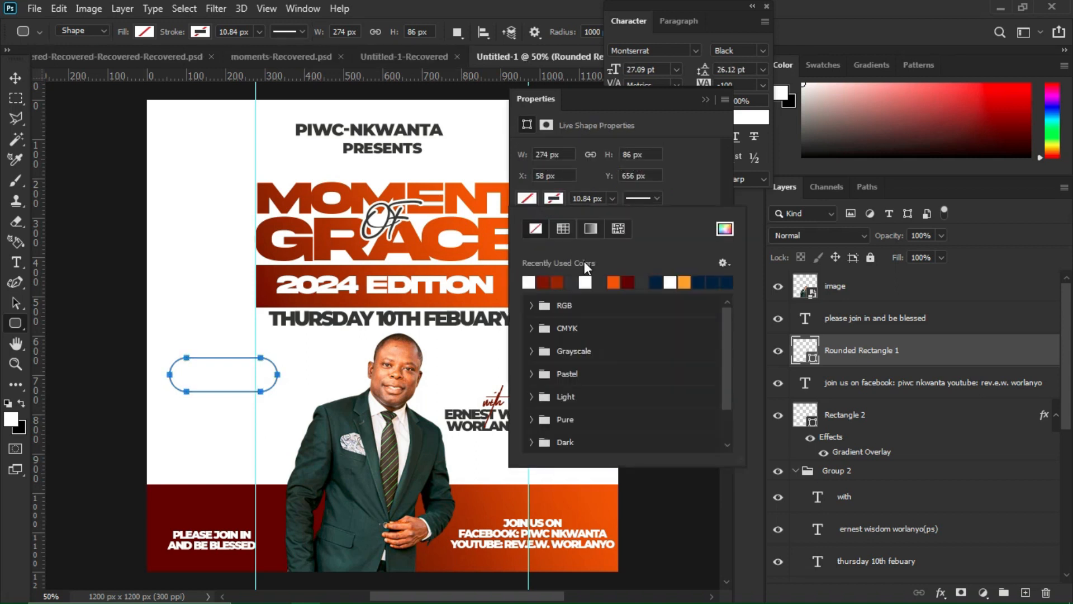
left_click(585, 282)
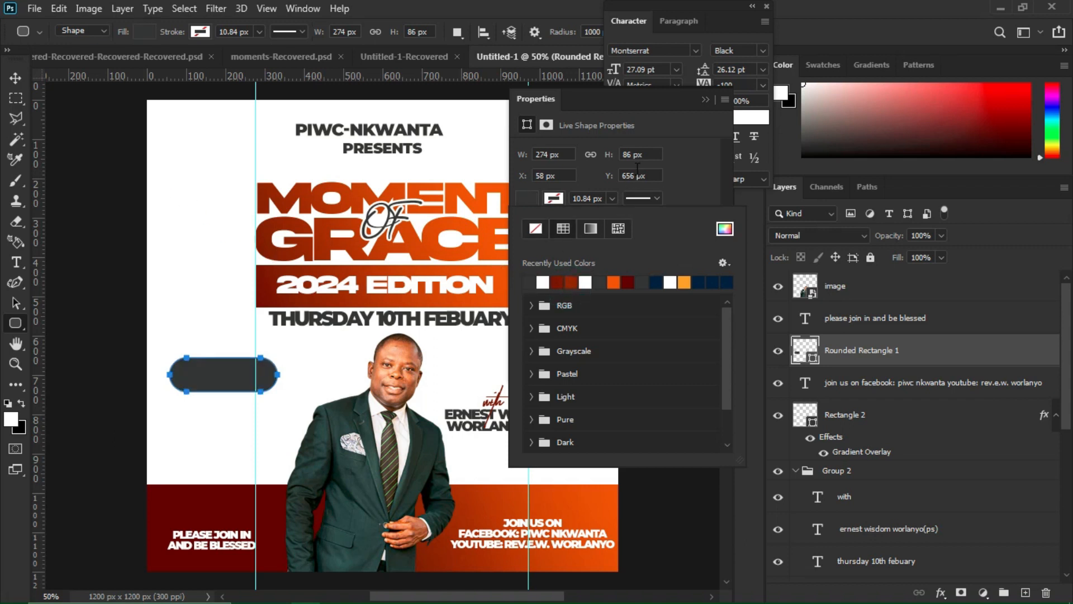
left_click(683, 165)
- Unlink the rounded rectangle's corner radii and set its top-left corner radius to 0 px
left_click(588, 277)
left_click(528, 256)
left_click_drag(527, 256, 439, 253)
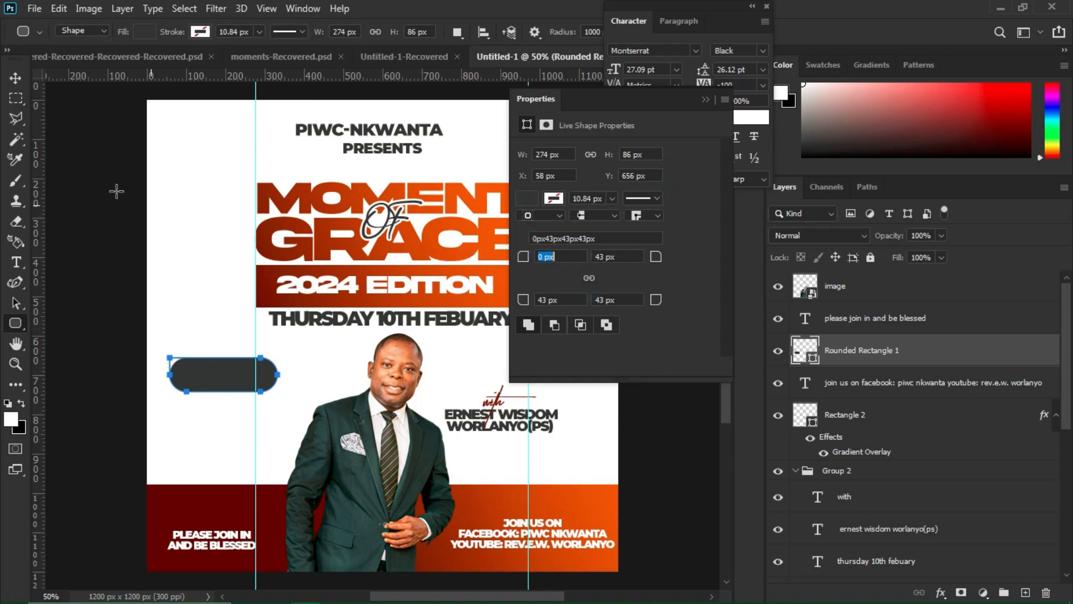
- Move the dark grey shape closer to the speaker and scale it to 96.26%
left_click(15, 78)
left_click(255, 383)
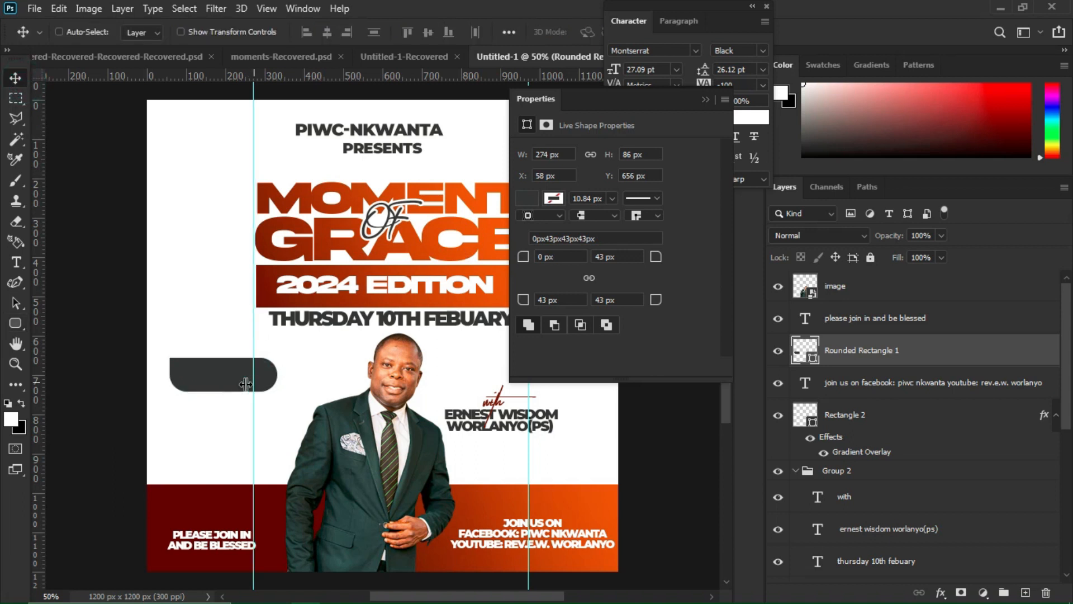
left_click_drag(222, 380, 242, 390)
key("ctrl+t")
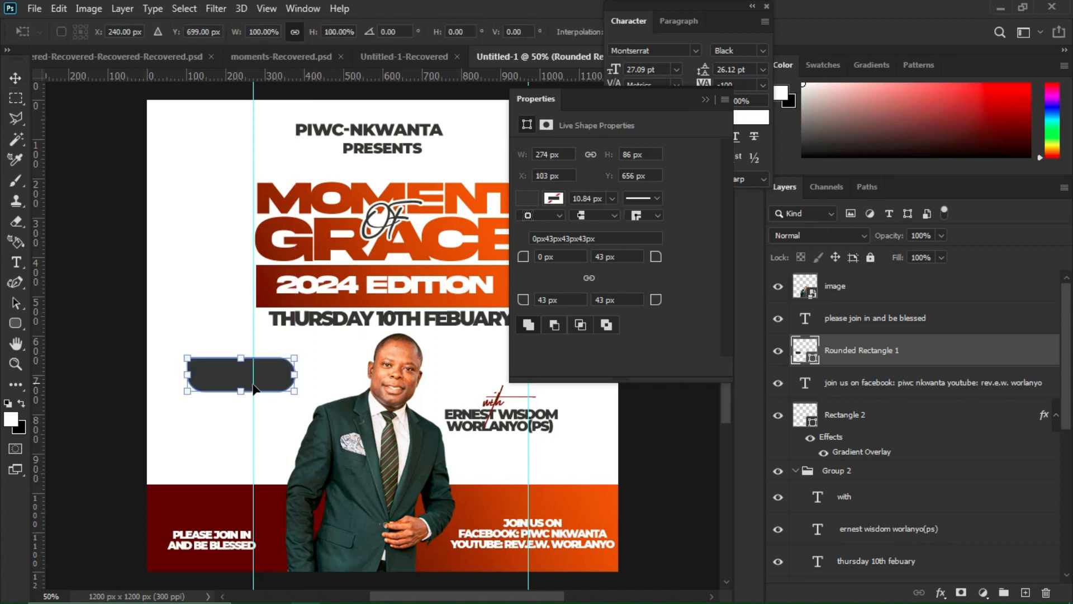
left_click_drag(295, 392, 293, 392)
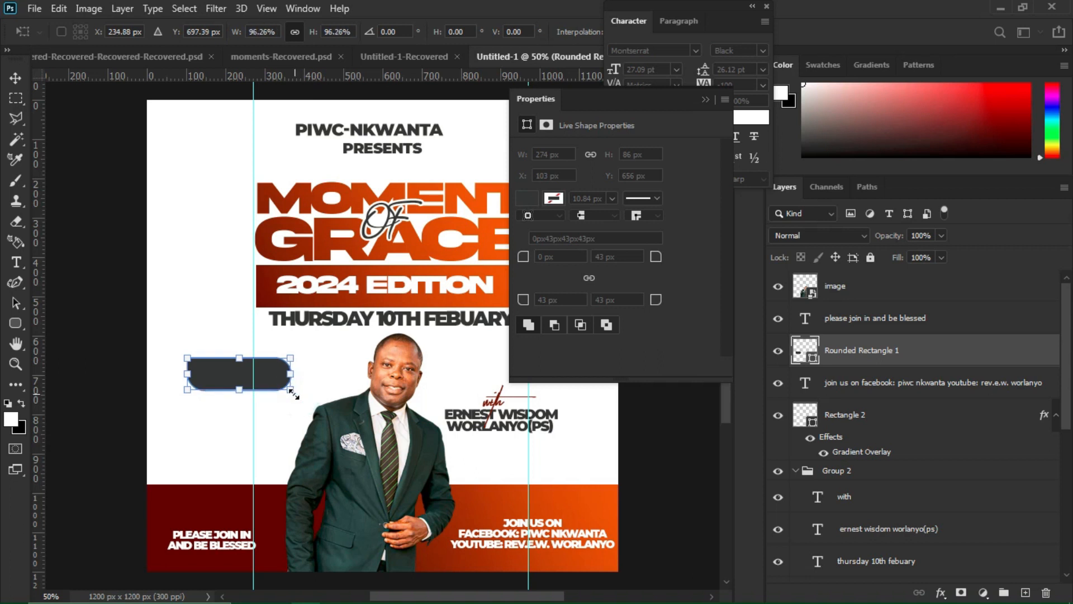
key("Return")
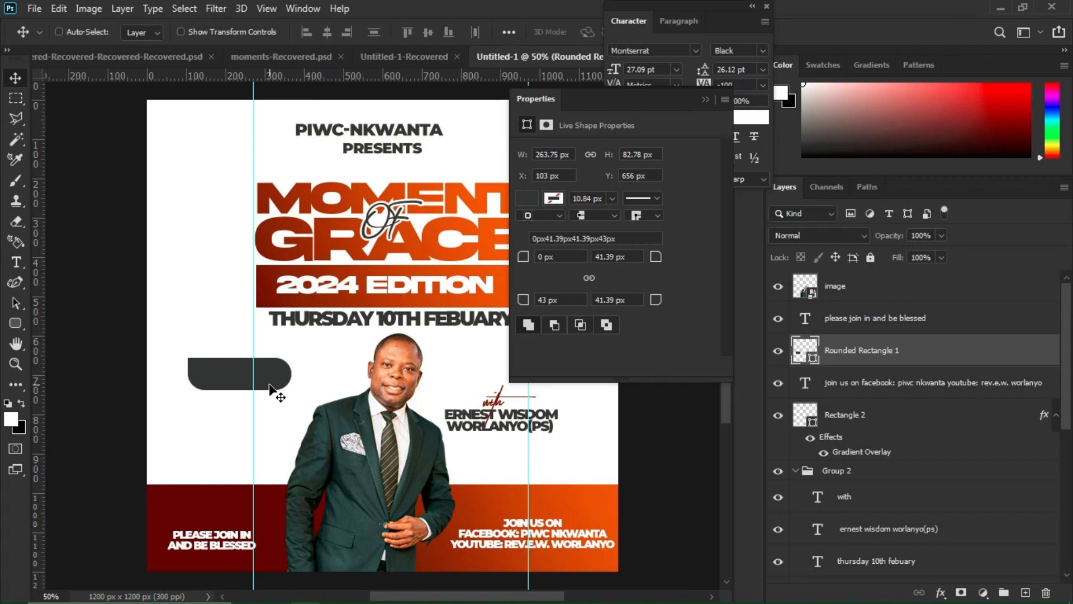
- Duplicate the dark grey shape and place the copy just below the original
key("ctrl")
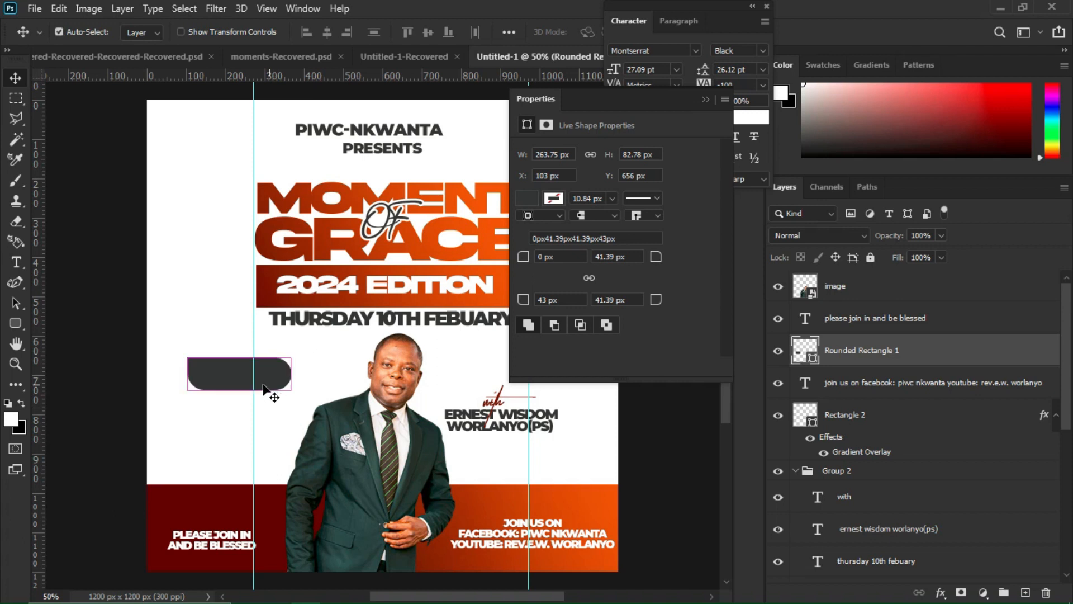
key("ctrl+j")
left_click_drag(236, 375, 241, 426)
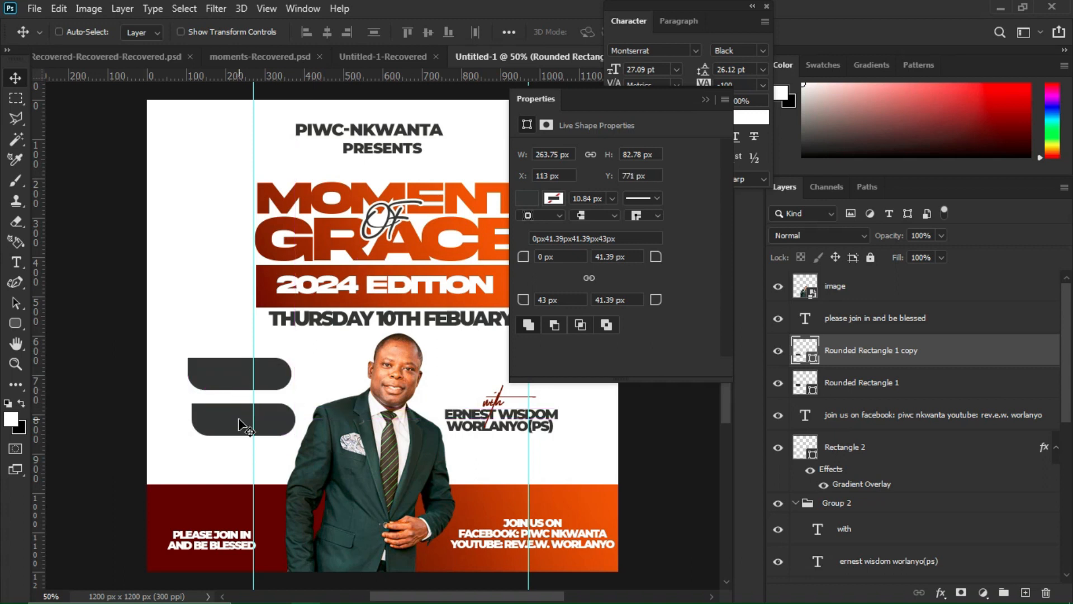
- Flip the duplicate shape horizontally and rotate it 180° so its square corner sits at the bottom left
key("ctrl+t")
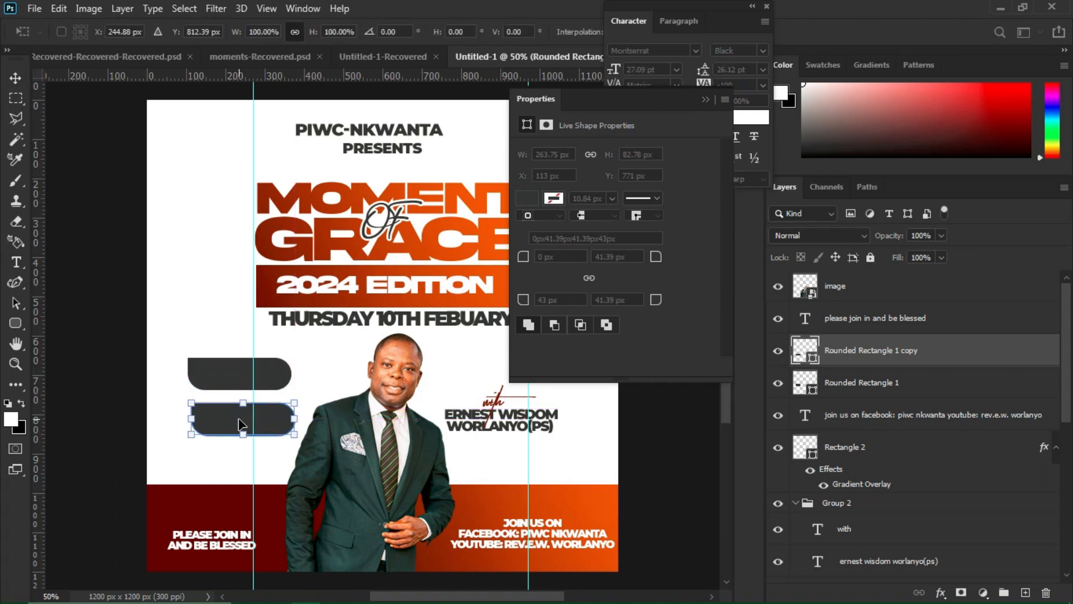
right_click(240, 420)
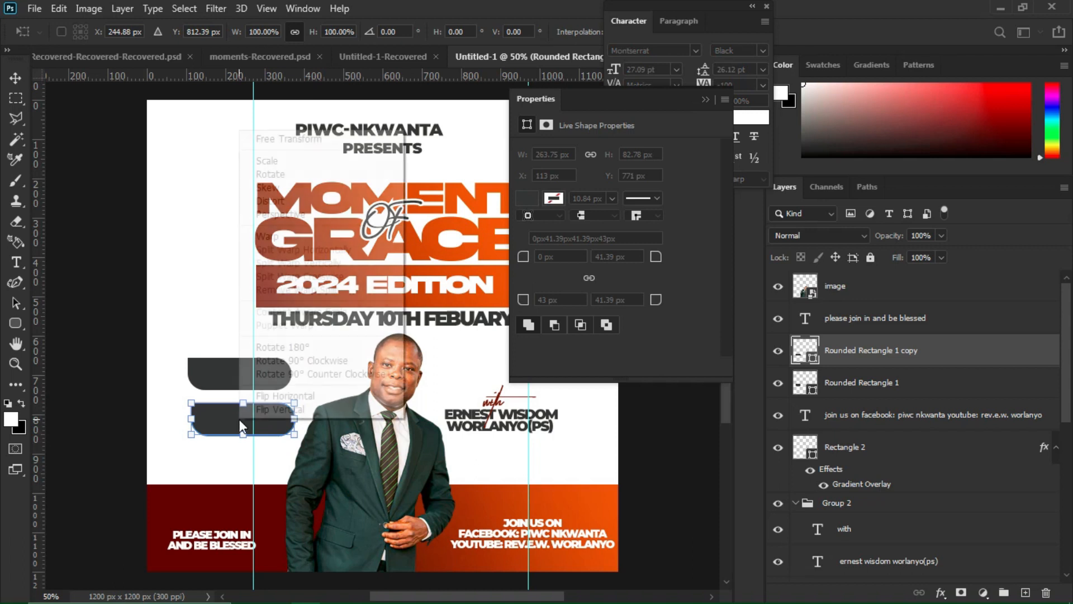
left_click(270, 396)
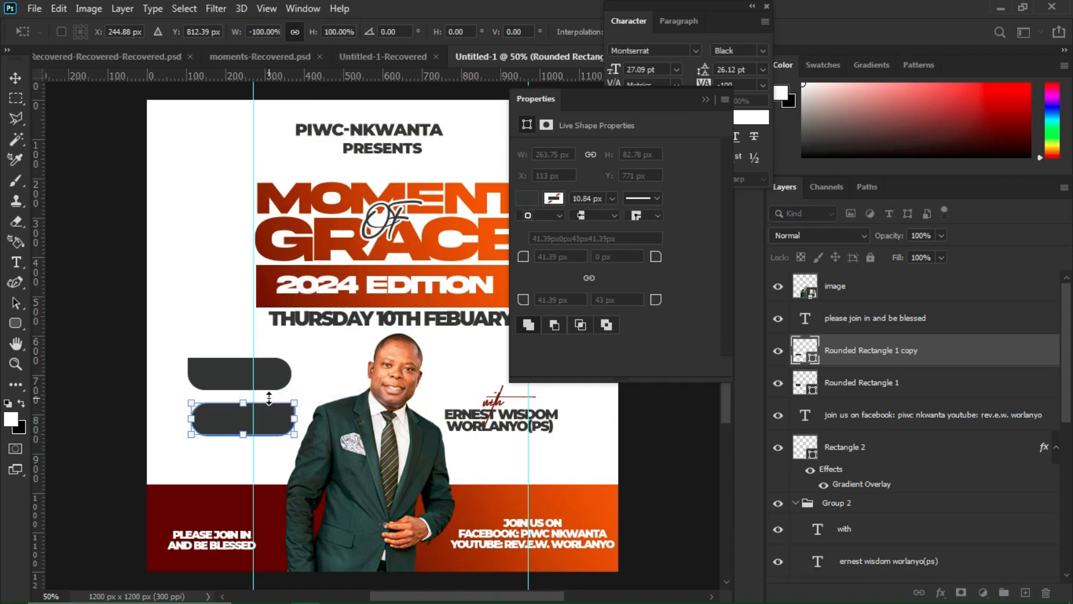
right_click(266, 420)
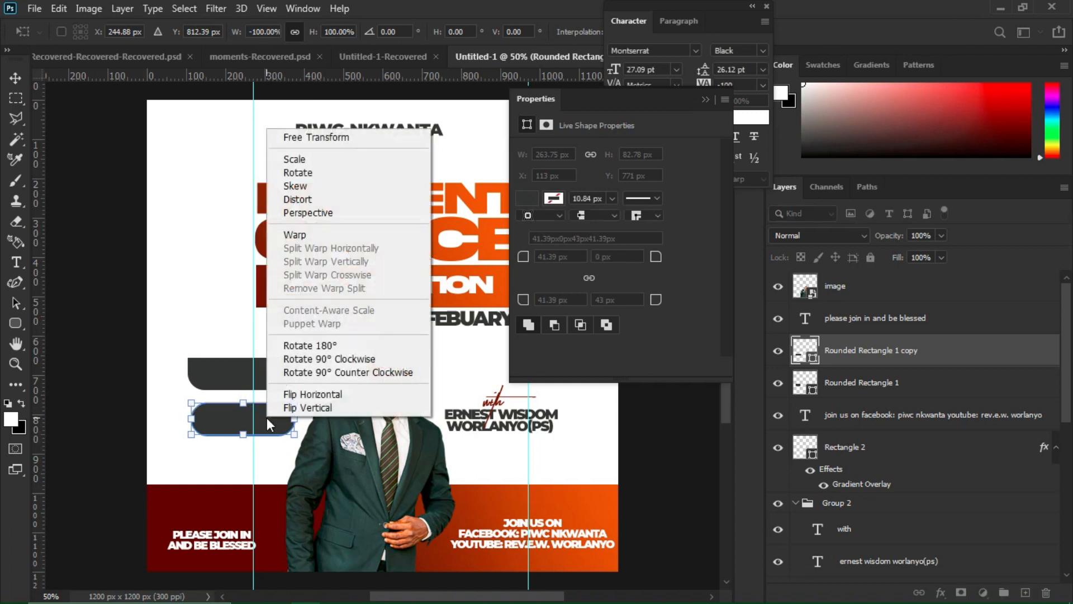
left_click(319, 344)
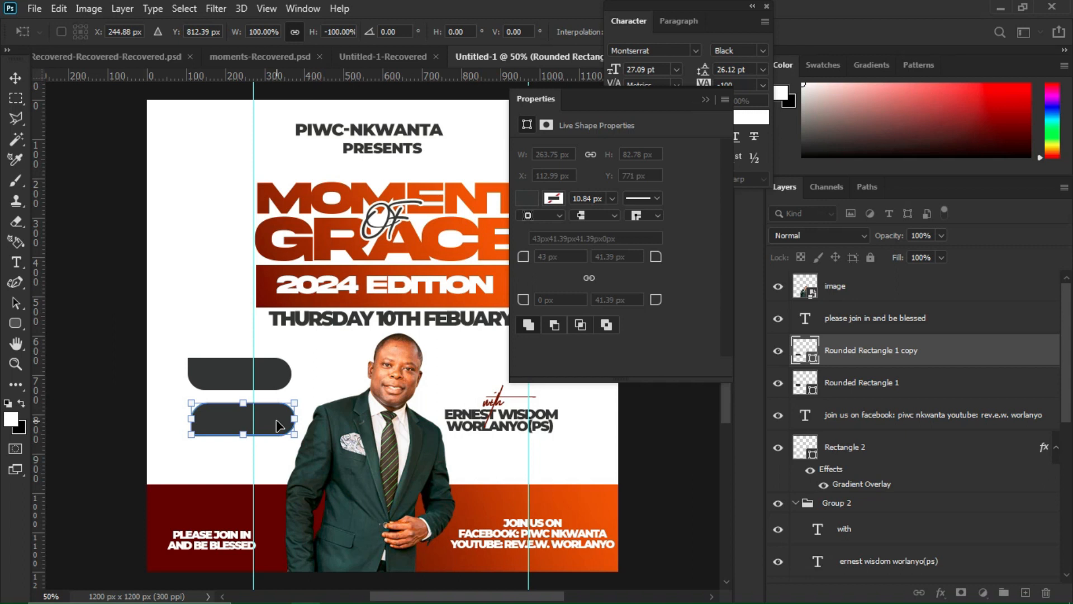
key("Return")
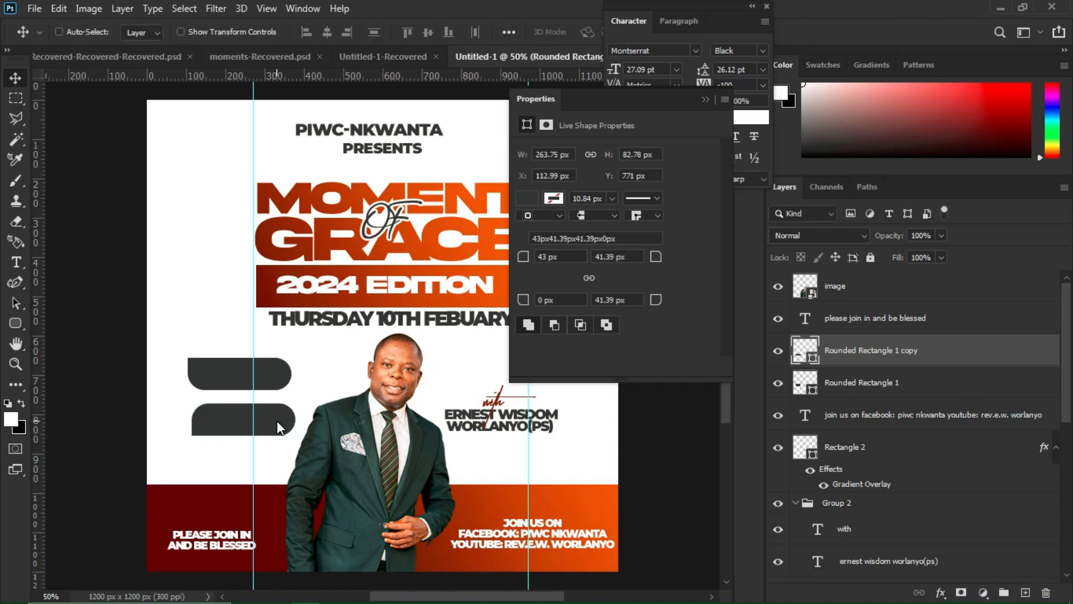
- Nudge the flipped copy upward to narrow the gap beneath the original shape
key("Up")
key("Up")
key("Up")
key("Up")
key("Up")
key("Up")
key("Up")
key("Up")
key("Up")
key("Up")
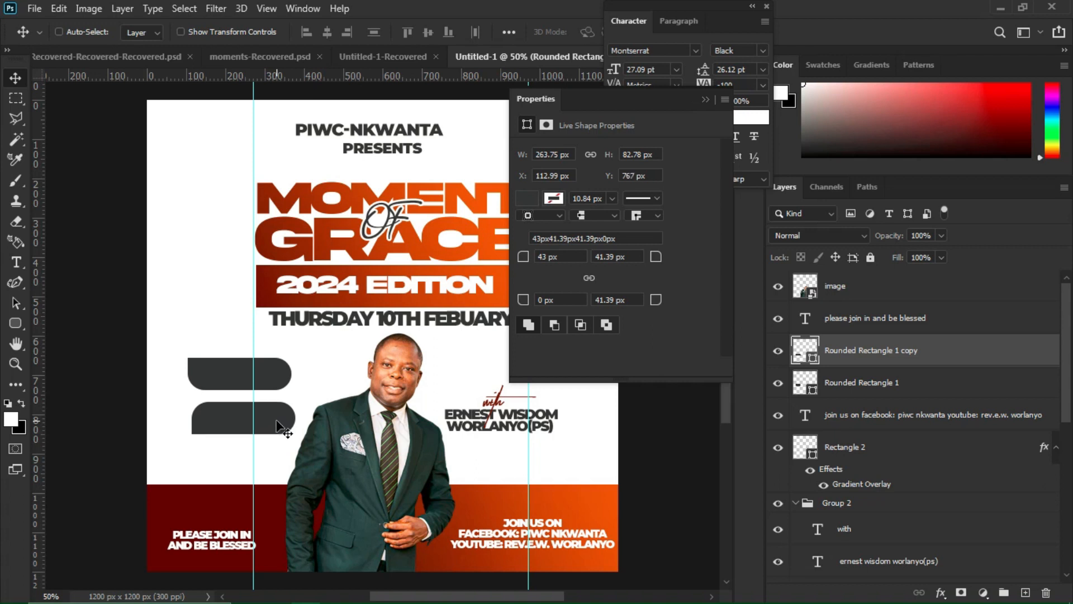
- Nudge the flipped shape copy up and left to about X 105, Y 743 px, aligned under the original with a thin gap
key("Up")
key("Up")
key("Up")
key("Up")
key("Up")
key("Up")
key("Left")
key("Left")
key("Left")
key("Left")
key("Left")
key("Left")
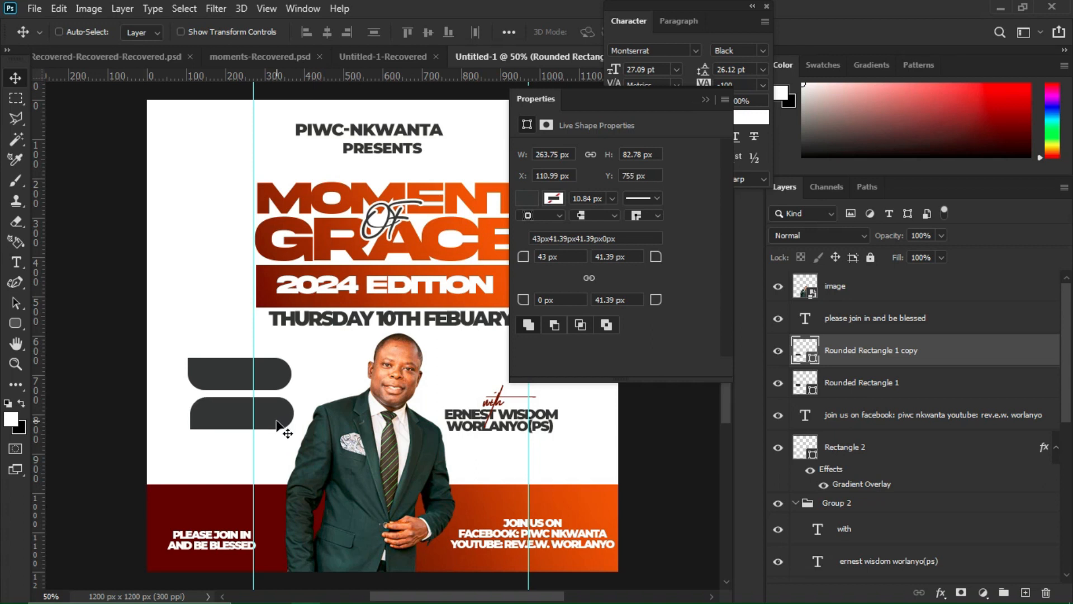
key("Up")
key("Up")
key("Up")
key("Up")
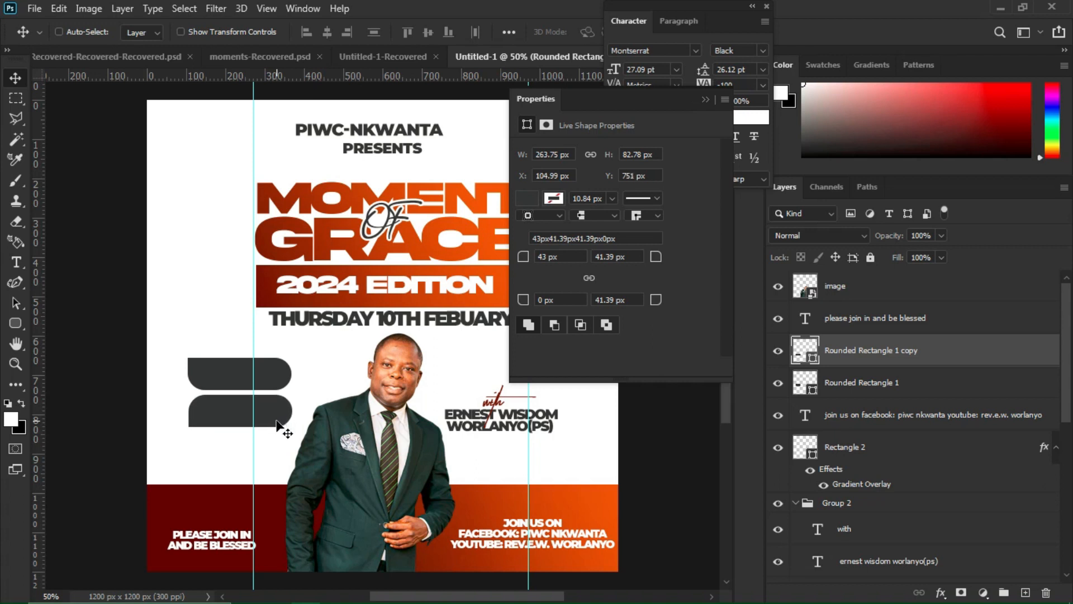
key("Up")
key("Up")
key("Down")
key("Down")
key("Up")
key("Up")
key("Up")
key("Up")
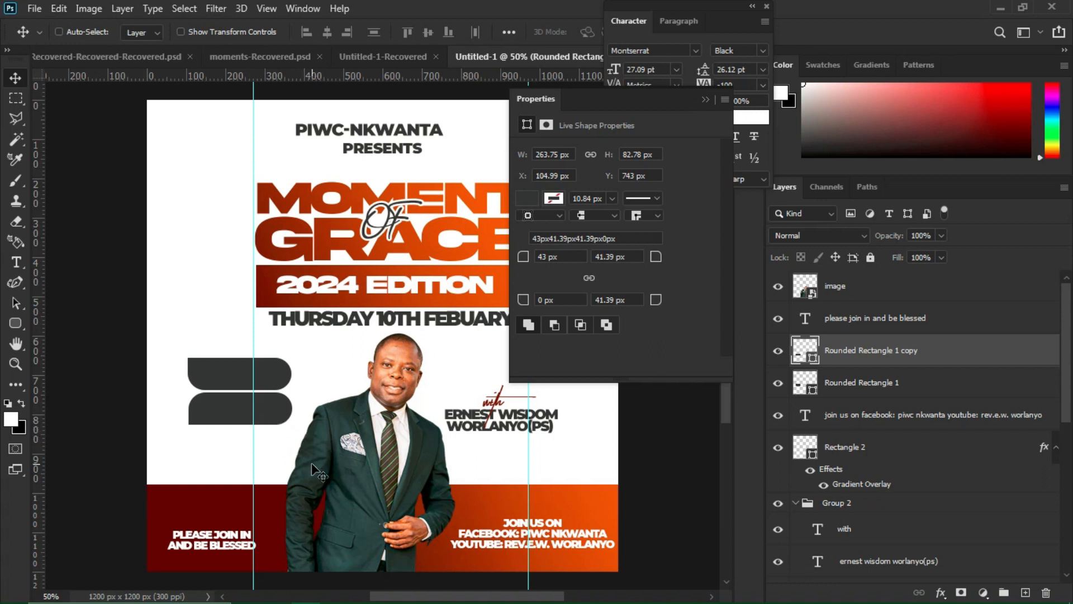
left_click(705, 100)
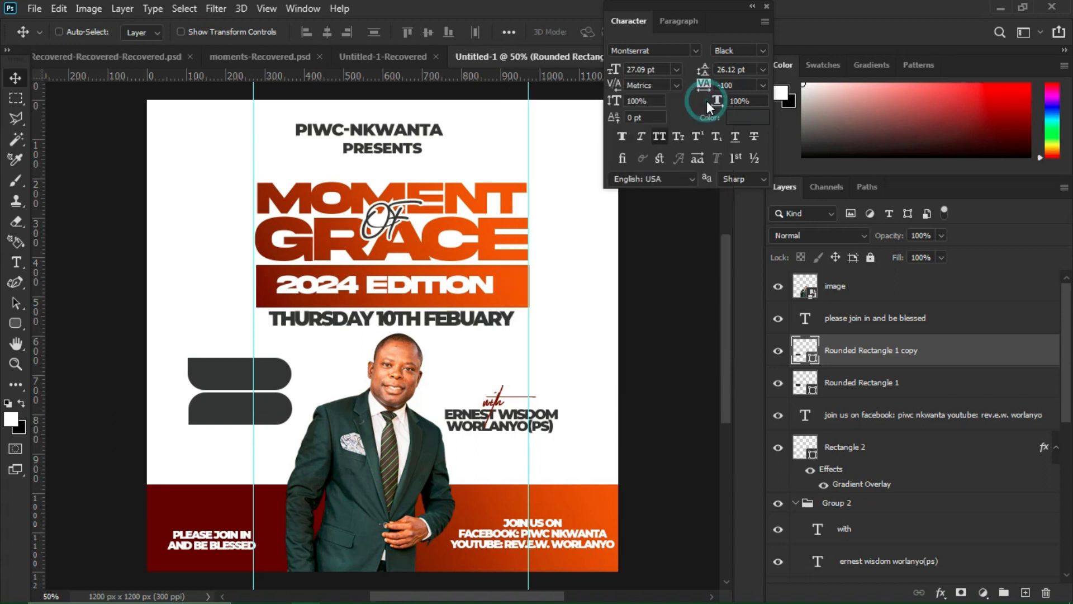
- Switch to the Notepad notes and copy the word "TIME"
mouse_move(482, 599)
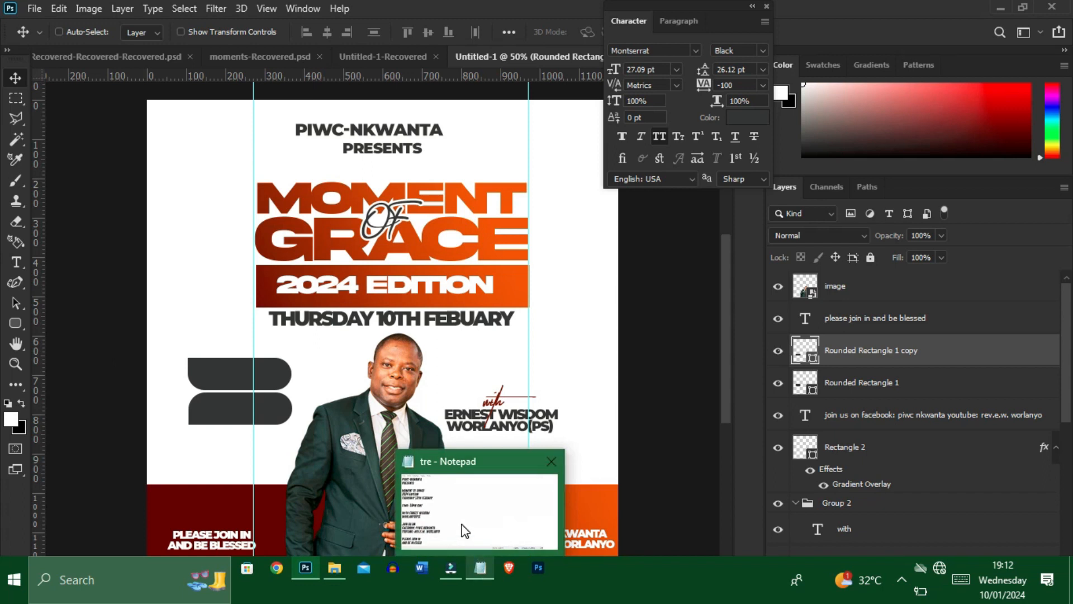
left_click(481, 568)
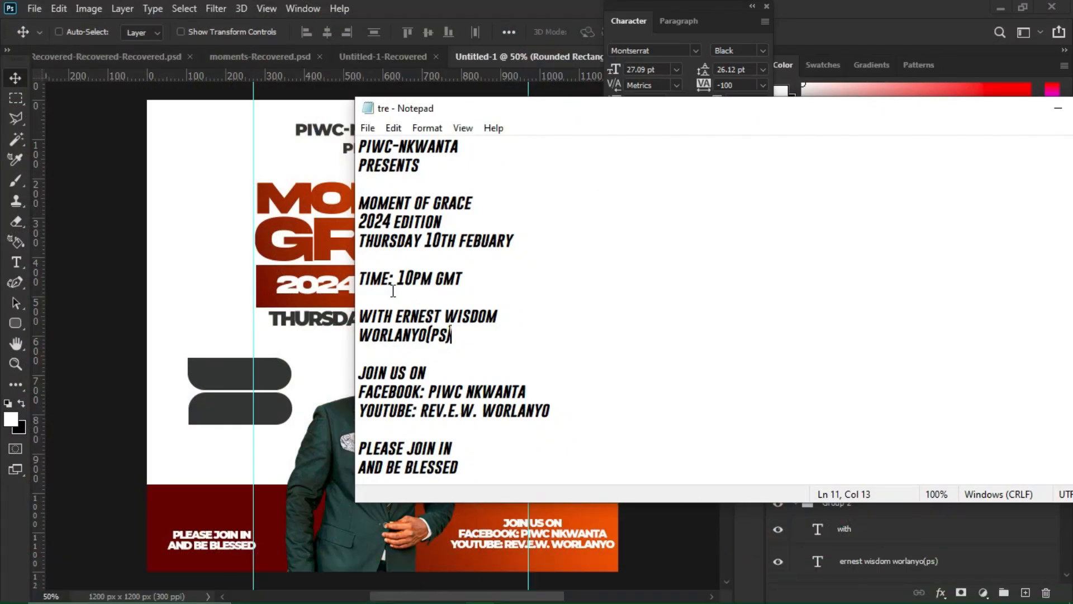
left_click_drag(361, 274, 388, 270)
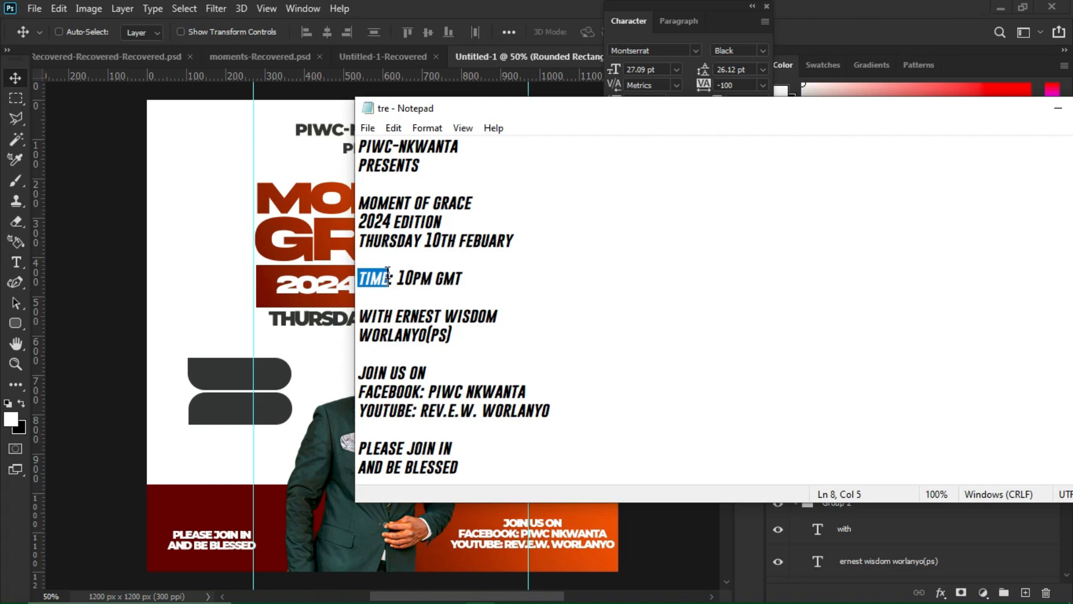
- Return to the flyer and add "TIME" as a new text layer over the upper dark grey shape
left_click(244, 281)
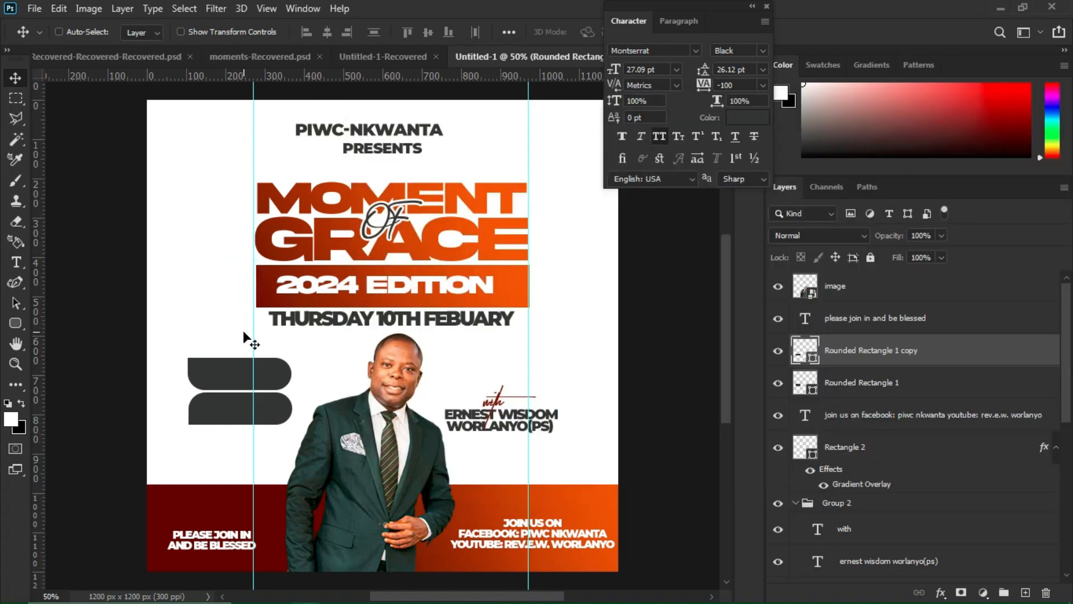
key("t")
left_click(217, 371)
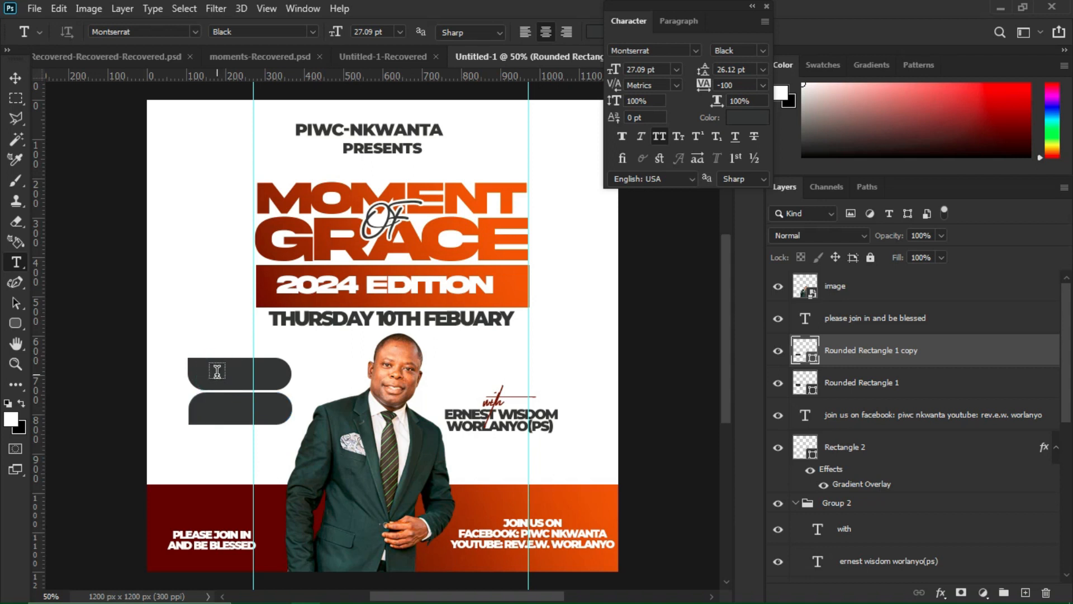
left_click(217, 371)
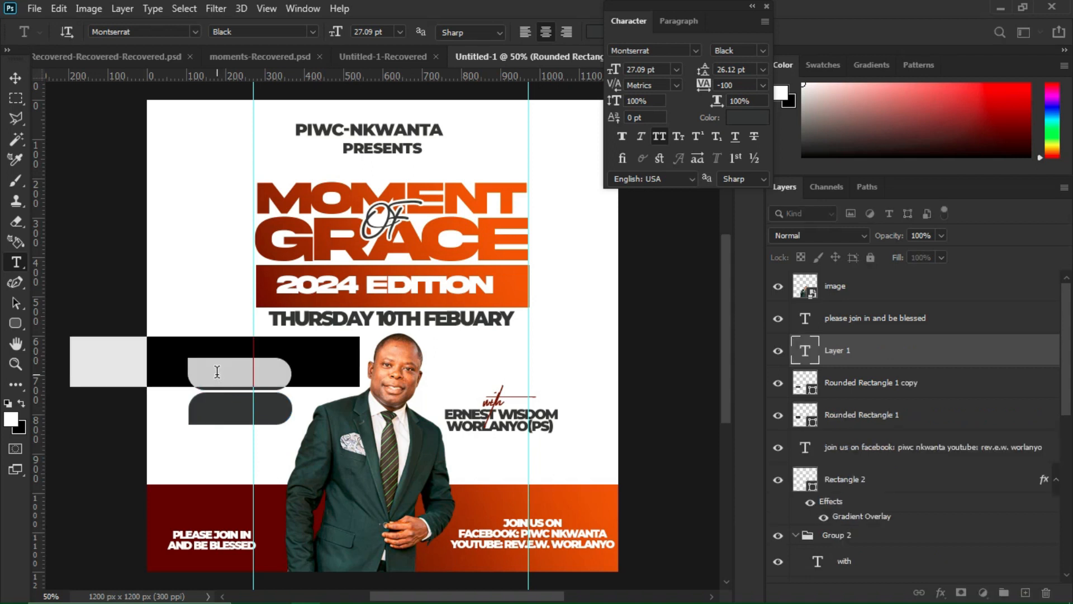
left_click(217, 371)
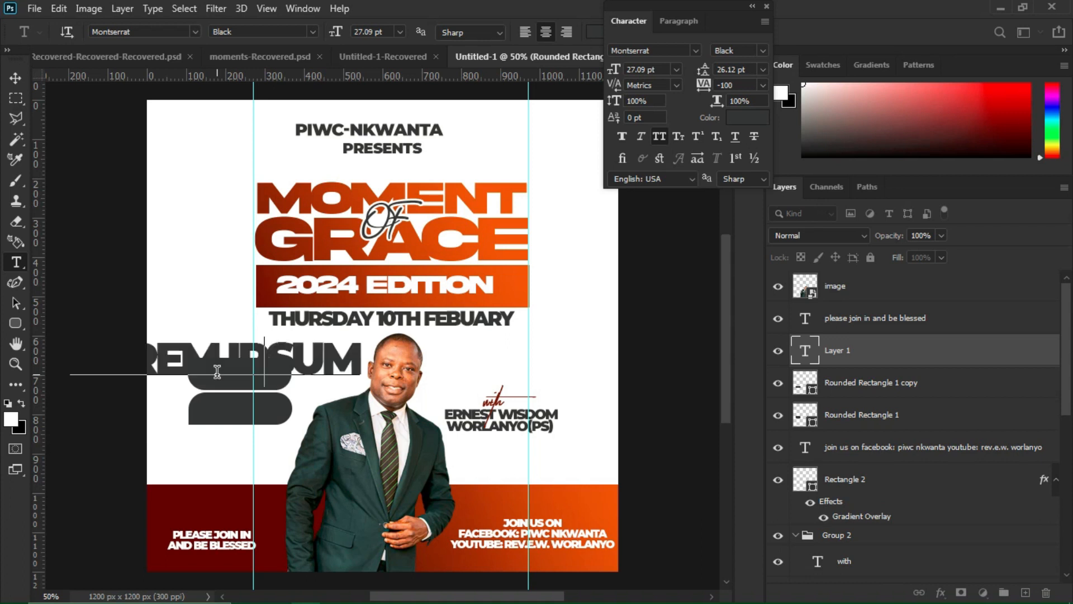
type("TIME")
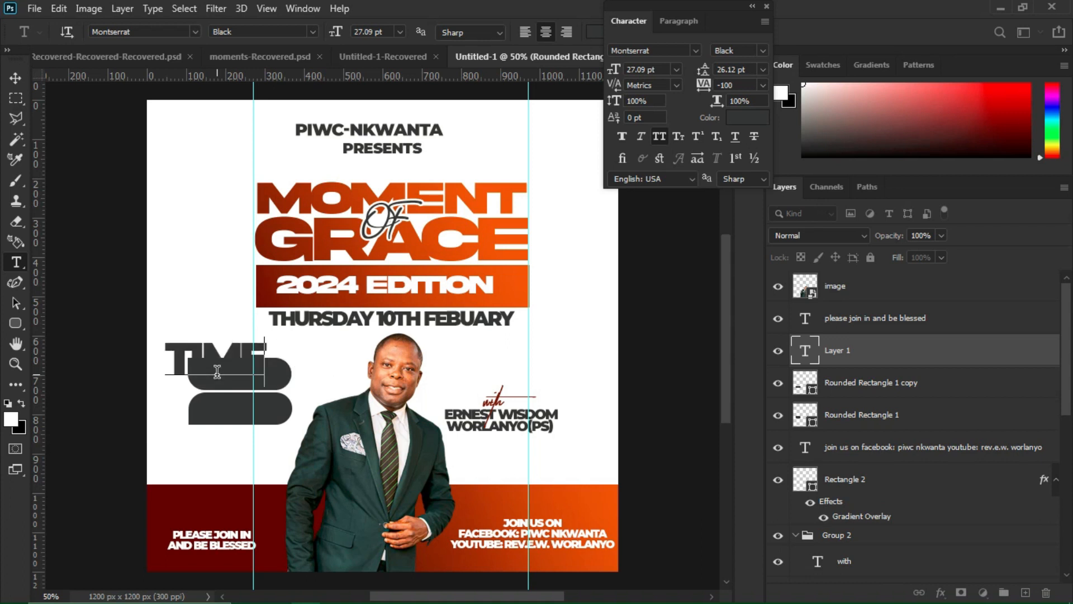
- Recolour the whole TIME text white
key("ctrl+a")
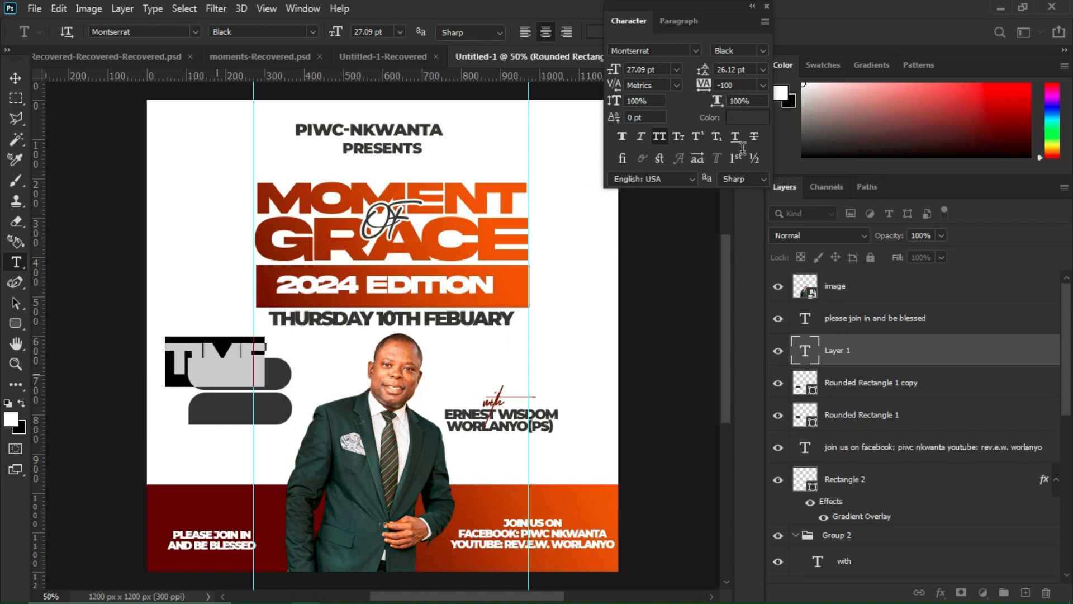
left_click(744, 119)
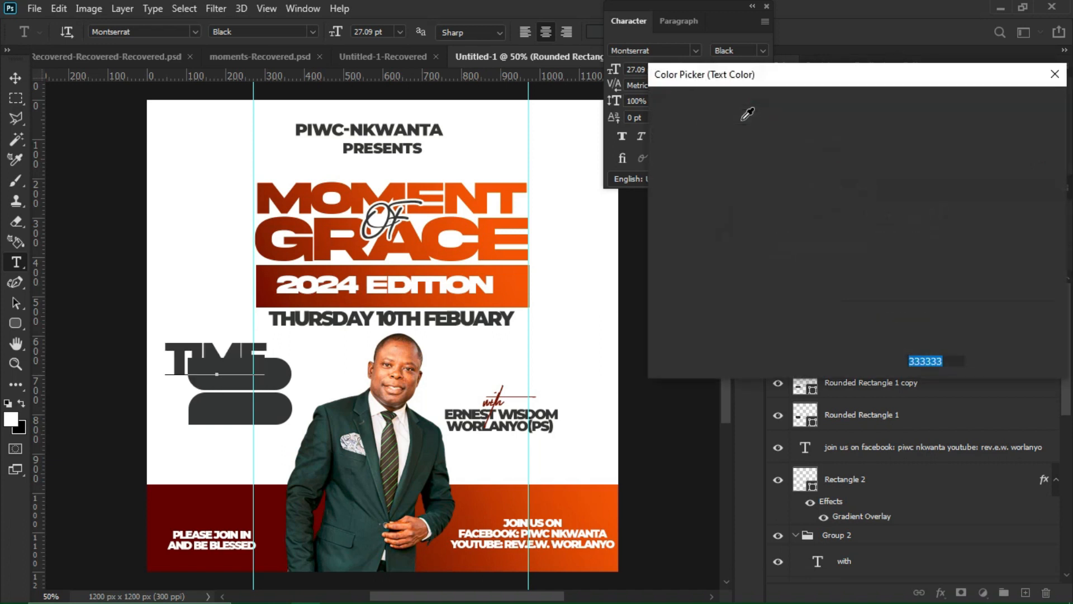
left_click(672, 149)
left_click_drag(542, 71, 540, 69)
key("Return")
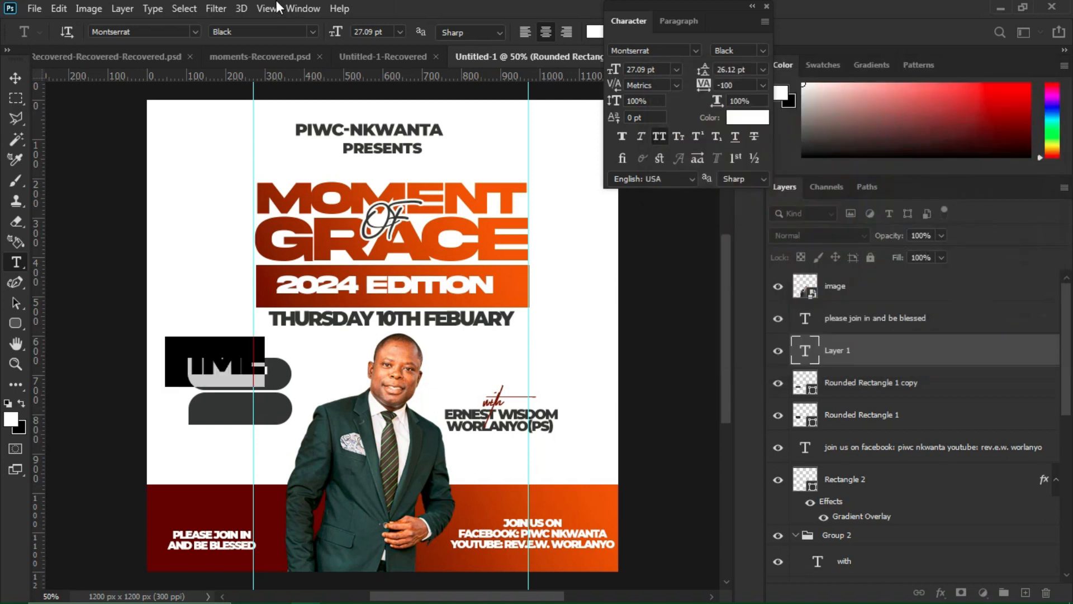
left_click(14, 76)
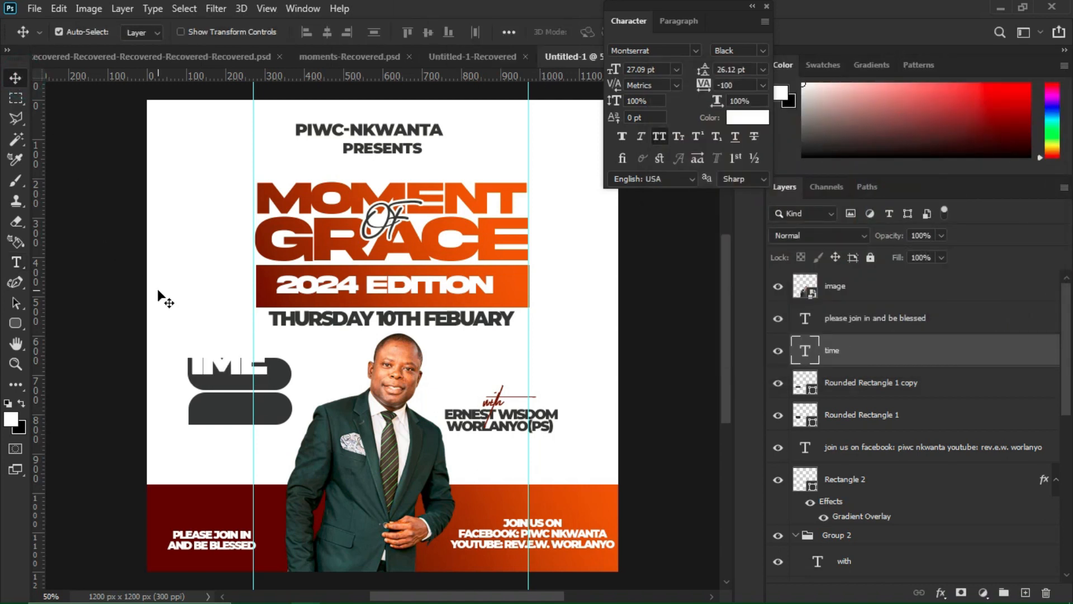
- Scale the TIME text down to 14.68 pt and position it inside the upper dark grey shape
key("ctrl+t")
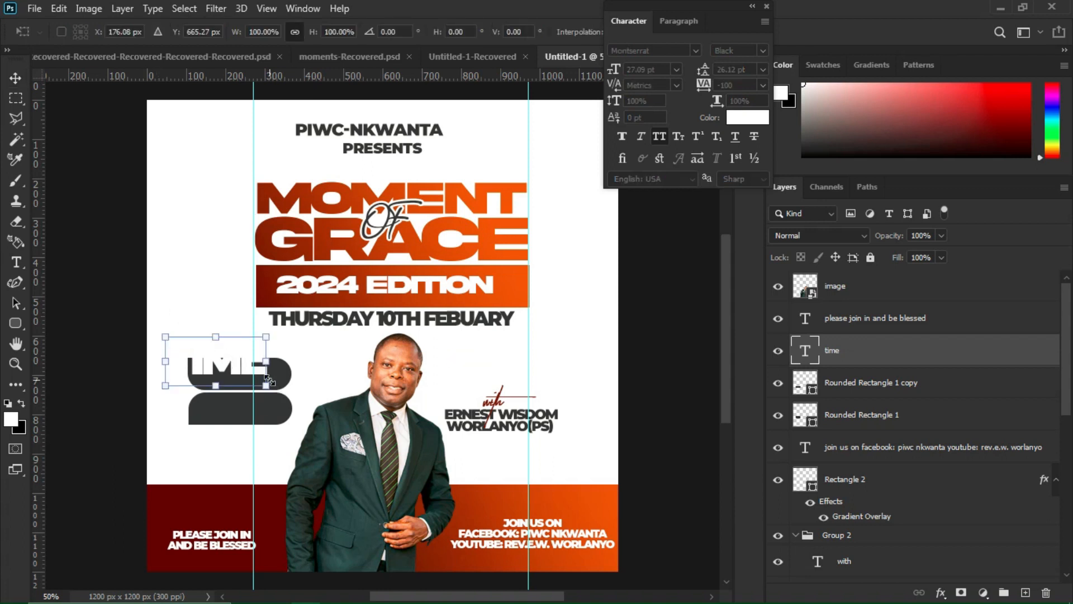
mouse_move(254, 377)
left_mouse_down()
mouse_move(220, 352)
mouse_move(257, 391)
left_mouse_up()
key("Return")
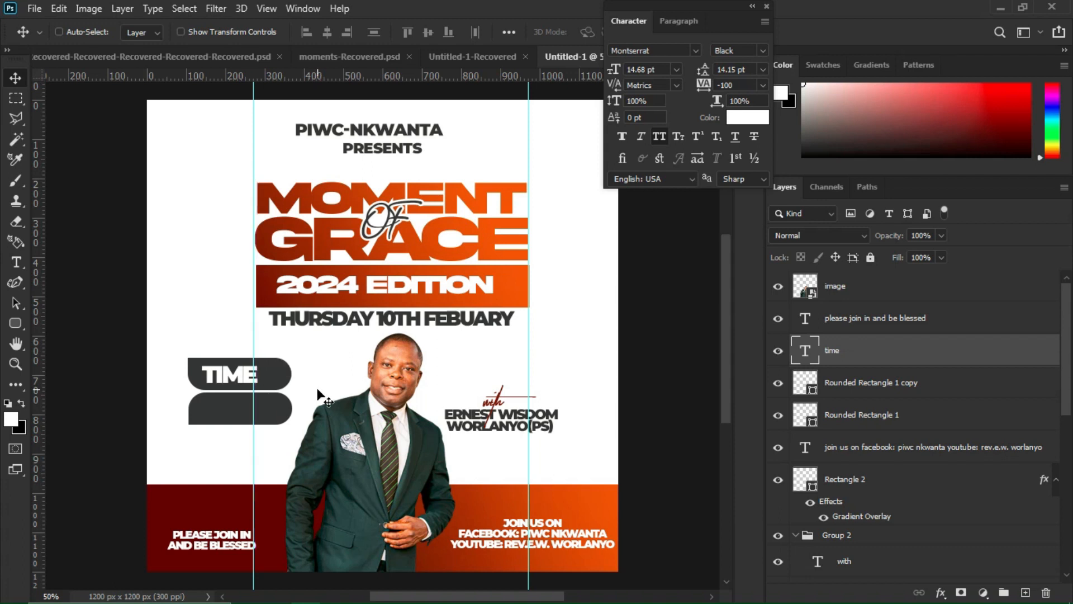
- Nudge the TIME text to the right and slightly up to centre it on the upper shape
key("Right")
key("Right")
key("Right")
key("Right")
key("Right")
key("Right")
key("Right")
key("Right")
key("Right")
key("Right")
key("Right")
key("Right")
key("Right")
key("Right")
key("Right")
key("Right")
key("Right")
key("Right")
key("Right")
key("Right")
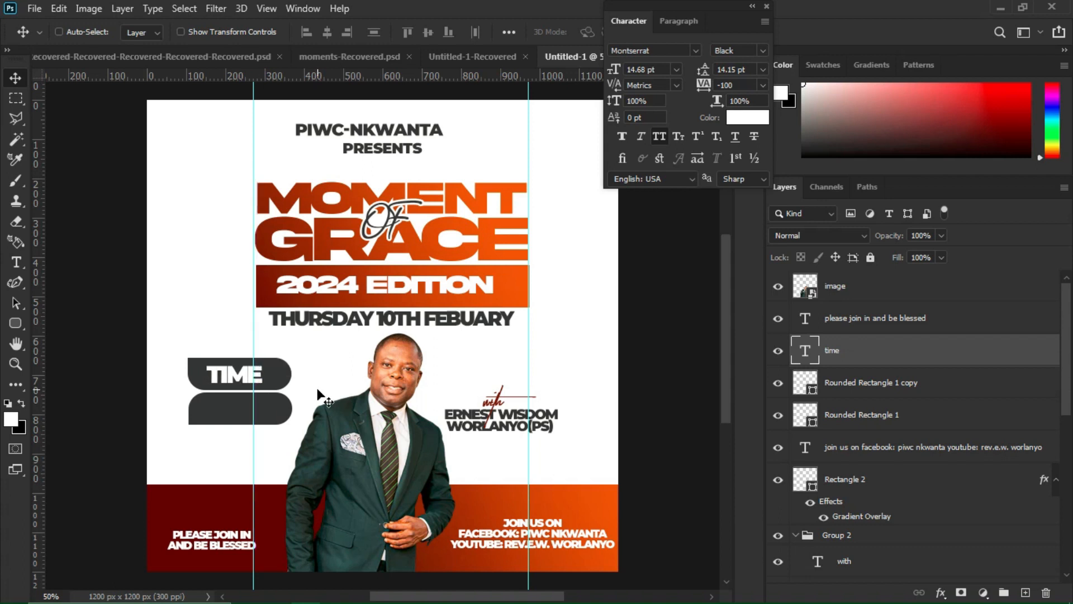
key("Up")
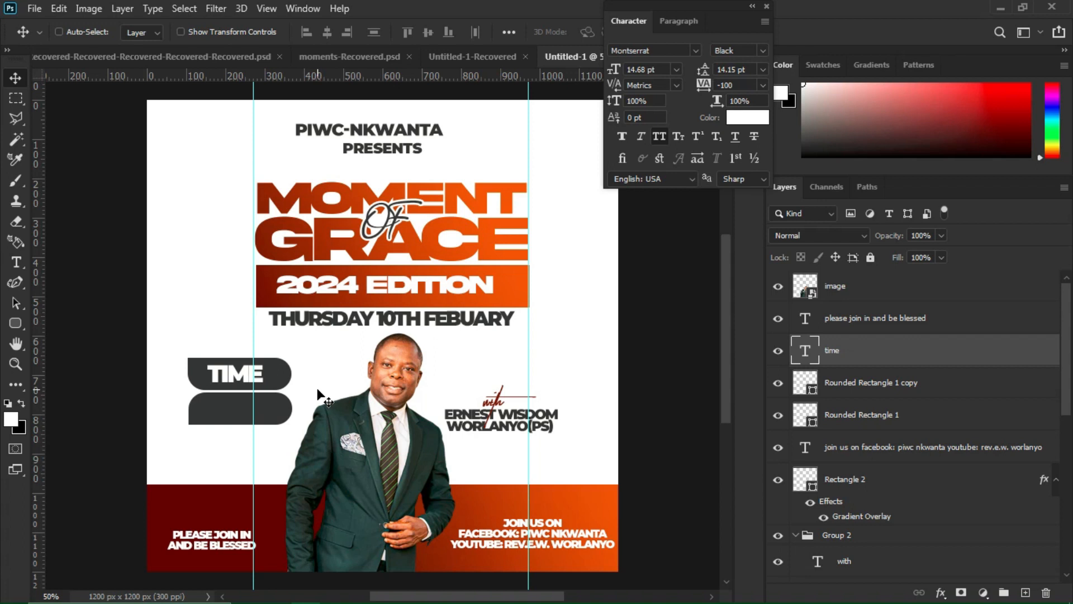
key("Right")
key("Right")
key("Right")
key("Right")
key("Right")
key("Right")
key("Right")
- Switch to the Notepad notes and copy "10PM GMT"
mouse_move(434, 590)
mouse_move(484, 581)
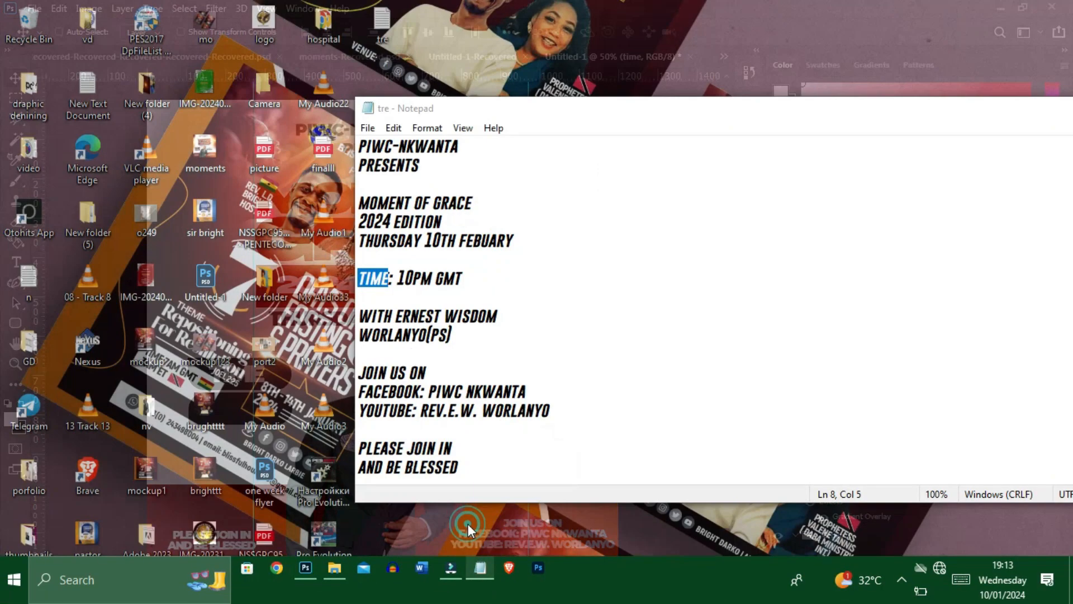
left_click(470, 525)
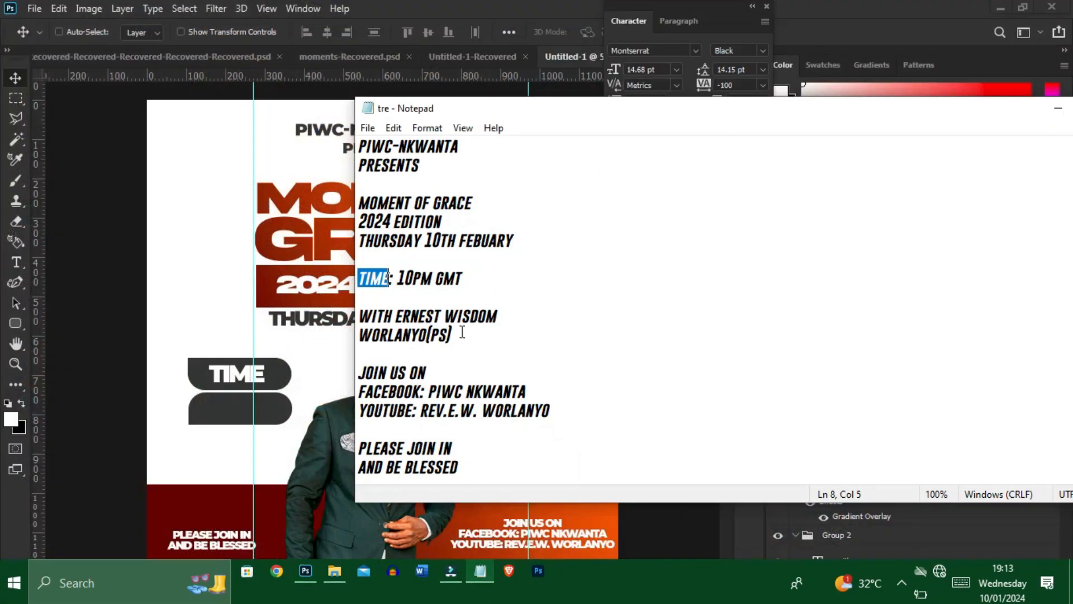
left_click(396, 278)
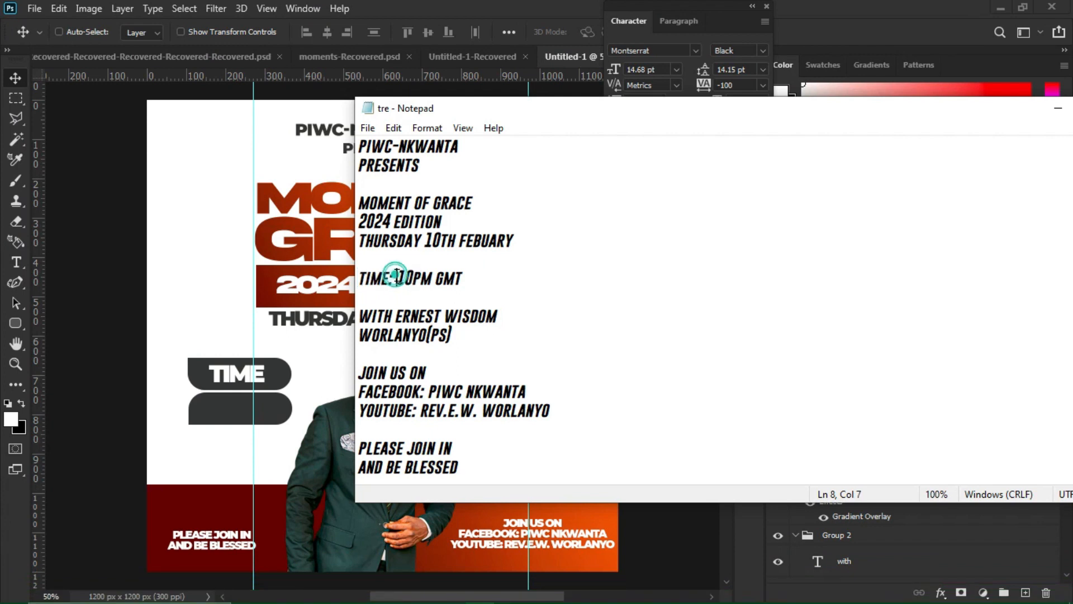
left_click_drag(396, 278, 472, 276)
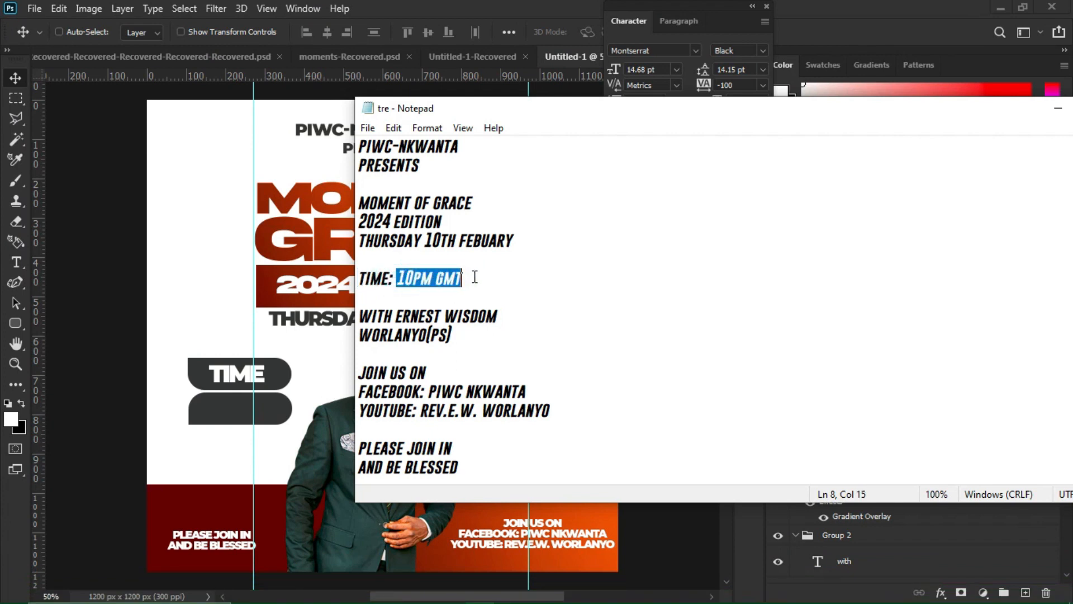
- Return to the flyer and add "10PM GMT" as a new text layer over the lower dark grey shape
left_click(288, 350)
key("t")
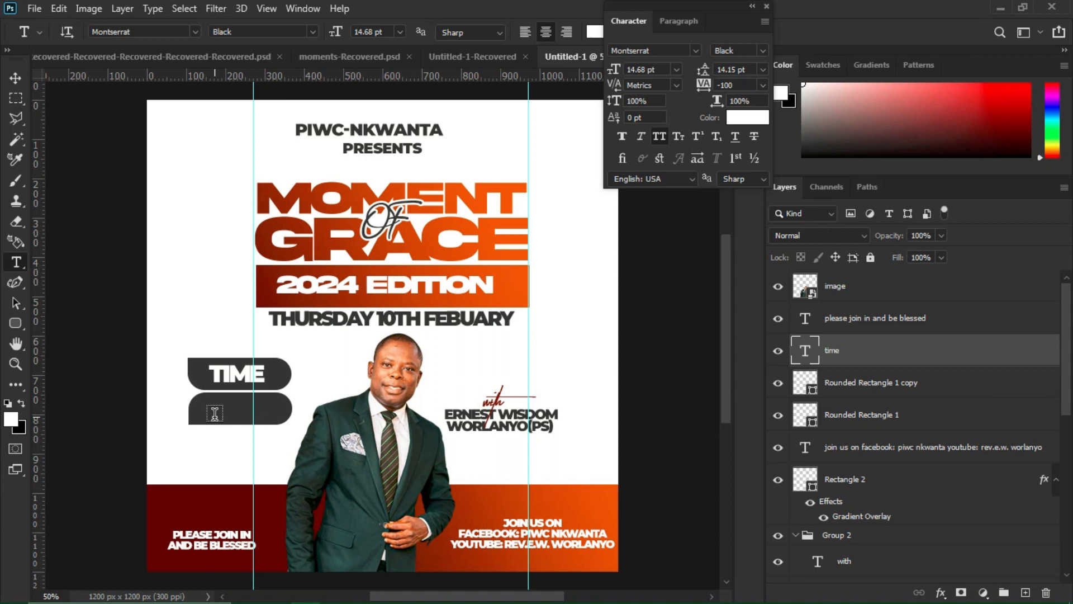
left_click(215, 414)
left_click(214, 414)
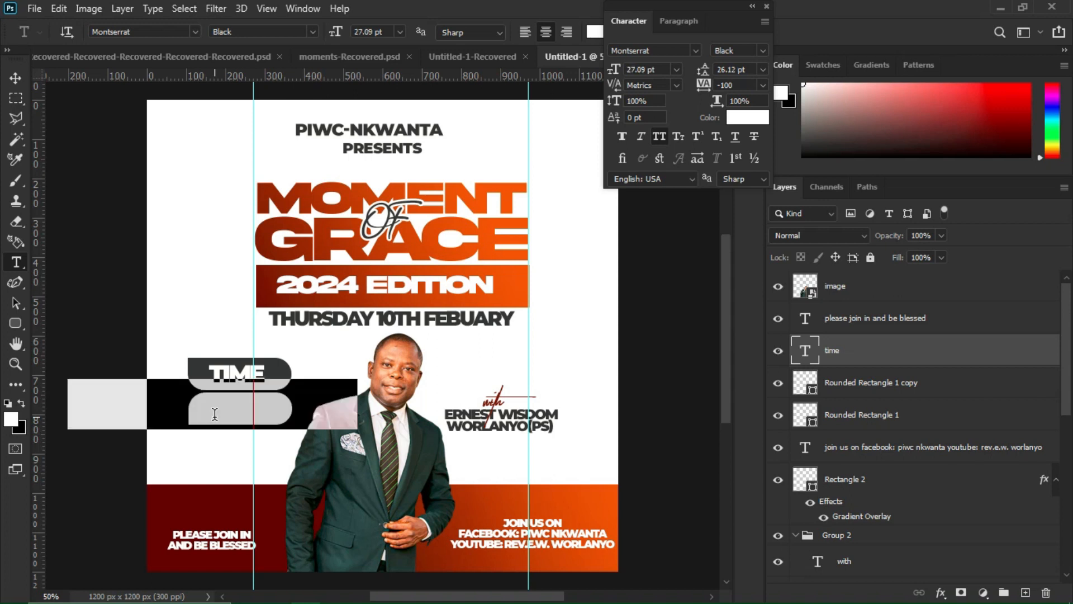
key("ctrl+v")
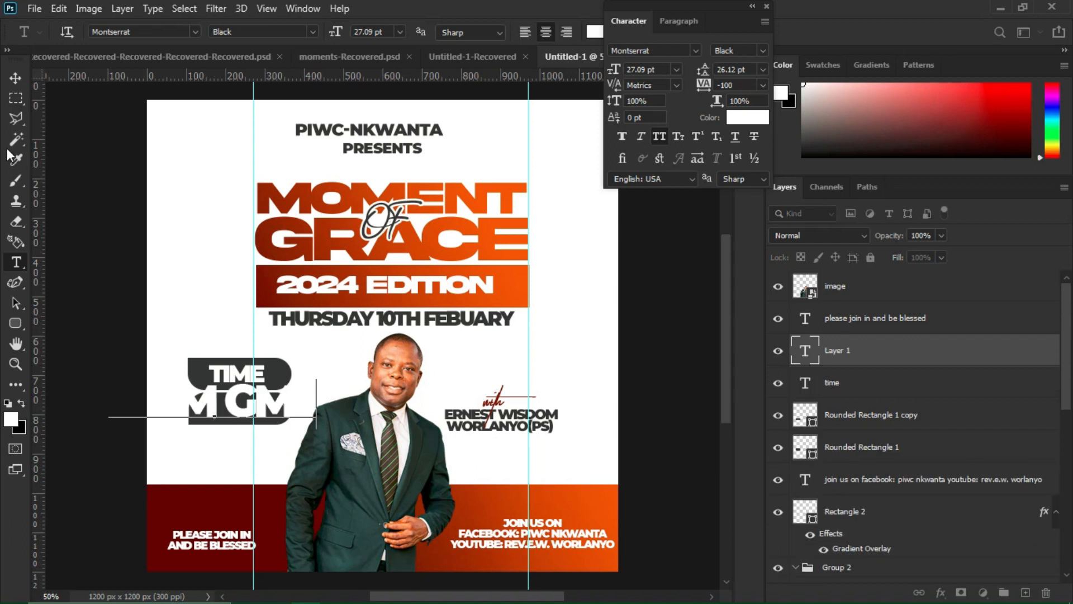
left_click(16, 78)
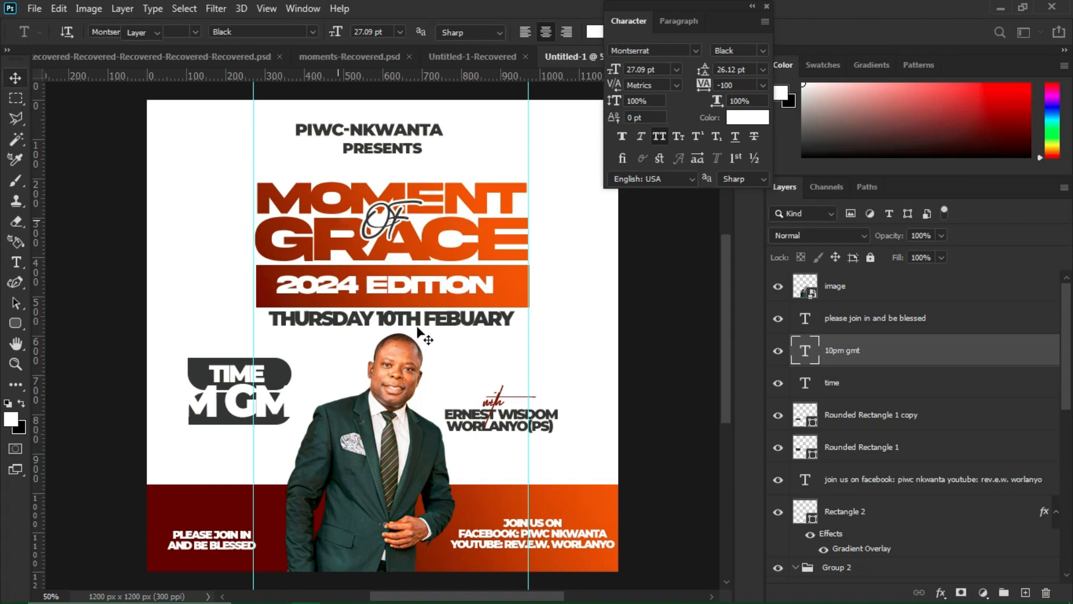
- Scale the 10PM GMT text down to 9.12 pt, centre it inside the lower shape and nudge it slightly up
key("ctrl+t")
mouse_move(319, 429)
left_mouse_down()
mouse_move(177, 394)
mouse_move(302, 432)
left_mouse_up()
key("Return")
key("Up")
key("Up")
key("Up")
key("Up")
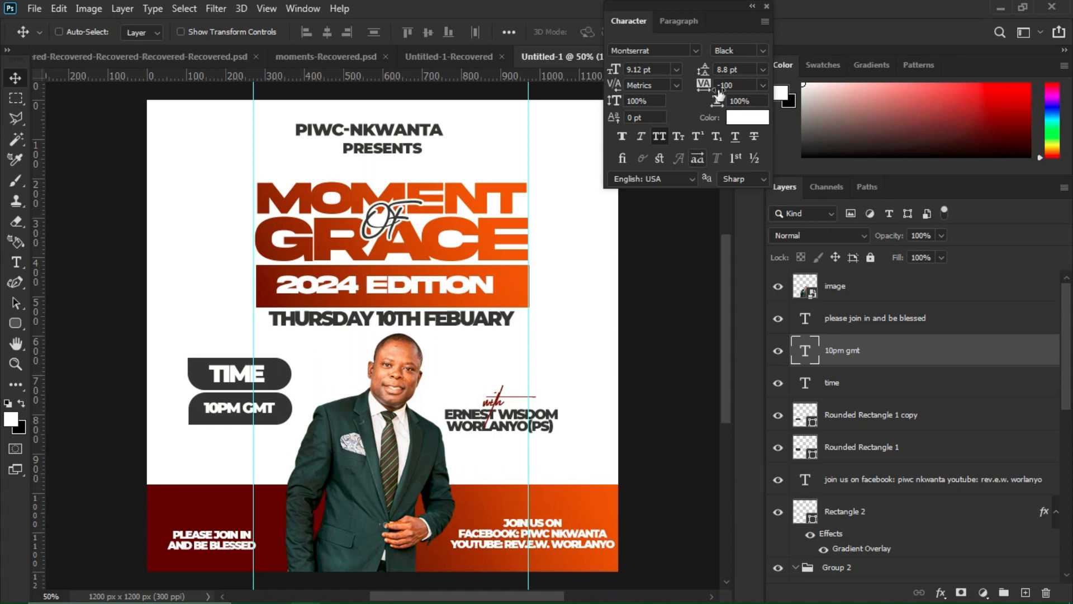
left_click(752, 7)
- Place the fiery glow image from the nv folder in File Explorer into the flyer at 51.06% scale
mouse_move(374, 575)
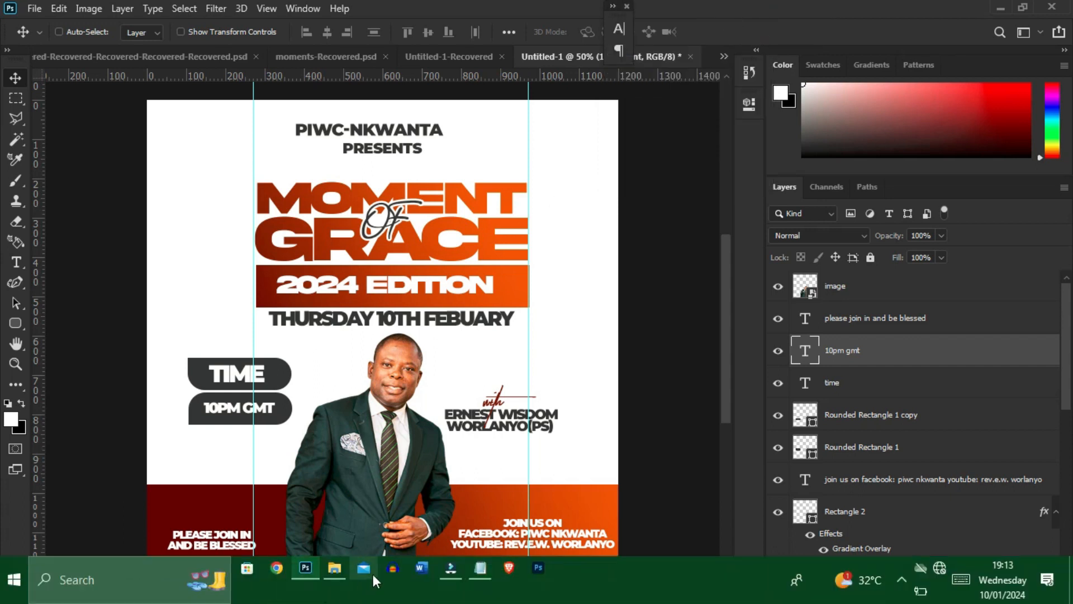
mouse_move(336, 572)
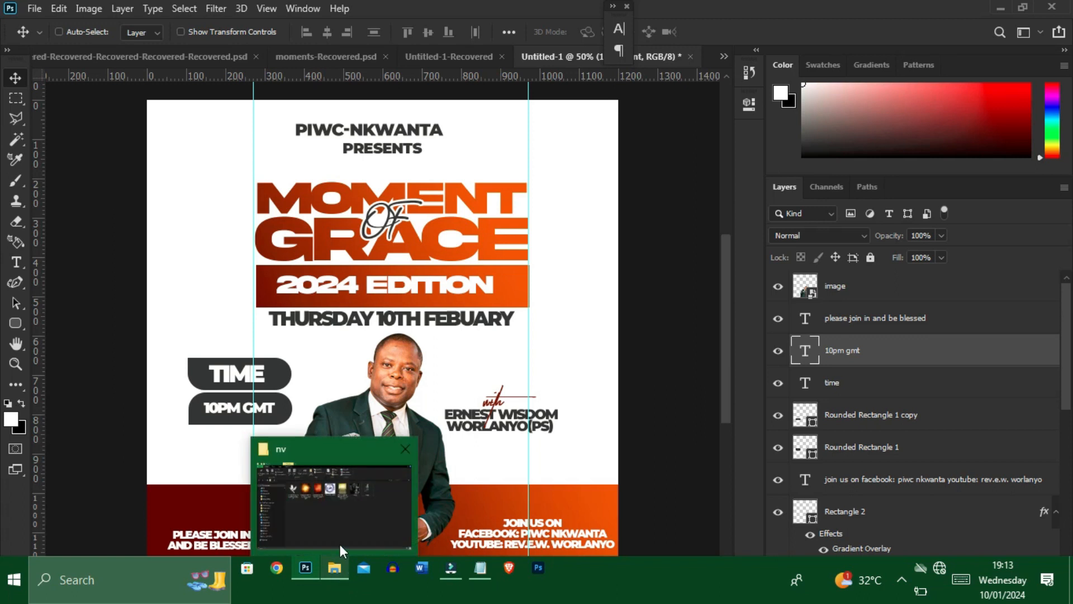
left_click(332, 491)
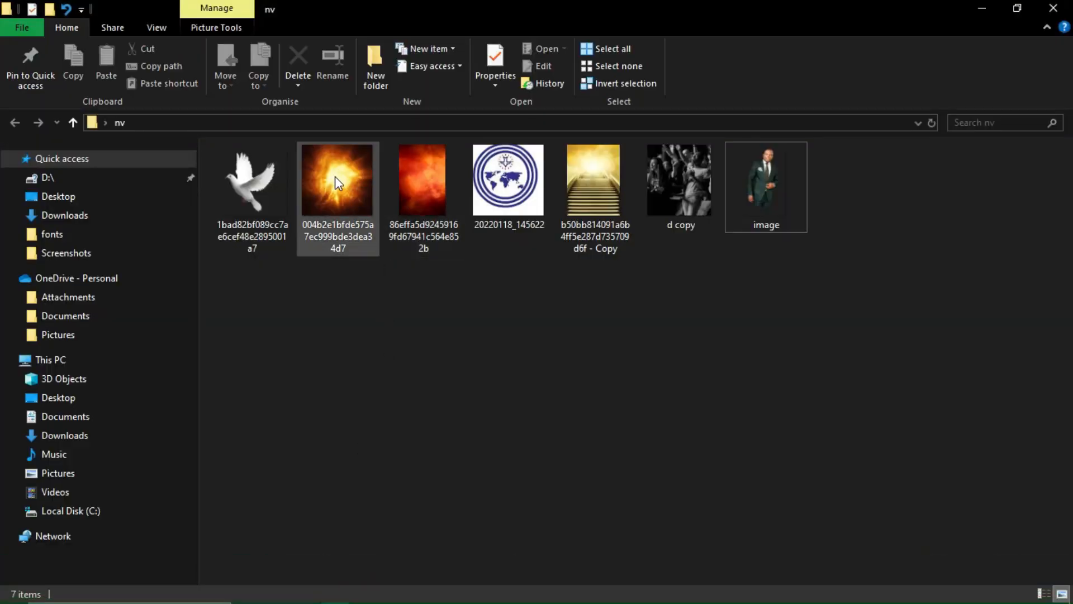
left_click_drag(335, 176, 506, 239)
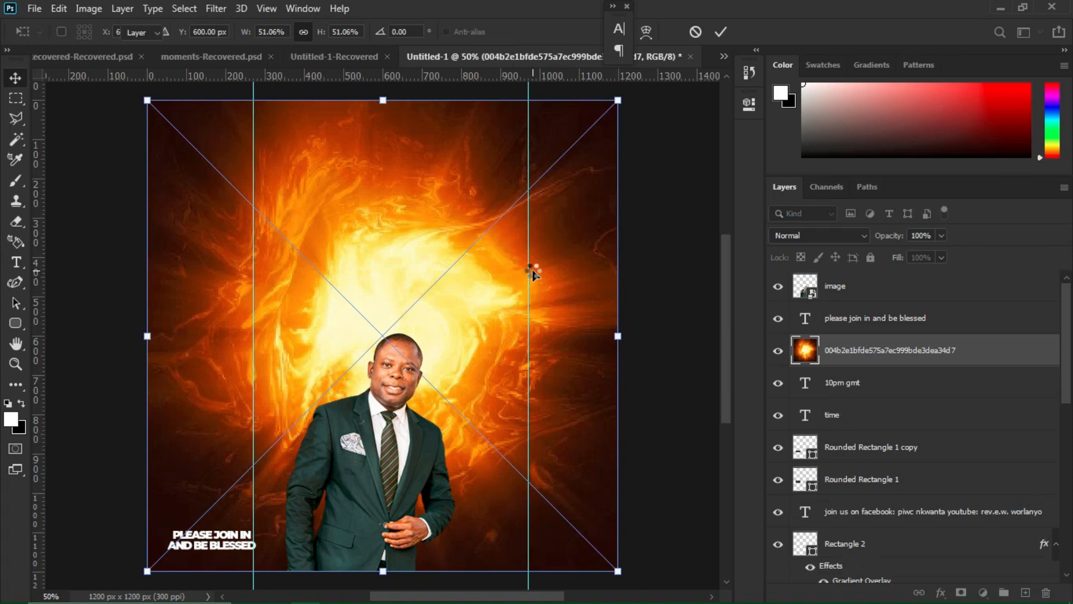
key("Return")
- Move the fiery glow layer directly above the Background layer and scale the image to 42.06%
left_click(847, 351)
left_click_drag(847, 351, 847, 552)
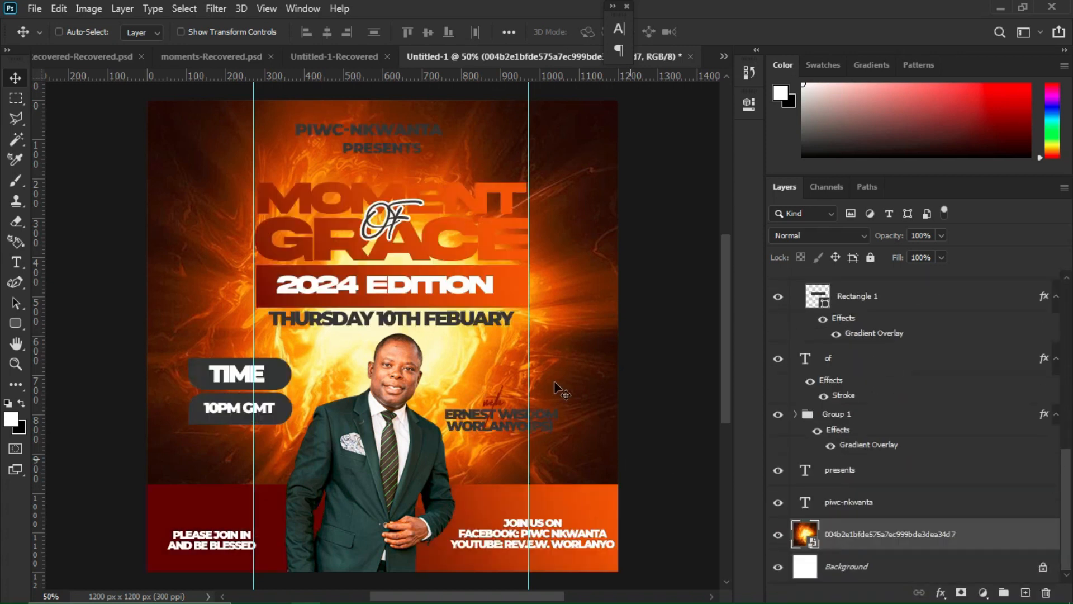
key("ctrl+t")
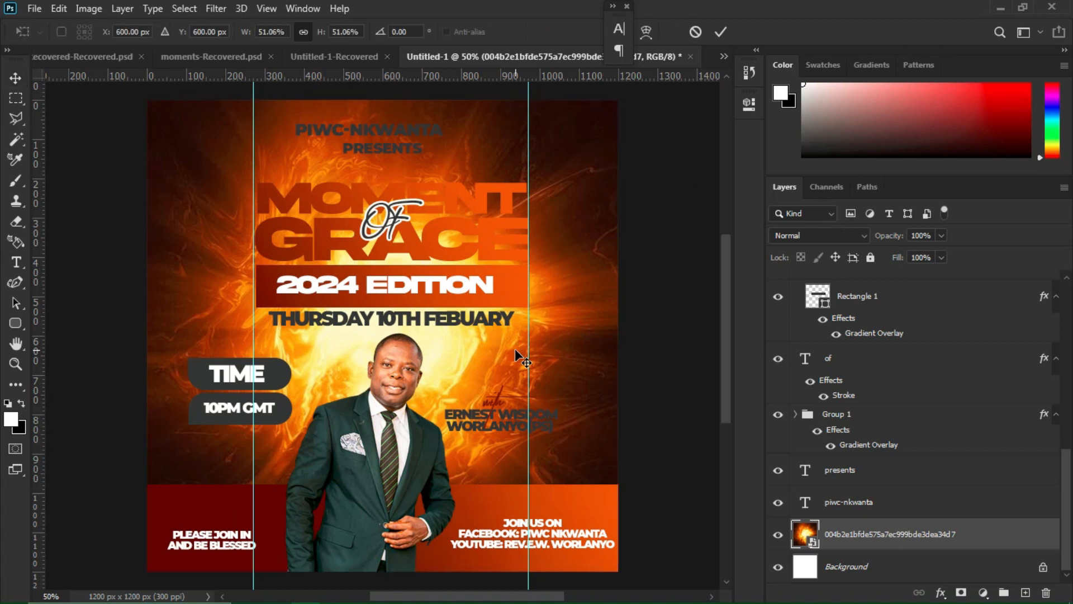
left_click_drag(322, 32, 317, 32)
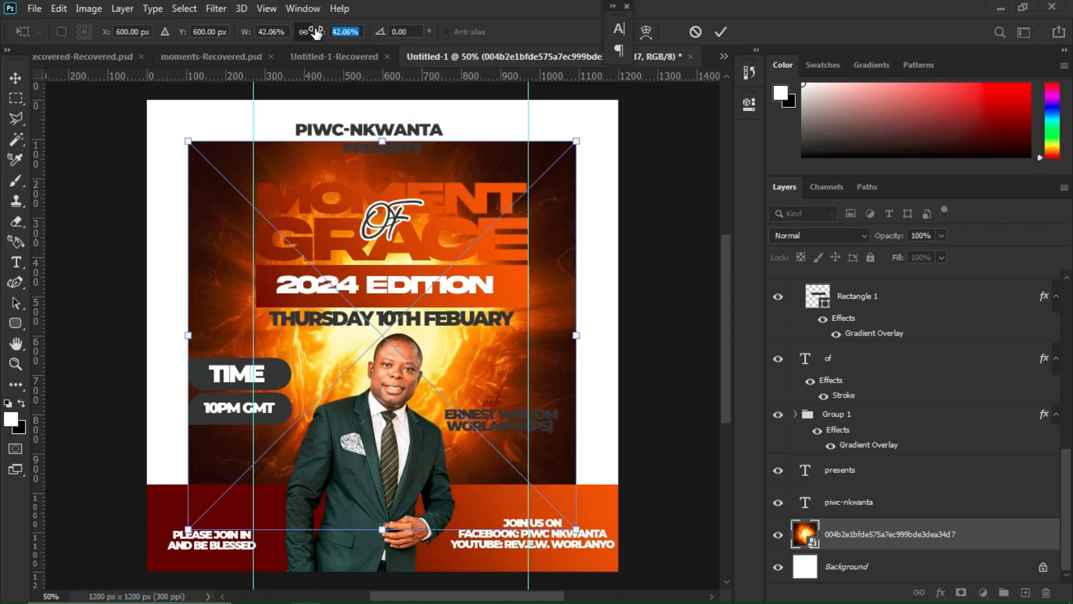
key("Return")
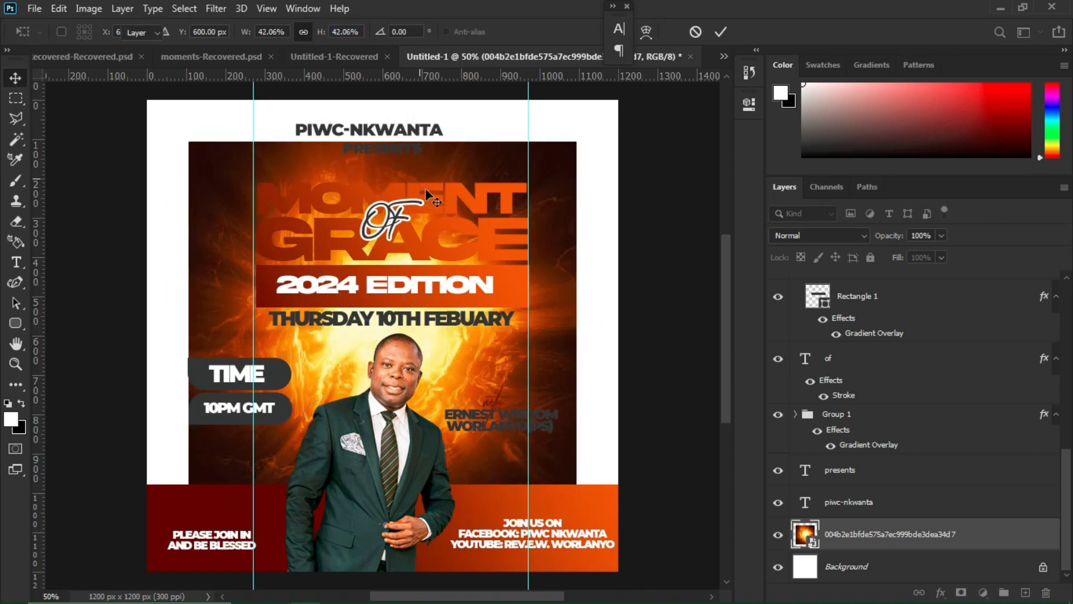
- Reposition the fiery glow image in the flyer's upper right corner, with its left edge at the canvas centre
left_click_drag(425, 195, 560, 123)
left_click_drag(560, 179, 614, 155)
left_click_drag(570, 206, 584, 196)
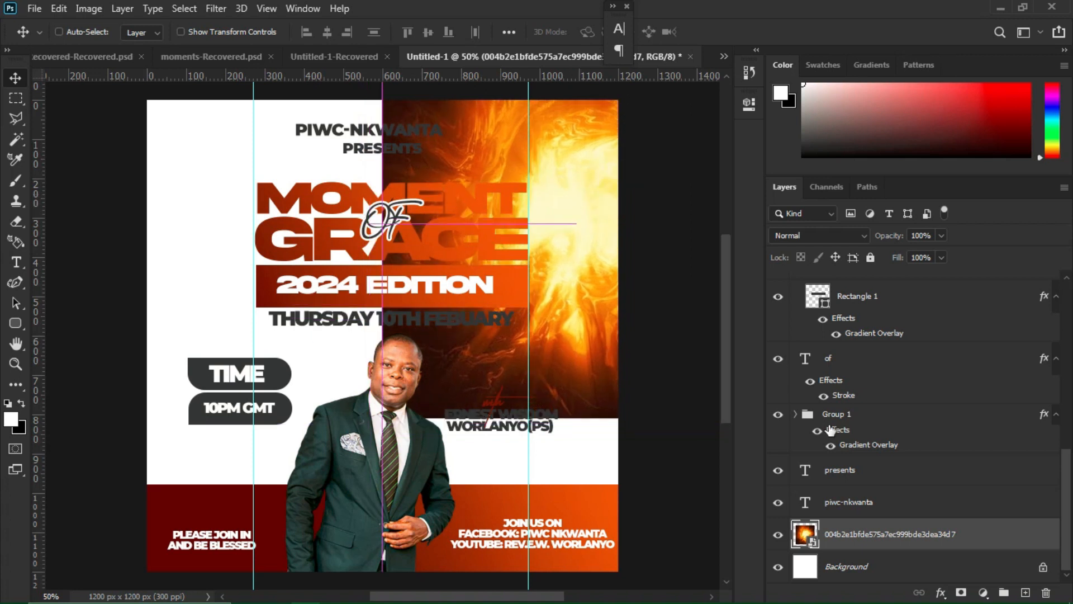
- Rasterize the fiery glow layer and add a layer mask to it
right_click(862, 530)
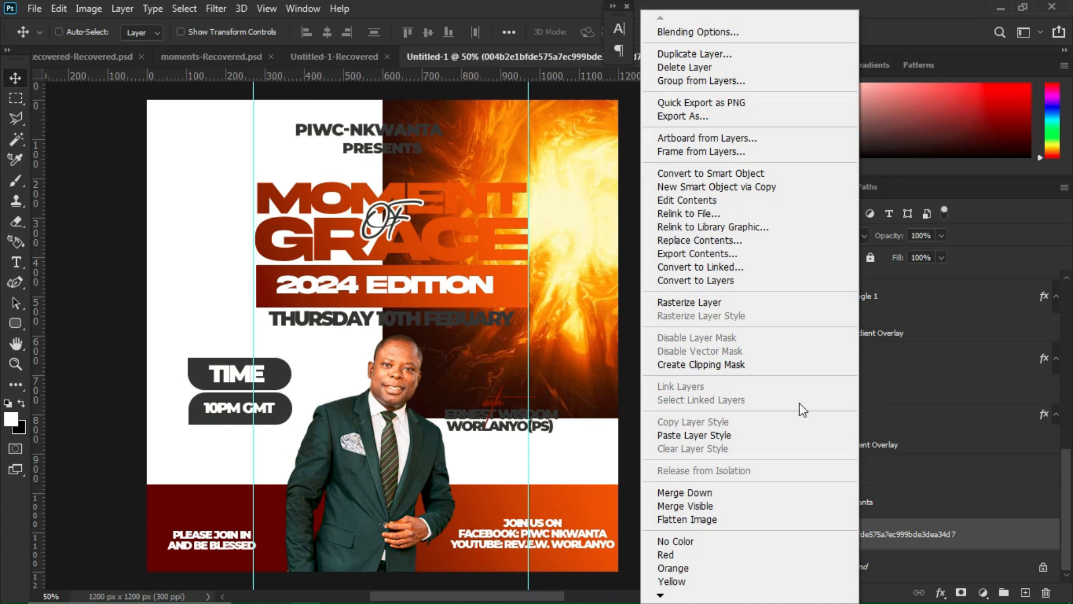
left_click(724, 306)
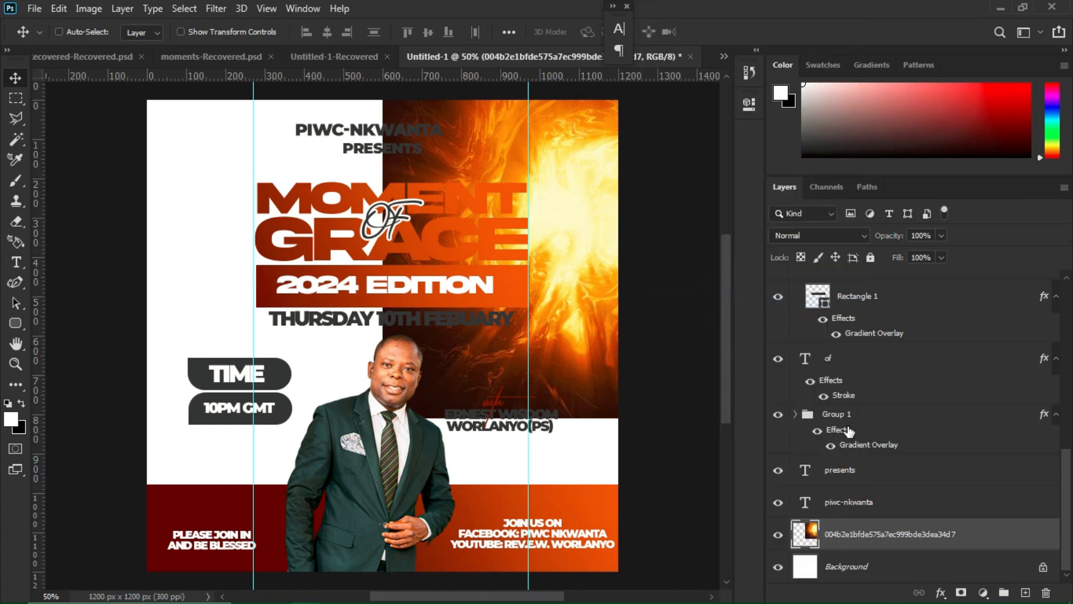
left_click(960, 591)
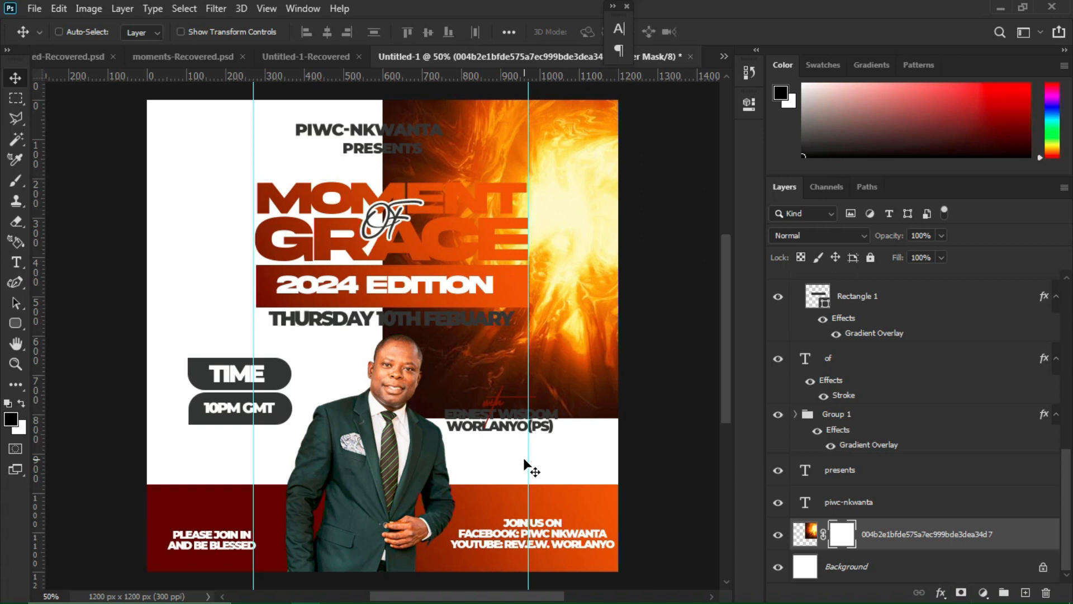
- Paint black on the glow's mask with a 322 px brush at 0% hardness, fading its left and lower edges
key("b")
right_click(461, 352)
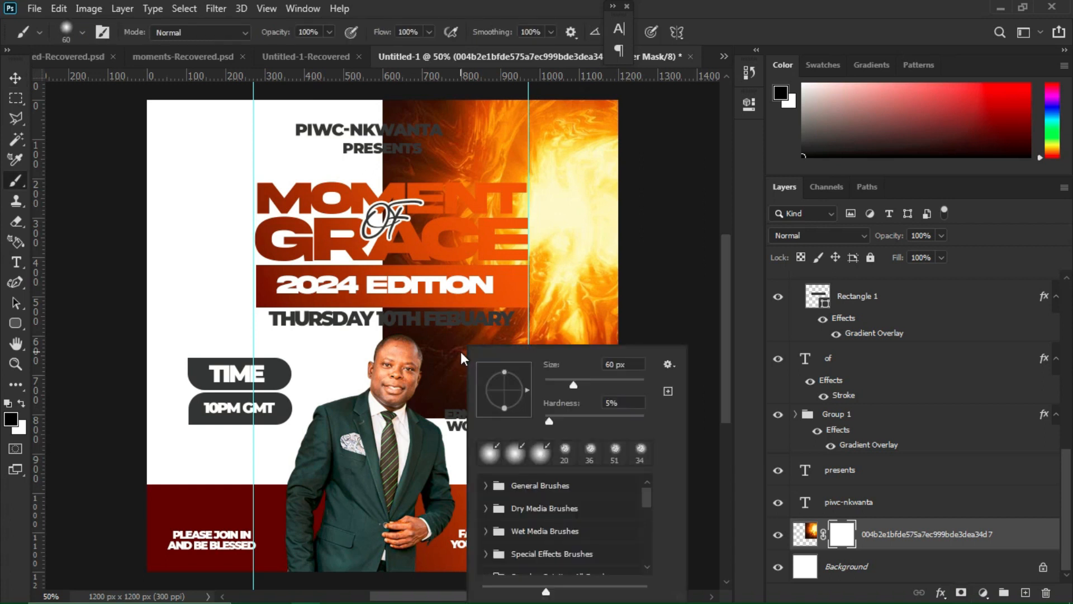
left_click(572, 384)
left_click_drag(625, 381, 626, 382)
left_click_drag(548, 422, 519, 423)
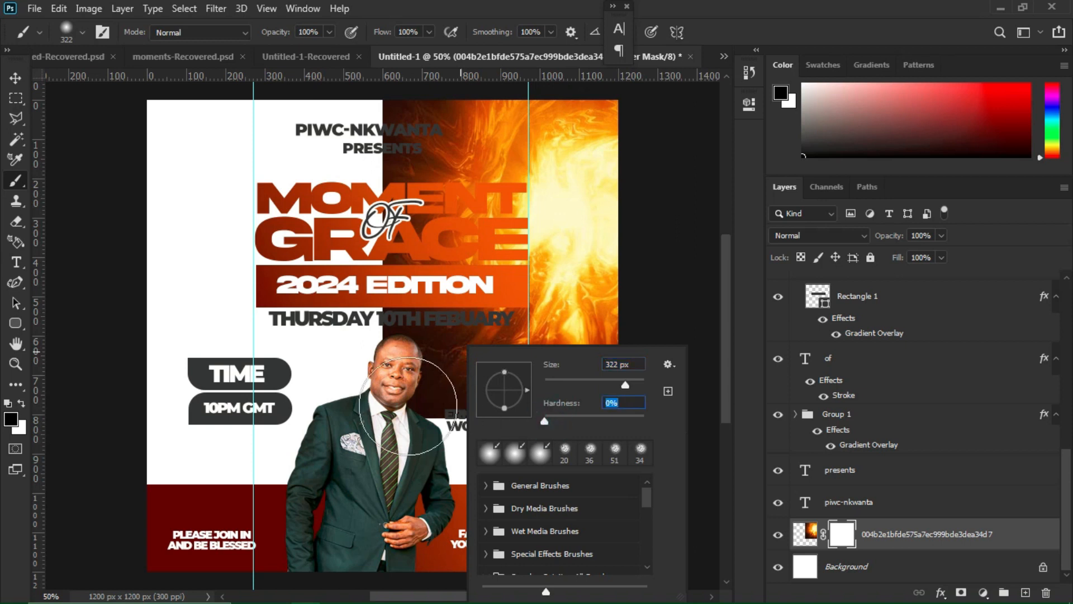
mouse_move(402, 404)
left_mouse_down()
mouse_move(380, 61)
mouse_move(369, 88)
mouse_move(381, 205)
mouse_move(382, 72)
mouse_move(422, 175)
mouse_move(435, 96)
mouse_move(451, 224)
mouse_move(452, 102)
mouse_move(477, 270)
mouse_move(471, 128)
mouse_move(448, 172)
mouse_move(456, 292)
mouse_move(479, 184)
mouse_move(466, 319)
mouse_move(502, 420)
mouse_move(537, 420)
mouse_move(435, 429)
mouse_move(563, 425)
mouse_move(647, 452)
mouse_move(408, 434)
mouse_move(688, 441)
mouse_move(514, 432)
mouse_move(481, 148)
mouse_move(482, 181)
mouse_move(448, 123)
mouse_move(484, 359)
mouse_move(565, 424)
left_mouse_up()
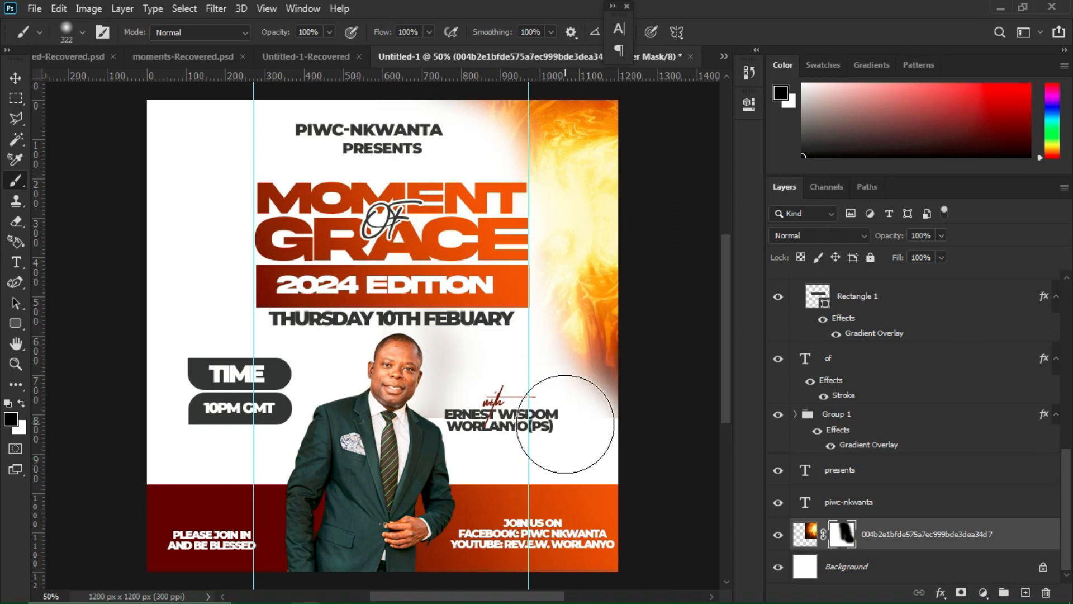
- Duplicate the masked glow layer and add a Hue/Saturation adjustment above it with a negative hue shift
key("ctrl+j")
key("x")
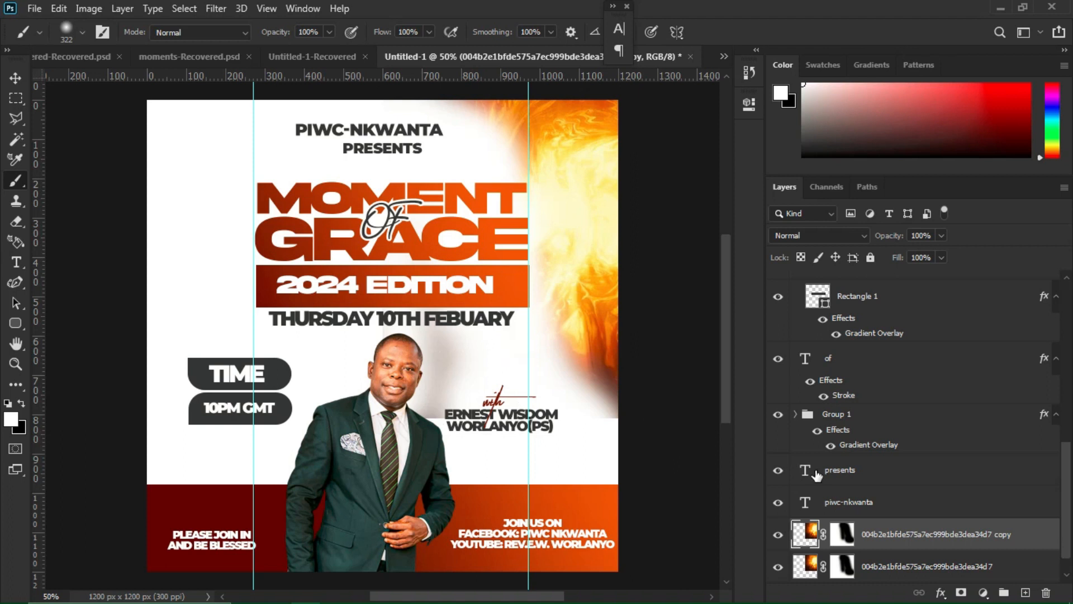
left_click(983, 591)
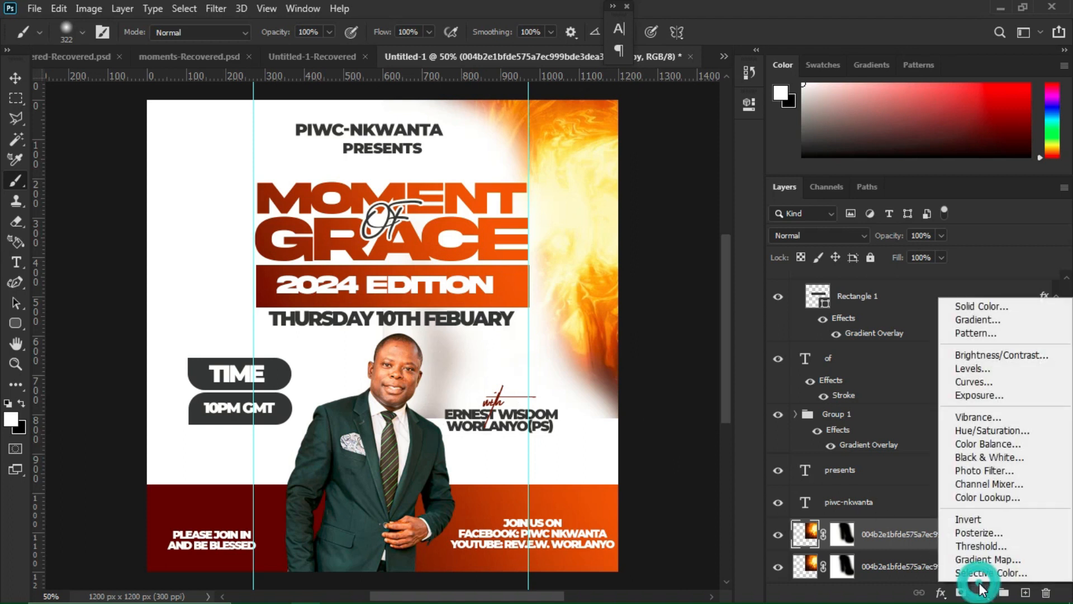
left_click(974, 431)
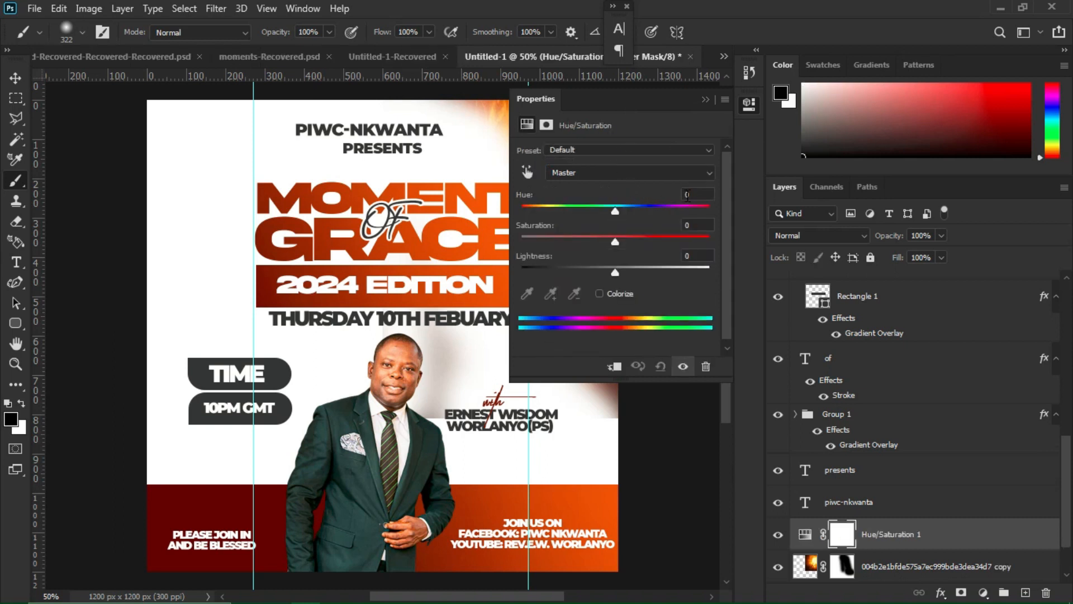
left_click(691, 194)
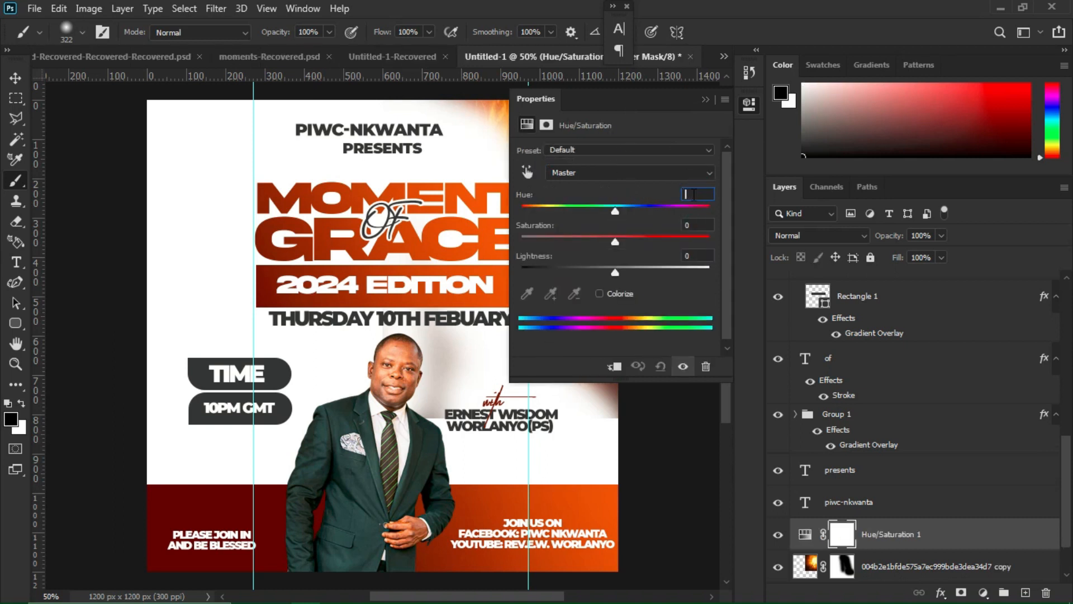
type("-1")
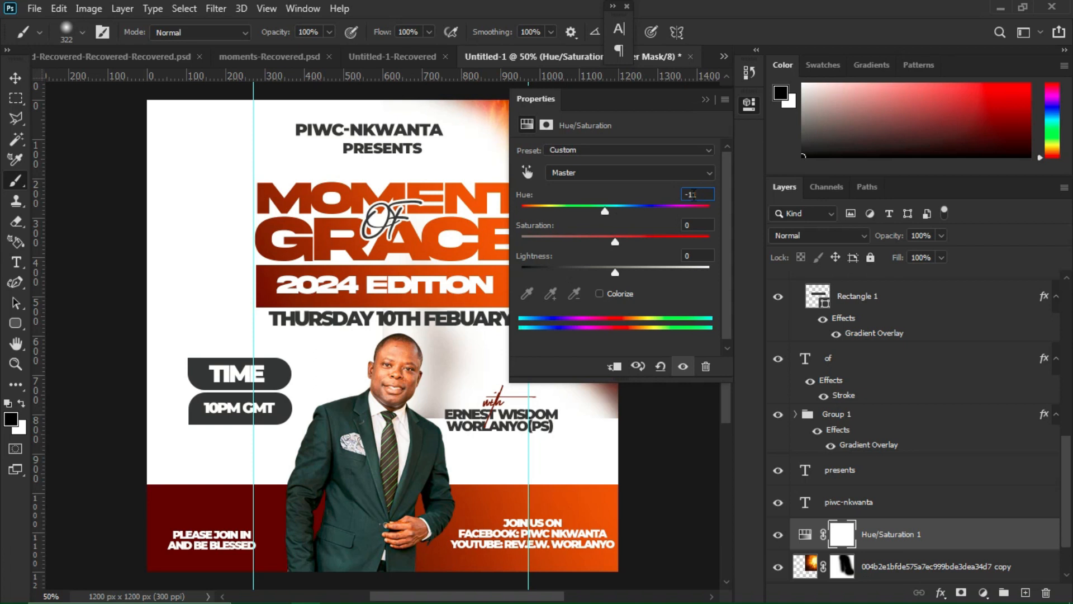
- Set the Hue/Saturation adjustment layer's blend mode to Hue
left_click(817, 236)
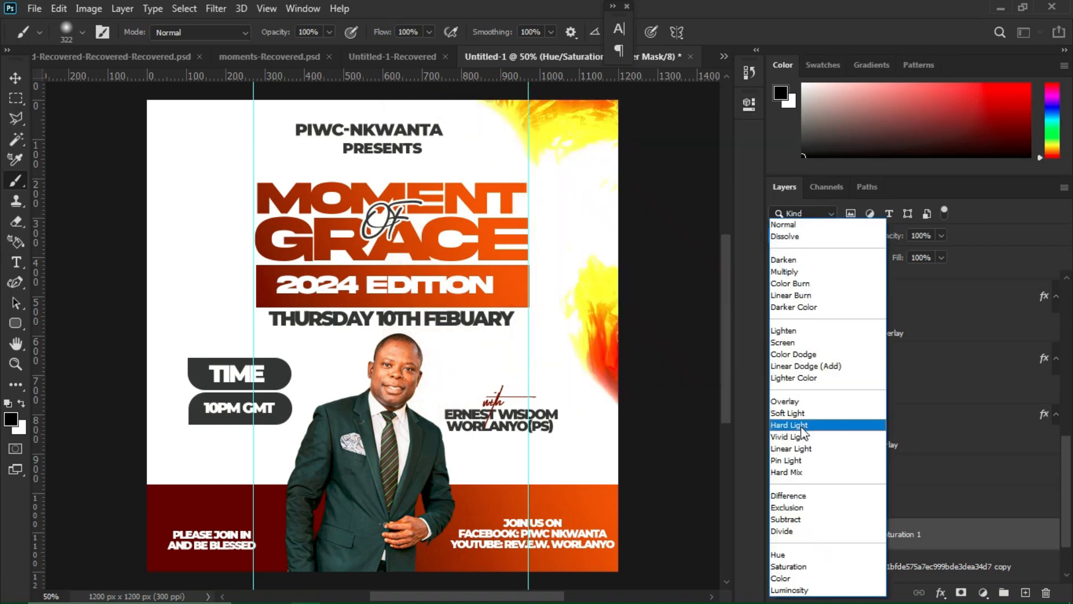
key("Up")
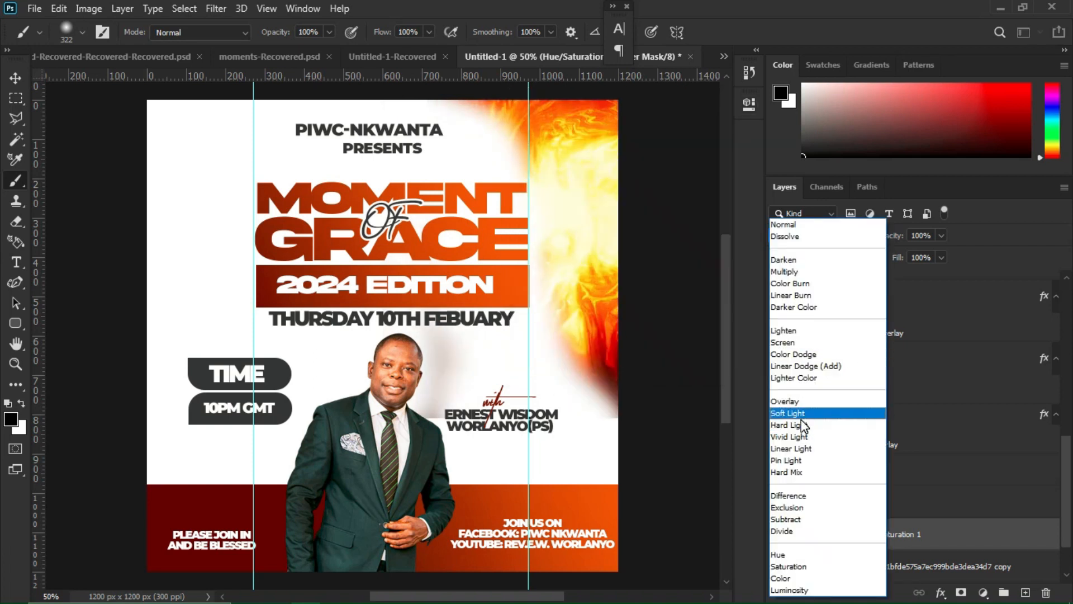
key("Down")
key("Up")
key("Escape")
left_click(818, 234)
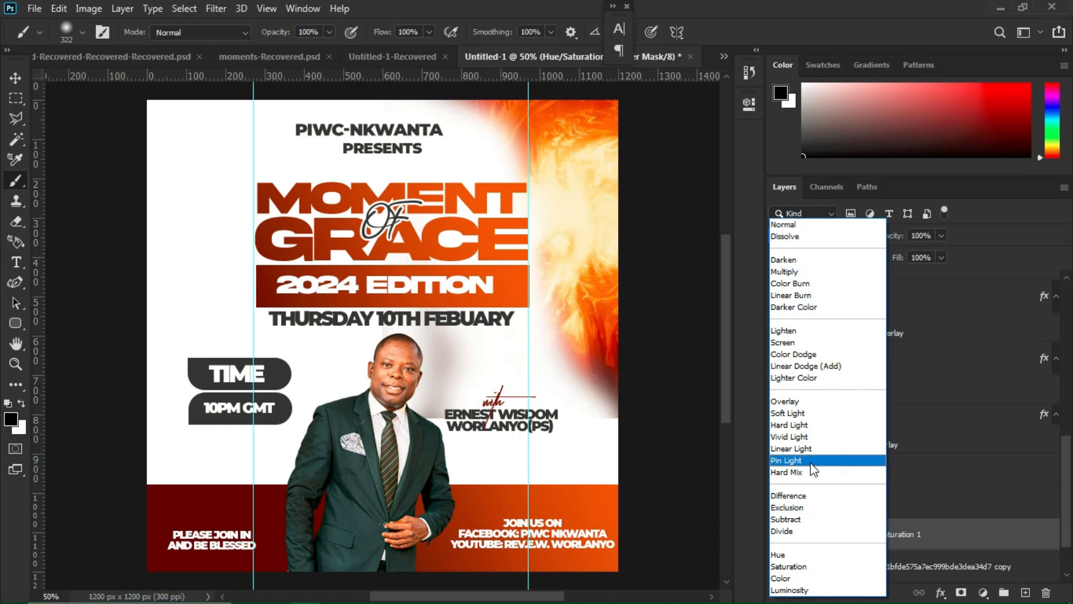
left_click(784, 555)
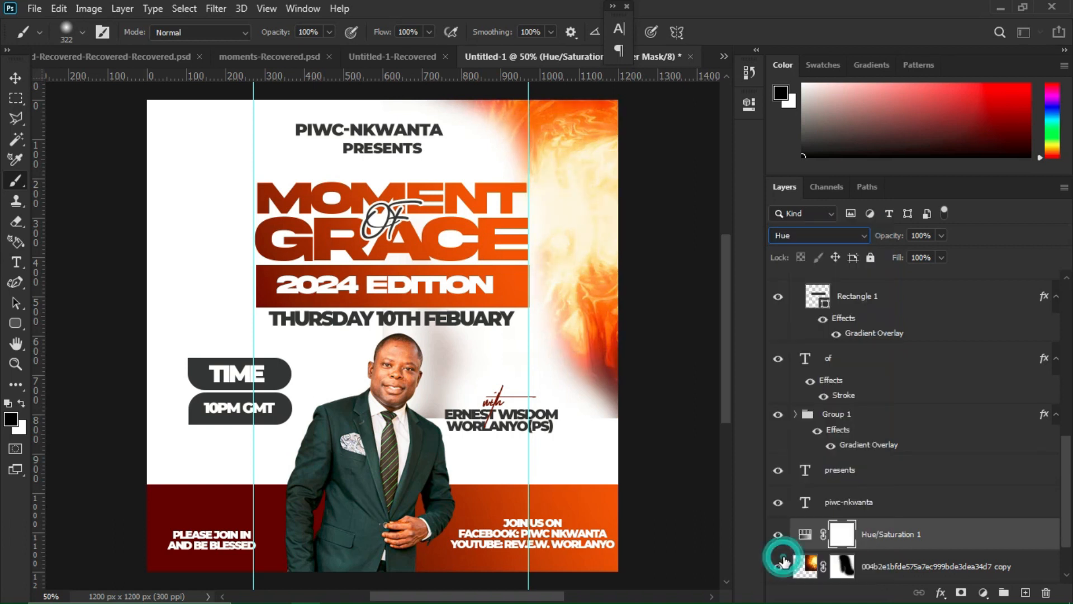
- Paint black on the masks of both glow layers to clear the leftover grey haze beside the speaker's head
left_click(845, 573)
scroll(845, 565, "down", 2)
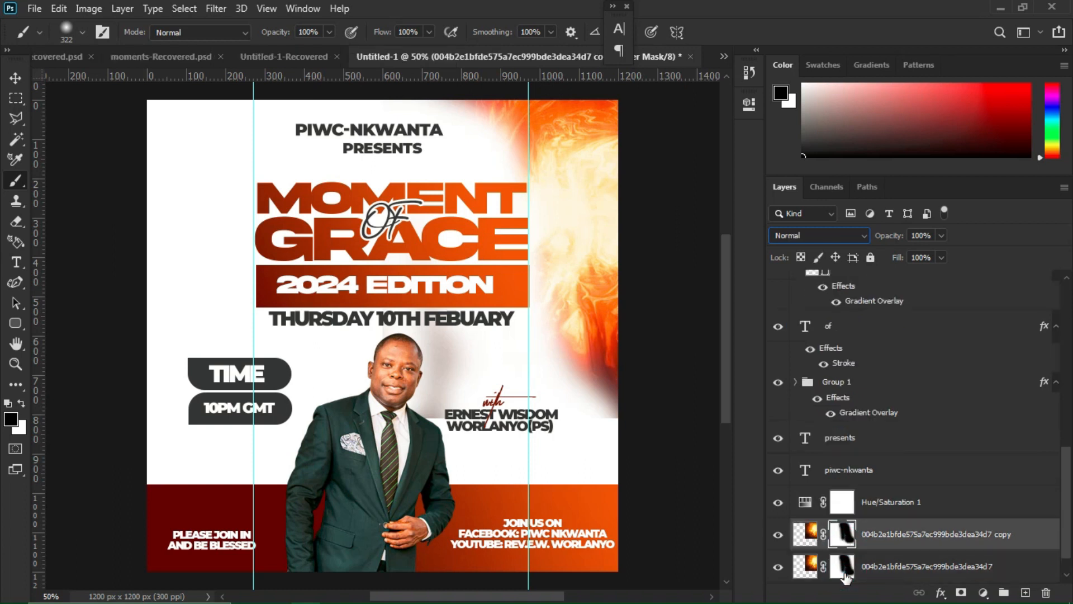
left_click(842, 537)
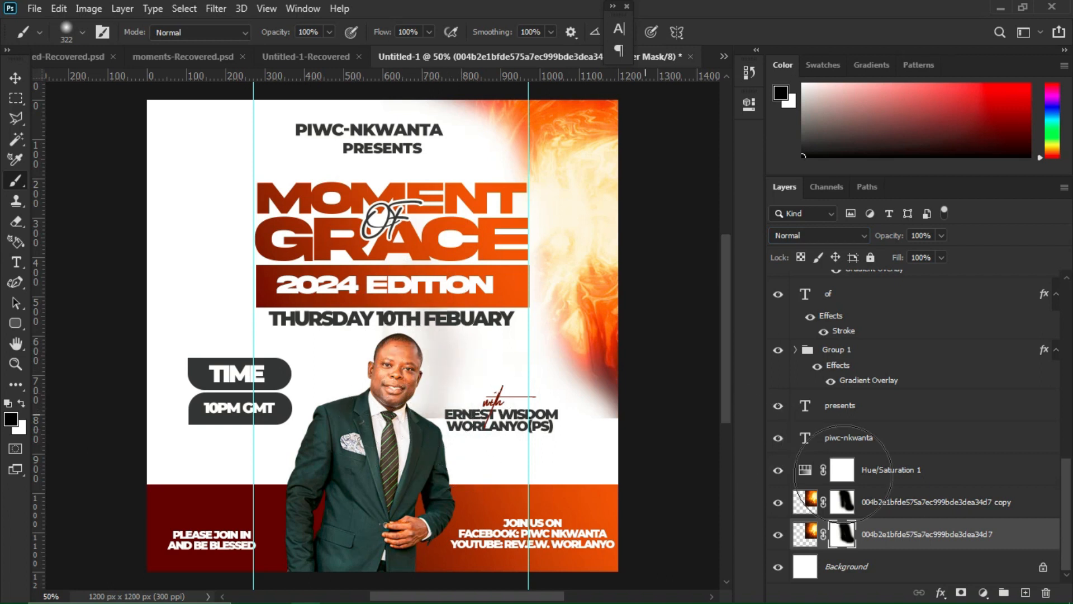
left_click(841, 504)
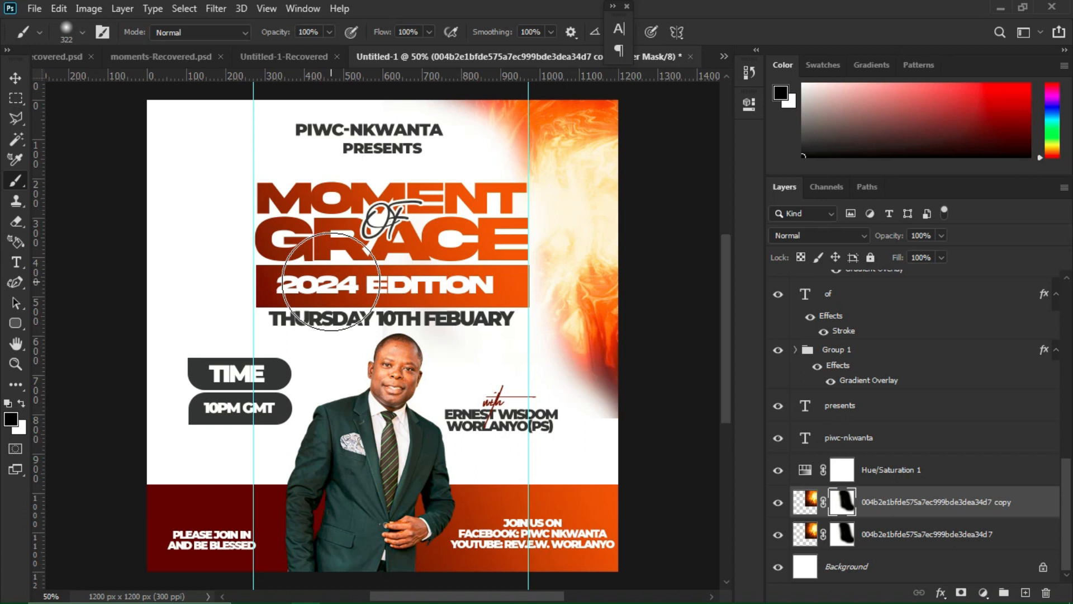
- Duplicate the upper glow layer and move the new copy to the left side of the flyer
left_click(15, 79)
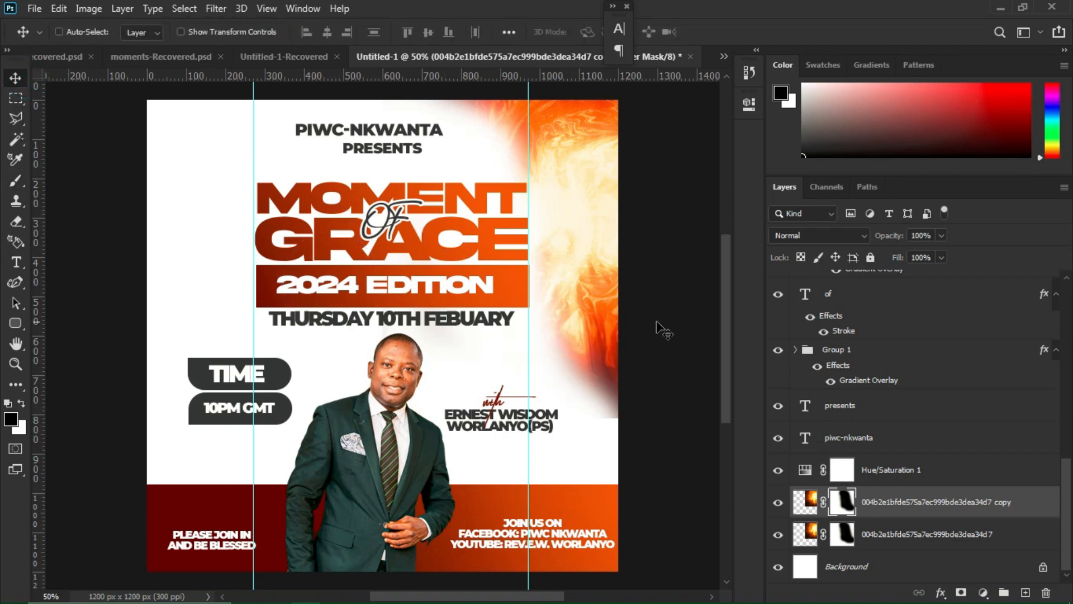
key("x")
key("ctrl+j")
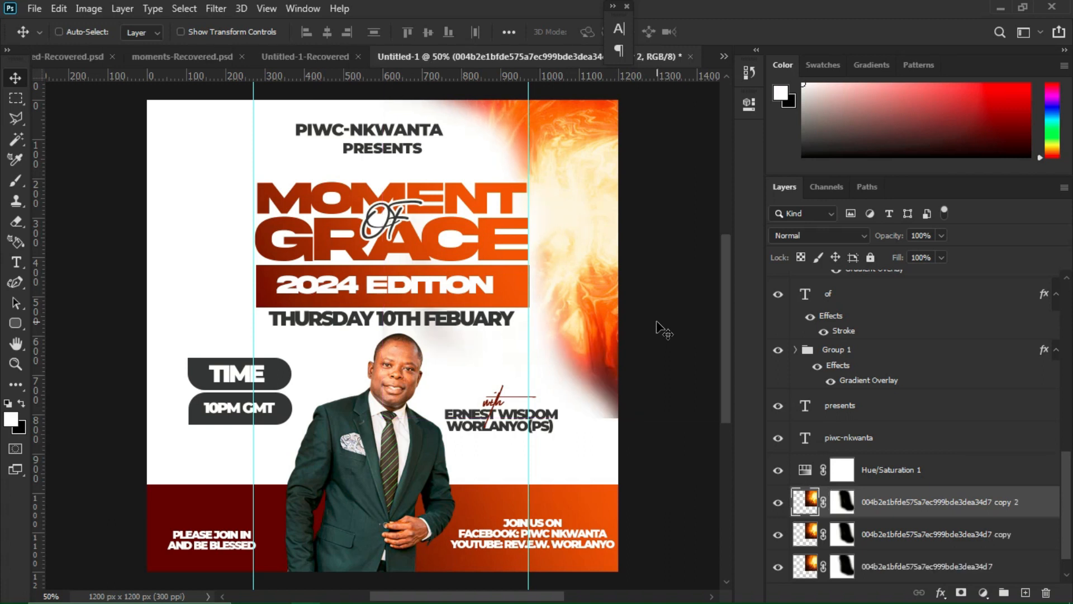
left_click_drag(581, 253, 253, 387)
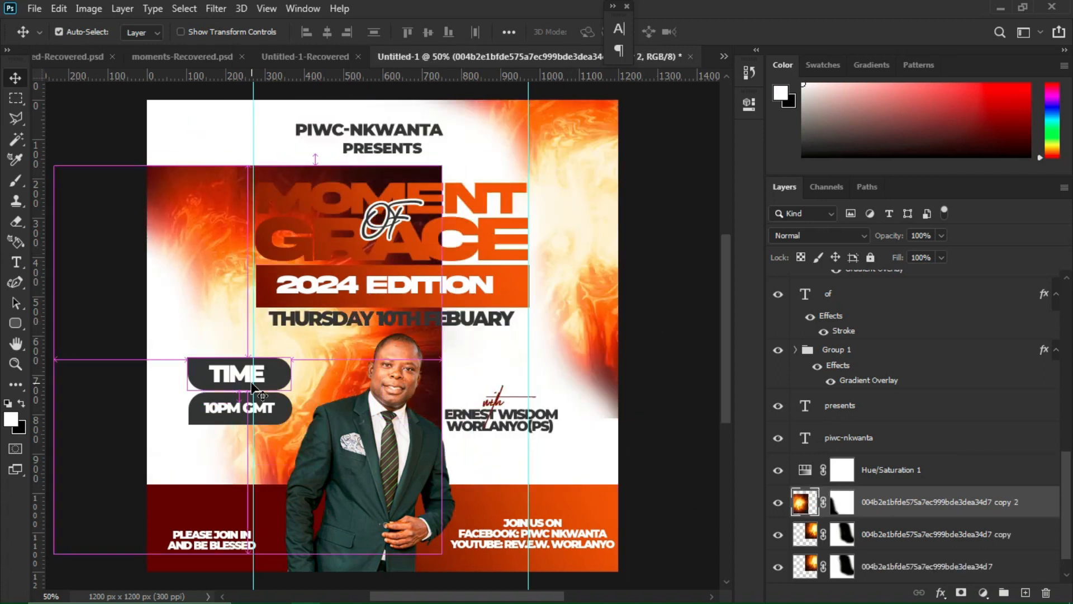
- Flip the left glow copy horizontally and shift it further left and slightly up, bleeding off the canvas edge
key("ctrl+t")
right_click(240, 338)
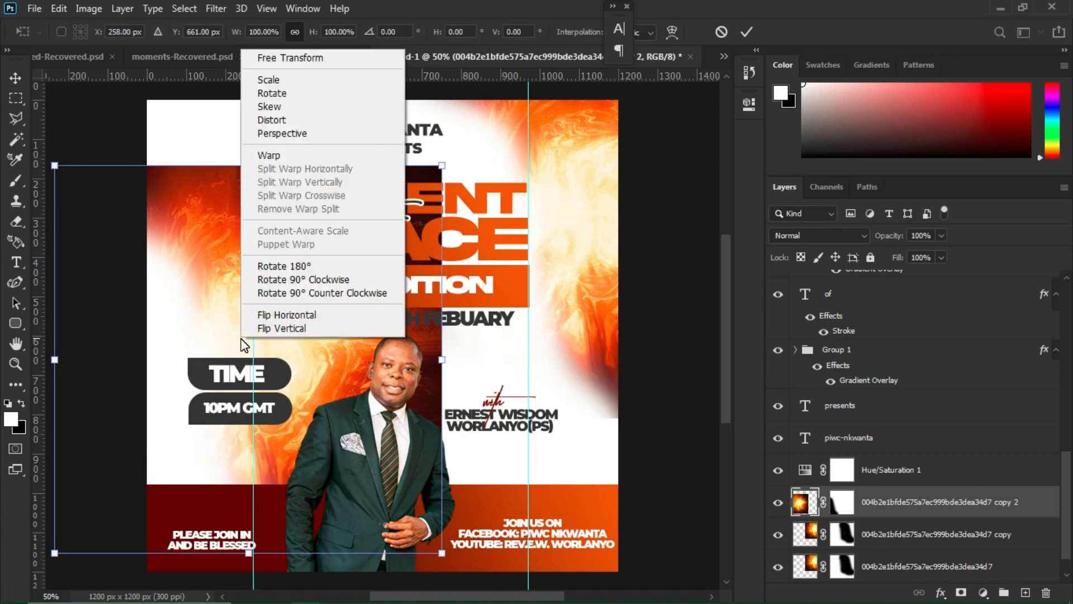
left_click(279, 313)
key("Return")
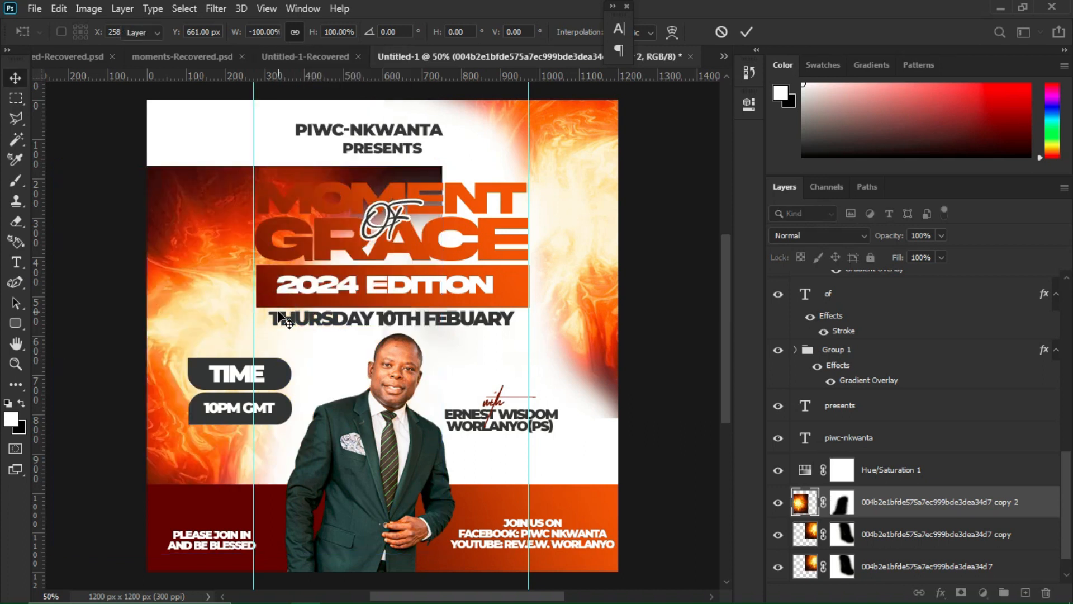
left_click_drag(180, 314, 125, 307)
left_click_drag(231, 310, 252, 282)
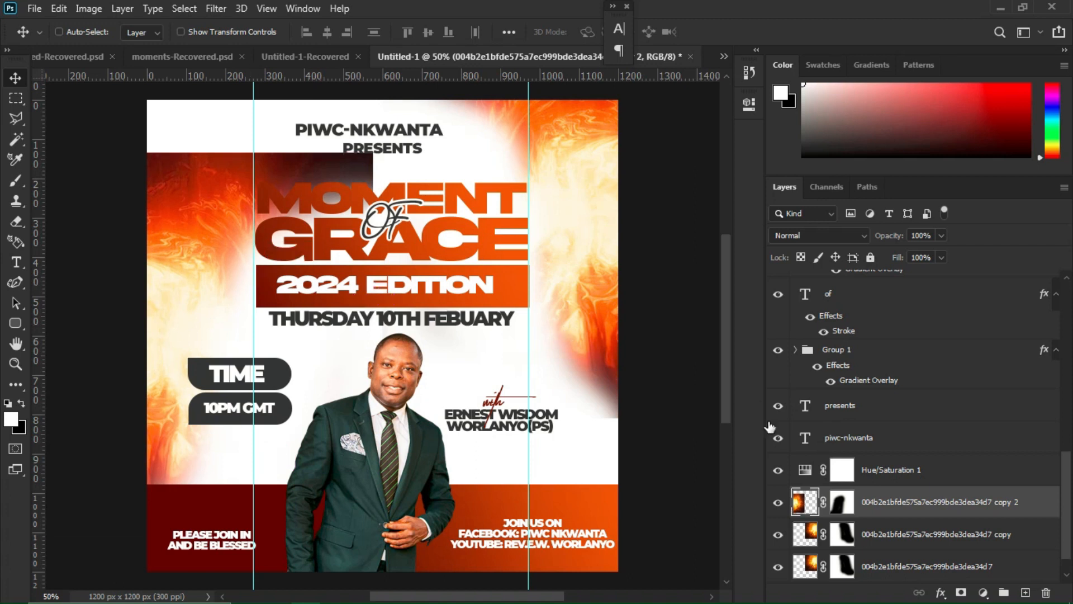
- Paint black on the left glow copy's mask to fade its hard top edge and the area behind the title
left_click(837, 500)
key("x")
key("b")
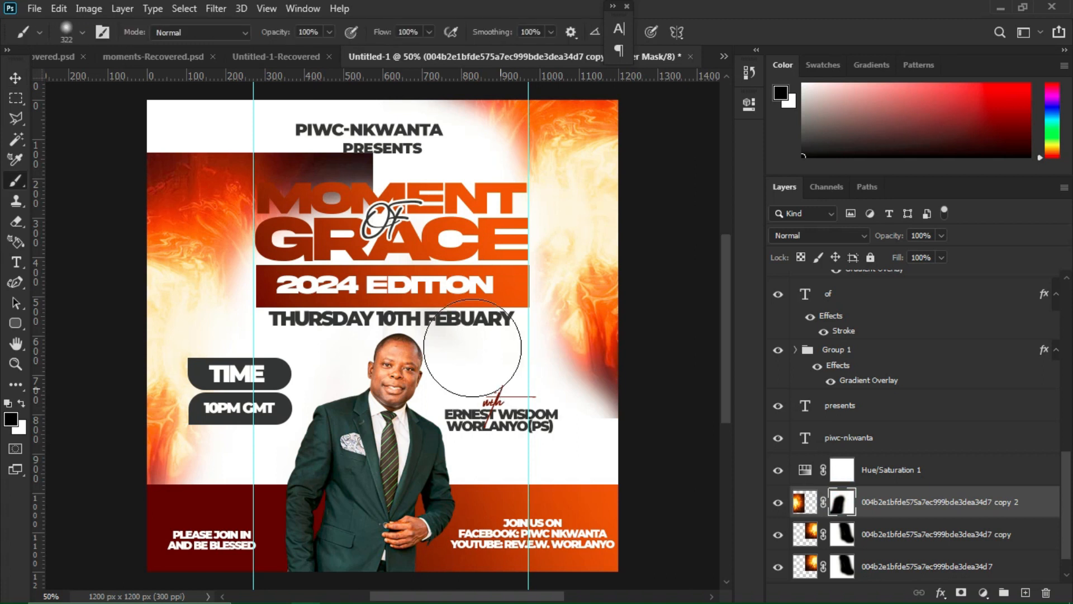
mouse_move(371, 193)
left_mouse_down()
mouse_move(207, 156)
mouse_move(410, 162)
mouse_move(317, 137)
mouse_move(206, 145)
mouse_move(254, 144)
mouse_move(274, 185)
mouse_move(120, 153)
mouse_move(296, 168)
mouse_move(179, 197)
mouse_move(227, 210)
mouse_move(208, 208)
mouse_move(286, 270)
mouse_move(135, 224)
mouse_move(223, 242)
mouse_move(139, 222)
mouse_move(192, 191)
left_mouse_up()
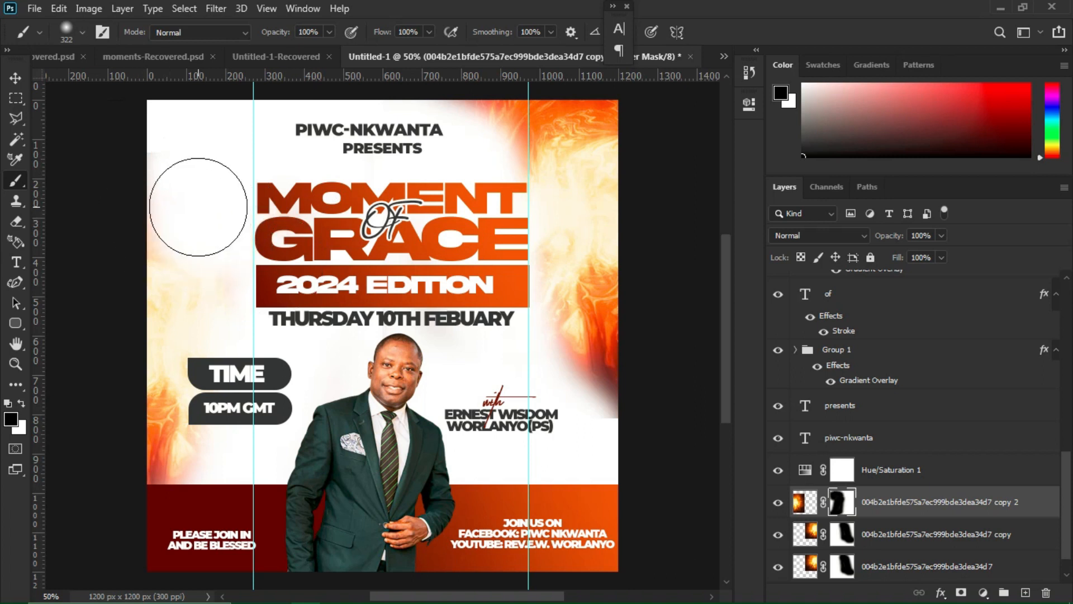
left_click(15, 80)
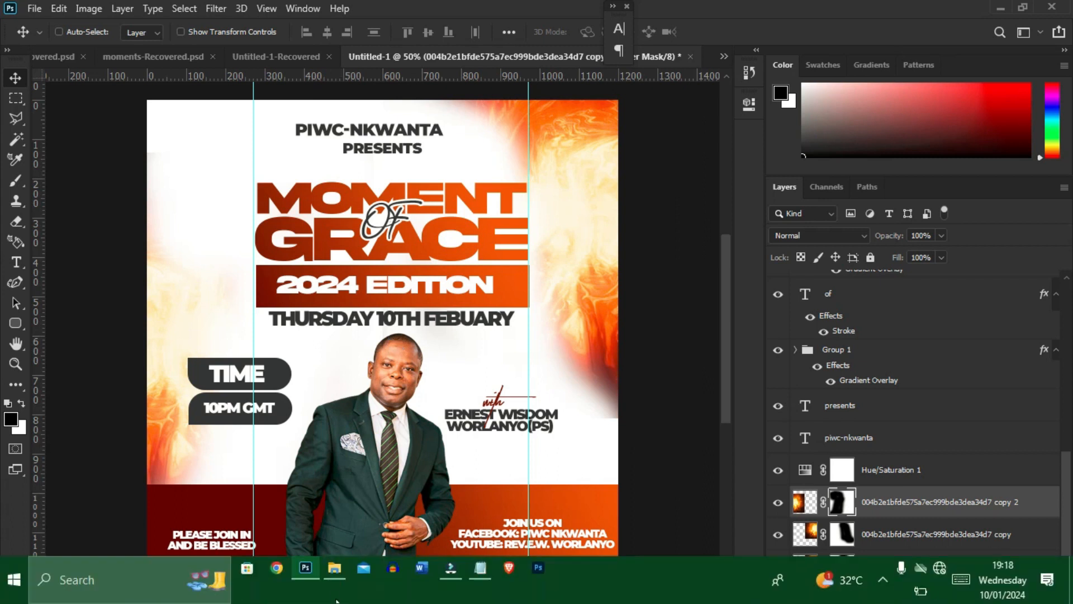
- Place the dove image from the nv folder into the flyer, scaled to about 75%
mouse_move(334, 570)
left_click(320, 518)
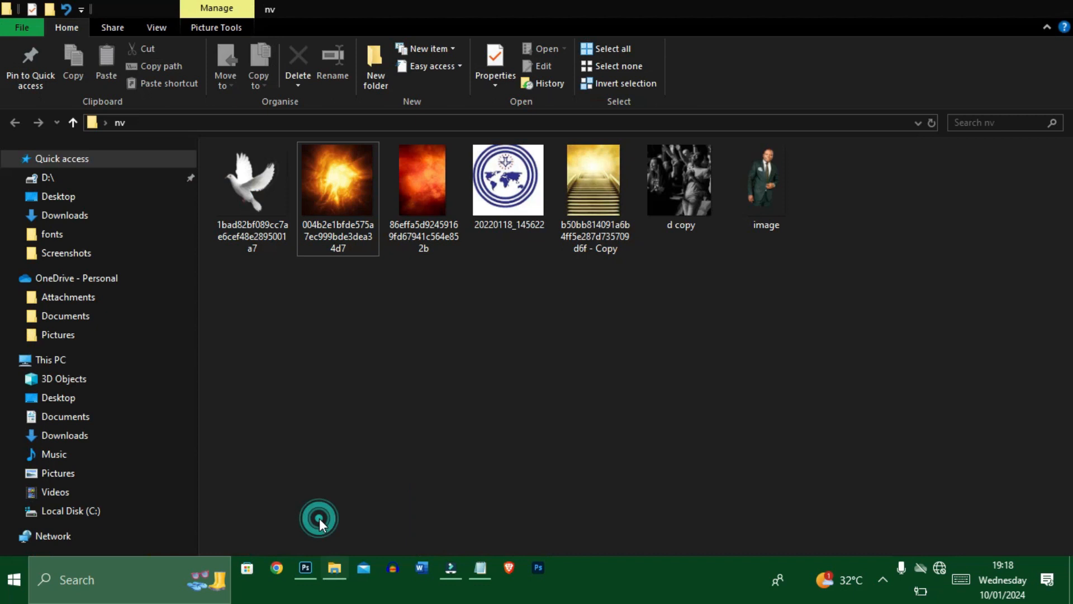
left_click(257, 203)
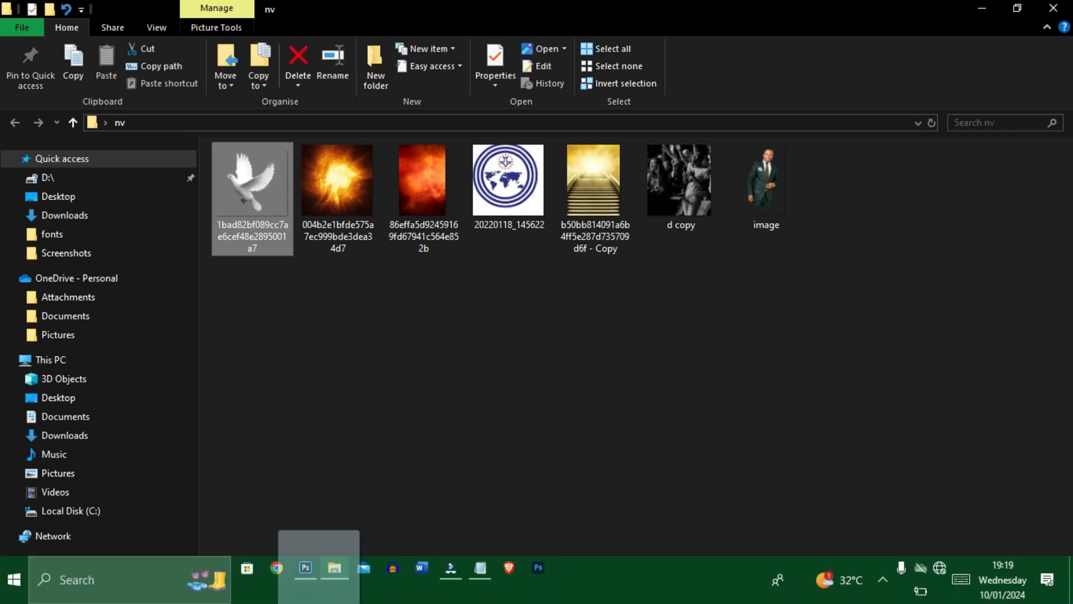
left_click(305, 569)
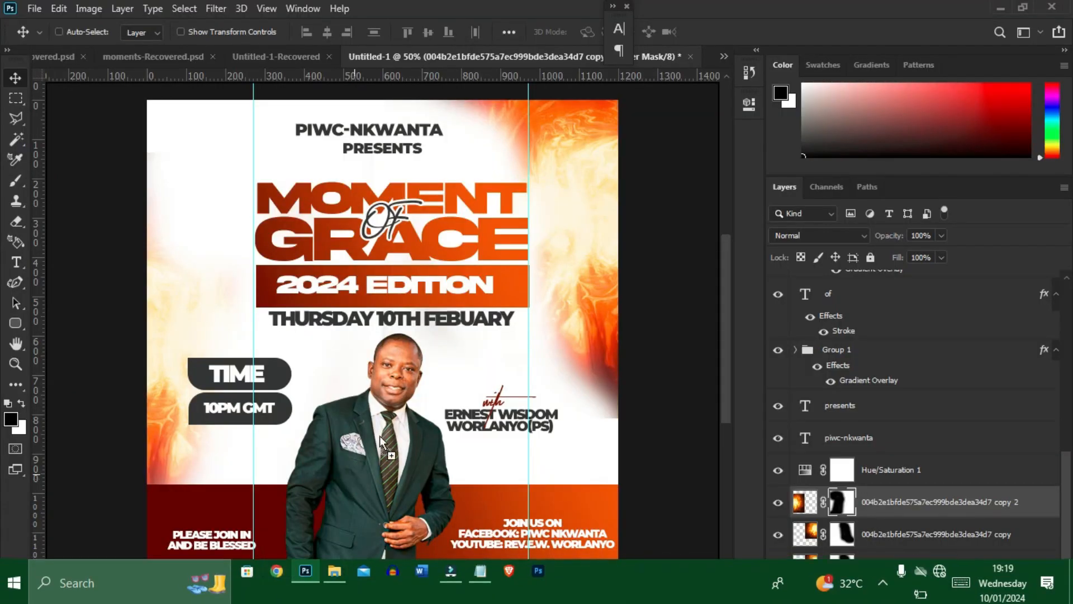
left_click_drag(521, 206, 521, 207)
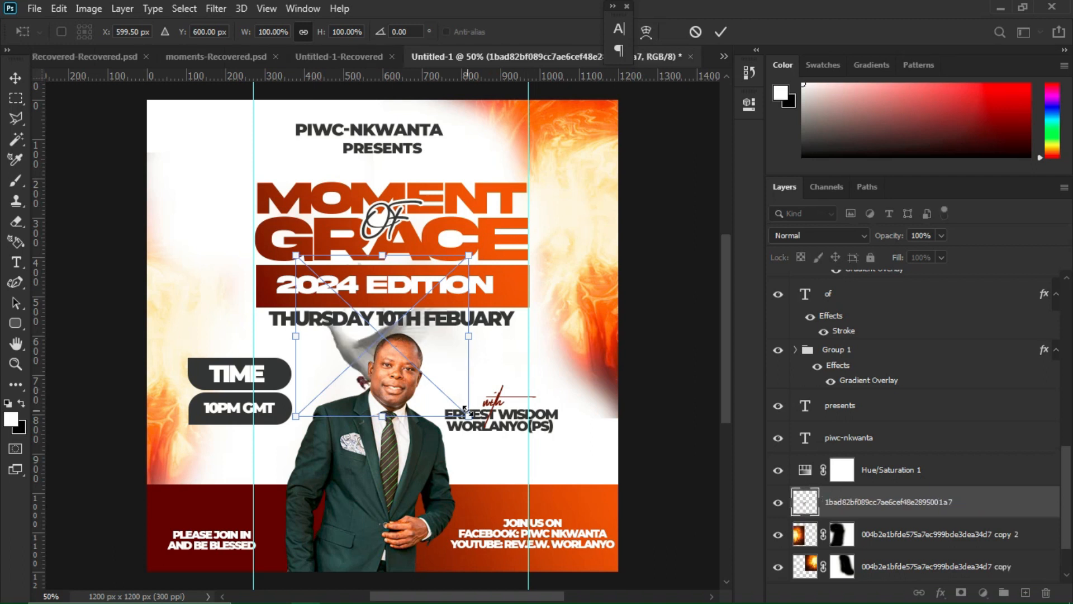
left_click_drag(468, 416, 423, 377)
key("Return")
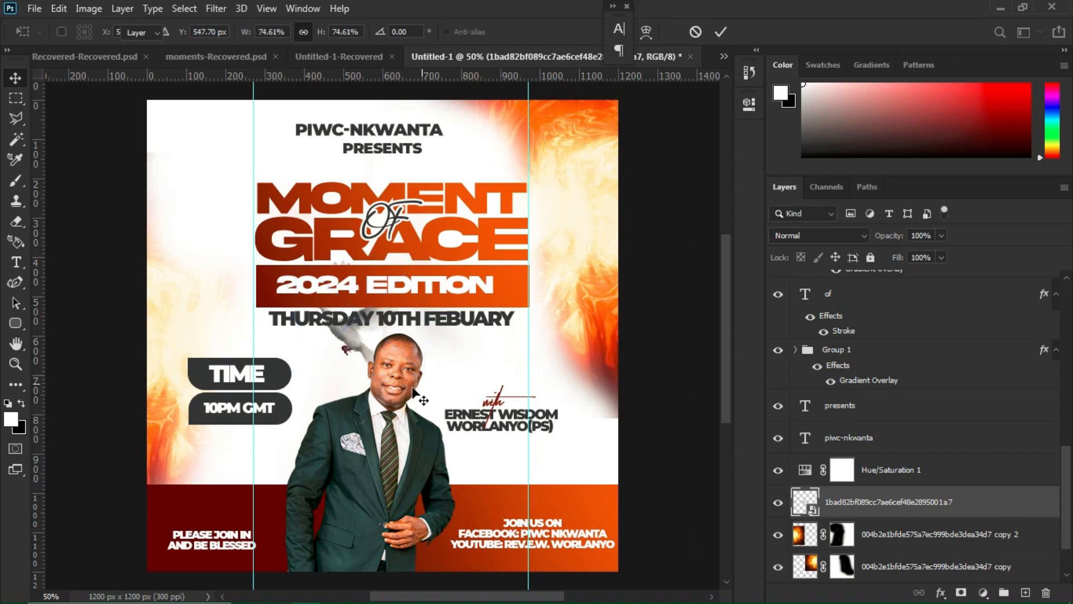
- Move the dove to the right end of the GRACE title and bring its layer above all others
left_click_drag(360, 352, 537, 310)
left_click_drag(884, 510, 852, 255)
left_click_drag(563, 277, 566, 263)
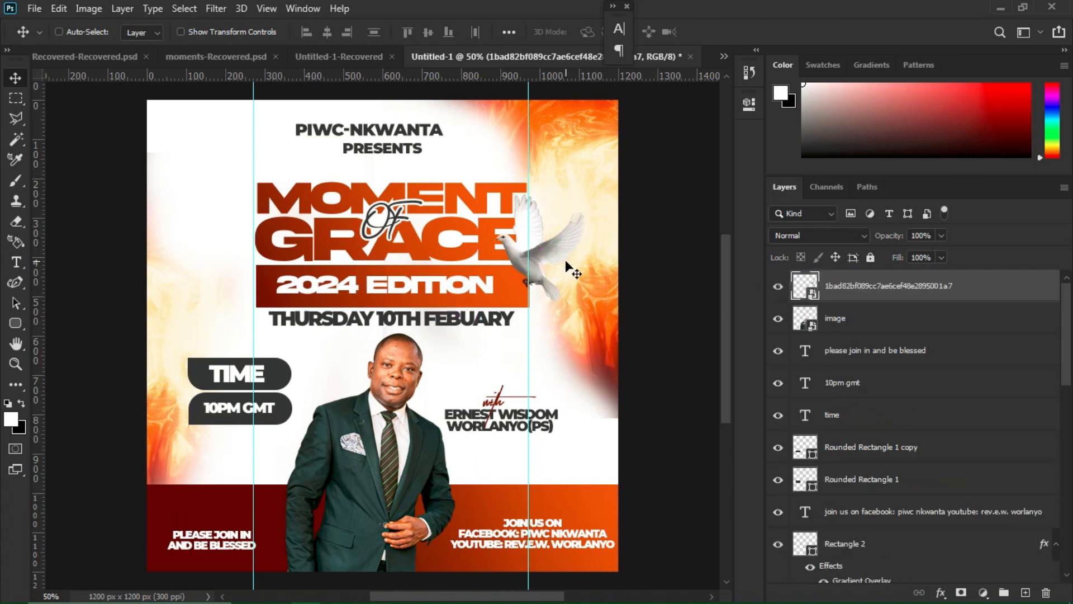
- Scale the dove down to about 55% and position it over the right end of the 2024 EDITION bar
key("ctrl+t")
left_click_drag(605, 307, 585, 296)
key("Return")
left_click_drag(542, 266, 551, 281)
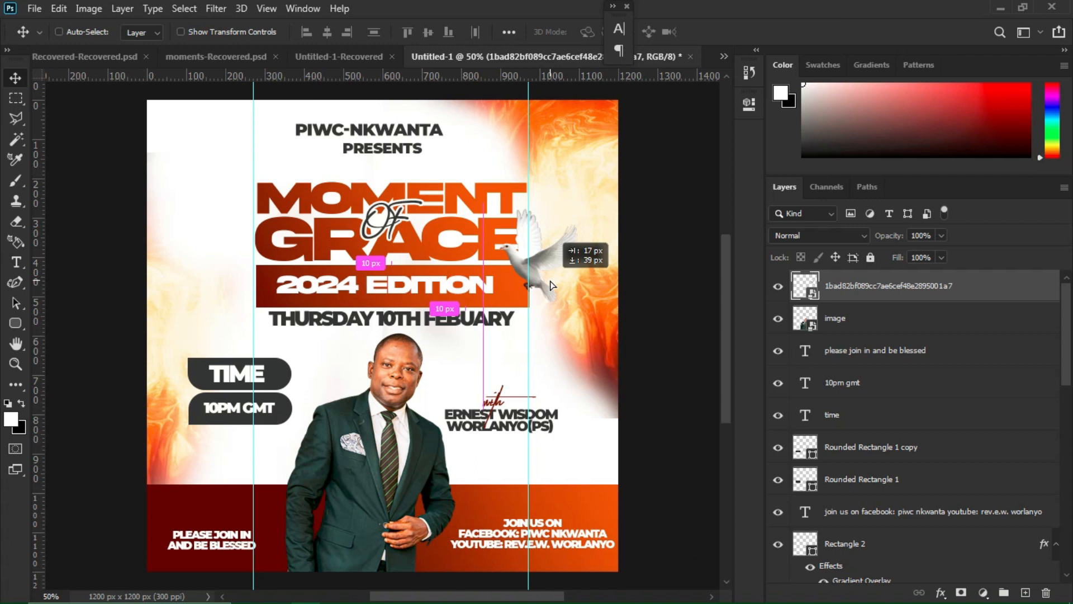
left_click_drag(550, 282, 551, 281)
key("ctrl+t")
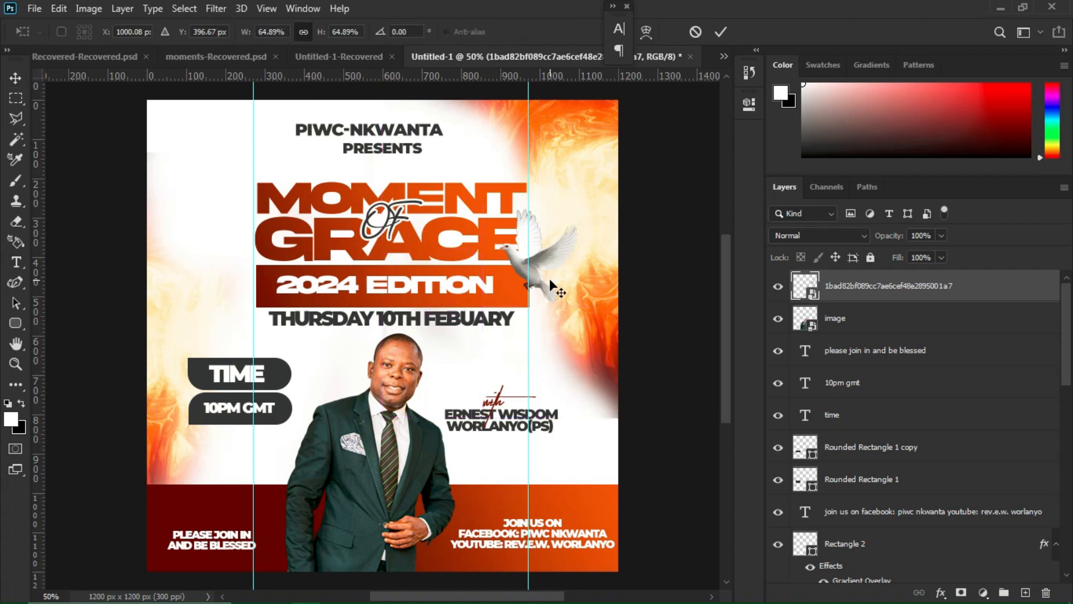
left_click_drag(594, 307, 569, 300)
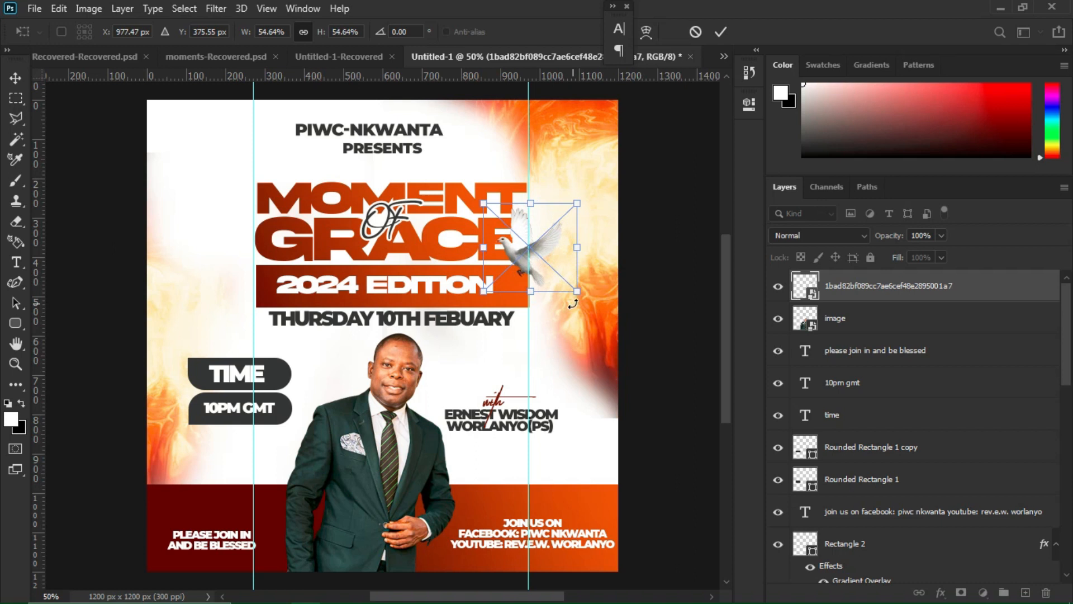
key("Return")
left_click_drag(546, 261, 552, 289)
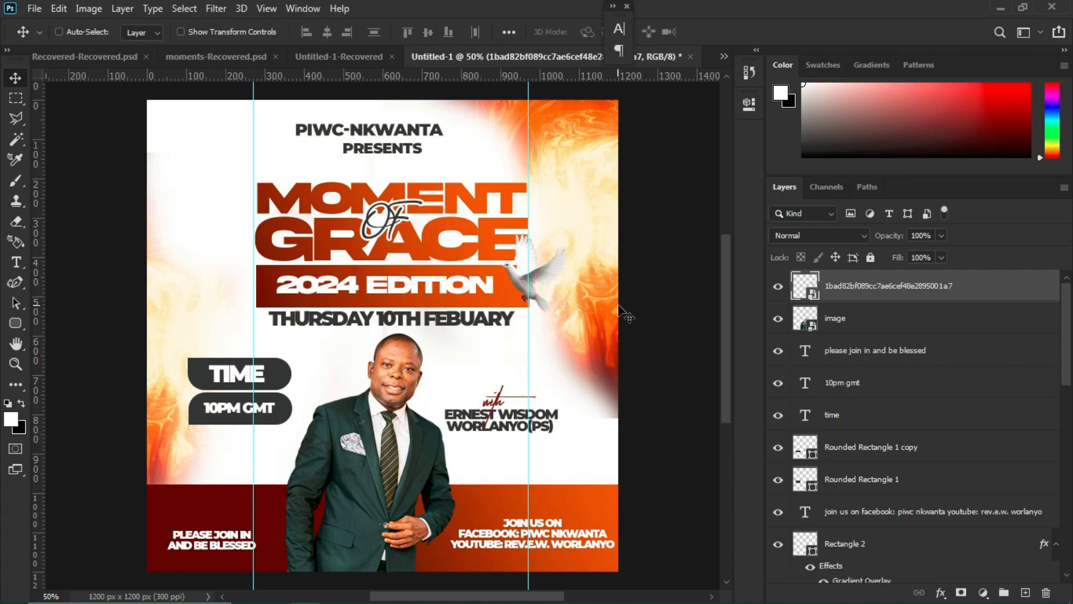
- Duplicate the dove, flip the copy horizontally and place it at the upper-left corner of the MOMENT title
key("ctrl+j")
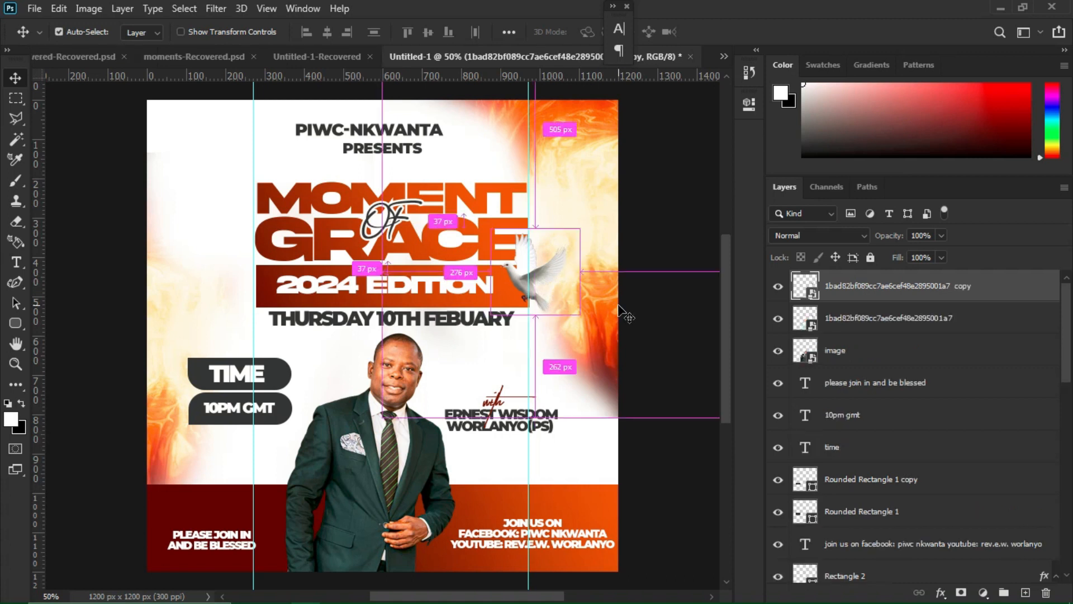
left_click_drag(524, 286, 256, 208)
key("ctrl+t")
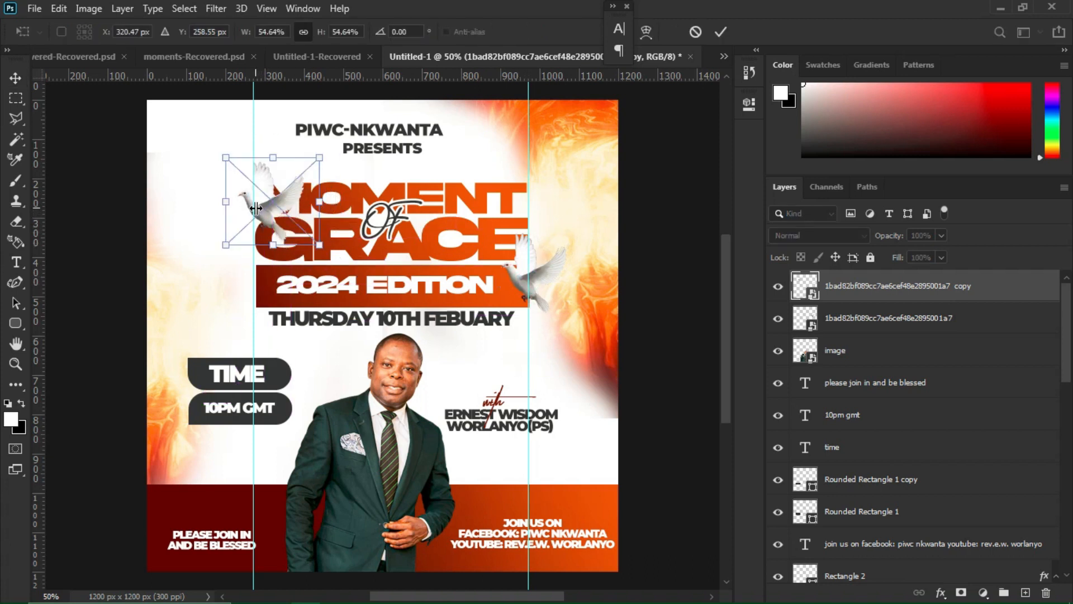
right_click(256, 209)
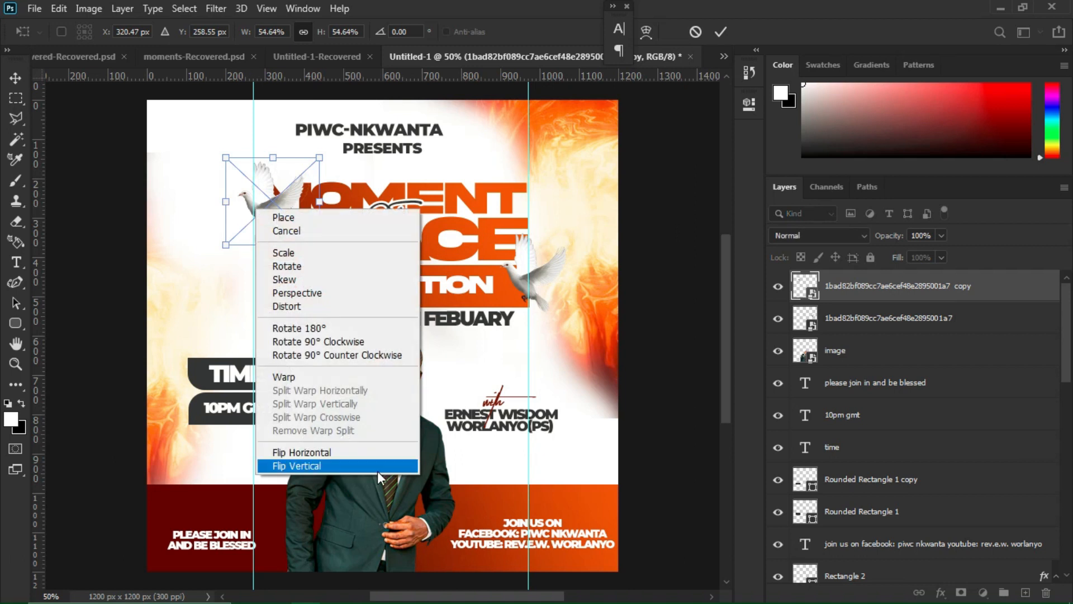
left_click(354, 450)
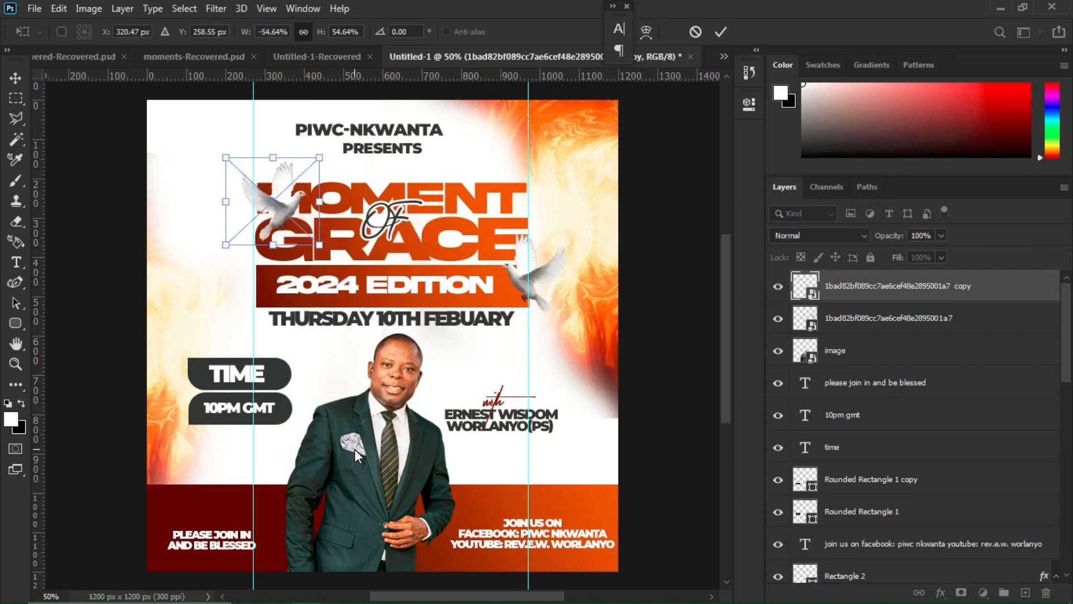
key("Return")
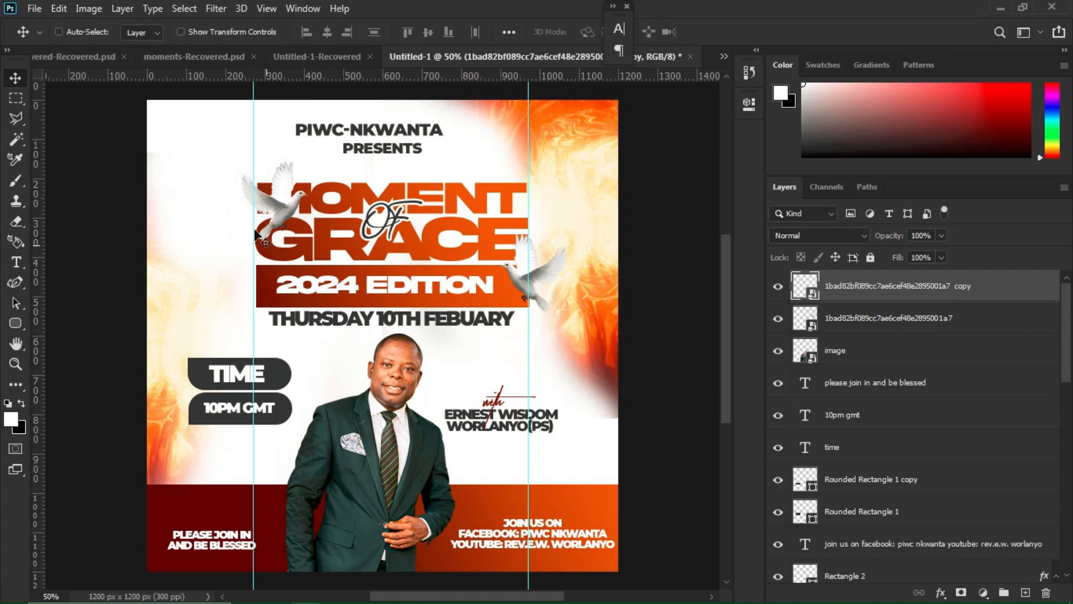
left_click_drag(266, 217, 238, 197)
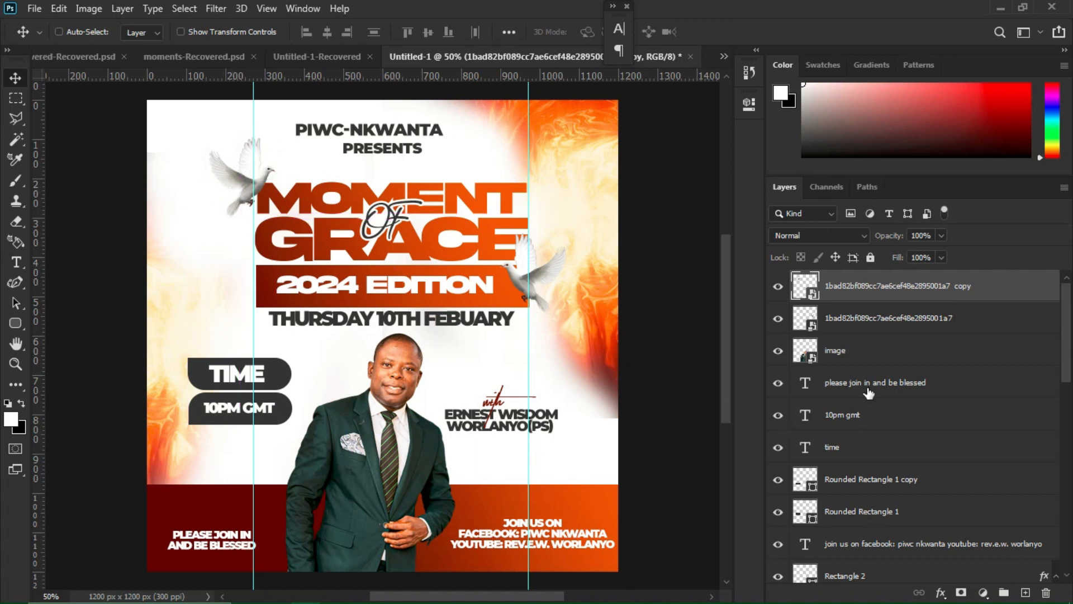
- Rasterize the flipped dove copy and apply a Gaussian Blur with a 2.3 pixel radius
right_click(865, 286)
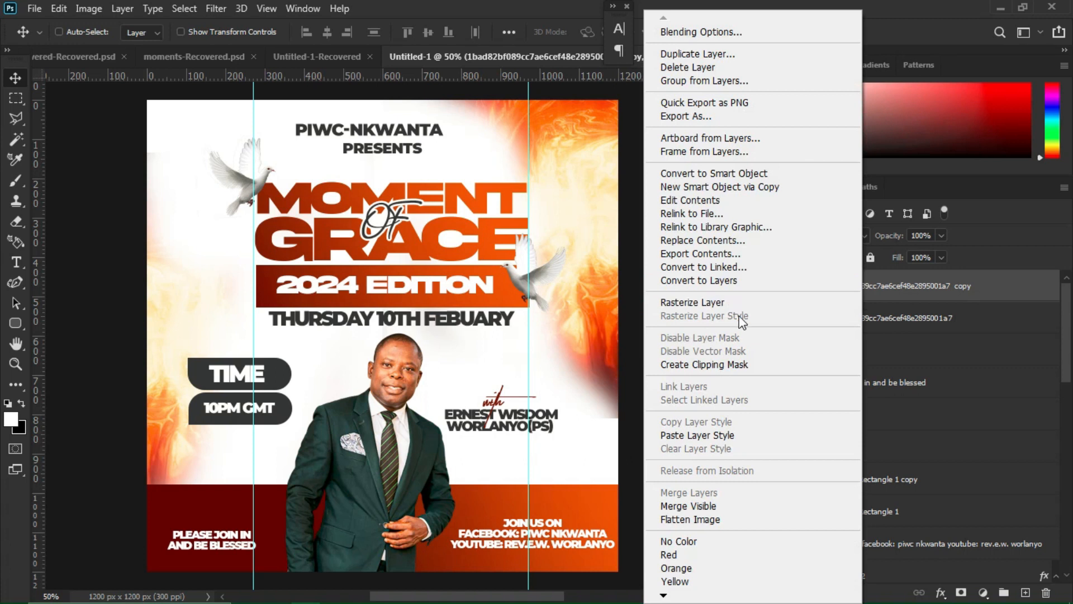
left_click(738, 302)
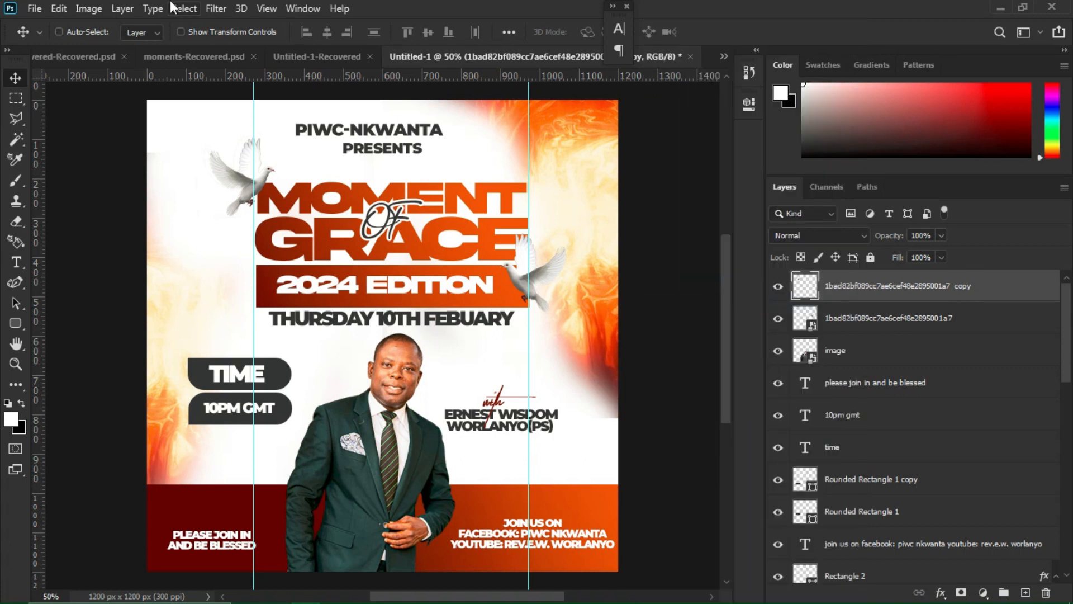
left_click(211, 11)
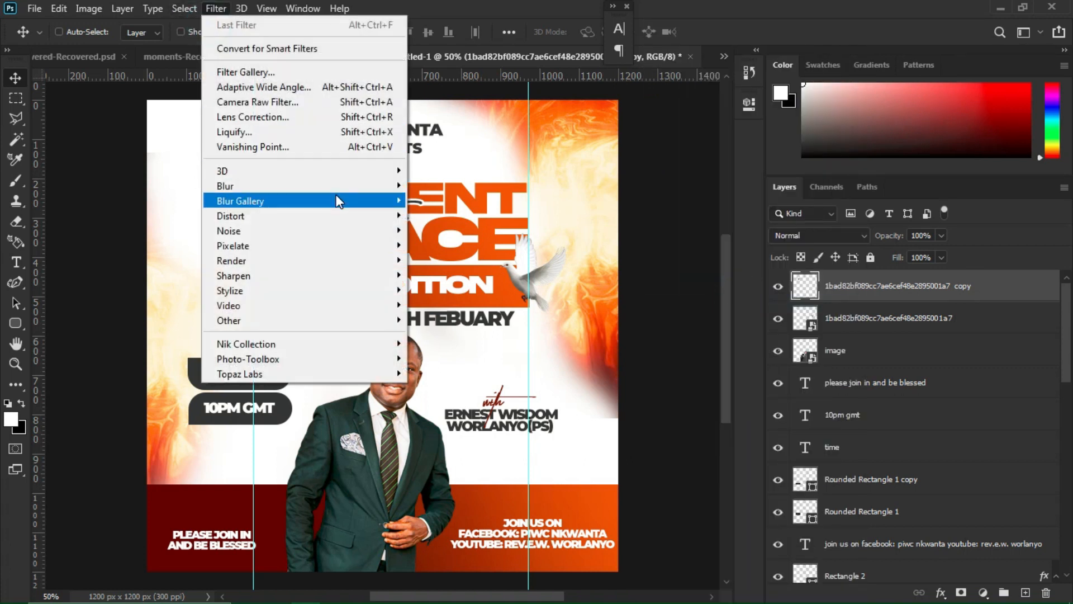
mouse_move(335, 191)
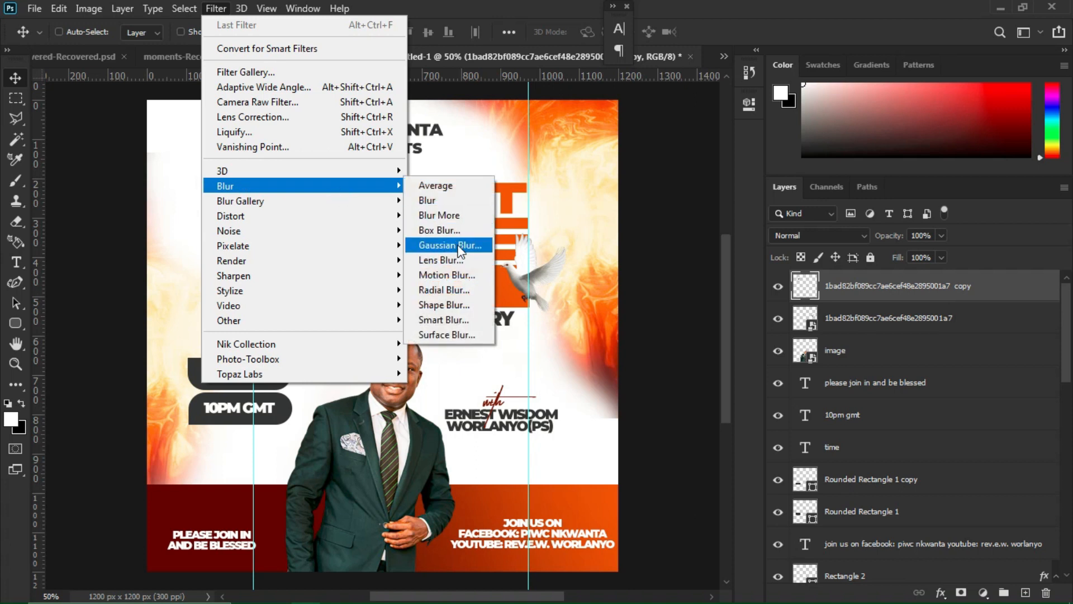
left_click(458, 246)
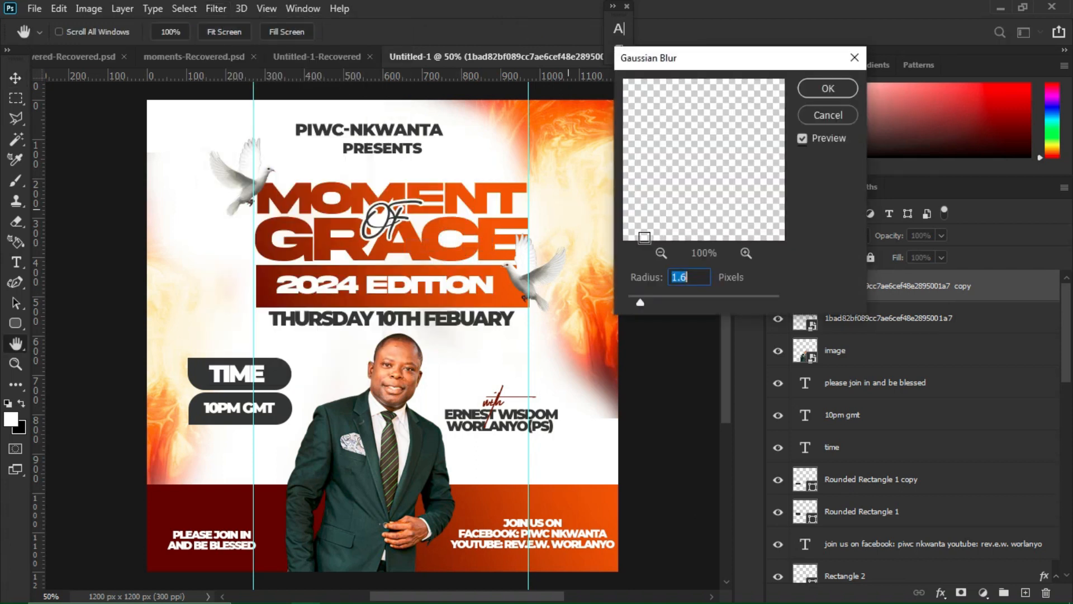
left_click_drag(641, 302, 646, 300)
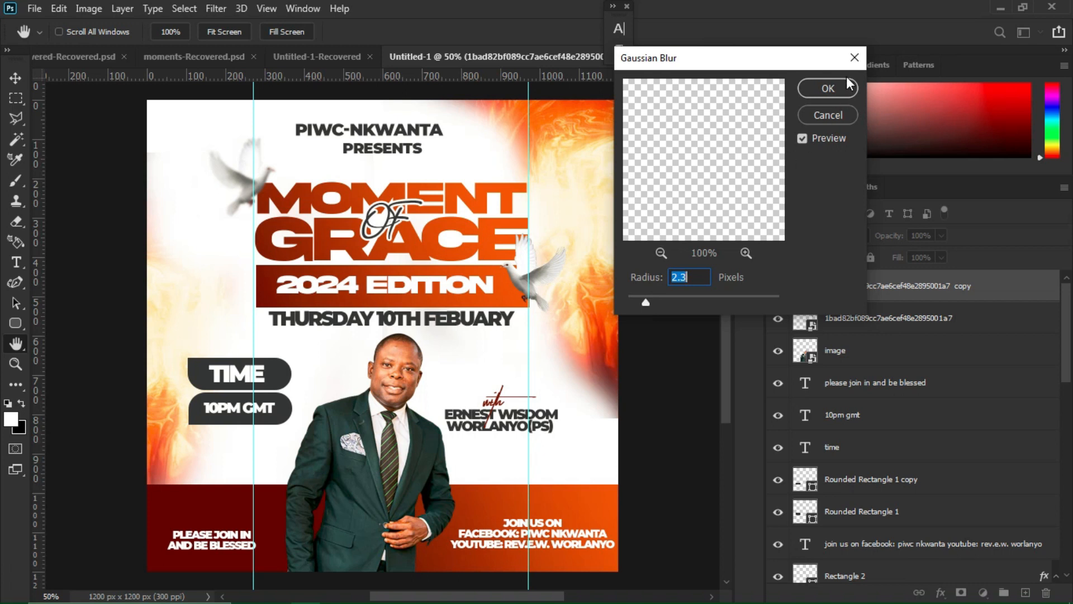
left_click(828, 88)
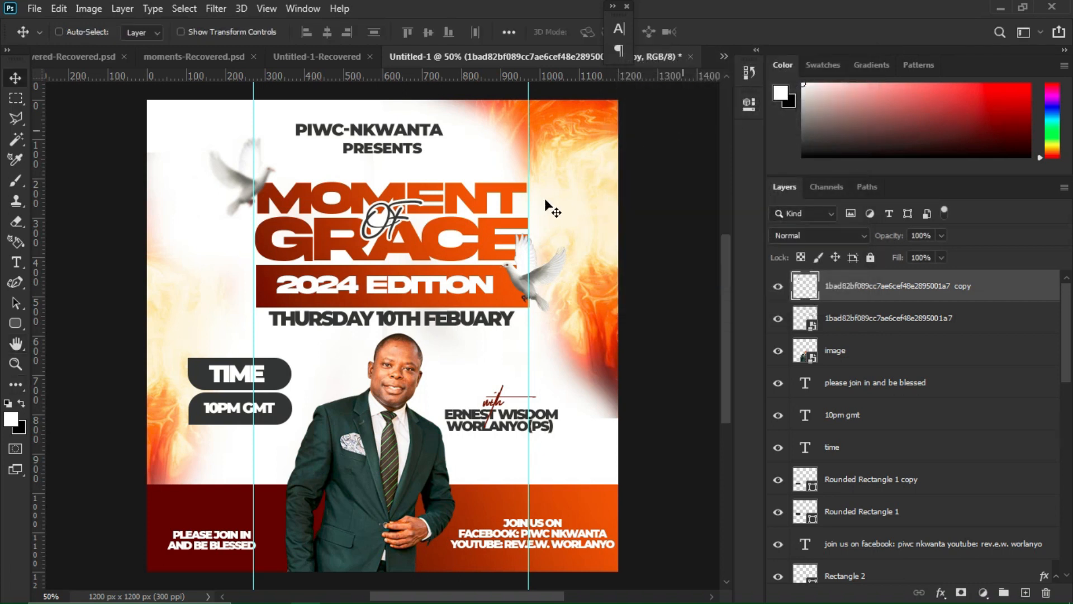